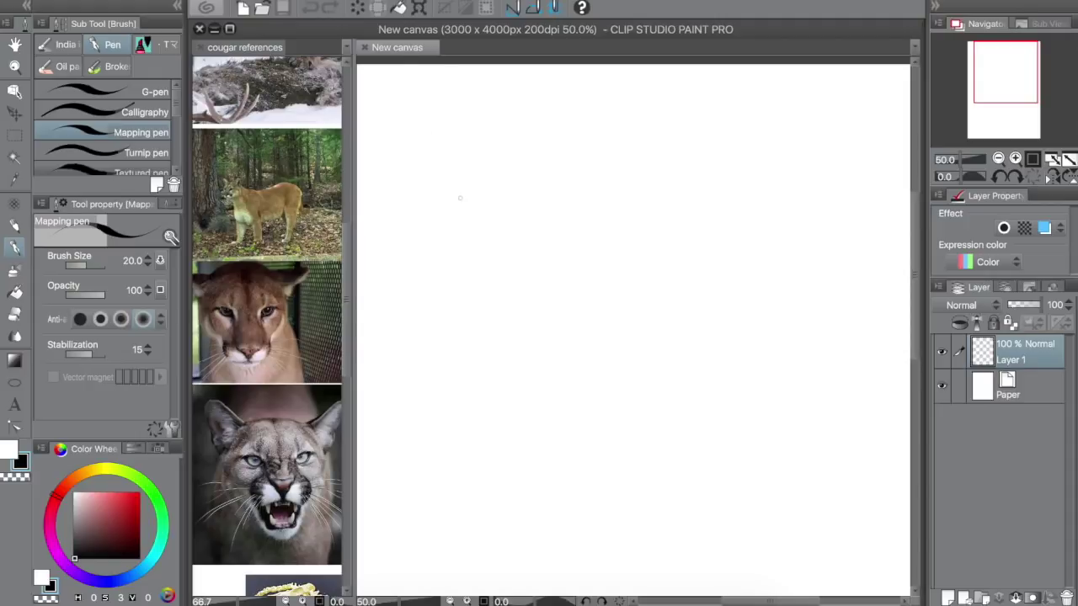
Sketch a cougar head's basic shape with the Mapping pen, adding a rounded skull, narrow muzzle, two ears and a tilted eye line.
{"action": "key", "text": "space"}
{"action": "mouse_move", "coordinate": [460, 198]}
{"action": "left_mouse_down"}
{"action": "mouse_move", "coordinate": [458, 142]}
{"action": "mouse_move", "coordinate": [464, 203]}
{"action": "mouse_move", "coordinate": [431, 246]}
{"action": "mouse_move", "coordinate": [434, 273]}
{"action": "mouse_move", "coordinate": [485, 317]}
{"action": "mouse_move", "coordinate": [522, 309]}
{"action": "mouse_move", "coordinate": [549, 245]}
{"action": "left_mouse_up"}
{"action": "mouse_move", "coordinate": [469, 191]}
{"action": "left_mouse_down"}
{"action": "mouse_move", "coordinate": [535, 234]}
{"action": "mouse_move", "coordinate": [547, 271]}
{"action": "left_mouse_up"}
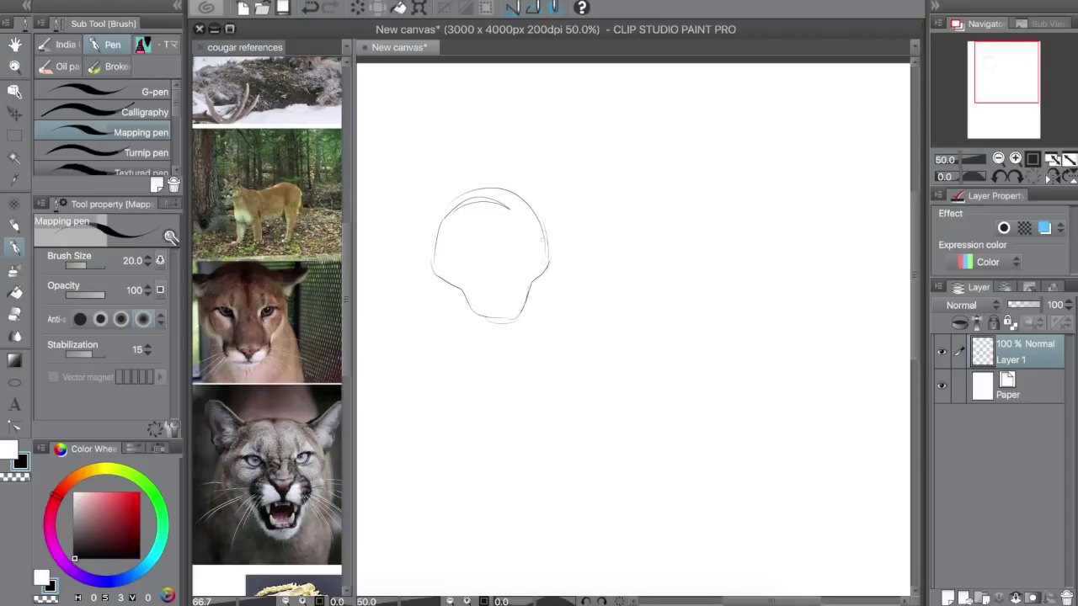
{"action": "mouse_move", "coordinate": [438, 206]}
{"action": "left_mouse_down"}
{"action": "mouse_move", "coordinate": [522, 187]}
{"action": "mouse_move", "coordinate": [558, 189]}
{"action": "mouse_move", "coordinate": [556, 208]}
{"action": "left_mouse_up"}
{"action": "mouse_move", "coordinate": [436, 201]}
{"action": "left_mouse_down"}
{"action": "mouse_move", "coordinate": [391, 216]}
{"action": "mouse_move", "coordinate": [439, 262]}
{"action": "mouse_move", "coordinate": [561, 246]}
{"action": "left_mouse_up"}
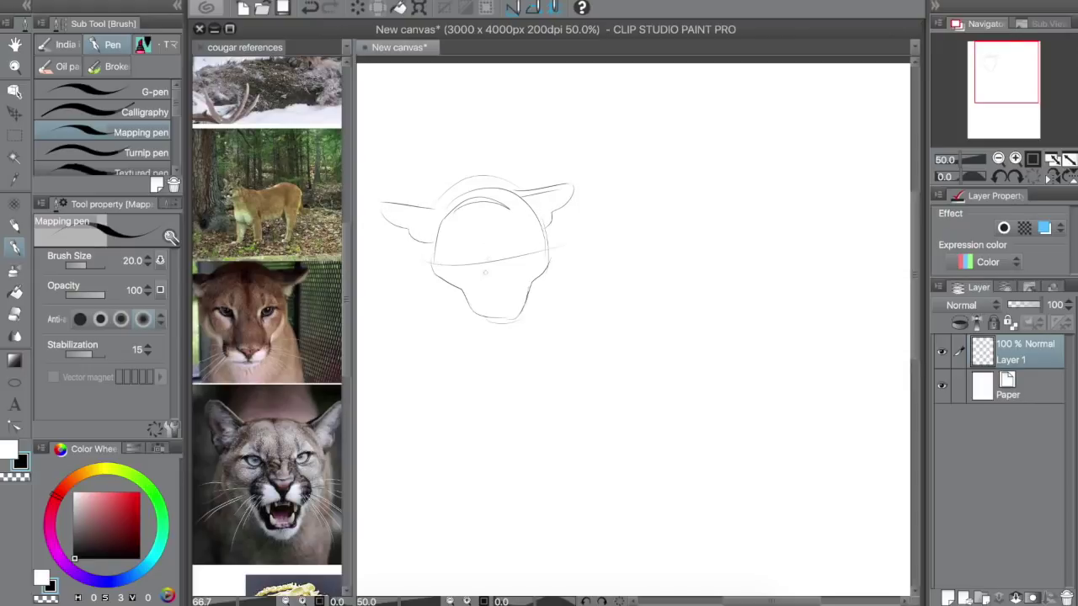
Draw the black cougar sketch's vertical centre guides, nose bridge, nose and the first eye on the eye line.
{"action": "left_click_drag", "start_coordinate": [487, 199], "coordinate": [492, 312]}
{"action": "left_click_drag", "start_coordinate": [495, 203], "coordinate": [502, 336]}
{"action": "mouse_move", "coordinate": [485, 267]}
{"action": "left_mouse_down"}
{"action": "mouse_move", "coordinate": [493, 294]}
{"action": "mouse_move", "coordinate": [510, 283]}
{"action": "mouse_move", "coordinate": [481, 290]}
{"action": "mouse_move", "coordinate": [519, 296]}
{"action": "left_mouse_up"}
{"action": "mouse_move", "coordinate": [508, 243]}
{"action": "left_mouse_down"}
{"action": "mouse_move", "coordinate": [516, 273]}
{"action": "mouse_move", "coordinate": [447, 243]}
{"action": "mouse_move", "coordinate": [473, 251]}
{"action": "left_mouse_up"}
{"action": "mouse_move", "coordinate": [448, 249]}
{"action": "left_mouse_down"}
{"action": "mouse_move", "coordinate": [473, 251]}
{"action": "mouse_move", "coordinate": [482, 281]}
{"action": "left_mouse_up"}
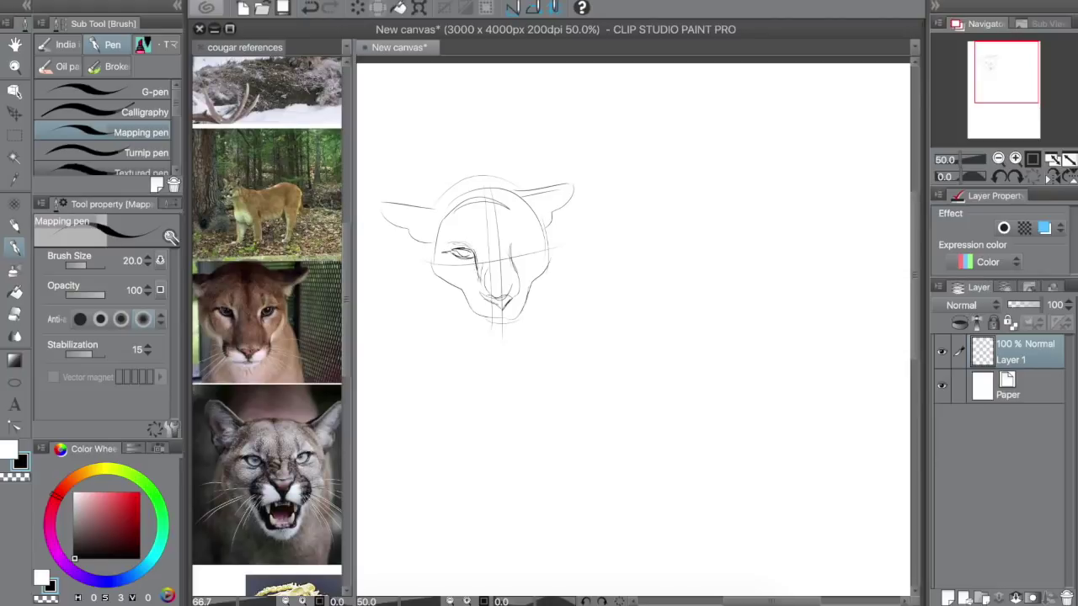
Sketch the second eye, the arched forehead lines and the crown of the black cougar head.
{"action": "mouse_move", "coordinate": [516, 244]}
{"action": "left_mouse_down"}
{"action": "mouse_move", "coordinate": [512, 263]}
{"action": "mouse_move", "coordinate": [535, 239]}
{"action": "mouse_move", "coordinate": [527, 249]}
{"action": "left_mouse_up"}
{"action": "left_click_drag", "start_coordinate": [522, 253], "coordinate": [535, 241]}
{"action": "mouse_move", "coordinate": [484, 203]}
{"action": "left_mouse_down"}
{"action": "mouse_move", "coordinate": [464, 239]}
{"action": "mouse_move", "coordinate": [478, 263]}
{"action": "left_mouse_up"}
{"action": "mouse_move", "coordinate": [511, 239]}
{"action": "left_mouse_down"}
{"action": "mouse_move", "coordinate": [504, 257]}
{"action": "mouse_move", "coordinate": [490, 197]}
{"action": "mouse_move", "coordinate": [474, 201]}
{"action": "left_mouse_up"}
{"action": "left_click_drag", "start_coordinate": [466, 182], "coordinate": [454, 225]}
{"action": "left_click_drag", "start_coordinate": [510, 182], "coordinate": [438, 188]}
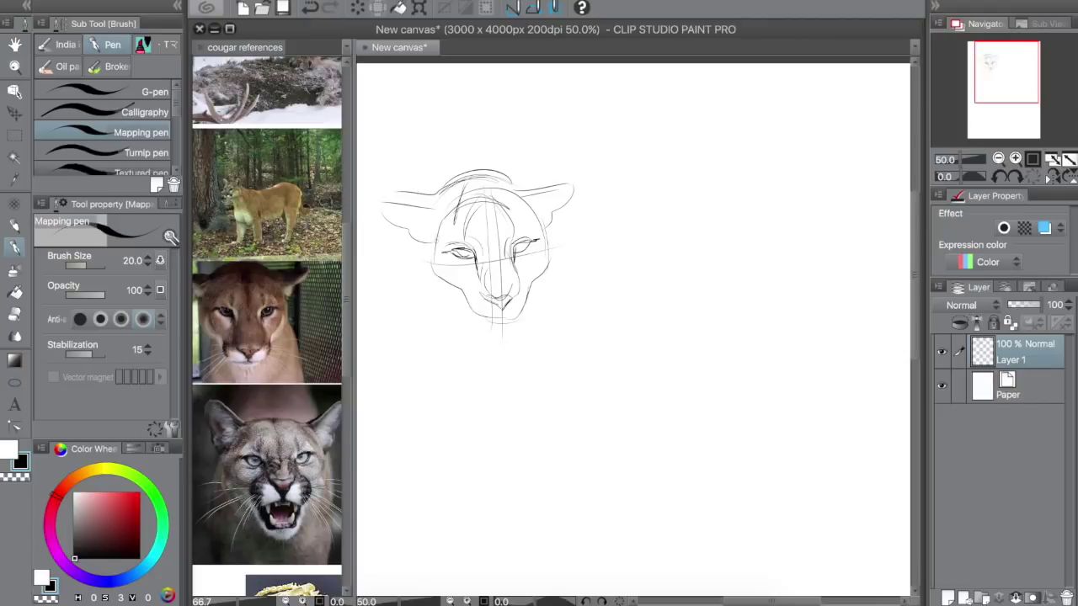
Build up the black head's cheek contours and firm up the muzzle and chin outlines.
{"action": "left_click_drag", "start_coordinate": [431, 238], "coordinate": [422, 276]}
{"action": "mouse_move", "coordinate": [423, 256]}
{"action": "left_mouse_down"}
{"action": "mouse_move", "coordinate": [451, 293]}
{"action": "mouse_move", "coordinate": [456, 283]}
{"action": "left_mouse_up"}
{"action": "left_click_drag", "start_coordinate": [455, 273], "coordinate": [467, 290]}
{"action": "left_click_drag", "start_coordinate": [435, 250], "coordinate": [443, 273]}
{"action": "left_click_drag", "start_coordinate": [448, 278], "coordinate": [465, 289]}
{"action": "left_click_drag", "start_coordinate": [454, 281], "coordinate": [471, 298]}
{"action": "mouse_move", "coordinate": [466, 287]}
{"action": "left_mouse_down"}
{"action": "mouse_move", "coordinate": [475, 322]}
{"action": "mouse_move", "coordinate": [488, 318]}
{"action": "left_mouse_up"}
{"action": "left_click_drag", "start_coordinate": [468, 304], "coordinate": [501, 318]}
{"action": "mouse_move", "coordinate": [504, 304]}
{"action": "left_mouse_down"}
{"action": "mouse_move", "coordinate": [531, 313]}
{"action": "mouse_move", "coordinate": [503, 316]}
{"action": "mouse_move", "coordinate": [492, 294]}
{"action": "mouse_move", "coordinate": [529, 305]}
{"action": "mouse_move", "coordinate": [547, 240]}
{"action": "left_mouse_up"}
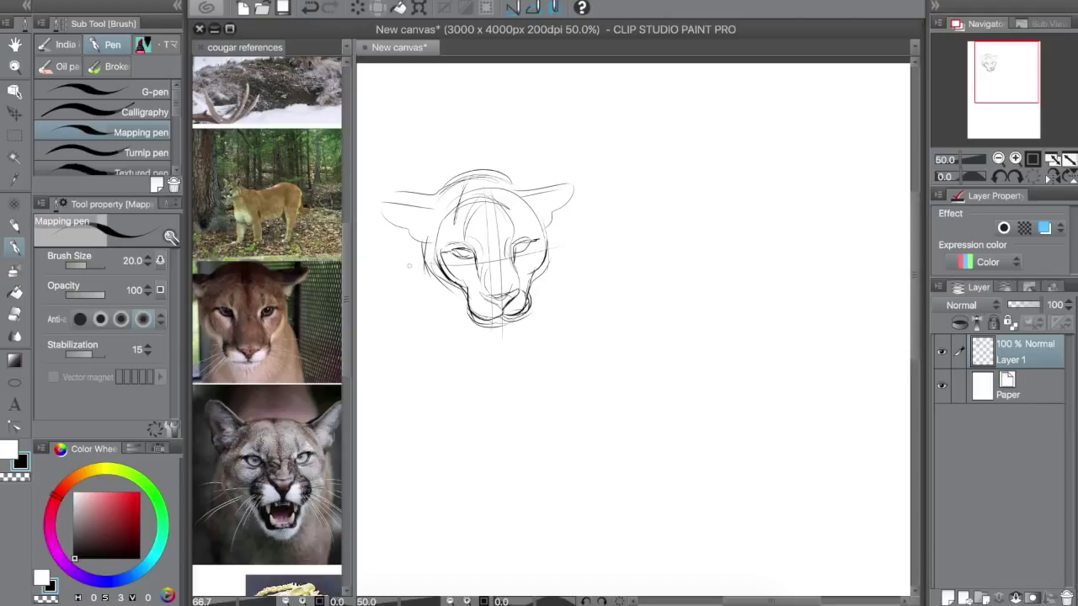
Extend the black cougar sketch with outer jaw lines, neck lines and a rounded chest, and start reinforcing the crown.
{"action": "left_click_drag", "start_coordinate": [433, 245], "coordinate": [468, 300]}
{"action": "mouse_move", "coordinate": [551, 254]}
{"action": "left_mouse_down"}
{"action": "mouse_move", "coordinate": [559, 223]}
{"action": "mouse_move", "coordinate": [538, 285]}
{"action": "left_mouse_up"}
{"action": "left_click_drag", "start_coordinate": [483, 328], "coordinate": [521, 317]}
{"action": "mouse_move", "coordinate": [437, 298]}
{"action": "left_mouse_down"}
{"action": "mouse_move", "coordinate": [416, 360]}
{"action": "mouse_move", "coordinate": [421, 296]}
{"action": "mouse_move", "coordinate": [404, 354]}
{"action": "left_mouse_up"}
{"action": "left_click_drag", "start_coordinate": [556, 242], "coordinate": [579, 349]}
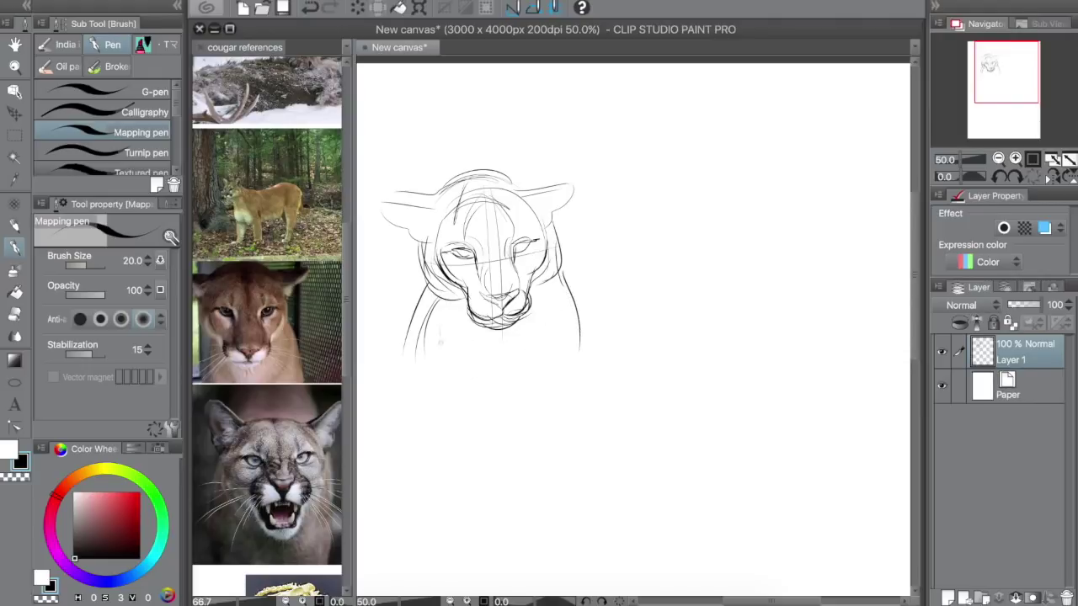
{"action": "left_click_drag", "start_coordinate": [440, 335], "coordinate": [562, 364]}
{"action": "left_click_drag", "start_coordinate": [549, 286], "coordinate": [557, 354]}
{"action": "left_click_drag", "start_coordinate": [489, 175], "coordinate": [539, 180]}
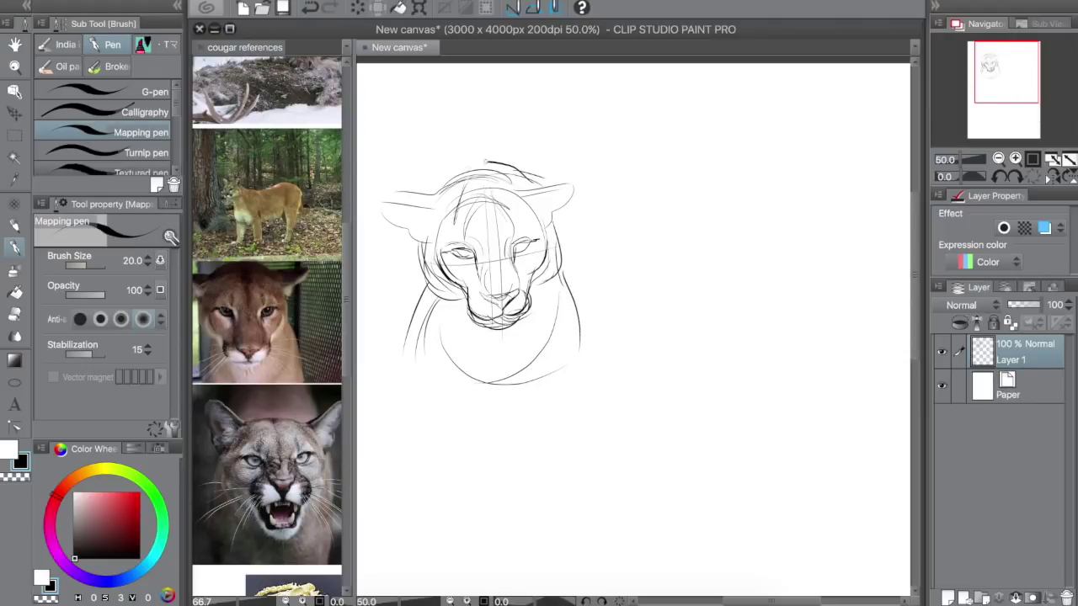
Reinforce the crown and the ear with bolder lines and shade the shadowed cheek beside the eye.
{"action": "mouse_move", "coordinate": [446, 181]}
{"action": "left_mouse_down"}
{"action": "mouse_move", "coordinate": [586, 176]}
{"action": "mouse_move", "coordinate": [556, 250]}
{"action": "left_mouse_up"}
{"action": "mouse_move", "coordinate": [431, 221]}
{"action": "left_mouse_down"}
{"action": "mouse_move", "coordinate": [431, 271]}
{"action": "mouse_move", "coordinate": [464, 305]}
{"action": "left_mouse_up"}
{"action": "left_click_drag", "start_coordinate": [438, 254], "coordinate": [447, 285]}
{"action": "mouse_move", "coordinate": [448, 244]}
{"action": "left_mouse_down"}
{"action": "mouse_move", "coordinate": [475, 248]}
{"action": "mouse_move", "coordinate": [460, 237]}
{"action": "left_mouse_up"}
{"action": "left_click_drag", "start_coordinate": [450, 217], "coordinate": [443, 239]}
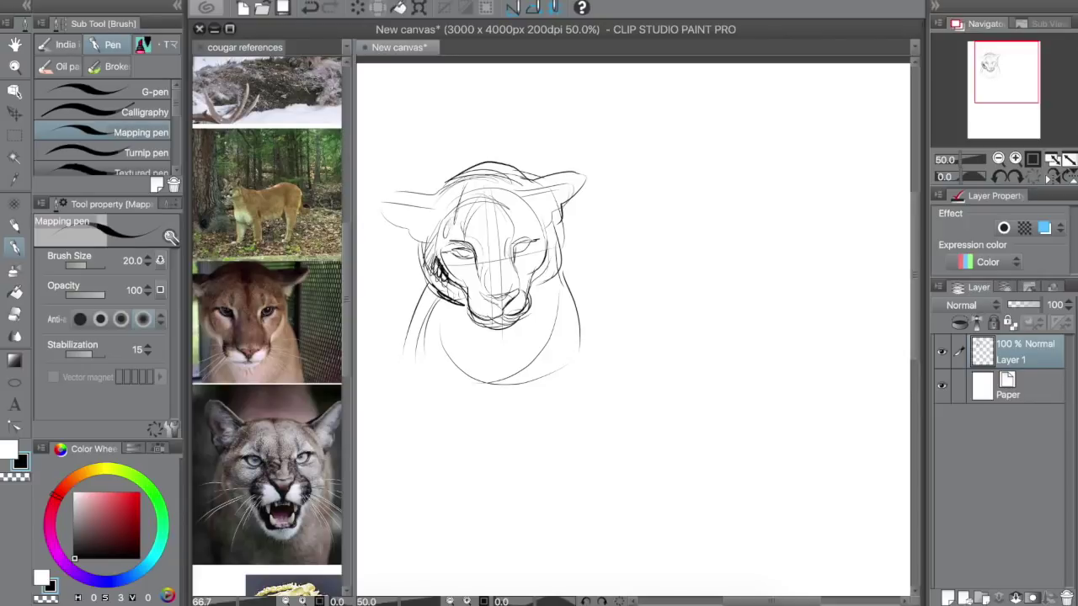
Darken both eyes of the black cougar sketch and strengthen the brow line.
{"action": "left_click_drag", "start_coordinate": [524, 207], "coordinate": [538, 253]}
{"action": "left_click_drag", "start_coordinate": [448, 256], "coordinate": [472, 263]}
{"action": "left_click_drag", "start_coordinate": [458, 244], "coordinate": [472, 254]}
{"action": "left_click_drag", "start_coordinate": [453, 259], "coordinate": [533, 244]}
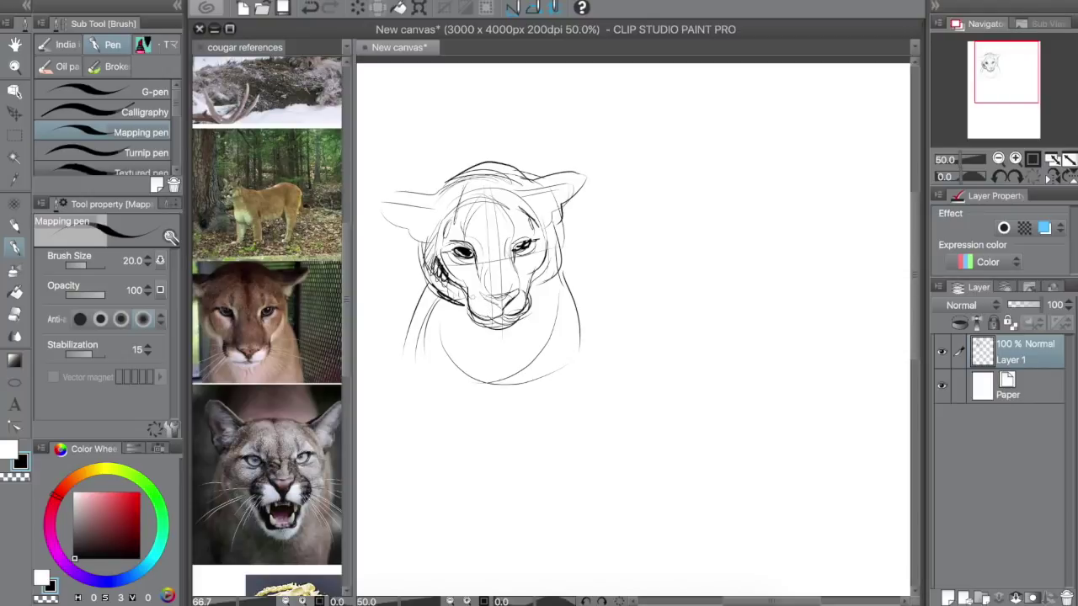
Define the mouth, nose and muzzle with dark strokes, hatch the side of the nose bridge and mark the brows.
{"action": "mouse_move", "coordinate": [469, 293]}
{"action": "left_mouse_down"}
{"action": "mouse_move", "coordinate": [477, 301]}
{"action": "mouse_move", "coordinate": [530, 283]}
{"action": "left_mouse_up"}
{"action": "left_click_drag", "start_coordinate": [533, 286], "coordinate": [524, 312]}
{"action": "mouse_move", "coordinate": [504, 317]}
{"action": "left_mouse_down"}
{"action": "mouse_move", "coordinate": [516, 315]}
{"action": "mouse_move", "coordinate": [506, 322]}
{"action": "mouse_move", "coordinate": [493, 304]}
{"action": "mouse_move", "coordinate": [501, 308]}
{"action": "left_mouse_up"}
{"action": "left_click_drag", "start_coordinate": [478, 293], "coordinate": [505, 298]}
{"action": "left_click_drag", "start_coordinate": [504, 292], "coordinate": [520, 304]}
{"action": "left_click_drag", "start_coordinate": [475, 265], "coordinate": [469, 289]}
{"action": "mouse_move", "coordinate": [477, 250]}
{"action": "left_mouse_down"}
{"action": "mouse_move", "coordinate": [484, 263]}
{"action": "mouse_move", "coordinate": [473, 275]}
{"action": "left_mouse_up"}
{"action": "left_click_drag", "start_coordinate": [486, 266], "coordinate": [478, 292]}
{"action": "left_click_drag", "start_coordinate": [490, 283], "coordinate": [482, 296]}
{"action": "mouse_move", "coordinate": [514, 263]}
{"action": "left_mouse_down"}
{"action": "mouse_move", "coordinate": [520, 285]}
{"action": "mouse_move", "coordinate": [531, 253]}
{"action": "left_mouse_up"}
{"action": "left_click_drag", "start_coordinate": [452, 254], "coordinate": [460, 271]}
{"action": "mouse_move", "coordinate": [454, 267]}
{"action": "left_mouse_down"}
{"action": "mouse_move", "coordinate": [472, 273]}
{"action": "mouse_move", "coordinate": [533, 249]}
{"action": "left_mouse_up"}
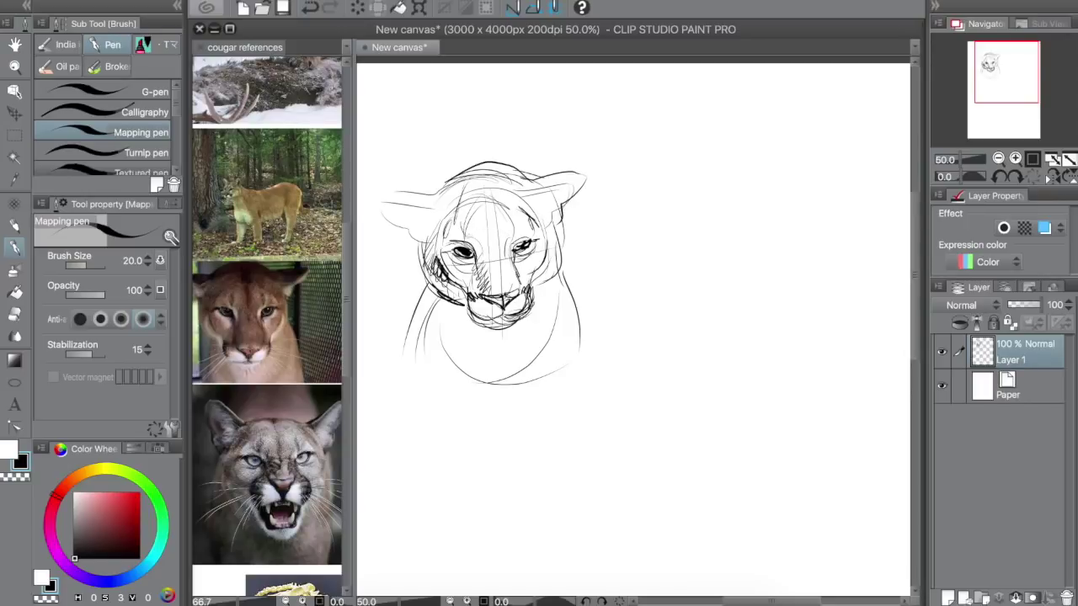
{"action": "mouse_move", "coordinate": [480, 224]}
{"action": "left_mouse_down"}
{"action": "mouse_move", "coordinate": [473, 241]}
{"action": "mouse_move", "coordinate": [515, 243]}
{"action": "left_mouse_up"}
Add a new layer to the cougar references document and ready the Mapping pen in red over the front-facing portrait.
{"action": "key", "text": "h"}
{"action": "left_click", "coordinate": [274, 318]}
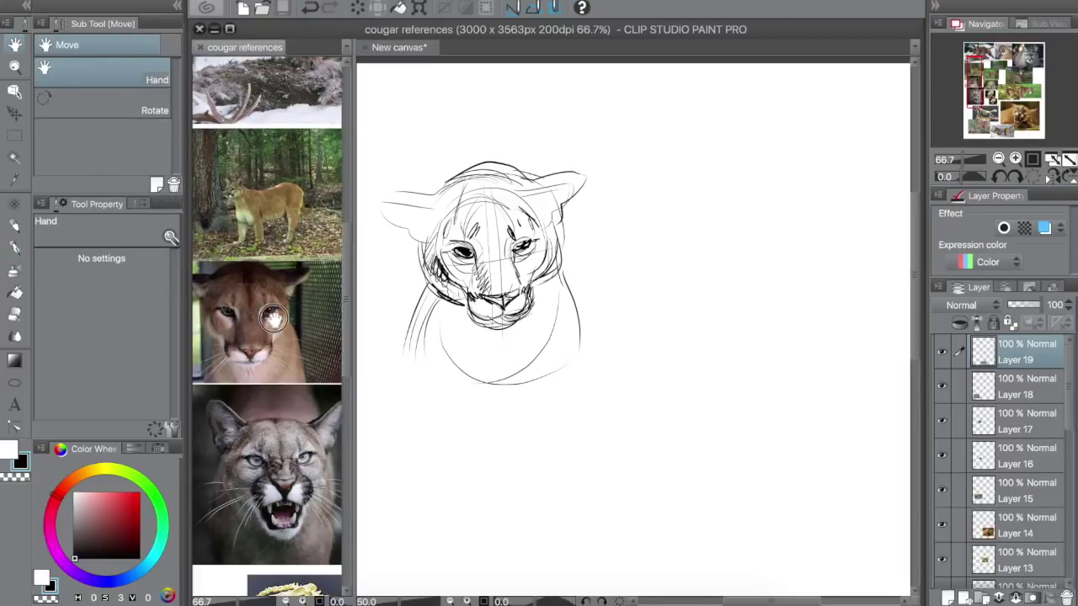
{"action": "left_click_drag", "start_coordinate": [274, 318], "coordinate": [295, 314]}
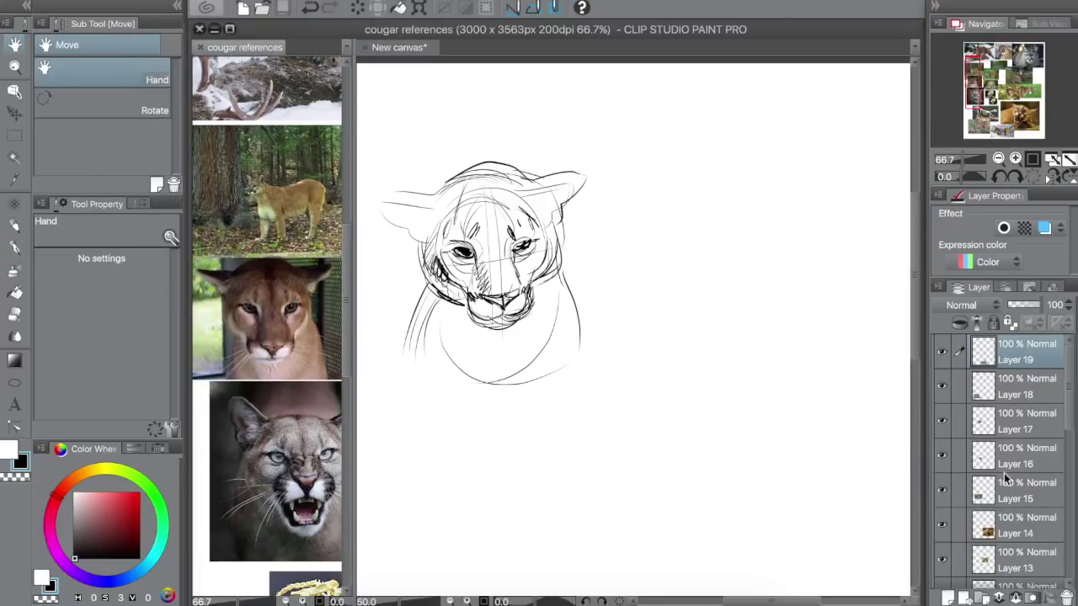
{"action": "left_click", "coordinate": [948, 597]}
{"action": "key", "text": "p"}
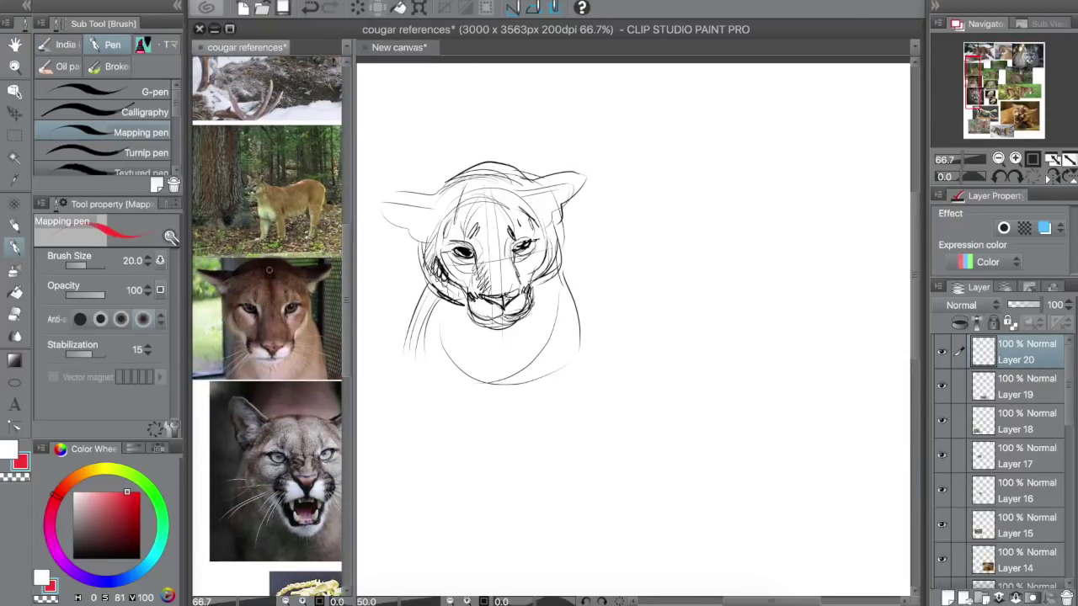
Trace the calm front-facing cougar photo in red, covering the centre line, nose, muzzle, eyes, ears, head outline and neck.
{"action": "mouse_move", "coordinate": [270, 268]}
{"action": "left_mouse_down"}
{"action": "mouse_move", "coordinate": [270, 309]}
{"action": "mouse_move", "coordinate": [247, 360]}
{"action": "mouse_move", "coordinate": [282, 365]}
{"action": "mouse_move", "coordinate": [298, 350]}
{"action": "mouse_move", "coordinate": [274, 362]}
{"action": "mouse_move", "coordinate": [297, 342]}
{"action": "mouse_move", "coordinate": [258, 333]}
{"action": "mouse_move", "coordinate": [255, 345]}
{"action": "left_mouse_up"}
{"action": "left_click_drag", "start_coordinate": [260, 346], "coordinate": [281, 344]}
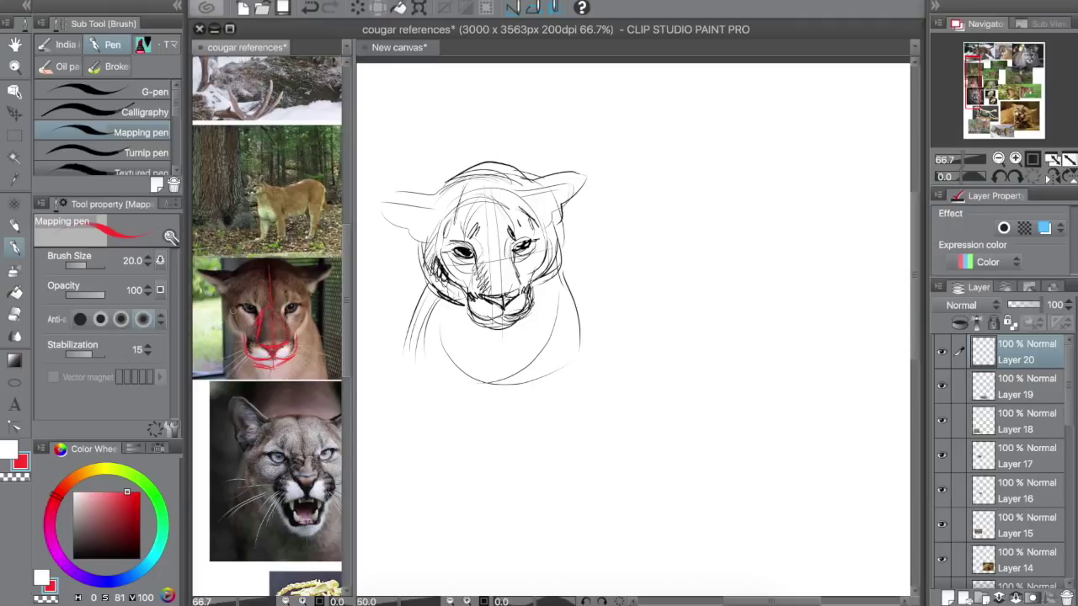
{"action": "mouse_move", "coordinate": [231, 309]}
{"action": "left_mouse_down"}
{"action": "mouse_move", "coordinate": [289, 285]}
{"action": "mouse_move", "coordinate": [305, 307]}
{"action": "mouse_move", "coordinate": [257, 311]}
{"action": "mouse_move", "coordinate": [300, 301]}
{"action": "left_mouse_up"}
{"action": "mouse_move", "coordinate": [233, 274]}
{"action": "left_mouse_down"}
{"action": "mouse_move", "coordinate": [269, 256]}
{"action": "mouse_move", "coordinate": [332, 270]}
{"action": "mouse_move", "coordinate": [318, 295]}
{"action": "mouse_move", "coordinate": [201, 267]}
{"action": "left_mouse_up"}
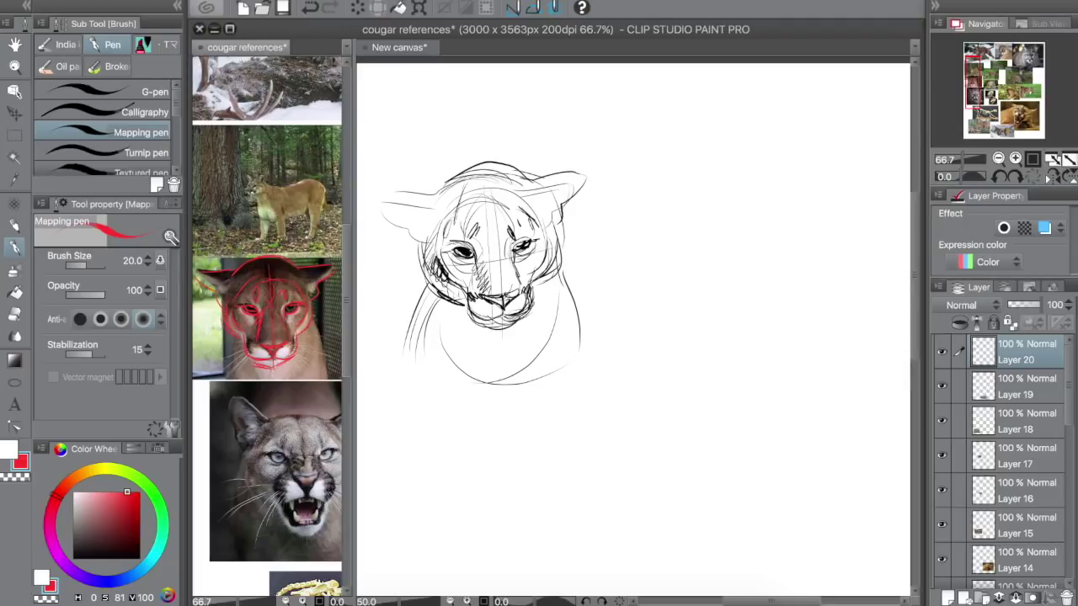
{"action": "left_click_drag", "start_coordinate": [315, 320], "coordinate": [332, 385]}
{"action": "left_click_drag", "start_coordinate": [232, 345], "coordinate": [230, 386]}
{"action": "left_click_drag", "start_coordinate": [312, 332], "coordinate": [291, 372]}
Sketch a round head with wide cheeks in red beside the black cougar head on the new canvas.
{"action": "key", "text": "XF86AudioLowerVolume"}
{"action": "key", "text": "space"}
{"action": "left_click_drag", "start_coordinate": [505, 337], "coordinate": [525, 339]}
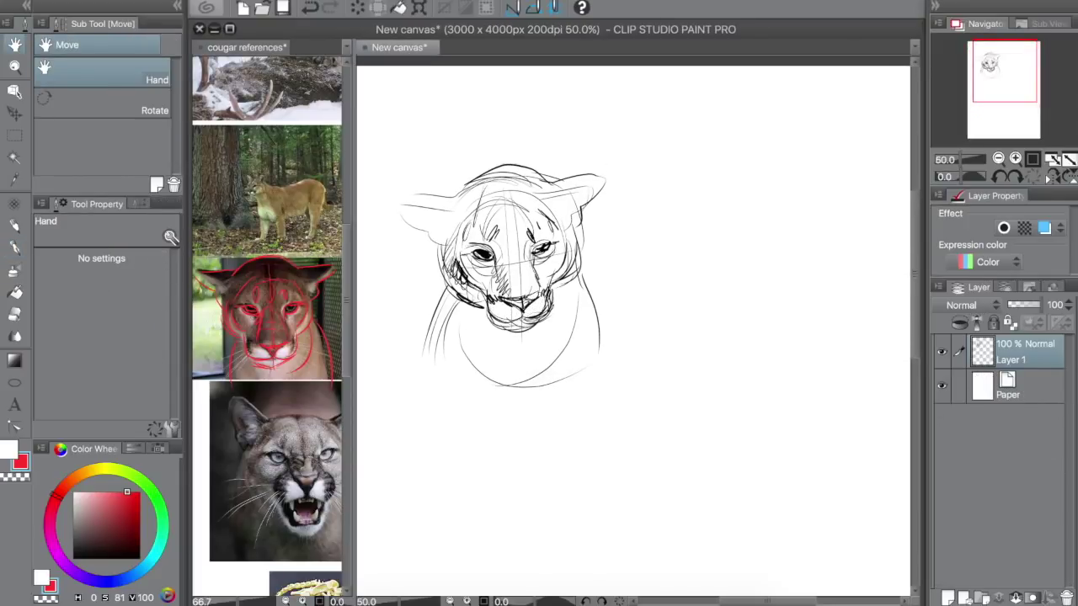
{"action": "key", "text": "p"}
{"action": "mouse_move", "coordinate": [684, 201]}
{"action": "left_mouse_down"}
{"action": "mouse_move", "coordinate": [645, 294]}
{"action": "mouse_move", "coordinate": [654, 243]}
{"action": "left_mouse_up"}
{"action": "mouse_move", "coordinate": [712, 219]}
{"action": "left_mouse_down"}
{"action": "mouse_move", "coordinate": [645, 198]}
{"action": "mouse_move", "coordinate": [623, 305]}
{"action": "left_mouse_up"}
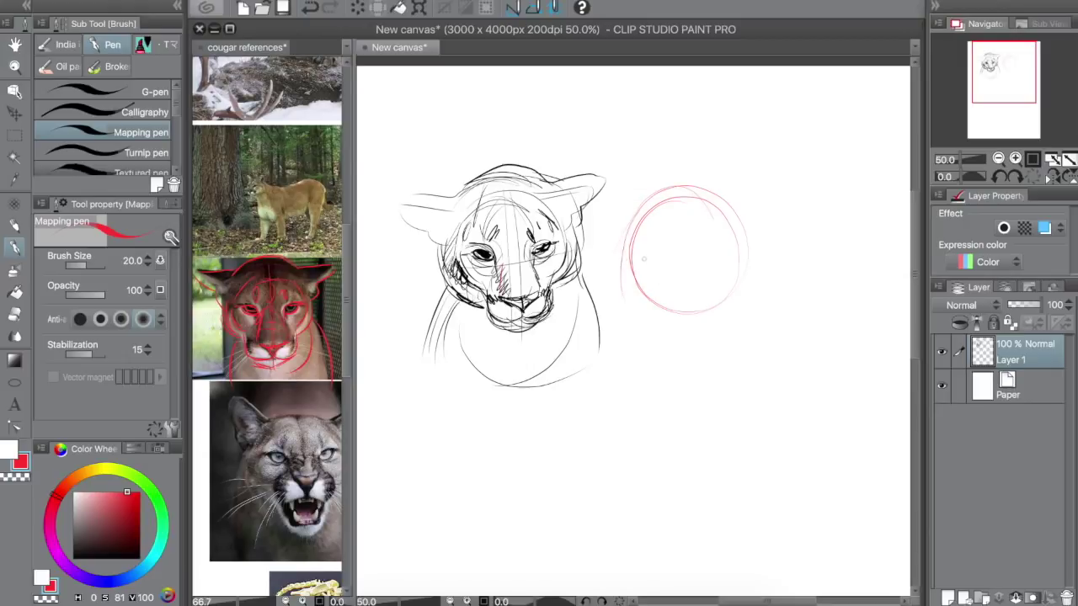
{"action": "mouse_move", "coordinate": [618, 249]}
{"action": "left_mouse_down"}
{"action": "mouse_move", "coordinate": [617, 307]}
{"action": "mouse_move", "coordinate": [653, 325]}
{"action": "mouse_move", "coordinate": [701, 318]}
{"action": "left_mouse_up"}
{"action": "mouse_move", "coordinate": [673, 188]}
{"action": "left_mouse_down"}
{"action": "mouse_move", "coordinate": [756, 295]}
{"action": "mouse_move", "coordinate": [722, 315]}
{"action": "left_mouse_up"}
Add the brow arch, eye line, vertical centre line and wedge-shaped nose bridge inside the red head.
{"action": "mouse_move", "coordinate": [648, 250]}
{"action": "left_mouse_down"}
{"action": "mouse_move", "coordinate": [680, 222]}
{"action": "mouse_move", "coordinate": [712, 251]}
{"action": "left_mouse_up"}
{"action": "mouse_move", "coordinate": [647, 250]}
{"action": "left_mouse_down"}
{"action": "mouse_move", "coordinate": [714, 246]}
{"action": "mouse_move", "coordinate": [715, 259]}
{"action": "left_mouse_up"}
{"action": "mouse_move", "coordinate": [667, 222]}
{"action": "left_mouse_down"}
{"action": "mouse_move", "coordinate": [638, 291]}
{"action": "mouse_move", "coordinate": [748, 285]}
{"action": "mouse_move", "coordinate": [715, 290]}
{"action": "mouse_move", "coordinate": [721, 306]}
{"action": "left_mouse_up"}
{"action": "mouse_move", "coordinate": [672, 278]}
{"action": "left_mouse_down"}
{"action": "mouse_move", "coordinate": [699, 282]}
{"action": "mouse_move", "coordinate": [670, 315]}
{"action": "left_mouse_up"}
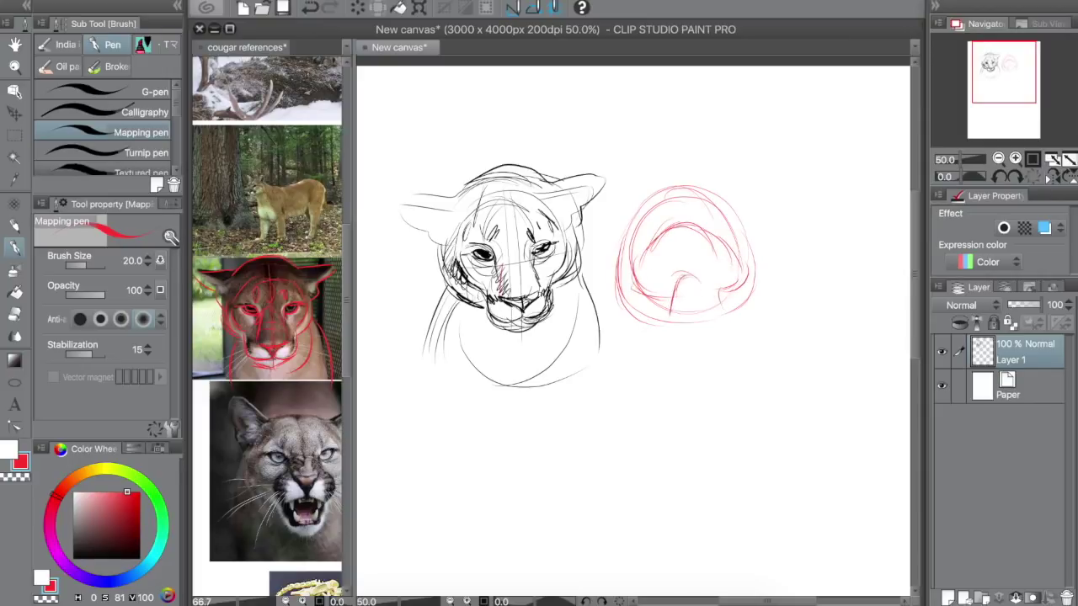
{"action": "mouse_move", "coordinate": [698, 278]}
{"action": "left_mouse_down"}
{"action": "mouse_move", "coordinate": [618, 281]}
{"action": "mouse_move", "coordinate": [780, 270]}
{"action": "left_mouse_up"}
{"action": "mouse_move", "coordinate": [684, 187]}
{"action": "left_mouse_down"}
{"action": "mouse_move", "coordinate": [692, 273]}
{"action": "mouse_move", "coordinate": [680, 357]}
{"action": "left_mouse_up"}
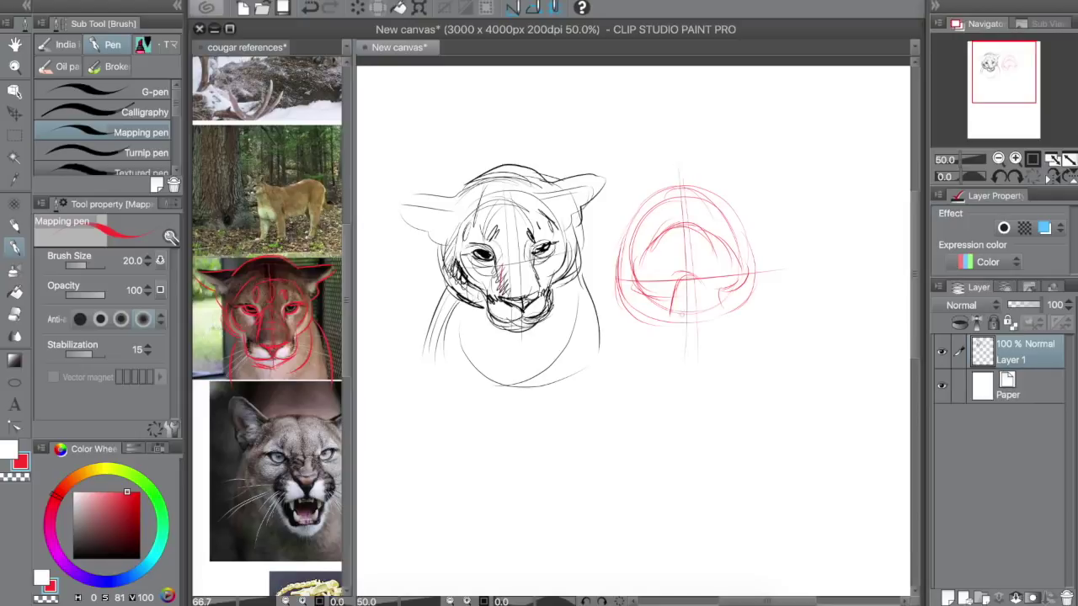
{"action": "mouse_move", "coordinate": [704, 274]}
{"action": "left_mouse_down"}
{"action": "mouse_move", "coordinate": [713, 322]}
{"action": "mouse_move", "coordinate": [665, 318]}
{"action": "mouse_move", "coordinate": [712, 317]}
{"action": "mouse_move", "coordinate": [683, 325]}
{"action": "left_mouse_up"}
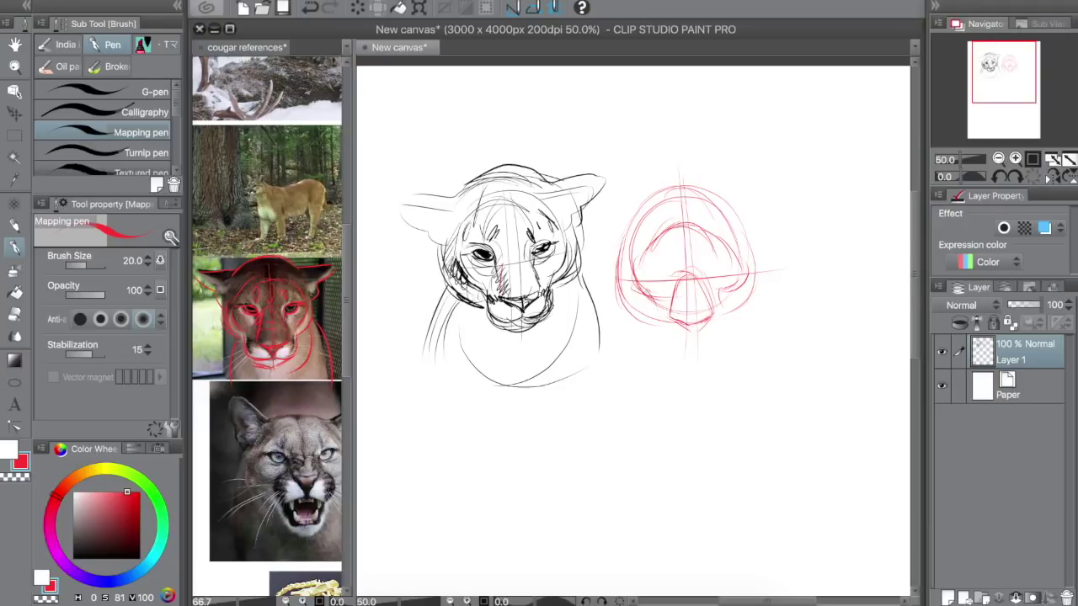
Draw the red head's muzzle sides and chin below the nose, and reinforce the cheek line.
{"action": "mouse_move", "coordinate": [632, 284]}
{"action": "left_mouse_down"}
{"action": "mouse_move", "coordinate": [666, 303]}
{"action": "mouse_move", "coordinate": [658, 326]}
{"action": "left_mouse_up"}
{"action": "left_click_drag", "start_coordinate": [652, 297], "coordinate": [659, 331]}
{"action": "mouse_move", "coordinate": [652, 309]}
{"action": "left_mouse_down"}
{"action": "mouse_move", "coordinate": [650, 347]}
{"action": "mouse_move", "coordinate": [722, 341]}
{"action": "mouse_move", "coordinate": [727, 311]}
{"action": "mouse_move", "coordinate": [718, 347]}
{"action": "mouse_move", "coordinate": [682, 352]}
{"action": "left_mouse_up"}
{"action": "mouse_move", "coordinate": [665, 347]}
{"action": "left_mouse_down"}
{"action": "mouse_move", "coordinate": [655, 315]}
{"action": "mouse_move", "coordinate": [620, 298]}
{"action": "left_mouse_up"}
{"action": "left_click_drag", "start_coordinate": [629, 267], "coordinate": [608, 309]}
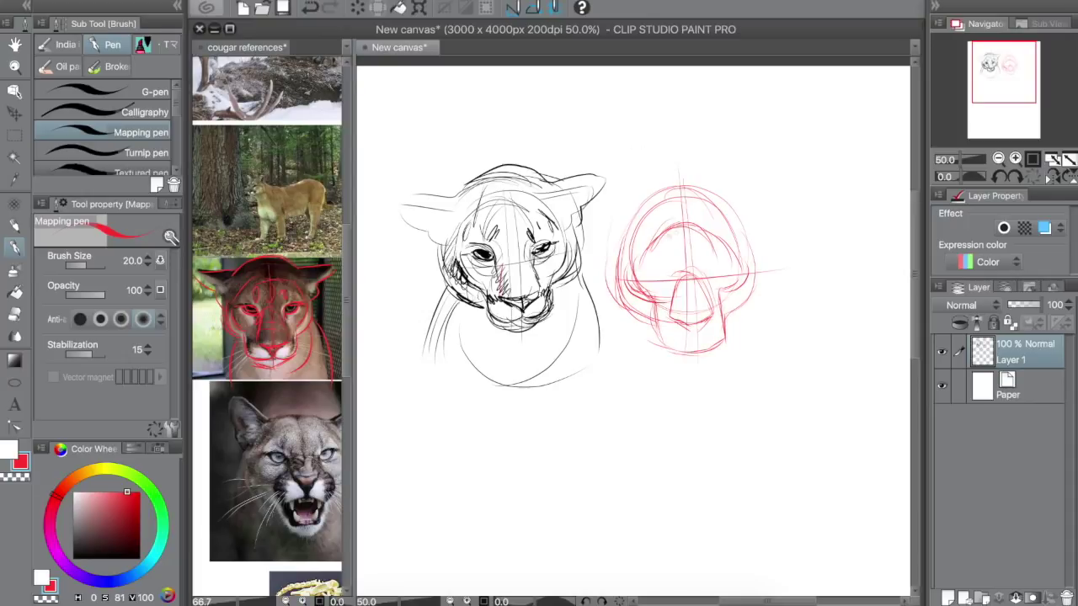
Draw both eyes and the two oval brow markings on the red head, and darken the upper eyelids.
{"action": "mouse_move", "coordinate": [671, 274]}
{"action": "left_mouse_down"}
{"action": "mouse_move", "coordinate": [633, 271]}
{"action": "mouse_move", "coordinate": [665, 283]}
{"action": "mouse_move", "coordinate": [726, 275]}
{"action": "left_mouse_up"}
{"action": "mouse_move", "coordinate": [669, 246]}
{"action": "left_mouse_down"}
{"action": "mouse_move", "coordinate": [663, 256]}
{"action": "mouse_move", "coordinate": [670, 244]}
{"action": "left_mouse_up"}
{"action": "mouse_move", "coordinate": [702, 244]}
{"action": "left_mouse_down"}
{"action": "mouse_move", "coordinate": [701, 258]}
{"action": "mouse_move", "coordinate": [704, 244]}
{"action": "left_mouse_up"}
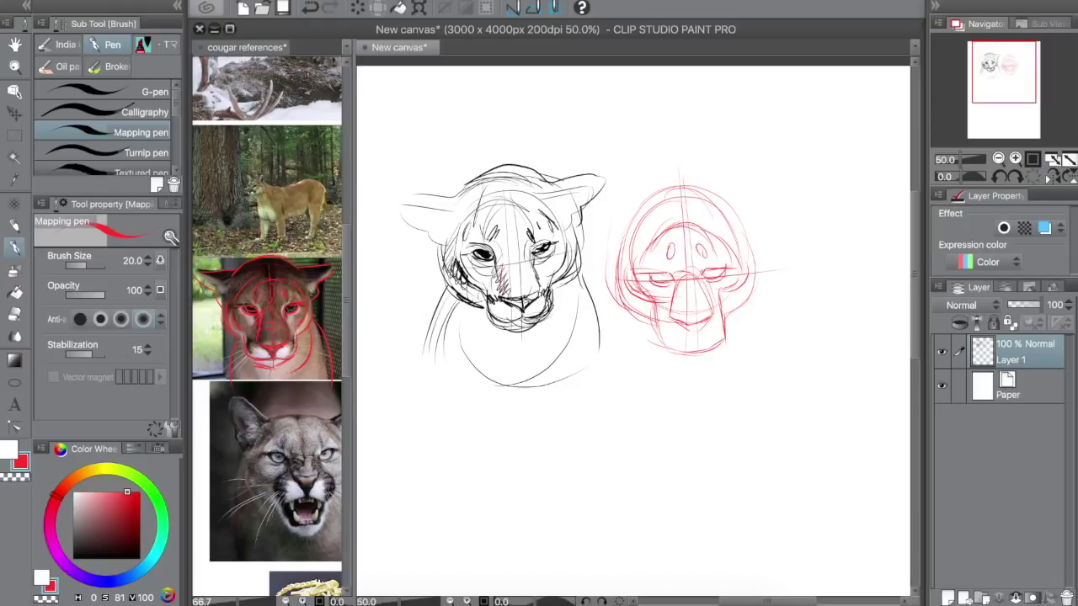
{"action": "left_click_drag", "start_coordinate": [638, 274], "coordinate": [733, 266]}
Define the red head's nose, mouth and rounded muzzle pads, and strengthen the lower cheek lines.
{"action": "left_click_drag", "start_coordinate": [669, 311], "coordinate": [678, 324]}
{"action": "mouse_move", "coordinate": [675, 283]}
{"action": "left_mouse_down"}
{"action": "mouse_move", "coordinate": [664, 344]}
{"action": "mouse_move", "coordinate": [726, 322]}
{"action": "mouse_move", "coordinate": [683, 341]}
{"action": "left_mouse_up"}
{"action": "mouse_move", "coordinate": [701, 338]}
{"action": "left_mouse_down"}
{"action": "mouse_move", "coordinate": [727, 323]}
{"action": "mouse_move", "coordinate": [724, 310]}
{"action": "left_mouse_up"}
{"action": "mouse_move", "coordinate": [714, 341]}
{"action": "left_mouse_down"}
{"action": "mouse_move", "coordinate": [648, 325]}
{"action": "mouse_move", "coordinate": [621, 295]}
{"action": "left_mouse_up"}
{"action": "left_click_drag", "start_coordinate": [730, 320], "coordinate": [743, 294]}
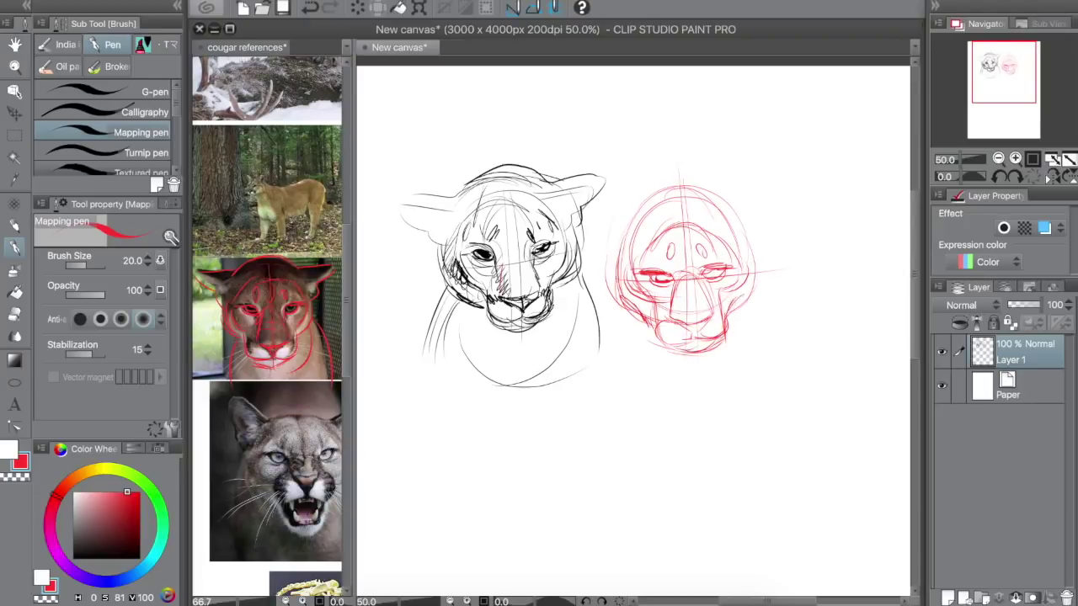
Widen the red head's outer cheek contours on both sides.
{"action": "mouse_move", "coordinate": [740, 241]}
{"action": "left_mouse_down"}
{"action": "mouse_move", "coordinate": [754, 305]}
{"action": "mouse_move", "coordinate": [762, 292]}
{"action": "left_mouse_up"}
{"action": "left_click_drag", "start_coordinate": [650, 306], "coordinate": [641, 325]}
{"action": "left_click_drag", "start_coordinate": [646, 274], "coordinate": [611, 315]}
{"action": "left_click_drag", "start_coordinate": [615, 259], "coordinate": [608, 286]}
{"action": "left_click_drag", "start_coordinate": [620, 196], "coordinate": [608, 263]}
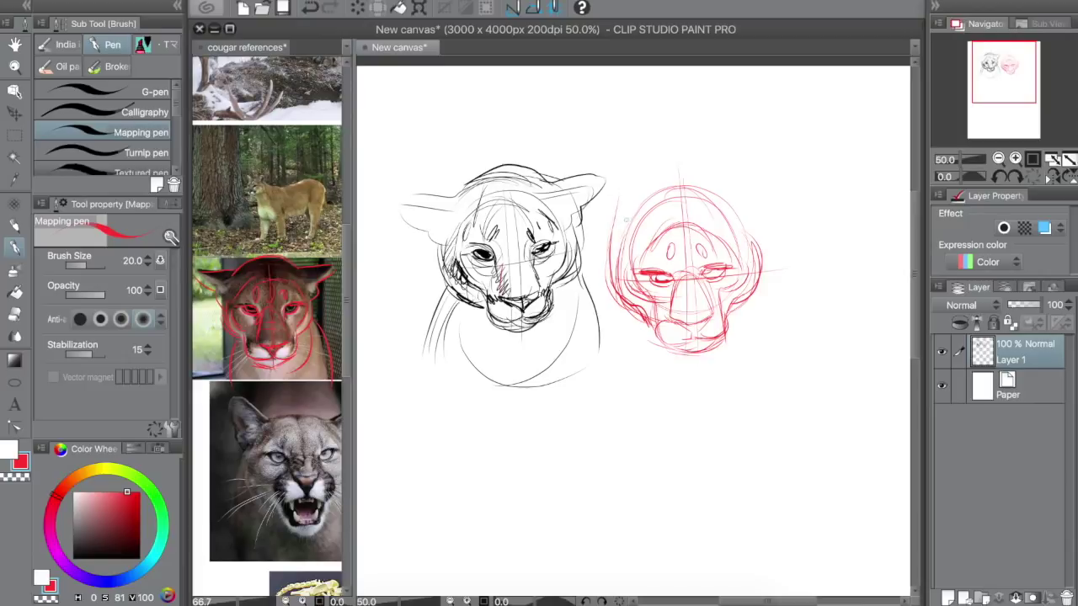
Draw two outward-pointing ears on the red head and raise the crown outline between them.
{"action": "mouse_move", "coordinate": [633, 216]}
{"action": "left_mouse_down"}
{"action": "mouse_move", "coordinate": [564, 239]}
{"action": "mouse_move", "coordinate": [608, 261]}
{"action": "left_mouse_up"}
{"action": "mouse_move", "coordinate": [727, 204]}
{"action": "left_mouse_down"}
{"action": "mouse_move", "coordinate": [775, 219]}
{"action": "mouse_move", "coordinate": [762, 251]}
{"action": "left_mouse_up"}
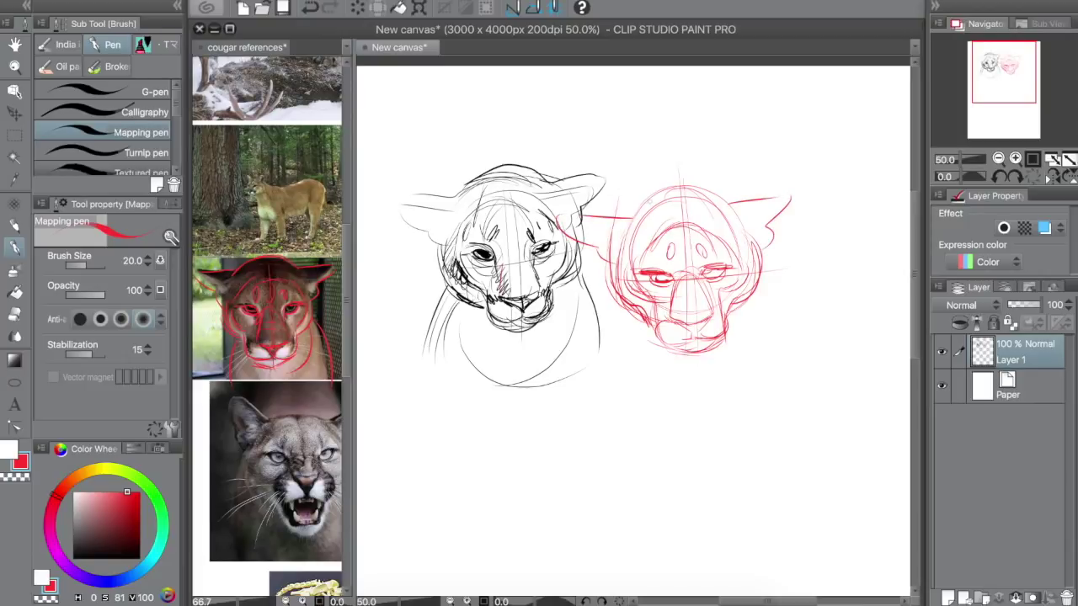
{"action": "mouse_move", "coordinate": [630, 219]}
{"action": "left_mouse_down"}
{"action": "mouse_move", "coordinate": [647, 197]}
{"action": "mouse_move", "coordinate": [737, 204]}
{"action": "left_mouse_up"}
{"action": "left_click_drag", "start_coordinate": [642, 239], "coordinate": [695, 213]}
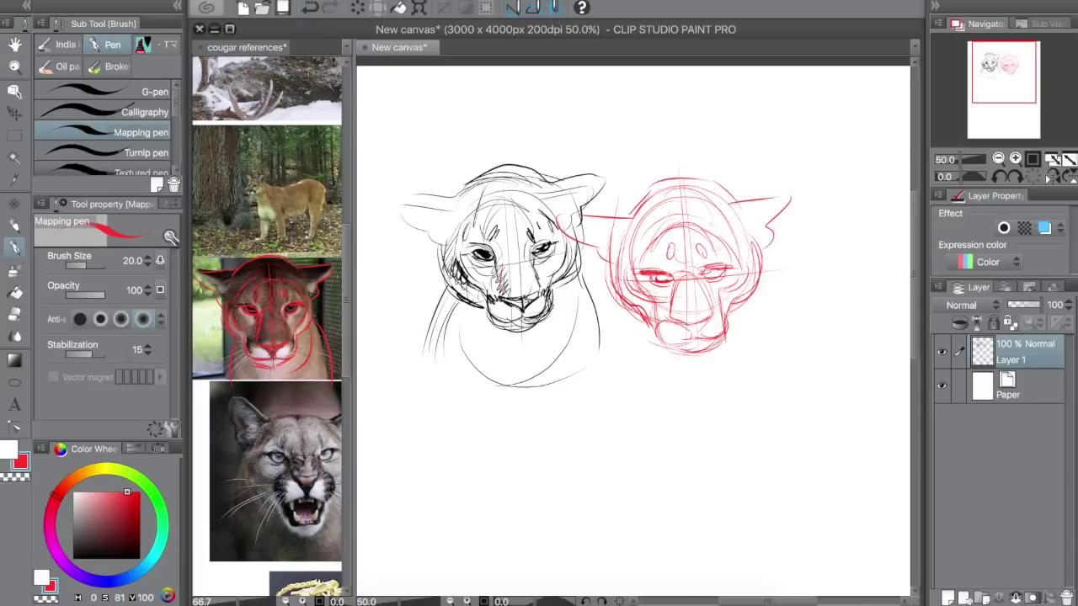
{"action": "left_click_drag", "start_coordinate": [621, 207], "coordinate": [665, 175]}
Strengthen the red head's nose bridge and mouth, refine the eye and darken the cheekbone lines.
{"action": "mouse_move", "coordinate": [645, 266]}
{"action": "left_mouse_down"}
{"action": "mouse_move", "coordinate": [630, 298]}
{"action": "mouse_move", "coordinate": [652, 317]}
{"action": "left_mouse_up"}
{"action": "mouse_move", "coordinate": [675, 276]}
{"action": "left_mouse_down"}
{"action": "mouse_move", "coordinate": [668, 323]}
{"action": "mouse_move", "coordinate": [709, 320]}
{"action": "mouse_move", "coordinate": [682, 335]}
{"action": "left_mouse_up"}
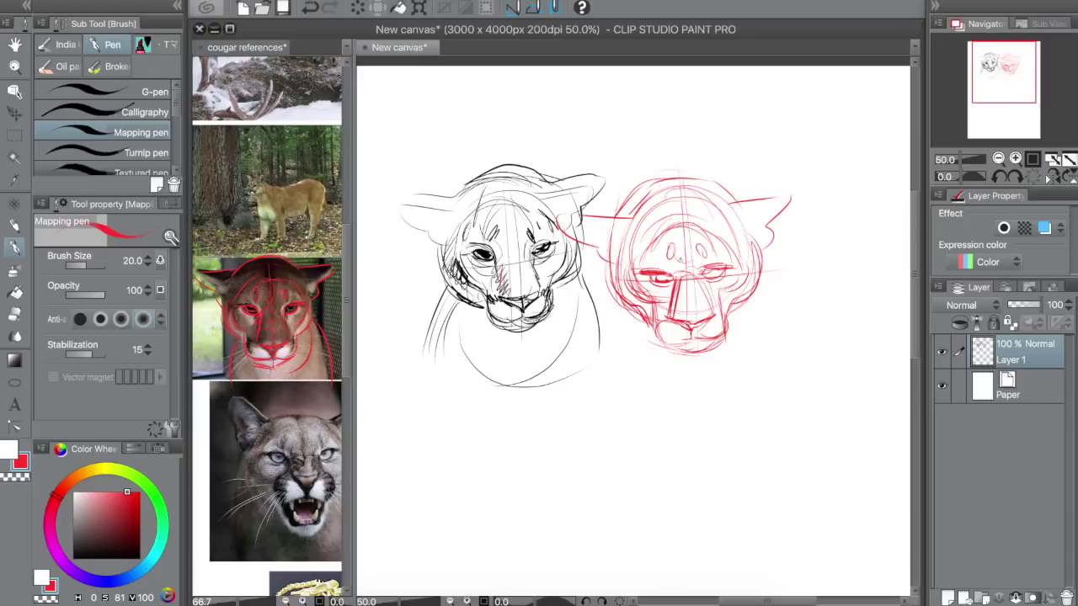
{"action": "mouse_move", "coordinate": [694, 276]}
{"action": "left_mouse_down"}
{"action": "mouse_move", "coordinate": [716, 259]}
{"action": "mouse_move", "coordinate": [674, 279]}
{"action": "mouse_move", "coordinate": [669, 295]}
{"action": "mouse_move", "coordinate": [737, 276]}
{"action": "left_mouse_up"}
{"action": "left_click_drag", "start_coordinate": [623, 278], "coordinate": [652, 303]}
{"action": "left_click_drag", "start_coordinate": [652, 303], "coordinate": [655, 323]}
{"action": "left_click_drag", "start_coordinate": [720, 295], "coordinate": [741, 281]}
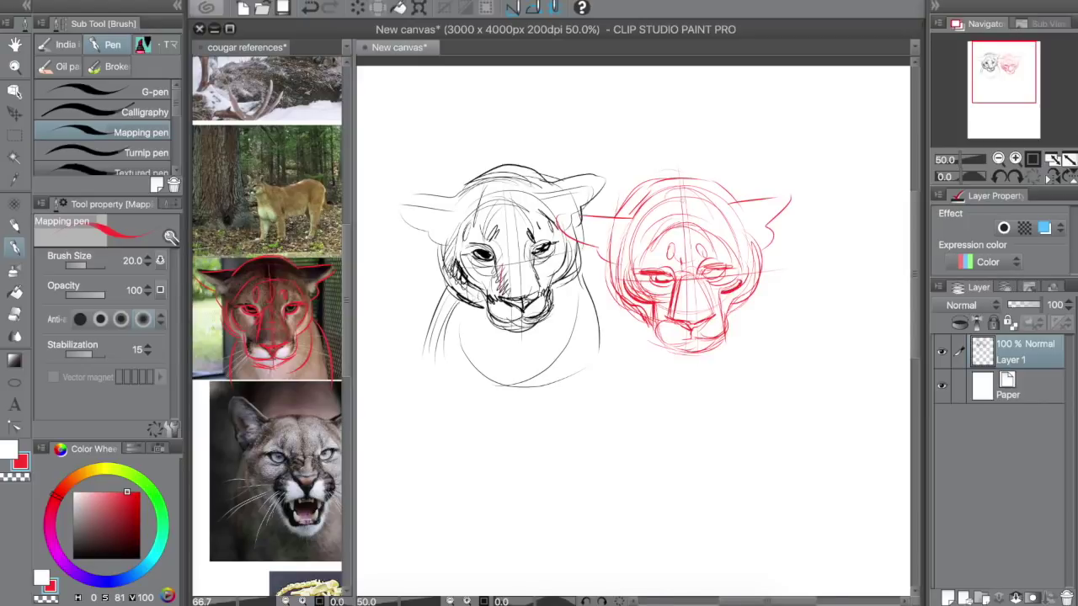
Add neck lines to the red head, erase the raised crown line and redraw a lower crown.
{"action": "left_click_drag", "start_coordinate": [632, 291], "coordinate": [627, 340]}
{"action": "left_click_drag", "start_coordinate": [744, 304], "coordinate": [766, 335]}
{"action": "mouse_move", "coordinate": [630, 217]}
{"action": "left_mouse_down"}
{"action": "mouse_move", "coordinate": [685, 189]}
{"action": "mouse_move", "coordinate": [722, 191]}
{"action": "left_mouse_up"}
{"action": "key", "text": "e"}
{"action": "left_click_drag", "start_coordinate": [630, 192], "coordinate": [697, 171]}
{"action": "key", "text": "p"}
{"action": "left_click_drag", "start_coordinate": [635, 207], "coordinate": [667, 194]}
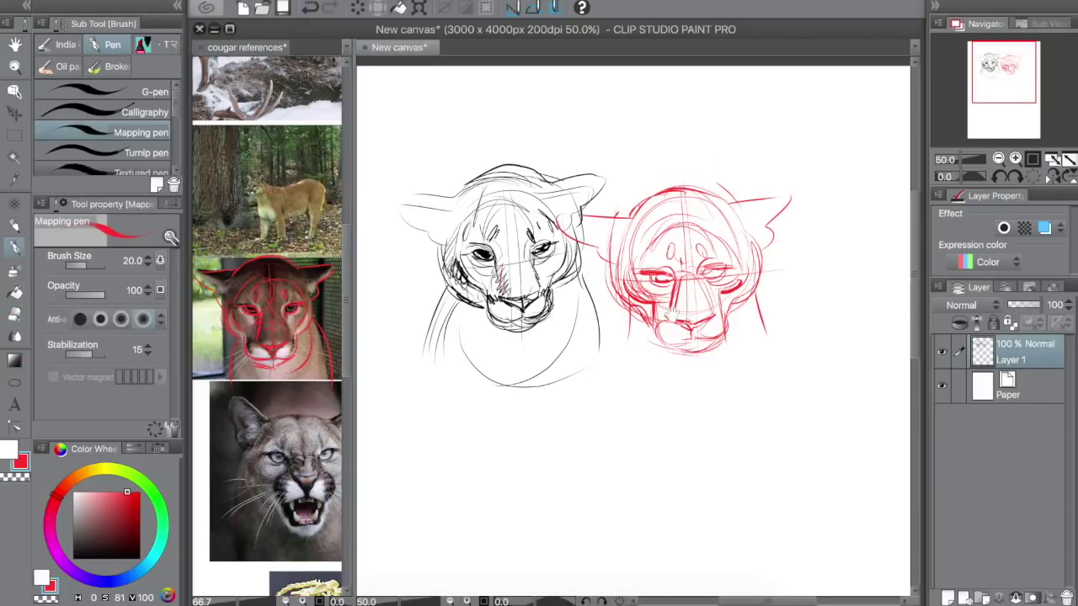
Trace the snarling cougar photo's ear, cheeks and jaw in red on the cougar references.
{"action": "key", "text": "space"}
{"action": "left_click_drag", "start_coordinate": [569, 380], "coordinate": [594, 357]}
{"action": "left_click_drag", "start_coordinate": [294, 428], "coordinate": [272, 355]}
{"action": "left_click", "coordinate": [470, 425]}
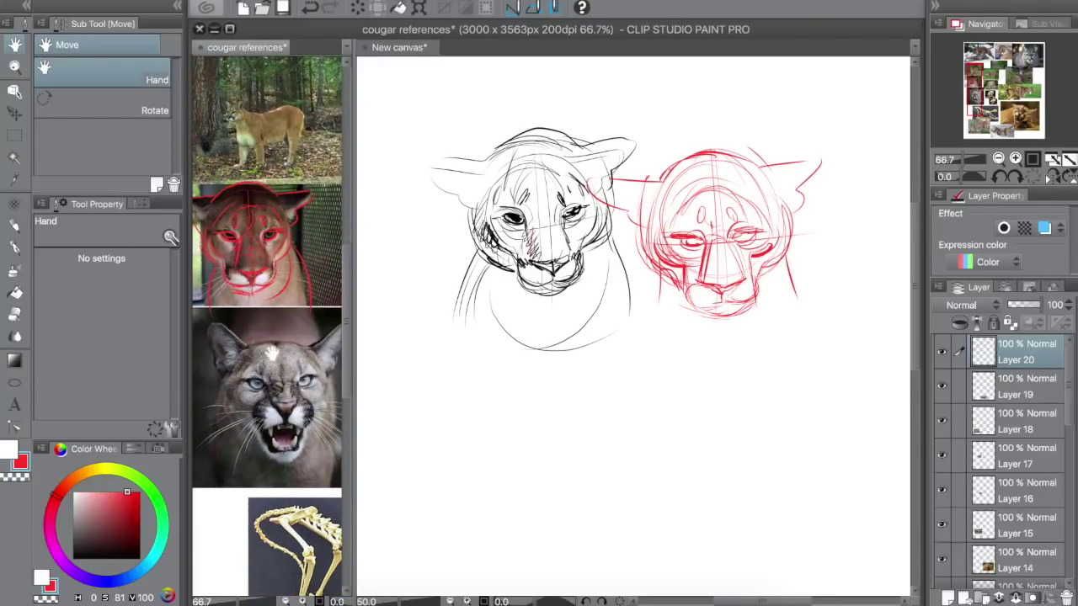
{"action": "key", "text": "p"}
{"action": "mouse_move", "coordinate": [247, 340]}
{"action": "left_mouse_down"}
{"action": "mouse_move", "coordinate": [220, 324]}
{"action": "mouse_move", "coordinate": [224, 377]}
{"action": "mouse_move", "coordinate": [235, 347]}
{"action": "left_mouse_up"}
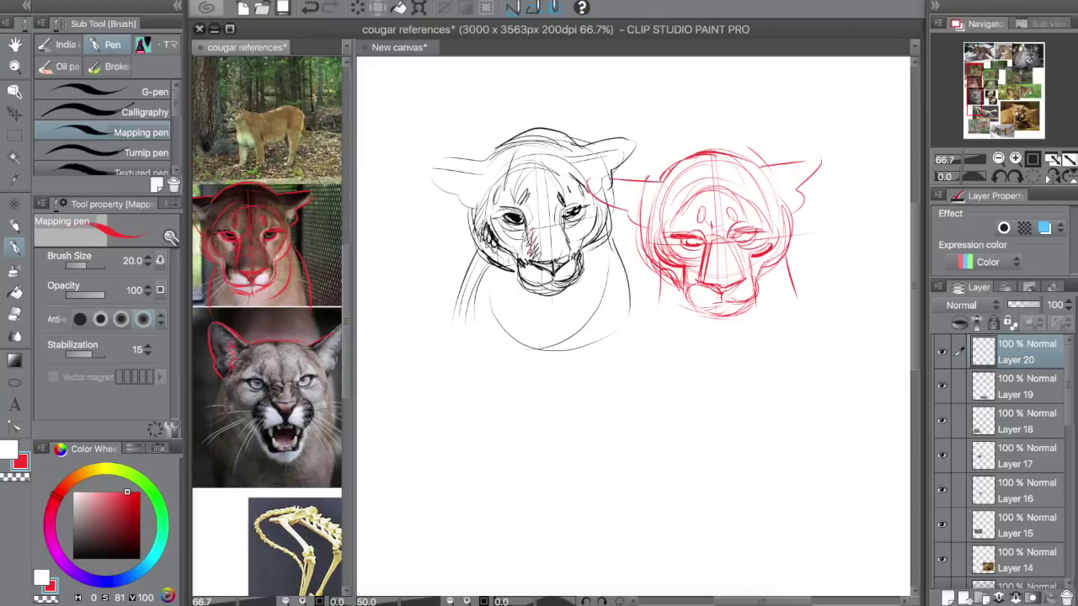
{"action": "left_click_drag", "start_coordinate": [237, 420], "coordinate": [282, 460]}
{"action": "left_click_drag", "start_coordinate": [334, 403], "coordinate": [320, 431]}
Trace the snarling cougar's forehead, brows, eyes, nose and upper muzzle in red.
{"action": "mouse_move", "coordinate": [271, 382]}
{"action": "left_mouse_down"}
{"action": "mouse_move", "coordinate": [293, 378]}
{"action": "mouse_move", "coordinate": [284, 391]}
{"action": "mouse_move", "coordinate": [308, 346]}
{"action": "left_mouse_up"}
{"action": "mouse_move", "coordinate": [270, 389]}
{"action": "left_mouse_down"}
{"action": "mouse_move", "coordinate": [240, 379]}
{"action": "mouse_move", "coordinate": [315, 374]}
{"action": "mouse_move", "coordinate": [316, 383]}
{"action": "left_mouse_up"}
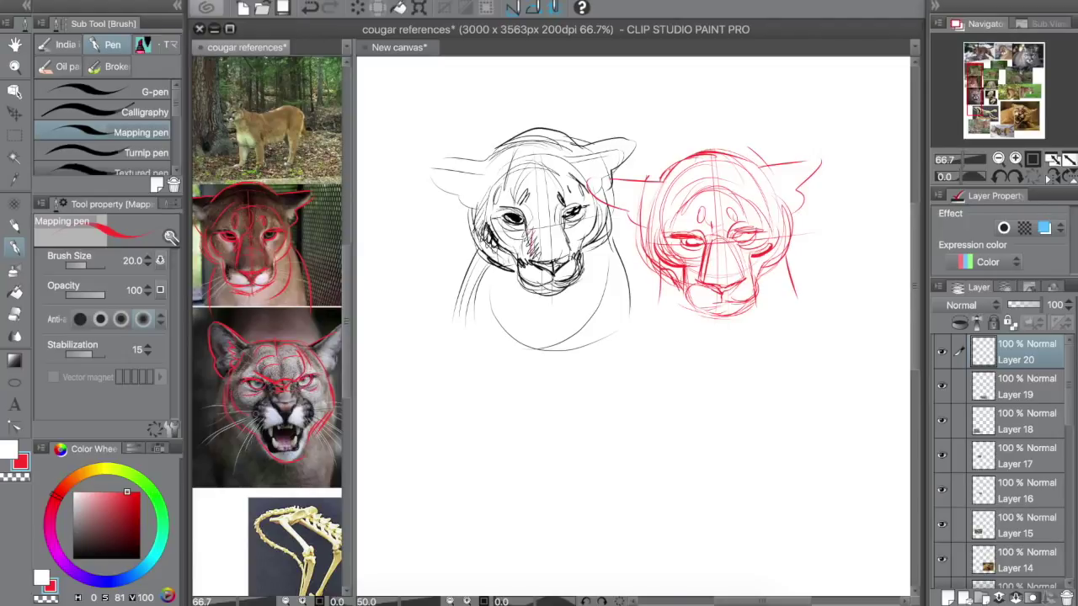
{"action": "mouse_move", "coordinate": [255, 413]}
{"action": "left_mouse_down"}
{"action": "mouse_move", "coordinate": [274, 391]}
{"action": "mouse_move", "coordinate": [254, 433]}
{"action": "left_mouse_up"}
{"action": "mouse_move", "coordinate": [309, 398]}
{"action": "left_mouse_down"}
{"action": "mouse_move", "coordinate": [314, 422]}
{"action": "mouse_move", "coordinate": [273, 454]}
{"action": "mouse_move", "coordinate": [260, 428]}
{"action": "mouse_move", "coordinate": [309, 423]}
{"action": "mouse_move", "coordinate": [273, 403]}
{"action": "mouse_move", "coordinate": [284, 417]}
{"action": "left_mouse_up"}
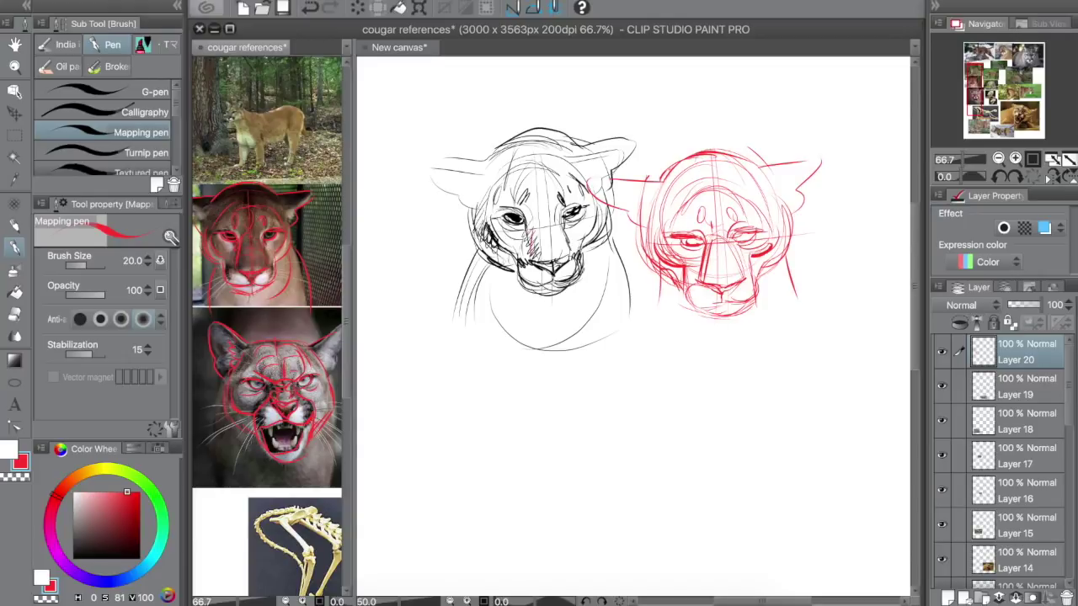
Outline the snarling cougar's second ear, open mouth, neck and back in red, and reinforce the cheek.
{"action": "left_click_drag", "start_coordinate": [319, 364], "coordinate": [332, 340]}
{"action": "mouse_move", "coordinate": [223, 384]}
{"action": "left_mouse_down"}
{"action": "mouse_move", "coordinate": [202, 442]}
{"action": "mouse_move", "coordinate": [215, 463]}
{"action": "mouse_move", "coordinate": [293, 474]}
{"action": "left_mouse_up"}
{"action": "left_click_drag", "start_coordinate": [325, 435], "coordinate": [335, 461]}
{"action": "left_click_drag", "start_coordinate": [229, 325], "coordinate": [248, 310]}
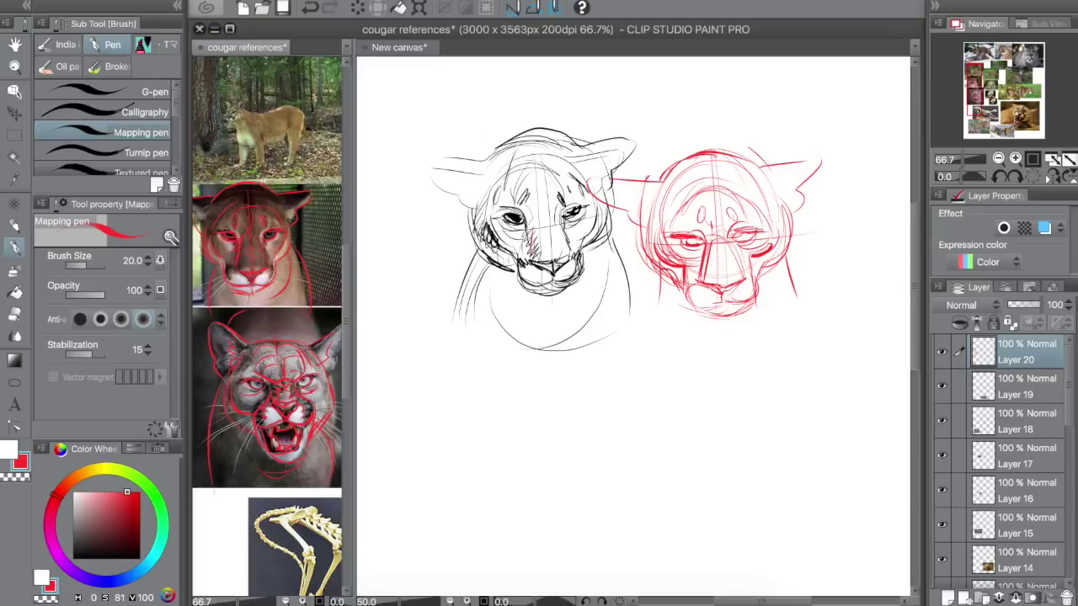
{"action": "left_click_drag", "start_coordinate": [328, 388], "coordinate": [316, 413]}
Trace the standing cougar's chest, legs, belly and back in red on the forest reference photo.
{"action": "key", "text": "space"}
{"action": "left_click_drag", "start_coordinate": [335, 509], "coordinate": [254, 337]}
{"action": "left_click_drag", "start_coordinate": [269, 261], "coordinate": [324, 564]}
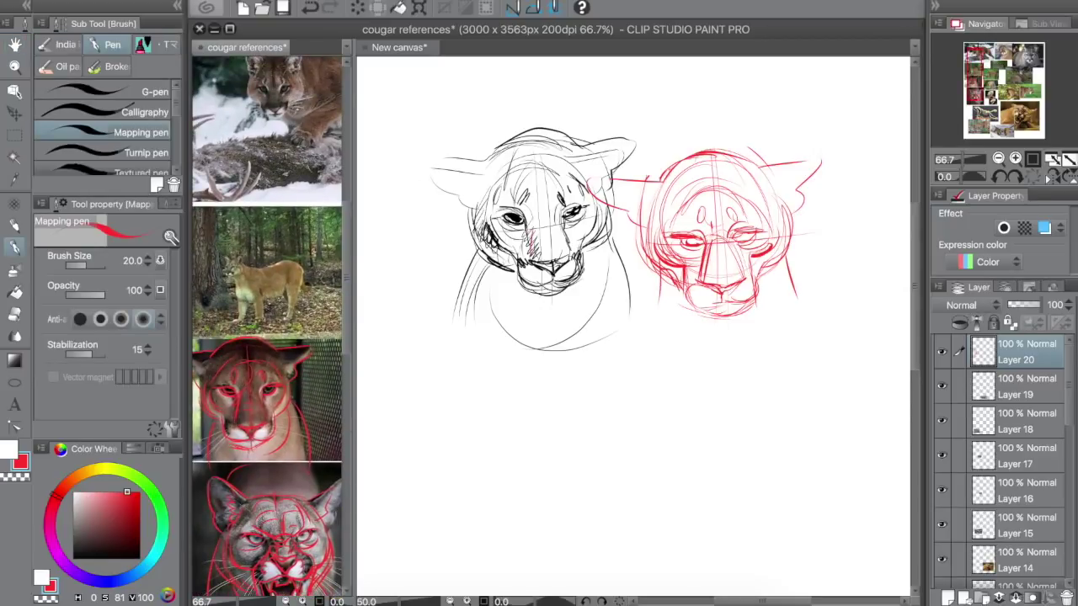
{"action": "key", "text": "ctrl+space"}
{"action": "left_click_drag", "start_coordinate": [213, 240], "coordinate": [321, 336]}
{"action": "key", "text": "space"}
{"action": "mouse_move", "coordinate": [250, 325]}
{"action": "left_mouse_down"}
{"action": "mouse_move", "coordinate": [265, 336]}
{"action": "mouse_move", "coordinate": [303, 300]}
{"action": "mouse_move", "coordinate": [337, 304]}
{"action": "mouse_move", "coordinate": [284, 351]}
{"action": "mouse_move", "coordinate": [244, 357]}
{"action": "mouse_move", "coordinate": [237, 389]}
{"action": "left_mouse_up"}
{"action": "mouse_move", "coordinate": [256, 352]}
{"action": "left_mouse_down"}
{"action": "mouse_move", "coordinate": [273, 381]}
{"action": "mouse_move", "coordinate": [282, 378]}
{"action": "mouse_move", "coordinate": [273, 354]}
{"action": "left_mouse_up"}
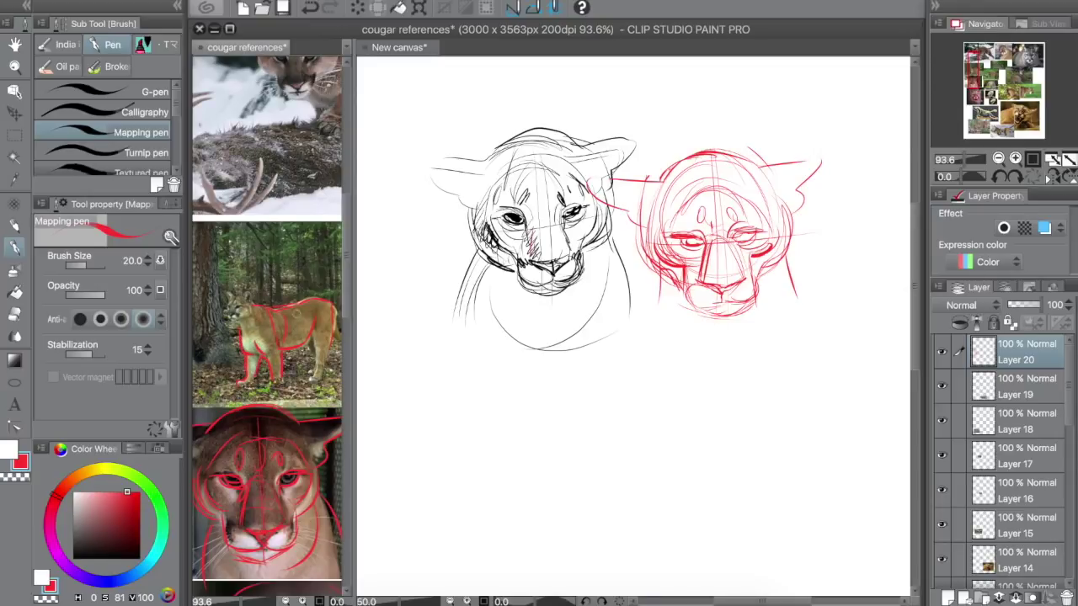
{"action": "mouse_move", "coordinate": [301, 318]}
{"action": "left_mouse_down"}
{"action": "mouse_move", "coordinate": [309, 379]}
{"action": "mouse_move", "coordinate": [325, 372]}
{"action": "mouse_move", "coordinate": [285, 349]}
{"action": "mouse_move", "coordinate": [300, 380]}
{"action": "left_mouse_up"}
{"action": "left_click_drag", "start_coordinate": [256, 343], "coordinate": [266, 359]}
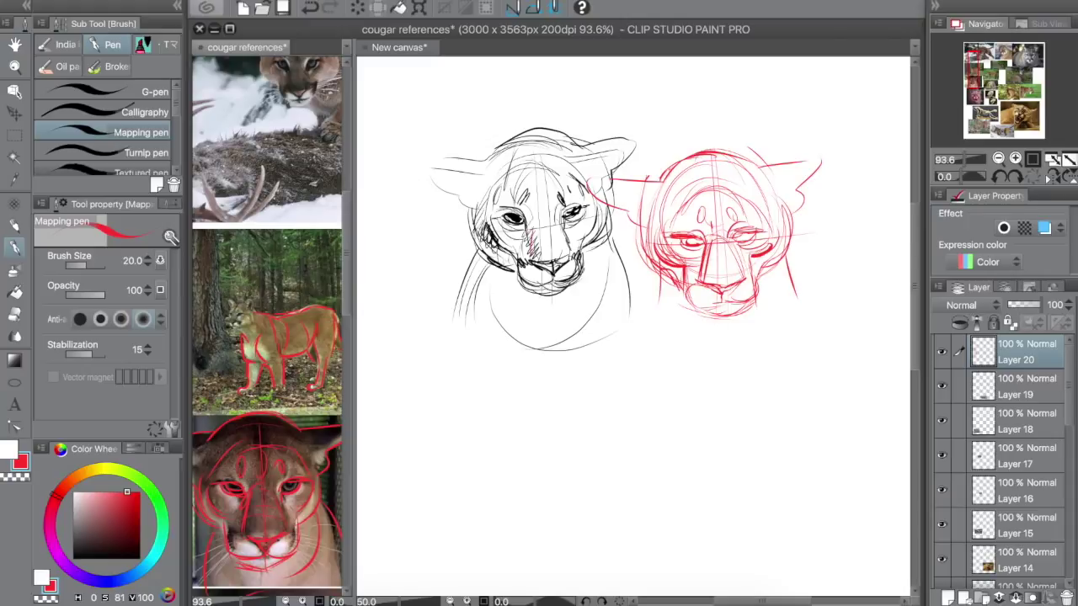
Trace the snow photo cougar's head in red, including the cheeks, ears, forehead, eyes, nose and muzzle.
{"action": "key", "text": "space"}
{"action": "left_click_drag", "start_coordinate": [266, 390], "coordinate": [254, 595]}
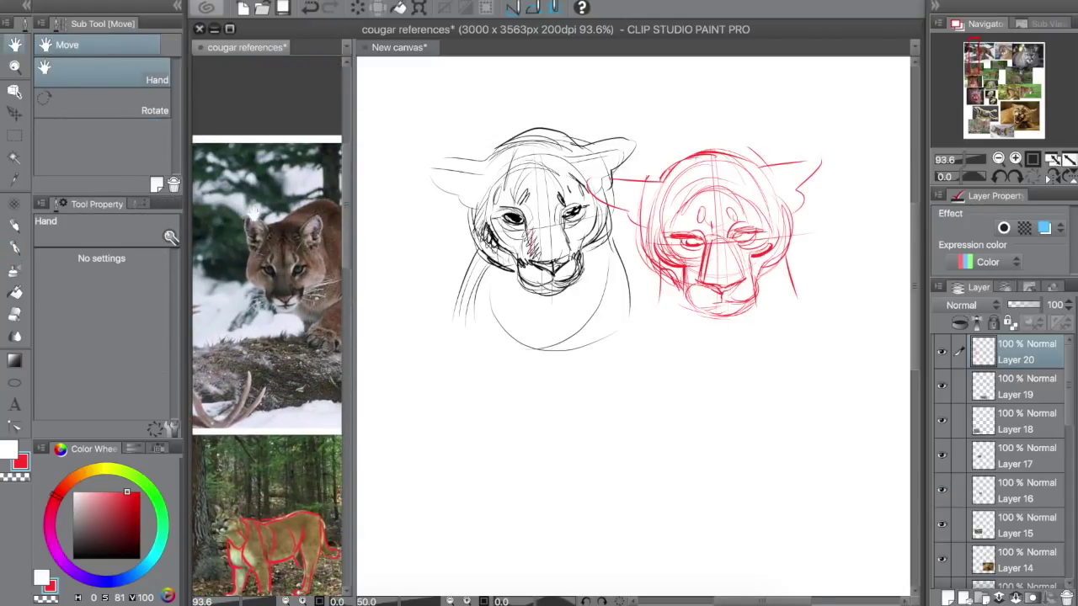
{"action": "key", "text": "super+space"}
{"action": "left_click_drag", "start_coordinate": [231, 195], "coordinate": [334, 332]}
{"action": "key", "text": "p"}
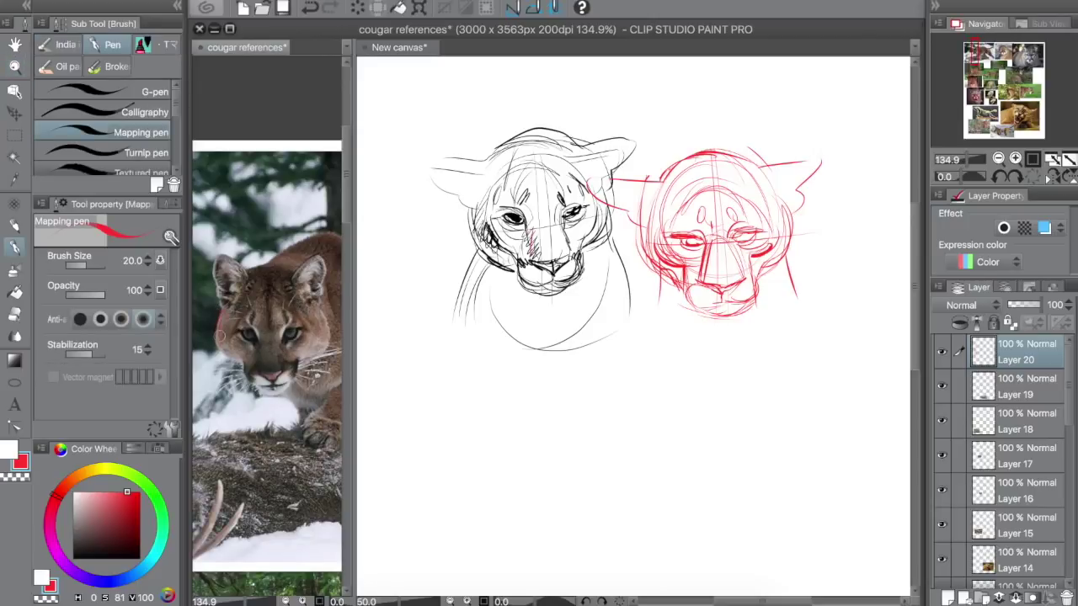
{"action": "left_click_drag", "start_coordinate": [221, 311], "coordinate": [243, 360]}
{"action": "mouse_move", "coordinate": [319, 305]}
{"action": "left_mouse_down"}
{"action": "mouse_move", "coordinate": [329, 340]}
{"action": "mouse_move", "coordinate": [301, 364]}
{"action": "mouse_move", "coordinate": [247, 378]}
{"action": "mouse_move", "coordinate": [252, 386]}
{"action": "mouse_move", "coordinate": [287, 396]}
{"action": "mouse_move", "coordinate": [298, 367]}
{"action": "mouse_move", "coordinate": [266, 377]}
{"action": "mouse_move", "coordinate": [256, 338]}
{"action": "mouse_move", "coordinate": [283, 342]}
{"action": "mouse_move", "coordinate": [305, 325]}
{"action": "mouse_move", "coordinate": [286, 337]}
{"action": "mouse_move", "coordinate": [296, 340]}
{"action": "mouse_move", "coordinate": [229, 335]}
{"action": "mouse_move", "coordinate": [256, 343]}
{"action": "mouse_move", "coordinate": [256, 303]}
{"action": "mouse_move", "coordinate": [291, 330]}
{"action": "mouse_move", "coordinate": [261, 323]}
{"action": "mouse_move", "coordinate": [270, 286]}
{"action": "mouse_move", "coordinate": [288, 269]}
{"action": "mouse_move", "coordinate": [325, 263]}
{"action": "mouse_move", "coordinate": [324, 298]}
{"action": "left_mouse_up"}
{"action": "mouse_move", "coordinate": [246, 269]}
{"action": "left_mouse_down"}
{"action": "mouse_move", "coordinate": [210, 258]}
{"action": "mouse_move", "coordinate": [219, 311]}
{"action": "mouse_move", "coordinate": [229, 299]}
{"action": "mouse_move", "coordinate": [240, 310]}
{"action": "mouse_move", "coordinate": [234, 359]}
{"action": "left_mouse_up"}
{"action": "left_click_drag", "start_coordinate": [305, 327], "coordinate": [311, 357]}
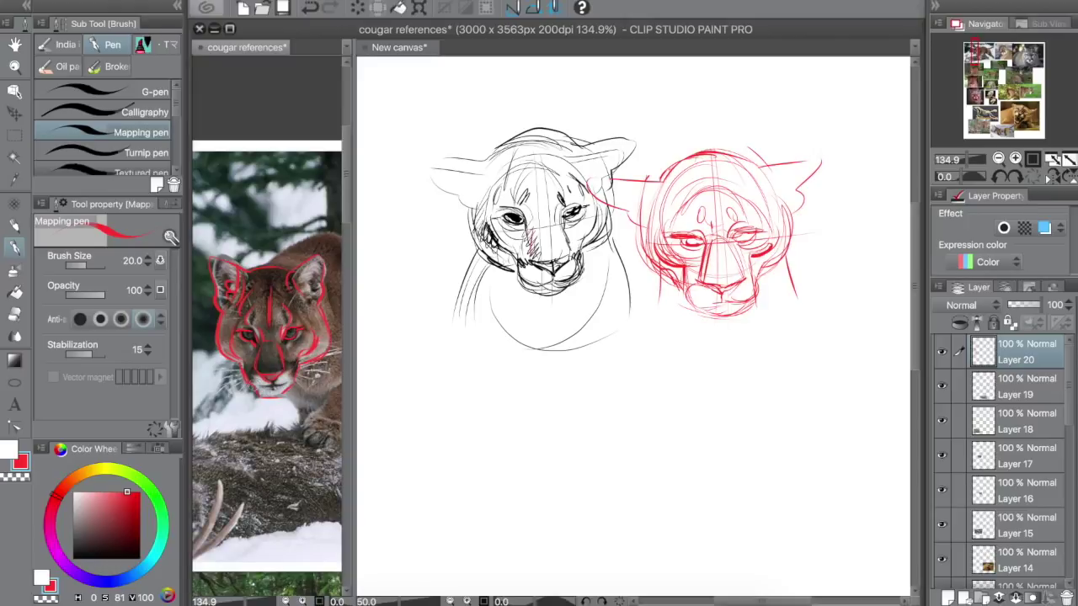
Trace the neck and front paw of the cougar on the snowy rock in red.
{"action": "mouse_move", "coordinate": [257, 381]}
{"action": "left_mouse_down"}
{"action": "mouse_move", "coordinate": [285, 380]}
{"action": "mouse_move", "coordinate": [294, 364]}
{"action": "mouse_move", "coordinate": [250, 355]}
{"action": "mouse_move", "coordinate": [209, 382]}
{"action": "mouse_move", "coordinate": [175, 371]}
{"action": "left_mouse_up"}
{"action": "key", "text": "space"}
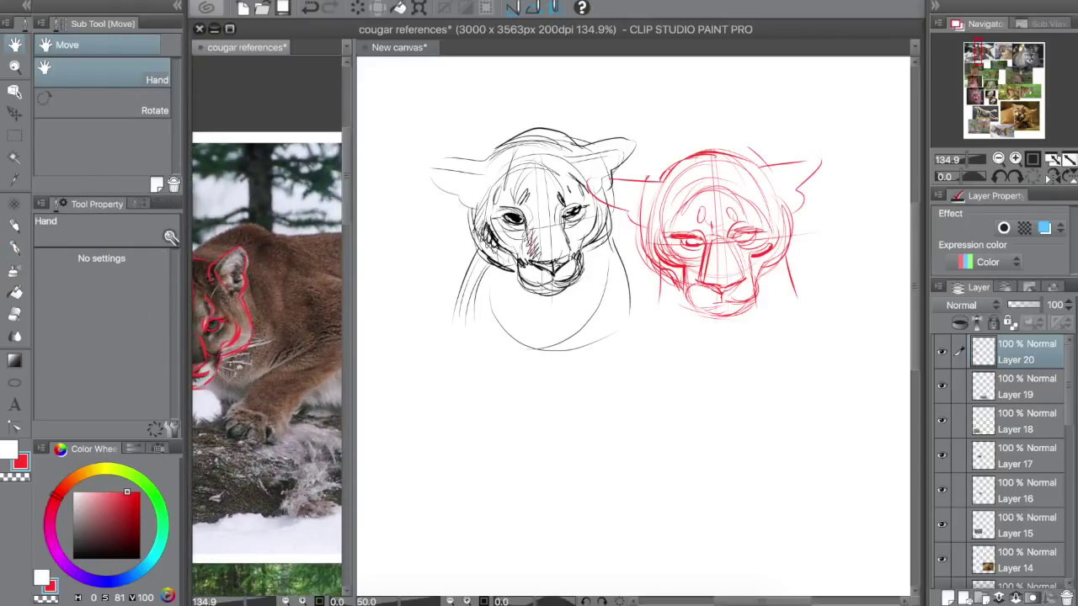
{"action": "mouse_move", "coordinate": [237, 403]}
{"action": "left_mouse_down"}
{"action": "mouse_move", "coordinate": [235, 431]}
{"action": "mouse_move", "coordinate": [253, 442]}
{"action": "mouse_move", "coordinate": [279, 416]}
{"action": "mouse_move", "coordinate": [281, 436]}
{"action": "left_mouse_up"}
{"action": "key", "text": "space"}
{"action": "mouse_move", "coordinate": [267, 394]}
{"action": "left_mouse_down"}
{"action": "mouse_move", "coordinate": [240, 401]}
{"action": "mouse_move", "coordinate": [288, 364]}
{"action": "mouse_move", "coordinate": [260, 364]}
{"action": "left_mouse_up"}
{"action": "key", "text": "space"}
{"action": "mouse_move", "coordinate": [257, 285]}
{"action": "left_mouse_down"}
{"action": "mouse_move", "coordinate": [317, 320]}
{"action": "mouse_move", "coordinate": [281, 384]}
{"action": "left_mouse_up"}
{"action": "mouse_move", "coordinate": [301, 341]}
{"action": "left_mouse_down"}
{"action": "mouse_move", "coordinate": [252, 376]}
{"action": "mouse_move", "coordinate": [299, 385]}
{"action": "mouse_move", "coordinate": [301, 403]}
{"action": "left_mouse_up"}
{"action": "key", "text": "space"}
{"action": "mouse_move", "coordinate": [299, 353]}
{"action": "left_mouse_down"}
{"action": "mouse_move", "coordinate": [244, 347]}
{"action": "mouse_move", "coordinate": [286, 354]}
{"action": "left_mouse_up"}
{"action": "left_click_drag", "start_coordinate": [279, 402], "coordinate": [292, 430]}
Start a third head in red below the black one on the new canvas, roughing in dome, cheeks, eyes and nose wedge.
{"action": "left_click_drag", "start_coordinate": [510, 422], "coordinate": [515, 358]}
{"action": "mouse_move", "coordinate": [445, 367]}
{"action": "left_mouse_down"}
{"action": "mouse_move", "coordinate": [495, 335]}
{"action": "mouse_move", "coordinate": [511, 353]}
{"action": "left_mouse_up"}
{"action": "left_click_drag", "start_coordinate": [431, 368], "coordinate": [468, 334]}
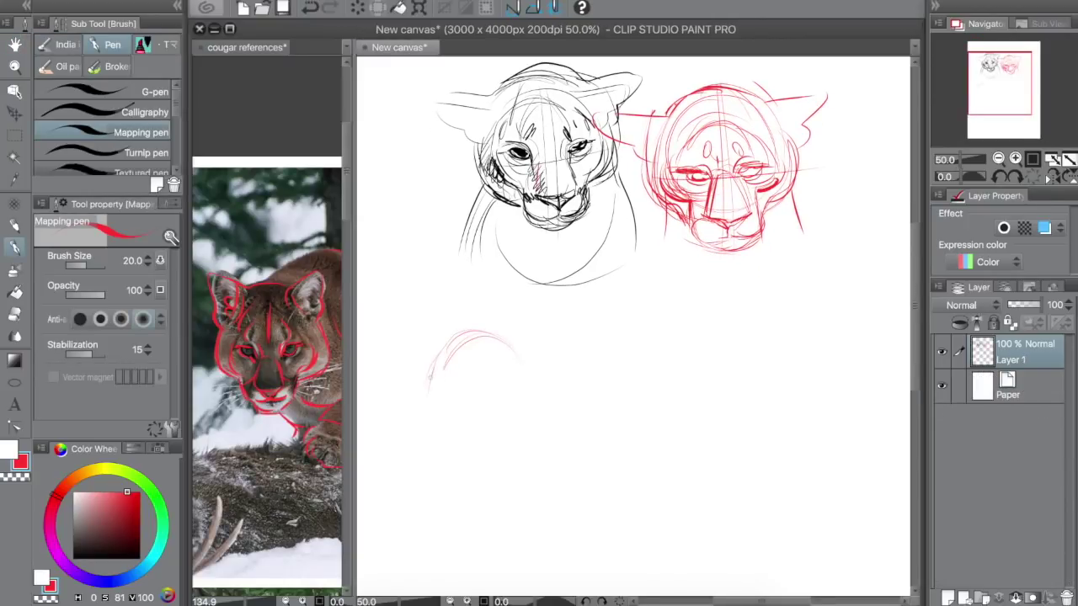
{"action": "mouse_move", "coordinate": [434, 372]}
{"action": "left_mouse_down"}
{"action": "mouse_move", "coordinate": [423, 434]}
{"action": "mouse_move", "coordinate": [441, 451]}
{"action": "left_mouse_up"}
{"action": "mouse_move", "coordinate": [519, 357]}
{"action": "left_mouse_down"}
{"action": "mouse_move", "coordinate": [532, 416]}
{"action": "mouse_move", "coordinate": [503, 441]}
{"action": "mouse_move", "coordinate": [451, 448]}
{"action": "mouse_move", "coordinate": [485, 453]}
{"action": "left_mouse_up"}
{"action": "mouse_move", "coordinate": [487, 409]}
{"action": "left_mouse_down"}
{"action": "mouse_move", "coordinate": [470, 402]}
{"action": "mouse_move", "coordinate": [461, 440]}
{"action": "mouse_move", "coordinate": [484, 450]}
{"action": "mouse_move", "coordinate": [493, 441]}
{"action": "mouse_move", "coordinate": [481, 396]}
{"action": "left_mouse_up"}
{"action": "mouse_move", "coordinate": [482, 396]}
{"action": "left_mouse_down"}
{"action": "mouse_move", "coordinate": [458, 403]}
{"action": "mouse_move", "coordinate": [431, 387]}
{"action": "mouse_move", "coordinate": [513, 387]}
{"action": "mouse_move", "coordinate": [453, 431]}
{"action": "mouse_move", "coordinate": [464, 441]}
{"action": "left_mouse_up"}
{"action": "key", "text": "e"}
{"action": "key", "text": "p"}
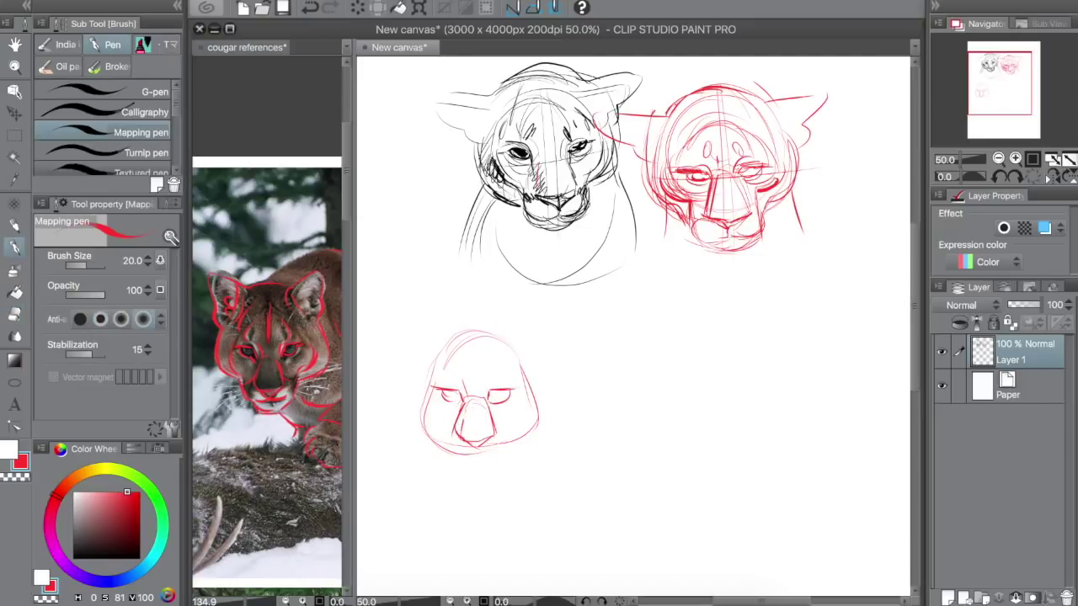
Add the forehead markings, both ears, raised crown line and wider outer cheeks to the third head.
{"action": "mouse_move", "coordinate": [462, 382]}
{"action": "left_mouse_down"}
{"action": "mouse_move", "coordinate": [466, 354]}
{"action": "mouse_move", "coordinate": [492, 351]}
{"action": "mouse_move", "coordinate": [496, 330]}
{"action": "mouse_move", "coordinate": [552, 305]}
{"action": "mouse_move", "coordinate": [546, 364]}
{"action": "left_mouse_up"}
{"action": "mouse_move", "coordinate": [452, 325]}
{"action": "left_mouse_down"}
{"action": "mouse_move", "coordinate": [404, 310]}
{"action": "mouse_move", "coordinate": [425, 380]}
{"action": "mouse_move", "coordinate": [488, 332]}
{"action": "left_mouse_up"}
{"action": "mouse_move", "coordinate": [420, 376]}
{"action": "left_mouse_down"}
{"action": "mouse_move", "coordinate": [413, 430]}
{"action": "mouse_move", "coordinate": [445, 453]}
{"action": "left_mouse_up"}
{"action": "mouse_move", "coordinate": [544, 365]}
{"action": "left_mouse_down"}
{"action": "mouse_move", "coordinate": [538, 416]}
{"action": "mouse_move", "coordinate": [515, 444]}
{"action": "left_mouse_up"}
{"action": "left_click_drag", "start_coordinate": [443, 325], "coordinate": [497, 318]}
{"action": "mouse_move", "coordinate": [461, 322]}
{"action": "left_mouse_down"}
{"action": "mouse_move", "coordinate": [490, 313]}
{"action": "mouse_move", "coordinate": [446, 365]}
{"action": "left_mouse_up"}
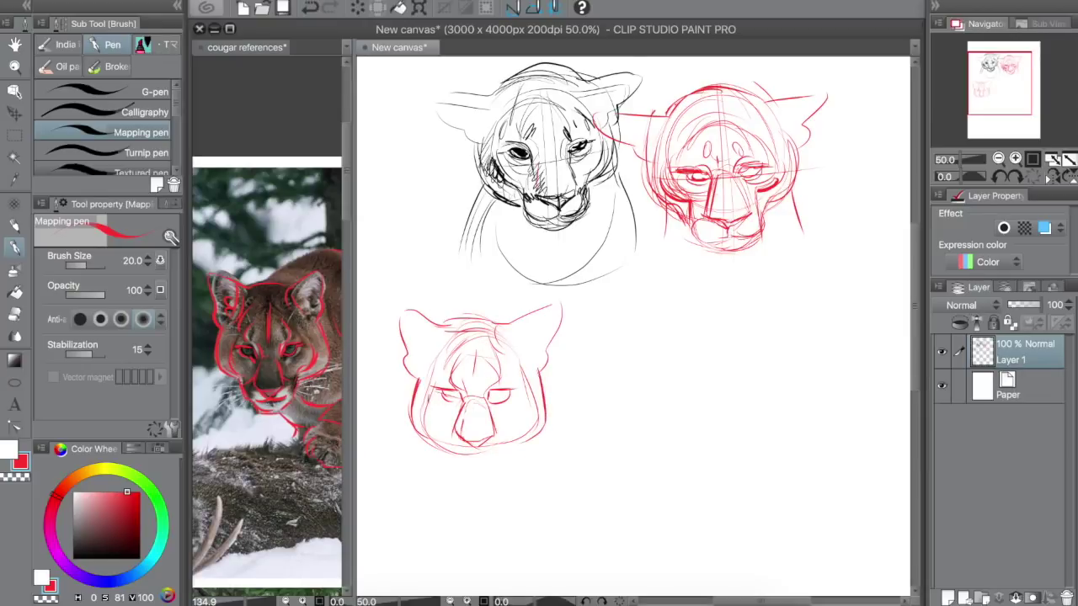
Draw the third head's inner cheek curves and boxy lower muzzle.
{"action": "left_click_drag", "start_coordinate": [429, 403], "coordinate": [445, 418]}
{"action": "left_click_drag", "start_coordinate": [419, 384], "coordinate": [451, 456]}
{"action": "mouse_move", "coordinate": [531, 384]}
{"action": "left_mouse_down"}
{"action": "mouse_move", "coordinate": [498, 455]}
{"action": "mouse_move", "coordinate": [468, 468]}
{"action": "mouse_move", "coordinate": [497, 459]}
{"action": "mouse_move", "coordinate": [460, 459]}
{"action": "mouse_move", "coordinate": [500, 456]}
{"action": "left_mouse_up"}
{"action": "key", "text": "e"}
{"action": "key", "text": "p"}
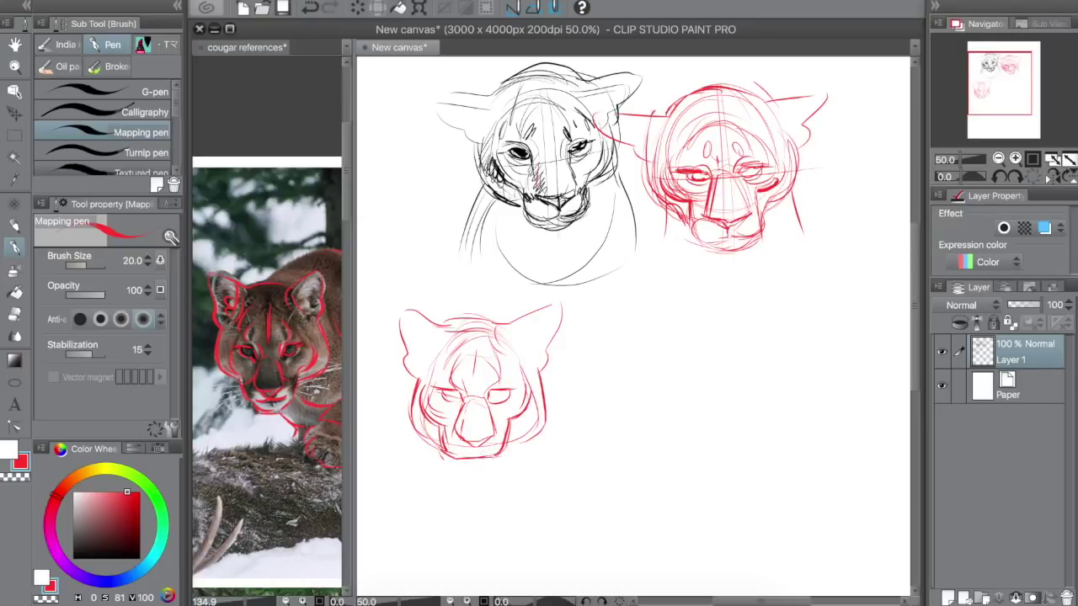
Draw the third head's mouth and rounded chin, and reinforce the jaw and cheek lines.
{"action": "key", "text": "e"}
{"action": "key", "text": "b"}
{"action": "left_click_drag", "start_coordinate": [413, 433], "coordinate": [442, 436]}
{"action": "key", "text": "ctrl+z"}
{"action": "key", "text": "p"}
{"action": "left_click_drag", "start_coordinate": [545, 416], "coordinate": [503, 435]}
{"action": "left_click_drag", "start_coordinate": [450, 461], "coordinate": [481, 471]}
{"action": "mouse_move", "coordinate": [473, 469]}
{"action": "left_mouse_down"}
{"action": "mouse_move", "coordinate": [493, 462]}
{"action": "mouse_move", "coordinate": [477, 453]}
{"action": "mouse_move", "coordinate": [500, 460]}
{"action": "mouse_move", "coordinate": [510, 430]}
{"action": "mouse_move", "coordinate": [537, 412]}
{"action": "left_mouse_up"}
{"action": "left_click_drag", "start_coordinate": [537, 418], "coordinate": [540, 362]}
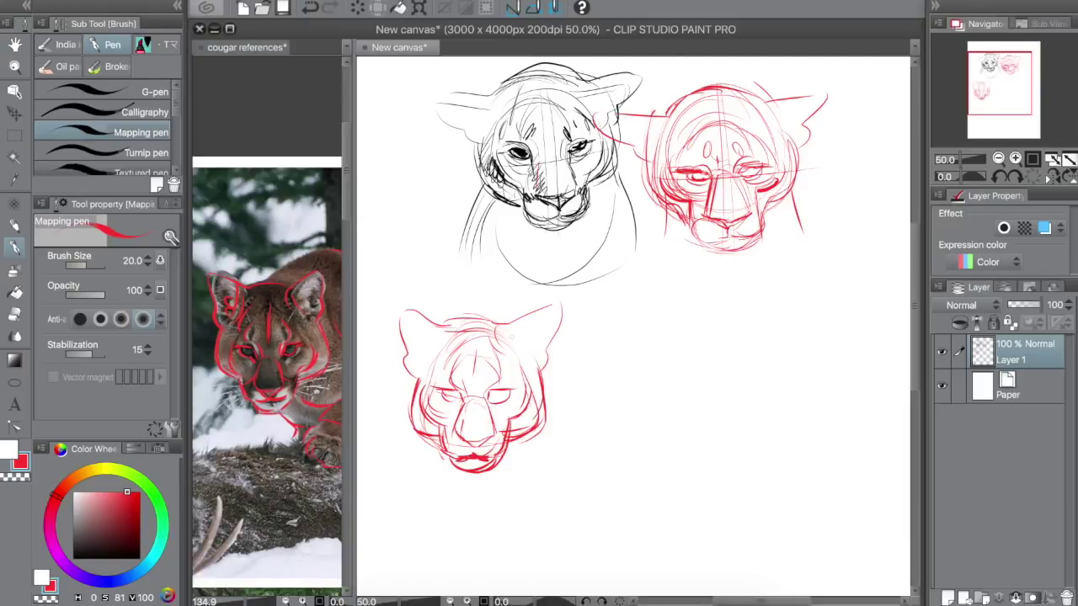
Detail the third head's inner ears, darken its eyes and redraw the sides and top of the crown.
{"action": "mouse_move", "coordinate": [404, 313]}
{"action": "left_mouse_down"}
{"action": "mouse_move", "coordinate": [428, 352]}
{"action": "mouse_move", "coordinate": [417, 378]}
{"action": "left_mouse_up"}
{"action": "left_click_drag", "start_coordinate": [547, 308], "coordinate": [534, 354]}
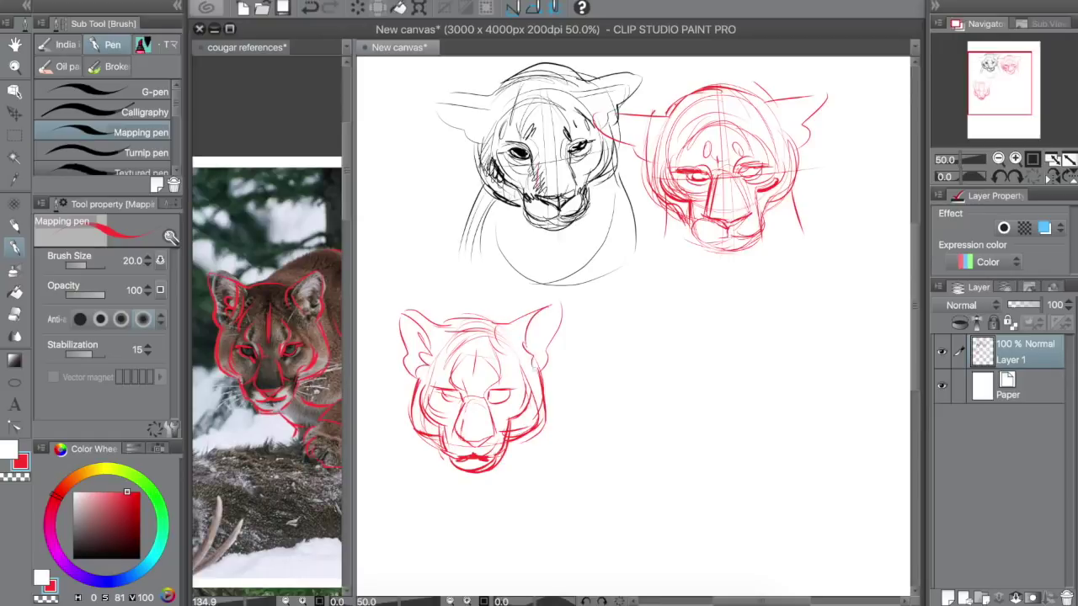
{"action": "mouse_move", "coordinate": [448, 318]}
{"action": "left_mouse_down"}
{"action": "mouse_move", "coordinate": [419, 365]}
{"action": "mouse_move", "coordinate": [416, 397]}
{"action": "left_mouse_up"}
{"action": "mouse_move", "coordinate": [527, 330]}
{"action": "left_mouse_down"}
{"action": "mouse_move", "coordinate": [501, 365]}
{"action": "mouse_move", "coordinate": [532, 381]}
{"action": "left_mouse_up"}
{"action": "left_click_drag", "start_coordinate": [448, 339], "coordinate": [518, 313]}
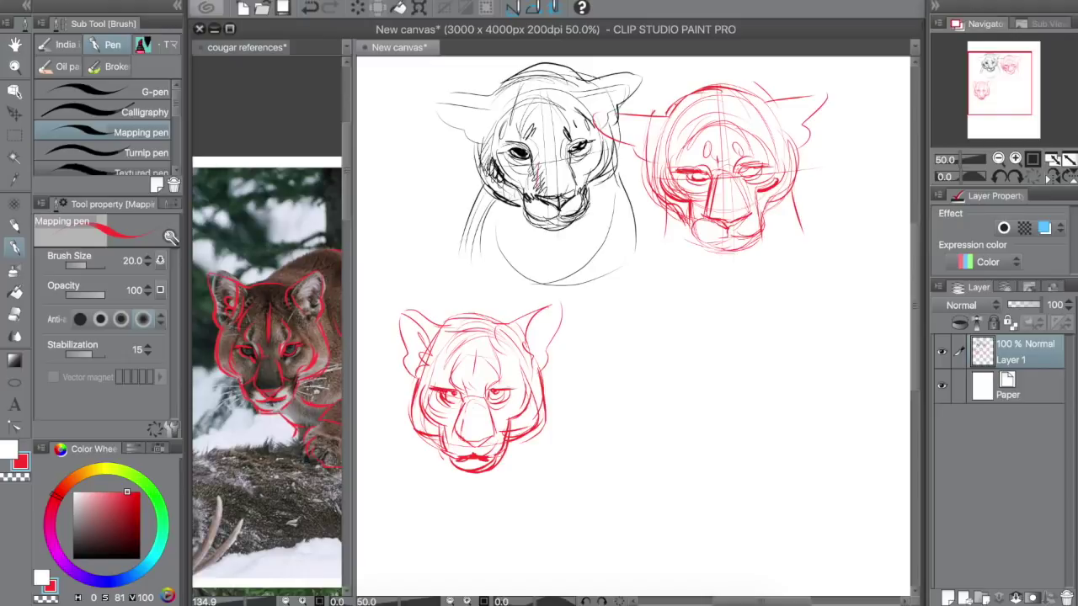
Refine the third head's nose and chin, thicken the cheek contours and shade the nose.
{"action": "mouse_move", "coordinate": [503, 388]}
{"action": "left_mouse_down"}
{"action": "mouse_move", "coordinate": [516, 392]}
{"action": "mouse_move", "coordinate": [452, 442]}
{"action": "mouse_move", "coordinate": [455, 435]}
{"action": "left_mouse_up"}
{"action": "key", "text": "e"}
{"action": "key", "text": "p"}
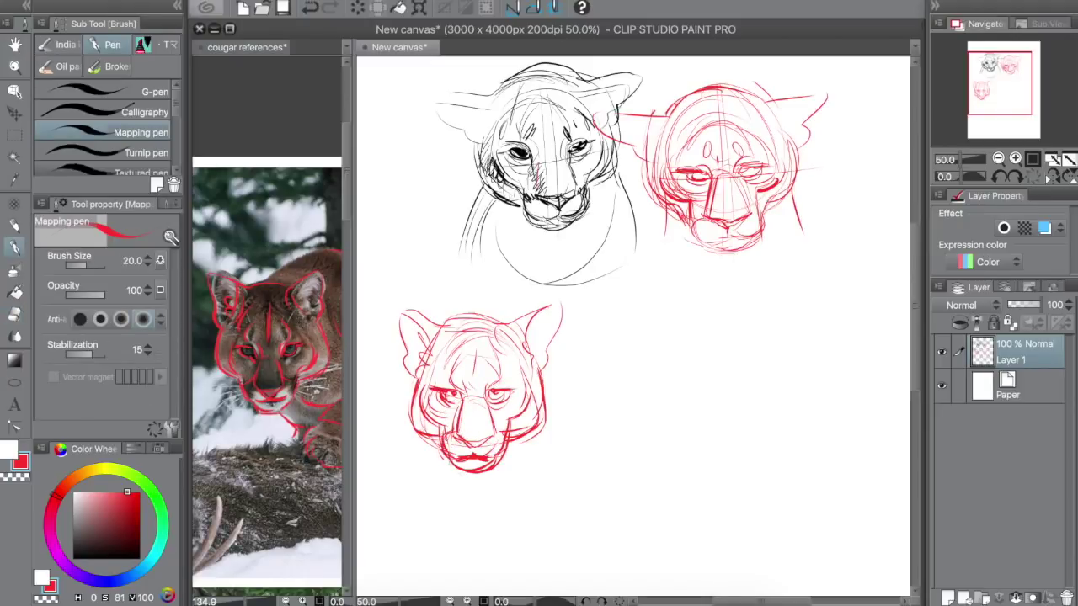
{"action": "mouse_move", "coordinate": [448, 457]}
{"action": "left_mouse_down"}
{"action": "mouse_move", "coordinate": [502, 444]}
{"action": "mouse_move", "coordinate": [477, 475]}
{"action": "left_mouse_up"}
{"action": "left_click_drag", "start_coordinate": [438, 416], "coordinate": [406, 434]}
{"action": "mouse_move", "coordinate": [508, 440]}
{"action": "left_mouse_down"}
{"action": "mouse_move", "coordinate": [537, 404]}
{"action": "mouse_move", "coordinate": [539, 356]}
{"action": "left_mouse_up"}
{"action": "left_click_drag", "start_coordinate": [423, 379], "coordinate": [413, 423]}
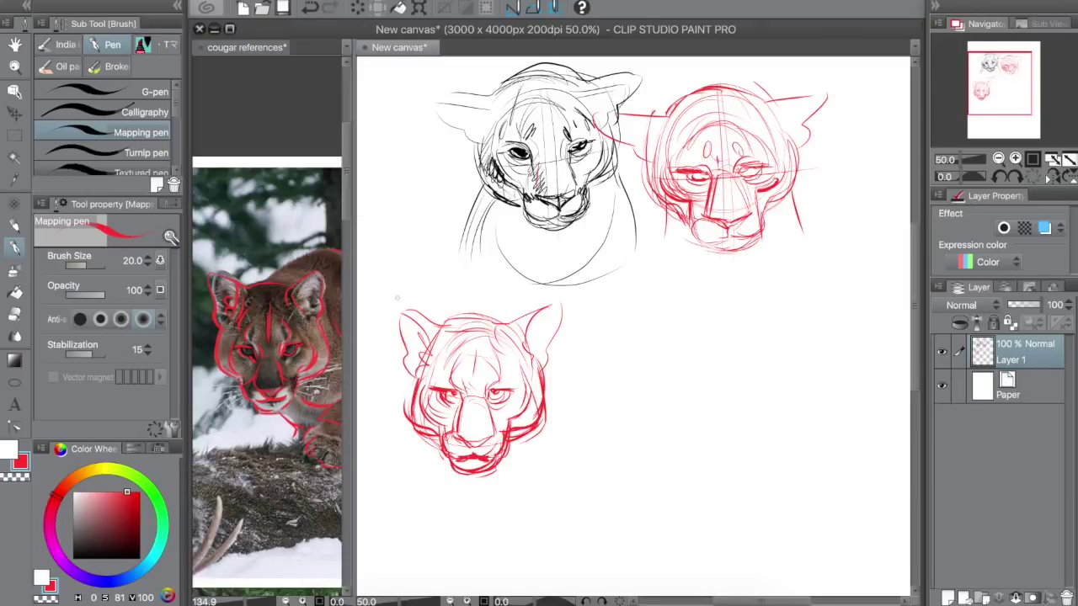
{"action": "left_click_drag", "start_coordinate": [464, 445], "coordinate": [493, 416]}
{"action": "left_click_drag", "start_coordinate": [439, 385], "coordinate": [448, 369]}
Sketch a fourth head beside the third, with a broad rounded skull shape and two upright ears.
{"action": "mouse_move", "coordinate": [517, 392]}
{"action": "left_mouse_down"}
{"action": "mouse_move", "coordinate": [506, 368]}
{"action": "mouse_move", "coordinate": [556, 370]}
{"action": "mouse_move", "coordinate": [666, 323]}
{"action": "mouse_move", "coordinate": [677, 329]}
{"action": "mouse_move", "coordinate": [593, 381]}
{"action": "left_mouse_up"}
{"action": "mouse_move", "coordinate": [611, 337]}
{"action": "left_mouse_down"}
{"action": "mouse_move", "coordinate": [580, 420]}
{"action": "mouse_move", "coordinate": [659, 441]}
{"action": "left_mouse_up"}
{"action": "mouse_move", "coordinate": [686, 335]}
{"action": "left_mouse_down"}
{"action": "mouse_move", "coordinate": [715, 404]}
{"action": "mouse_move", "coordinate": [656, 443]}
{"action": "left_mouse_up"}
{"action": "left_click_drag", "start_coordinate": [585, 363], "coordinate": [665, 335]}
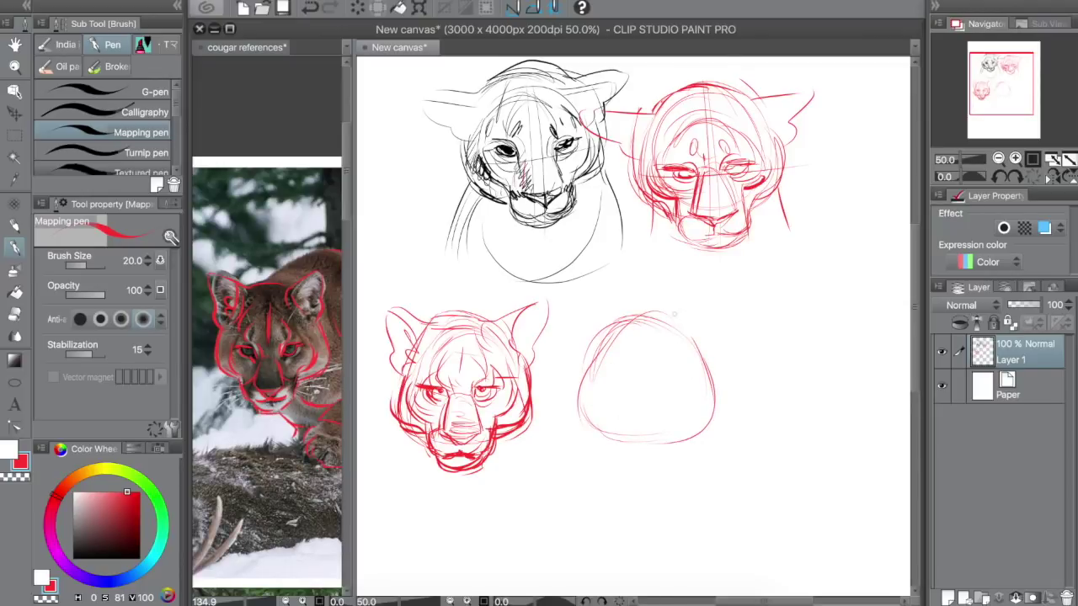
{"action": "left_click_drag", "start_coordinate": [723, 288], "coordinate": [714, 362]}
{"action": "mouse_move", "coordinate": [616, 320]}
{"action": "left_mouse_down"}
{"action": "mouse_move", "coordinate": [572, 291]}
{"action": "mouse_move", "coordinate": [569, 374]}
{"action": "left_mouse_up"}
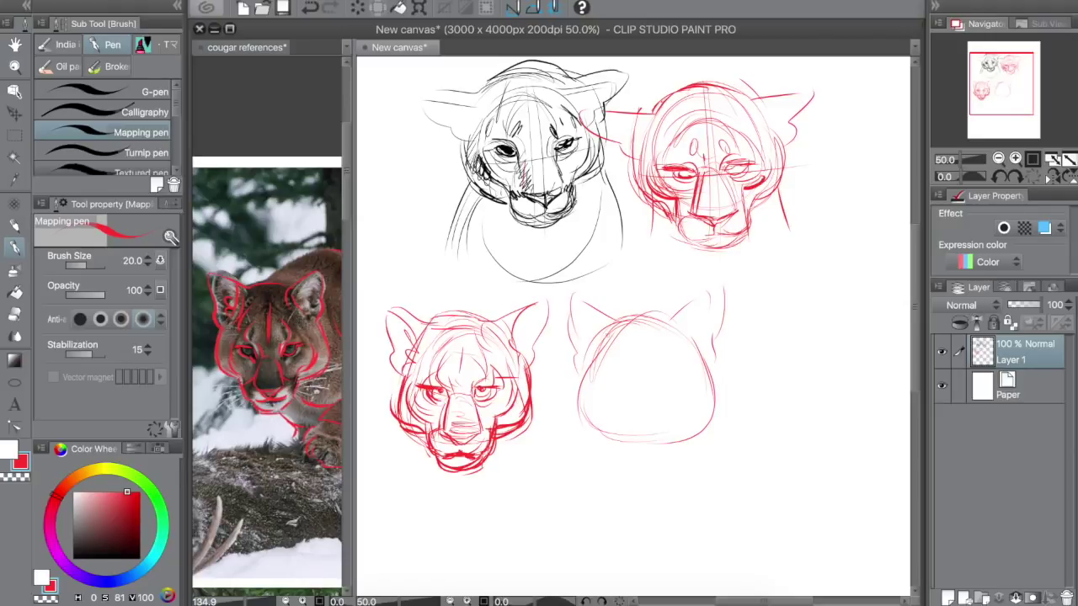
Add a projecting lower muzzle to the fourth head and strengthen its ear, cheek and jaw outlines.
{"action": "mouse_move", "coordinate": [638, 319]}
{"action": "left_mouse_down"}
{"action": "mouse_move", "coordinate": [682, 321]}
{"action": "mouse_move", "coordinate": [706, 298]}
{"action": "mouse_move", "coordinate": [716, 362]}
{"action": "left_mouse_up"}
{"action": "mouse_move", "coordinate": [608, 320]}
{"action": "left_mouse_down"}
{"action": "mouse_move", "coordinate": [567, 341]}
{"action": "mouse_move", "coordinate": [580, 374]}
{"action": "mouse_move", "coordinate": [623, 433]}
{"action": "mouse_move", "coordinate": [623, 470]}
{"action": "mouse_move", "coordinate": [662, 473]}
{"action": "left_mouse_up"}
{"action": "left_click_drag", "start_coordinate": [674, 428], "coordinate": [678, 463]}
{"action": "left_click_drag", "start_coordinate": [654, 461], "coordinate": [638, 465]}
{"action": "left_click_drag", "start_coordinate": [665, 421], "coordinate": [670, 465]}
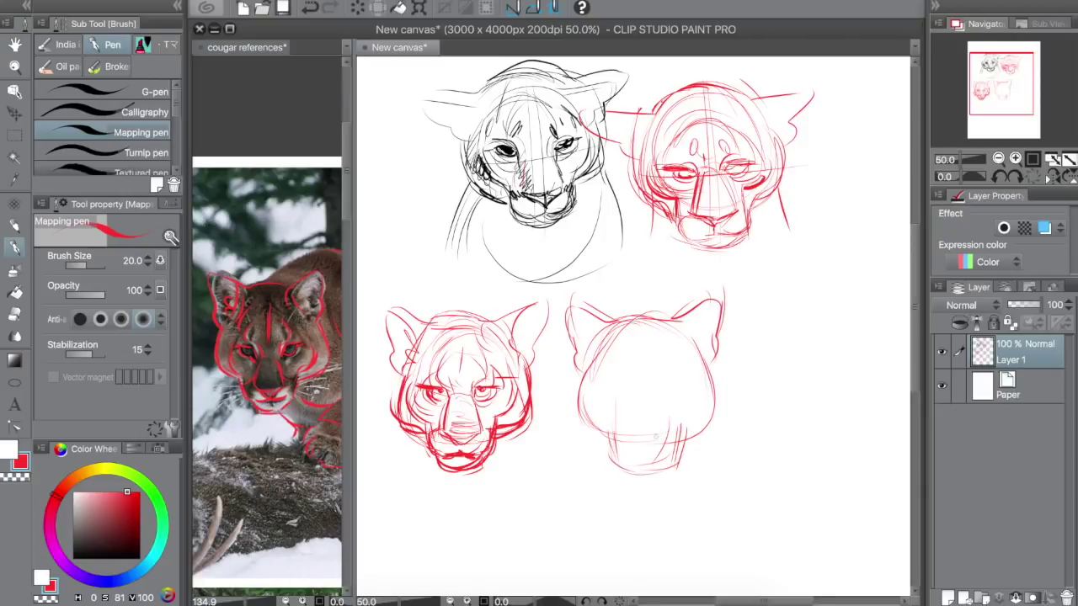
{"action": "mouse_move", "coordinate": [578, 411]}
{"action": "left_mouse_down"}
{"action": "mouse_move", "coordinate": [621, 465]}
{"action": "mouse_move", "coordinate": [671, 473]}
{"action": "mouse_move", "coordinate": [682, 438]}
{"action": "mouse_move", "coordinate": [712, 411]}
{"action": "mouse_move", "coordinate": [722, 352]}
{"action": "left_mouse_up"}
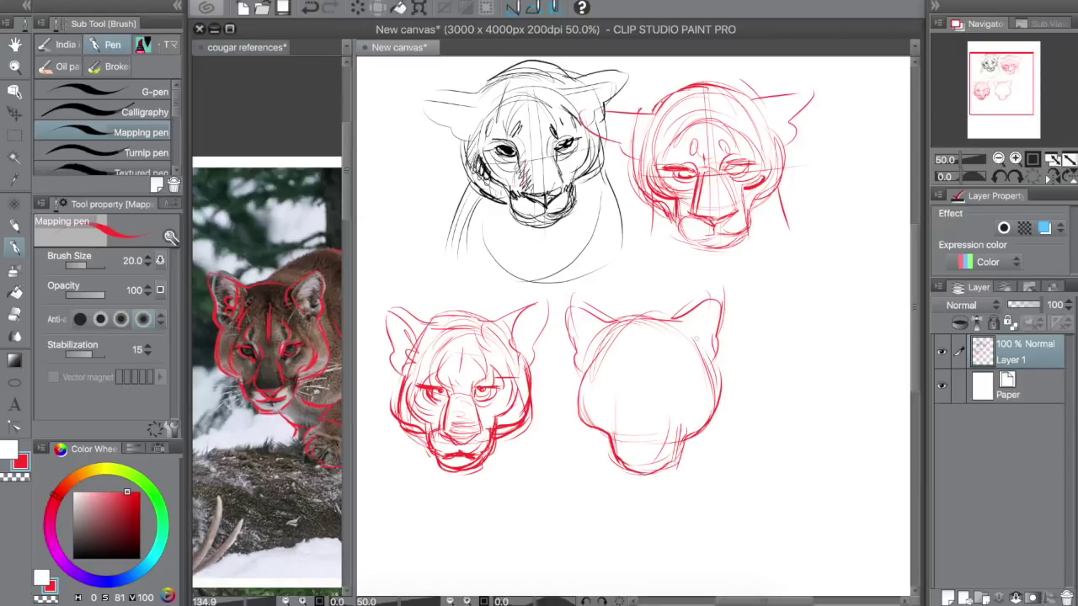
{"action": "mouse_move", "coordinate": [593, 346]}
{"action": "left_mouse_down"}
{"action": "mouse_move", "coordinate": [577, 394]}
{"action": "mouse_move", "coordinate": [613, 436]}
{"action": "left_mouse_up"}
{"action": "left_click_drag", "start_coordinate": [672, 433], "coordinate": [697, 423]}
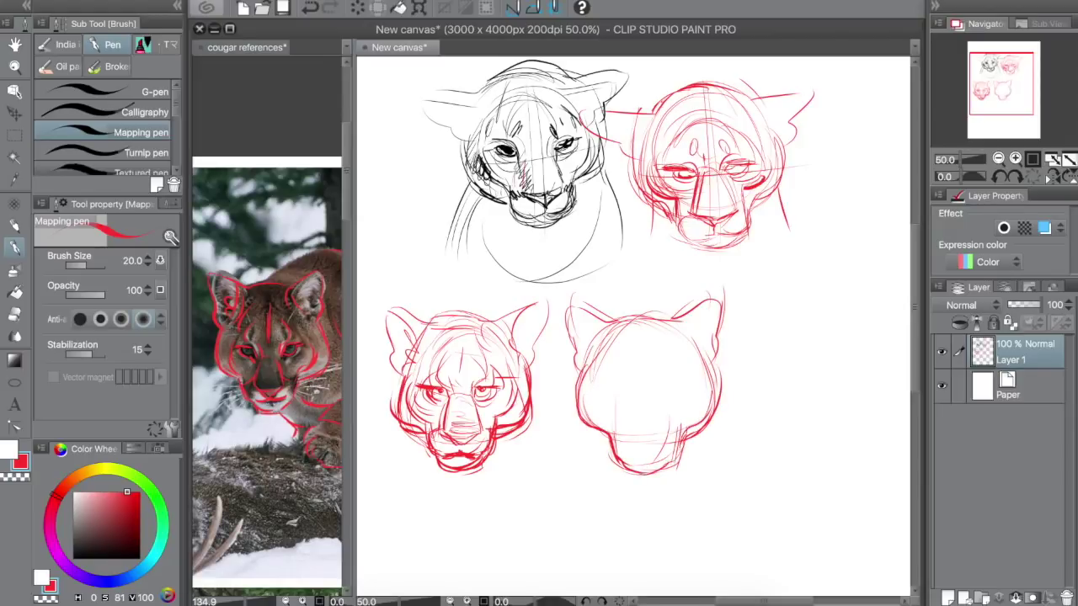
Draw a vertical centre guide on the fourth head, try horizontal eye lines, and erase the guide's lower part.
{"action": "left_click_drag", "start_coordinate": [640, 325], "coordinate": [643, 431]}
{"action": "left_click_drag", "start_coordinate": [601, 396], "coordinate": [707, 399]}
{"action": "key", "text": "ctrl+z"}
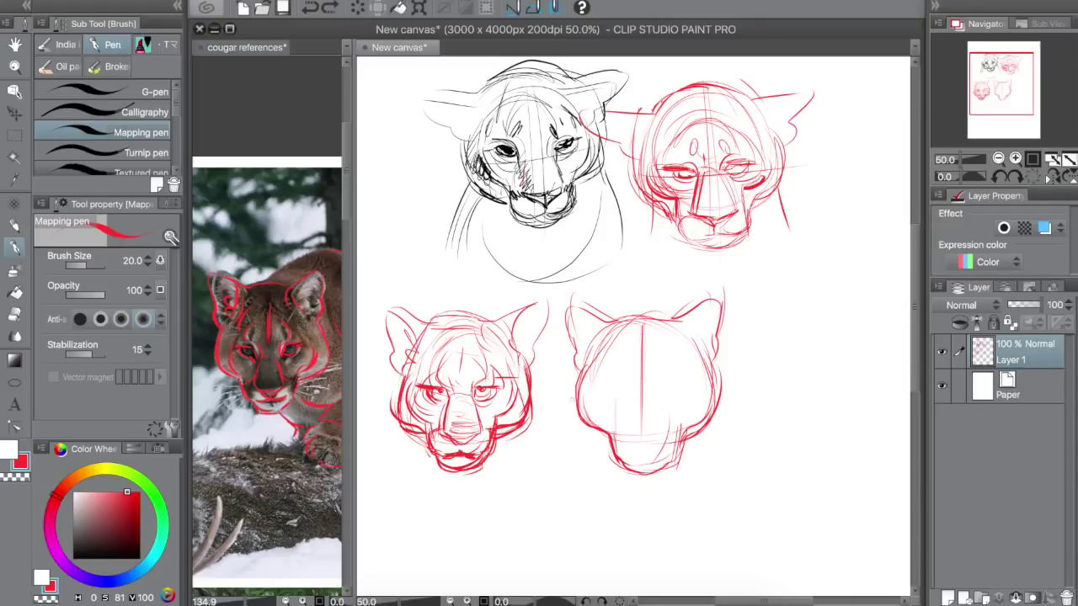
{"action": "key", "text": "ctrl+z"}
{"action": "left_click_drag", "start_coordinate": [579, 402], "coordinate": [800, 393]}
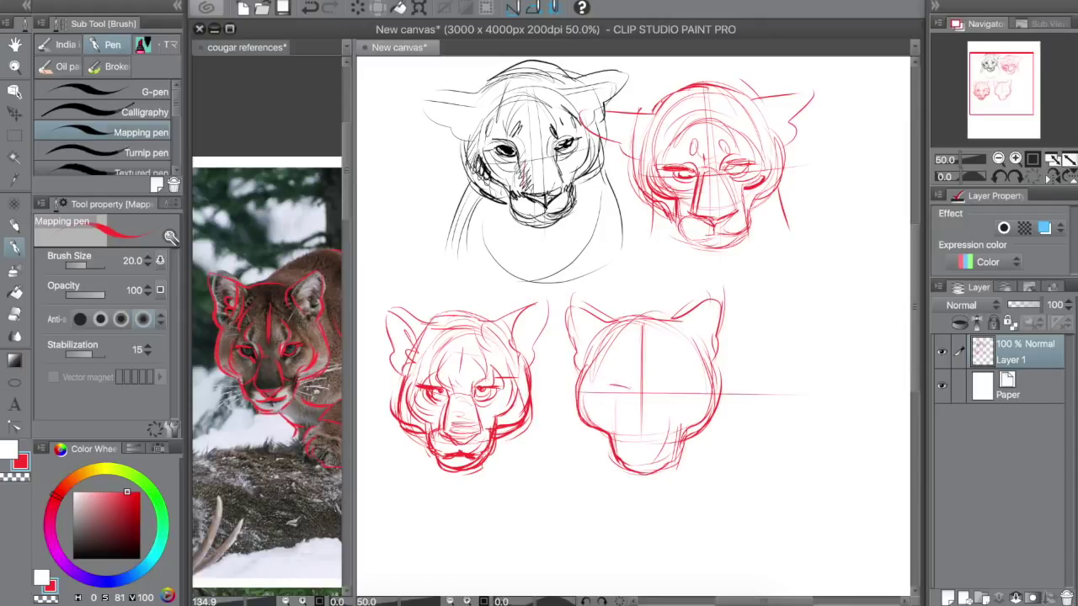
{"action": "left_click_drag", "start_coordinate": [609, 386], "coordinate": [660, 392]}
{"action": "key", "text": "ctrl+z"}
{"action": "key", "text": "ctrl+z"}
{"action": "key", "text": "e"}
{"action": "mouse_move", "coordinate": [631, 389]}
{"action": "left_mouse_down"}
{"action": "mouse_move", "coordinate": [637, 408]}
{"action": "mouse_move", "coordinate": [654, 407]}
{"action": "left_mouse_up"}
Draw the fourth head's nose bridge and nose, and shape both sides of the muzzle.
{"action": "key", "text": "p"}
{"action": "mouse_move", "coordinate": [626, 402]}
{"action": "left_mouse_down"}
{"action": "mouse_move", "coordinate": [659, 408]}
{"action": "mouse_move", "coordinate": [621, 443]}
{"action": "mouse_move", "coordinate": [659, 430]}
{"action": "mouse_move", "coordinate": [629, 398]}
{"action": "left_mouse_up"}
{"action": "mouse_move", "coordinate": [630, 397]}
{"action": "left_mouse_down"}
{"action": "mouse_move", "coordinate": [662, 396]}
{"action": "mouse_move", "coordinate": [662, 432]}
{"action": "mouse_move", "coordinate": [643, 443]}
{"action": "left_mouse_up"}
{"action": "left_click_drag", "start_coordinate": [628, 433], "coordinate": [640, 440]}
{"action": "mouse_move", "coordinate": [658, 433]}
{"action": "left_mouse_down"}
{"action": "mouse_move", "coordinate": [643, 453]}
{"action": "mouse_move", "coordinate": [668, 455]}
{"action": "mouse_move", "coordinate": [611, 463]}
{"action": "left_mouse_up"}
{"action": "mouse_move", "coordinate": [608, 432]}
{"action": "left_mouse_down"}
{"action": "mouse_move", "coordinate": [615, 463]}
{"action": "mouse_move", "coordinate": [642, 460]}
{"action": "mouse_move", "coordinate": [610, 454]}
{"action": "mouse_move", "coordinate": [623, 465]}
{"action": "left_mouse_up"}
{"action": "left_click_drag", "start_coordinate": [682, 443], "coordinate": [661, 461]}
{"action": "mouse_move", "coordinate": [683, 445]}
{"action": "left_mouse_down"}
{"action": "mouse_move", "coordinate": [644, 466]}
{"action": "mouse_move", "coordinate": [657, 474]}
{"action": "mouse_move", "coordinate": [630, 465]}
{"action": "mouse_move", "coordinate": [653, 464]}
{"action": "left_mouse_up"}
Clean up the fourth head's lower muzzle and draw its mouth and chin lines.
{"action": "key", "text": "e"}
{"action": "key", "text": "p"}
{"action": "key", "text": "e"}
{"action": "key", "text": "p"}
{"action": "left_click_drag", "start_coordinate": [630, 461], "coordinate": [659, 473]}
{"action": "left_click_drag", "start_coordinate": [631, 472], "coordinate": [661, 466]}
Draw both slanted eyes with brow lines on the fourth head and erase stray muzzle lines.
{"action": "left_click_drag", "start_coordinate": [615, 388], "coordinate": [595, 380]}
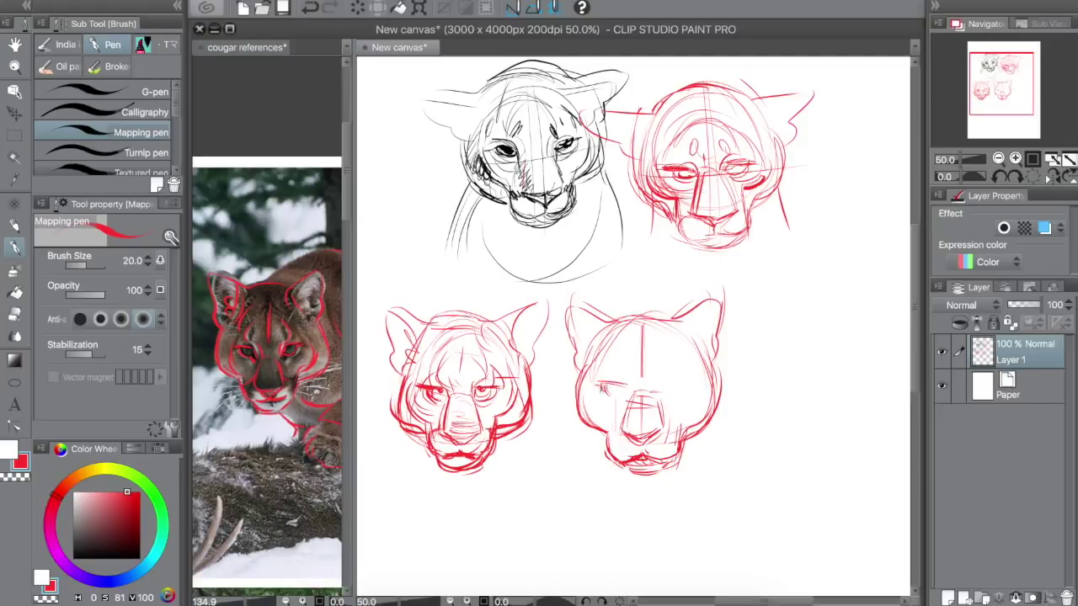
{"action": "left_click_drag", "start_coordinate": [601, 394], "coordinate": [693, 383]}
{"action": "mouse_move", "coordinate": [663, 385]}
{"action": "left_mouse_down"}
{"action": "mouse_move", "coordinate": [691, 387]}
{"action": "mouse_move", "coordinate": [623, 430]}
{"action": "mouse_move", "coordinate": [625, 456]}
{"action": "mouse_move", "coordinate": [642, 458]}
{"action": "mouse_move", "coordinate": [619, 456]}
{"action": "mouse_move", "coordinate": [640, 470]}
{"action": "mouse_move", "coordinate": [681, 439]}
{"action": "left_mouse_up"}
{"action": "key", "text": "e"}
{"action": "key", "text": "p"}
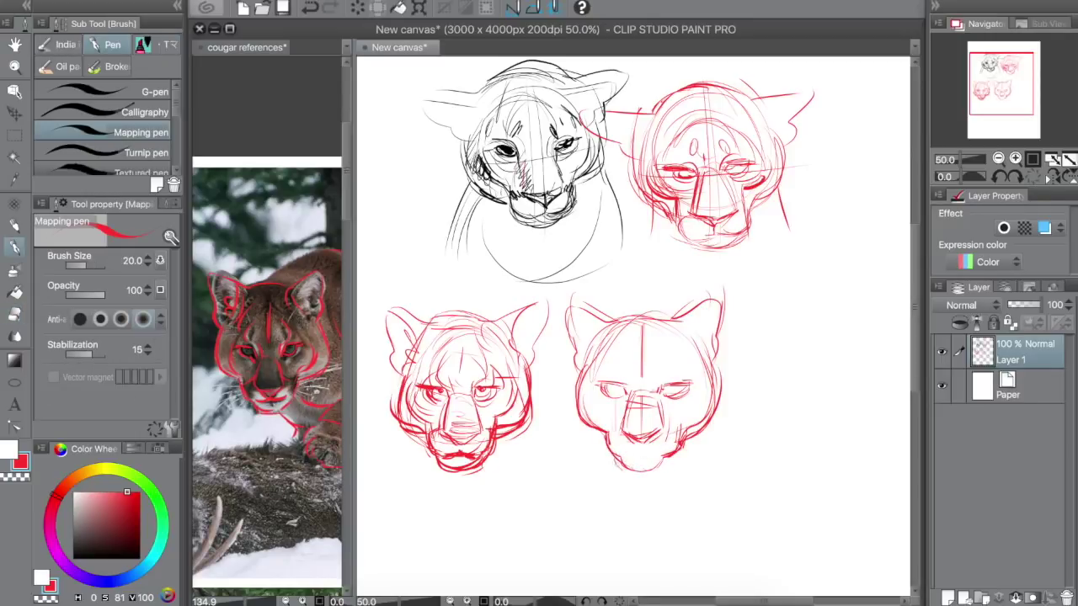
Strengthen the fourth head's mouth and chin, and hatch the side of the muzzle.
{"action": "mouse_move", "coordinate": [618, 467]}
{"action": "left_mouse_down"}
{"action": "mouse_move", "coordinate": [675, 455]}
{"action": "mouse_move", "coordinate": [643, 456]}
{"action": "left_mouse_up"}
{"action": "left_click_drag", "start_coordinate": [667, 436], "coordinate": [683, 428]}
{"action": "left_click_drag", "start_coordinate": [602, 386], "coordinate": [633, 394]}
{"action": "key", "text": "ctrl+z"}
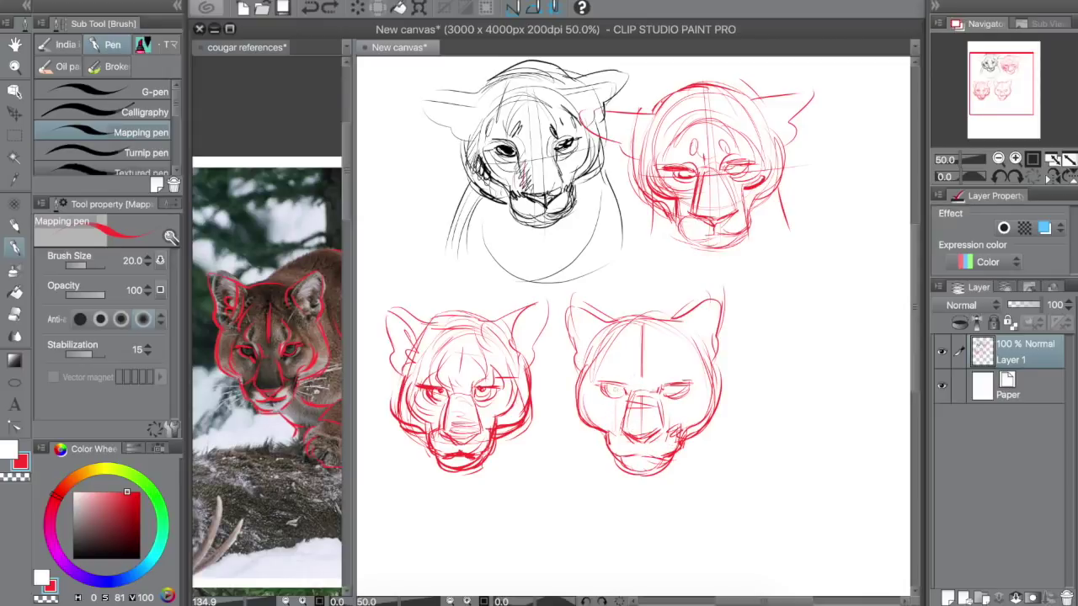
Select each of the fourth head's eyes with the Lasso marquee and adjust its placement with a transform.
{"action": "left_click", "coordinate": [14, 135]}
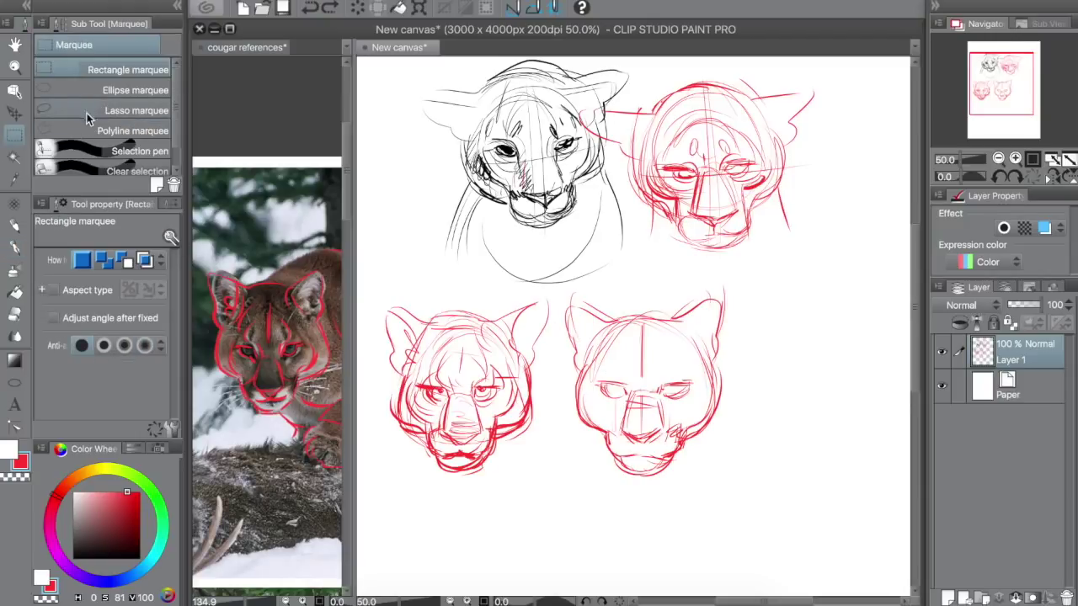
{"action": "left_click", "coordinate": [87, 113]}
{"action": "key", "text": "ctrl+t"}
{"action": "mouse_move", "coordinate": [626, 401]}
{"action": "left_mouse_down"}
{"action": "mouse_move", "coordinate": [635, 385]}
{"action": "mouse_move", "coordinate": [591, 372]}
{"action": "left_mouse_up"}
{"action": "key", "text": "Return"}
{"action": "left_click_drag", "start_coordinate": [541, 314], "coordinate": [551, 313]}
{"action": "mouse_move", "coordinate": [657, 369]}
{"action": "left_mouse_down"}
{"action": "mouse_move", "coordinate": [642, 402]}
{"action": "mouse_move", "coordinate": [659, 370]}
{"action": "left_mouse_up"}
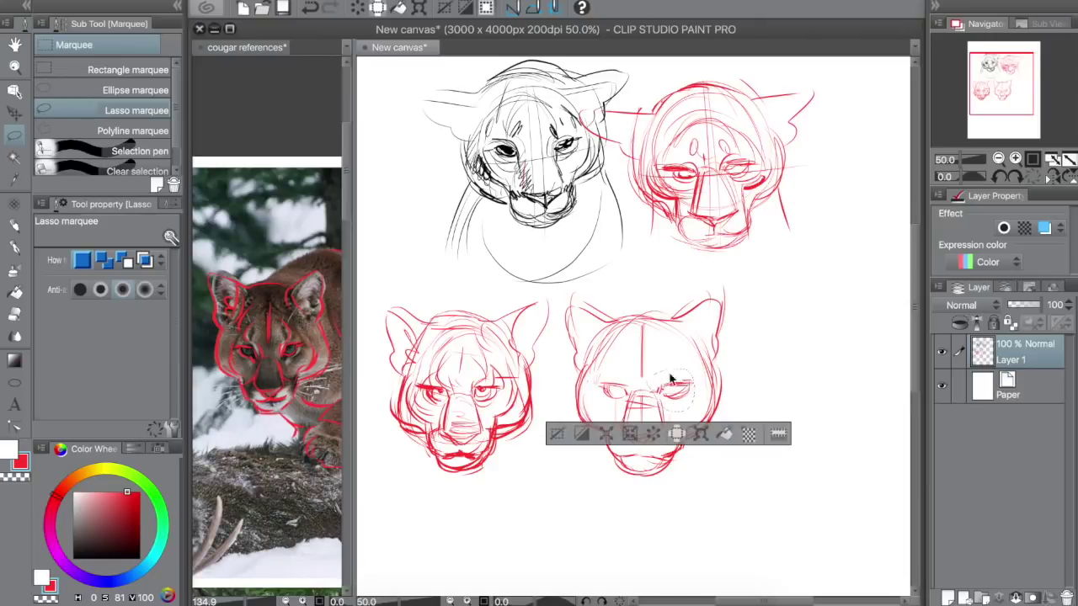
{"action": "key", "text": "ctrl+t"}
{"action": "key", "text": "Return"}
{"action": "key", "text": "p"}
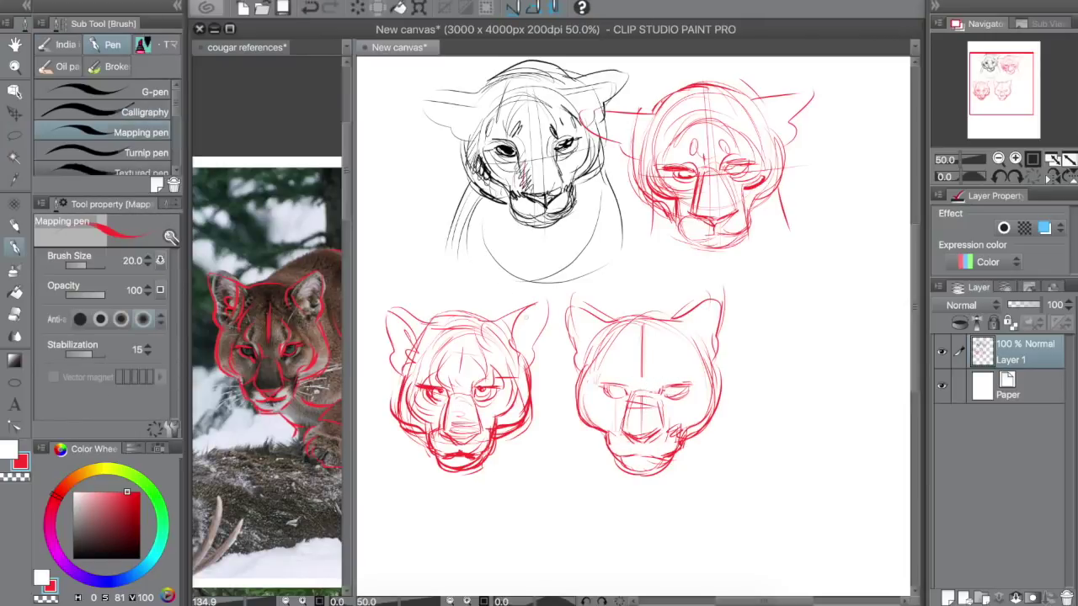
Draw the fourth head's forehead planes and the inner cheek curves around its eyes.
{"action": "mouse_move", "coordinate": [628, 351]}
{"action": "left_mouse_down"}
{"action": "mouse_move", "coordinate": [618, 390]}
{"action": "mouse_move", "coordinate": [679, 361]}
{"action": "left_mouse_up"}
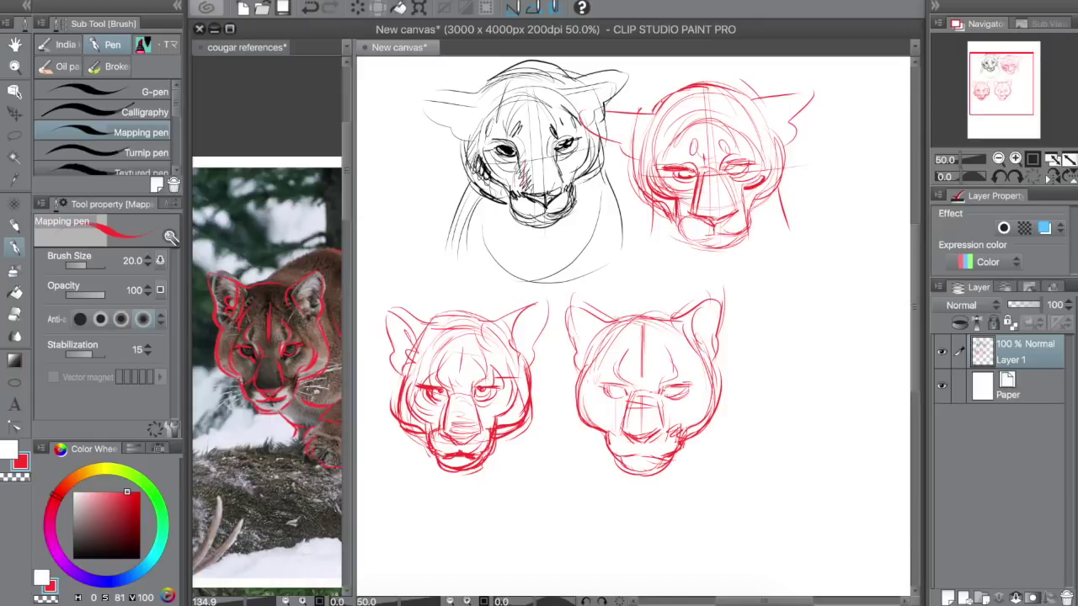
{"action": "mouse_move", "coordinate": [617, 365]}
{"action": "left_mouse_down"}
{"action": "mouse_move", "coordinate": [594, 415]}
{"action": "mouse_move", "coordinate": [613, 423]}
{"action": "left_mouse_up"}
{"action": "left_click_drag", "start_coordinate": [613, 411], "coordinate": [603, 443]}
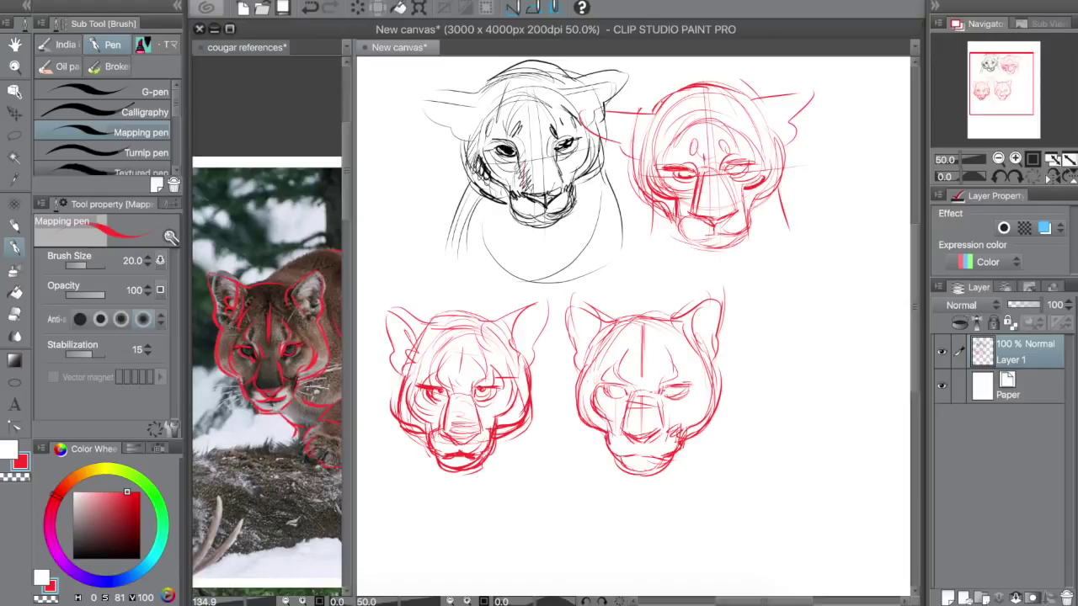
{"action": "left_click_drag", "start_coordinate": [698, 392], "coordinate": [678, 423]}
{"action": "left_click_drag", "start_coordinate": [690, 414], "coordinate": [677, 438]}
{"action": "mouse_move", "coordinate": [693, 385]}
{"action": "left_mouse_down"}
{"action": "mouse_move", "coordinate": [700, 414]}
{"action": "mouse_move", "coordinate": [683, 416]}
{"action": "left_mouse_up"}
Reinforce the fourth head's outer cheeks and jaw on both sides.
{"action": "left_click_drag", "start_coordinate": [708, 422], "coordinate": [684, 428]}
{"action": "left_click_drag", "start_coordinate": [720, 373], "coordinate": [693, 425]}
{"action": "left_click_drag", "start_coordinate": [595, 419], "coordinate": [580, 434]}
{"action": "left_click_drag", "start_coordinate": [598, 382], "coordinate": [574, 435]}
{"action": "left_click_drag", "start_coordinate": [584, 357], "coordinate": [571, 421]}
{"action": "left_click_drag", "start_coordinate": [712, 356], "coordinate": [699, 426]}
Darken the fourth head's upper eyelids and nose, and erase the long centre line on its forehead.
{"action": "left_click_drag", "start_coordinate": [601, 389], "coordinate": [628, 384]}
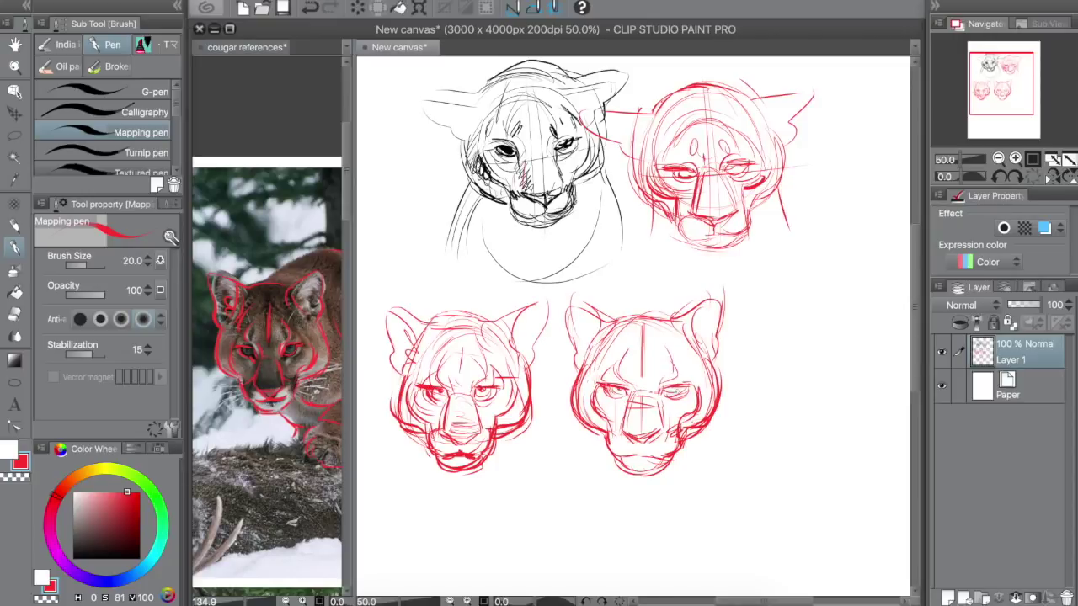
{"action": "left_click_drag", "start_coordinate": [665, 392], "coordinate": [682, 386]}
{"action": "mouse_move", "coordinate": [622, 429]}
{"action": "left_mouse_down"}
{"action": "mouse_move", "coordinate": [649, 438]}
{"action": "mouse_move", "coordinate": [664, 429]}
{"action": "left_mouse_up"}
{"action": "left_click_drag", "start_coordinate": [660, 432], "coordinate": [642, 453]}
{"action": "left_click_drag", "start_coordinate": [642, 453], "coordinate": [655, 438]}
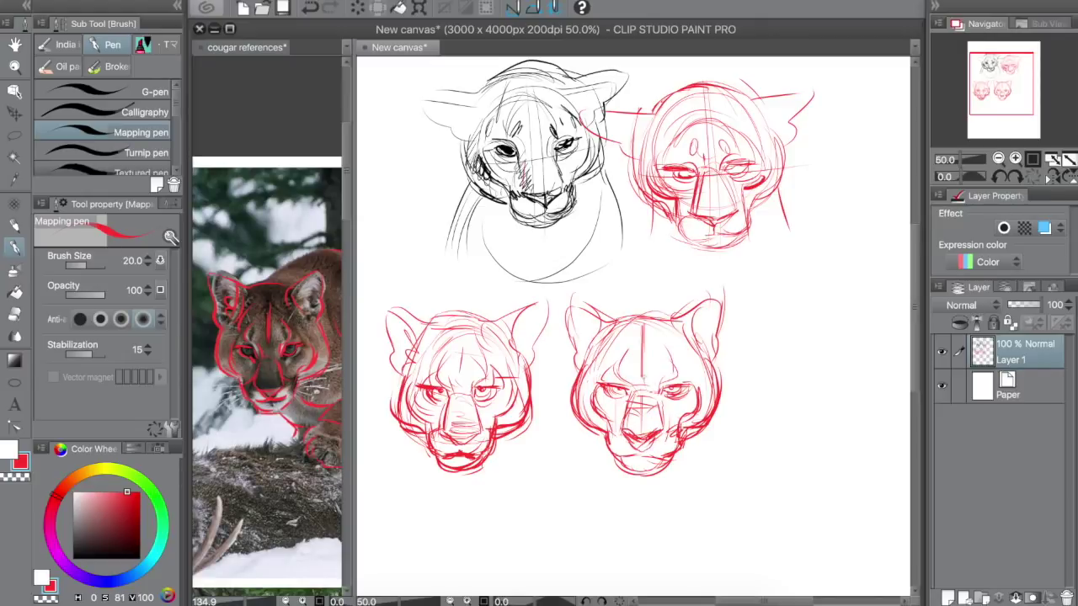
{"action": "key", "text": "ctrl+z"}
{"action": "key", "text": "e"}
{"action": "left_click_drag", "start_coordinate": [639, 334], "coordinate": [639, 357]}
Sketch the fourth head's neck lines on both sides and the shoulder contours extending from its right side.
{"action": "key", "text": "p"}
{"action": "left_click_drag", "start_coordinate": [722, 354], "coordinate": [746, 425]}
{"action": "left_click_drag", "start_coordinate": [595, 436], "coordinate": [600, 511]}
{"action": "left_click_drag", "start_coordinate": [608, 458], "coordinate": [644, 534]}
{"action": "left_click_drag", "start_coordinate": [721, 380], "coordinate": [754, 473]}
{"action": "left_click_drag", "start_coordinate": [596, 447], "coordinate": [609, 501]}
{"action": "left_click_drag", "start_coordinate": [733, 402], "coordinate": [780, 462]}
{"action": "left_click_drag", "start_coordinate": [743, 408], "coordinate": [809, 438]}
{"action": "left_click_drag", "start_coordinate": [753, 380], "coordinate": [788, 398]}
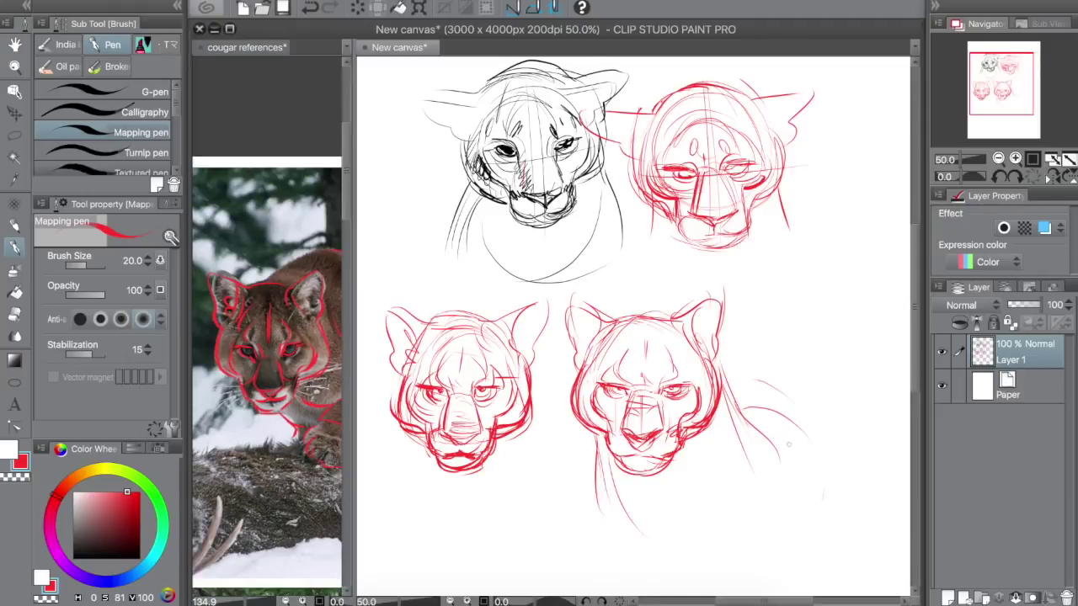
Darken the fourth head's mouth line and strengthen the outline of its muzzle and chin.
{"action": "key", "text": "space"}
{"action": "left_click_drag", "start_coordinate": [602, 501], "coordinate": [589, 483]}
{"action": "mouse_move", "coordinate": [610, 438]}
{"action": "left_mouse_down"}
{"action": "mouse_move", "coordinate": [643, 438]}
{"action": "mouse_move", "coordinate": [635, 455]}
{"action": "left_mouse_up"}
{"action": "key", "text": "space"}
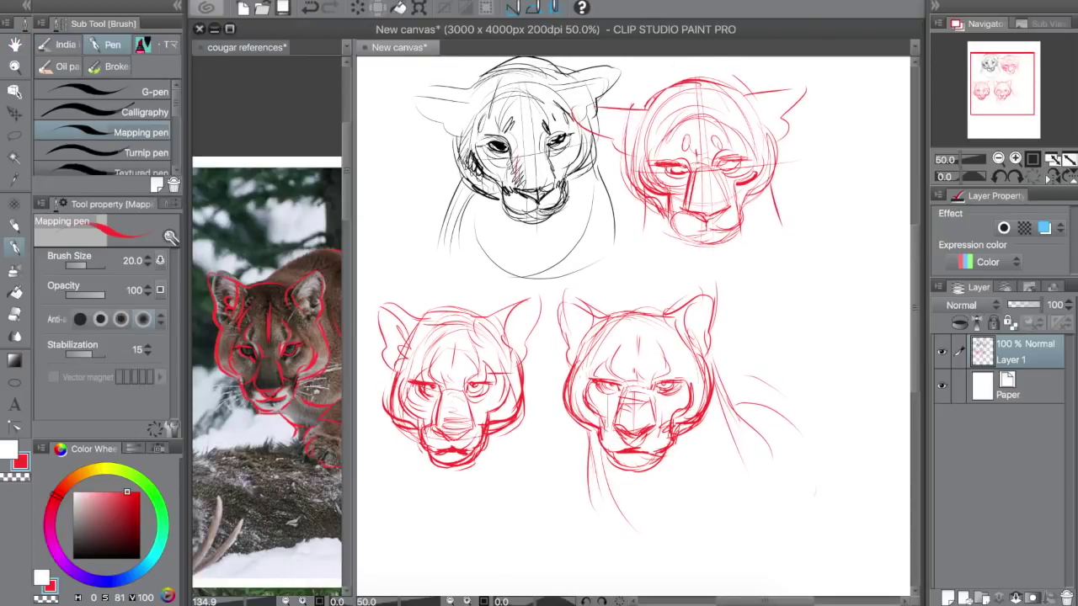
{"action": "left_click_drag", "start_coordinate": [608, 436], "coordinate": [638, 455]}
{"action": "mouse_move", "coordinate": [650, 444]}
{"action": "left_mouse_down"}
{"action": "mouse_move", "coordinate": [667, 431]}
{"action": "mouse_move", "coordinate": [662, 444]}
{"action": "left_mouse_up"}
{"action": "mouse_move", "coordinate": [663, 455]}
{"action": "left_mouse_down"}
{"action": "mouse_move", "coordinate": [633, 461]}
{"action": "mouse_move", "coordinate": [657, 457]}
{"action": "left_mouse_up"}
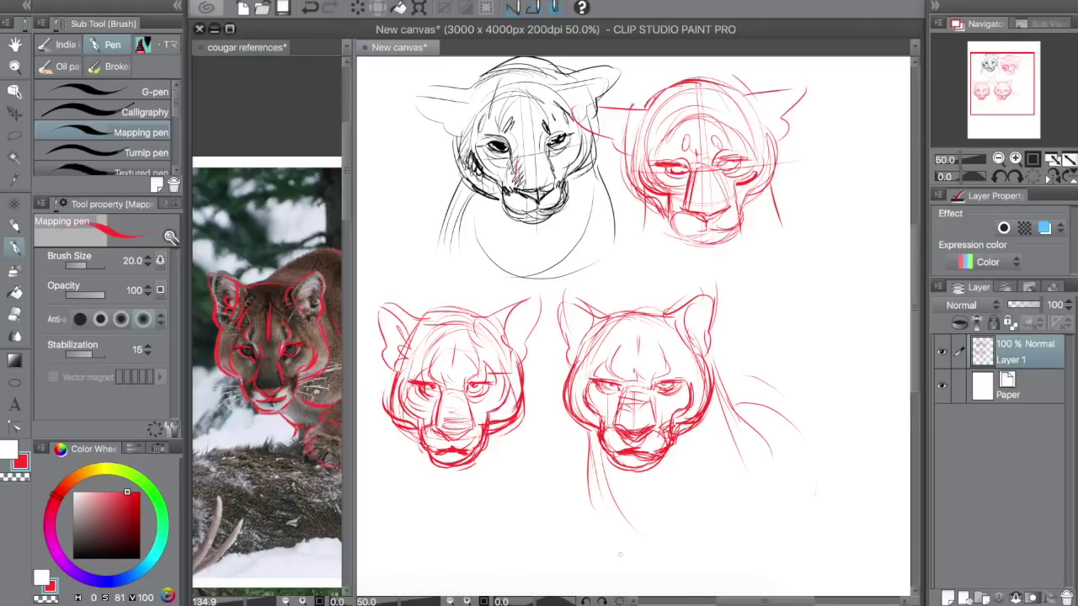
Draw the inner folds of the fourth head's ears and reinforce where the ears join the skull.
{"action": "key", "text": "space"}
{"action": "left_click_drag", "start_coordinate": [620, 554], "coordinate": [619, 533]}
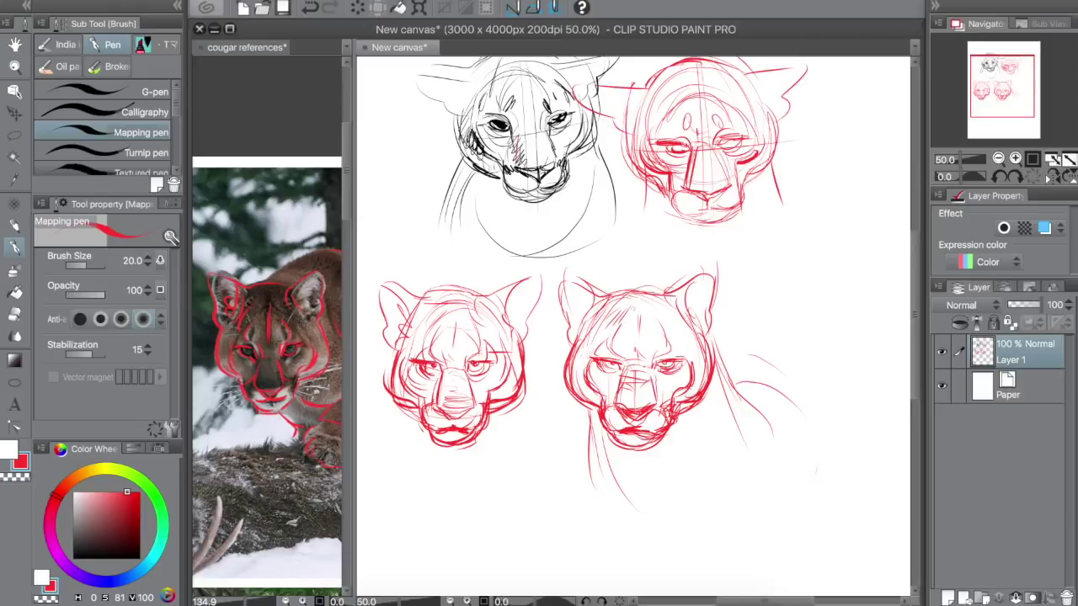
{"action": "left_click_drag", "start_coordinate": [607, 293], "coordinate": [585, 323]}
{"action": "left_click_drag", "start_coordinate": [592, 302], "coordinate": [576, 317]}
{"action": "mouse_move", "coordinate": [690, 288]}
{"action": "left_mouse_down"}
{"action": "mouse_move", "coordinate": [674, 325]}
{"action": "mouse_move", "coordinate": [701, 332]}
{"action": "left_mouse_up"}
{"action": "mouse_move", "coordinate": [606, 279]}
{"action": "left_mouse_down"}
{"action": "mouse_move", "coordinate": [568, 298]}
{"action": "mouse_move", "coordinate": [557, 319]}
{"action": "mouse_move", "coordinate": [576, 345]}
{"action": "left_mouse_up"}
{"action": "mouse_move", "coordinate": [685, 285]}
{"action": "left_mouse_down"}
{"action": "mouse_move", "coordinate": [714, 272]}
{"action": "mouse_move", "coordinate": [707, 345]}
{"action": "left_mouse_up"}
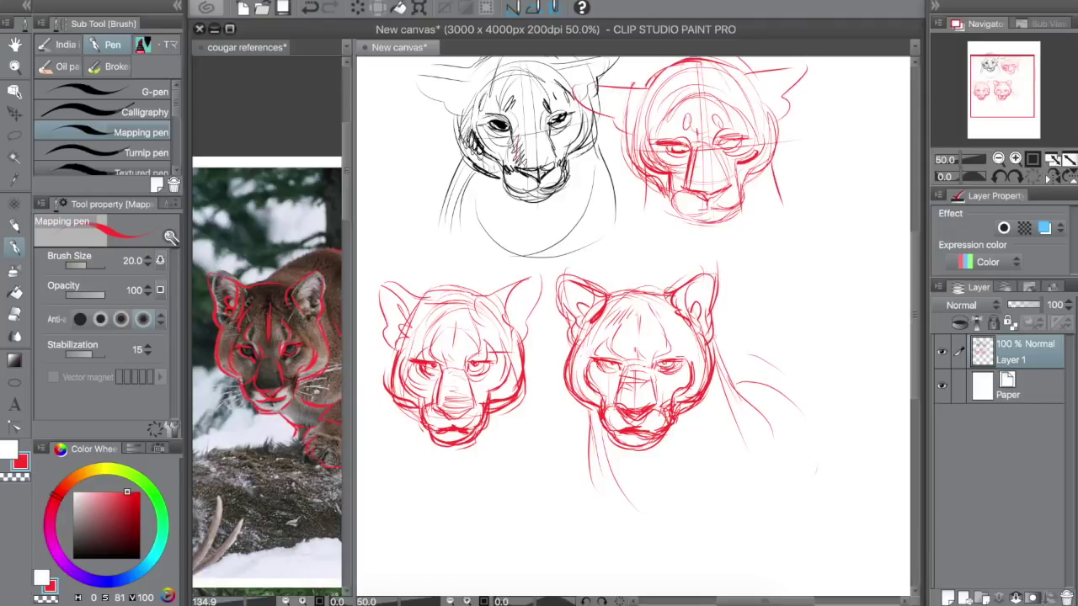
Strengthen the fourth head's upper ear edges and the top contour of its skull.
{"action": "left_click_drag", "start_coordinate": [699, 274], "coordinate": [675, 314]}
{"action": "mouse_move", "coordinate": [578, 284]}
{"action": "left_mouse_down"}
{"action": "mouse_move", "coordinate": [599, 313]}
{"action": "mouse_move", "coordinate": [665, 291]}
{"action": "mouse_move", "coordinate": [611, 291]}
{"action": "left_mouse_up"}
{"action": "left_click_drag", "start_coordinate": [618, 292], "coordinate": [613, 313]}
{"action": "left_click_drag", "start_coordinate": [650, 296], "coordinate": [616, 318]}
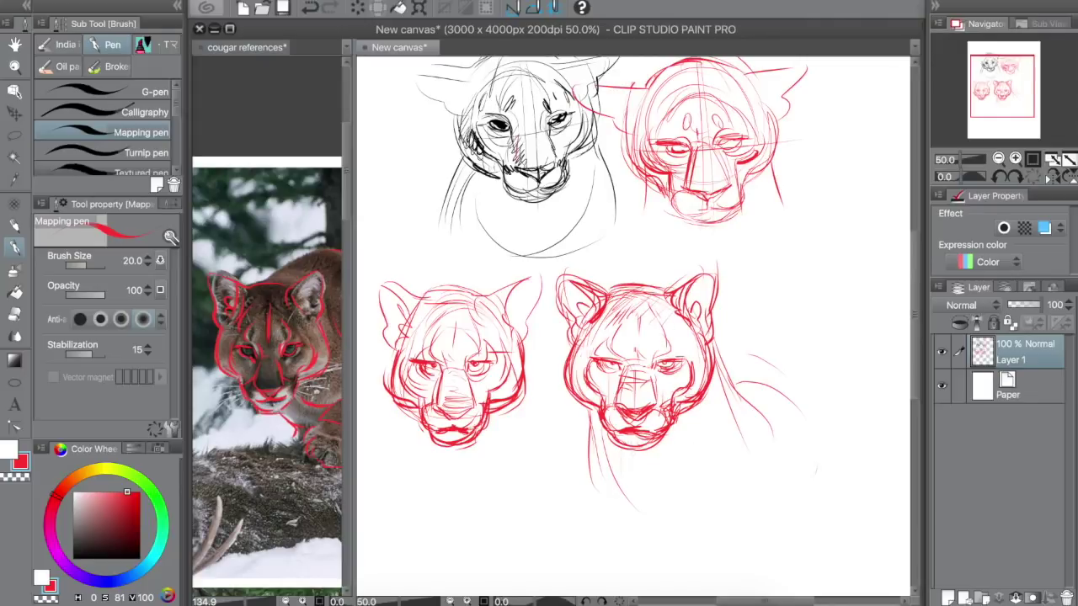
Hatch fur strokes down the left side of the fourth head's neck and beneath its right cheek.
{"action": "mouse_move", "coordinate": [628, 455]}
{"action": "left_mouse_down"}
{"action": "mouse_move", "coordinate": [621, 488]}
{"action": "mouse_move", "coordinate": [666, 508]}
{"action": "left_mouse_up"}
{"action": "mouse_move", "coordinate": [692, 409]}
{"action": "left_mouse_down"}
{"action": "mouse_move", "coordinate": [703, 434]}
{"action": "mouse_move", "coordinate": [711, 404]}
{"action": "left_mouse_up"}
{"action": "left_click_drag", "start_coordinate": [712, 424], "coordinate": [707, 448]}
{"action": "mouse_move", "coordinate": [591, 420]}
{"action": "left_mouse_down"}
{"action": "mouse_move", "coordinate": [595, 497]}
{"action": "mouse_move", "coordinate": [617, 502]}
{"action": "mouse_move", "coordinate": [603, 435]}
{"action": "mouse_move", "coordinate": [638, 480]}
{"action": "mouse_move", "coordinate": [636, 496]}
{"action": "left_mouse_up"}
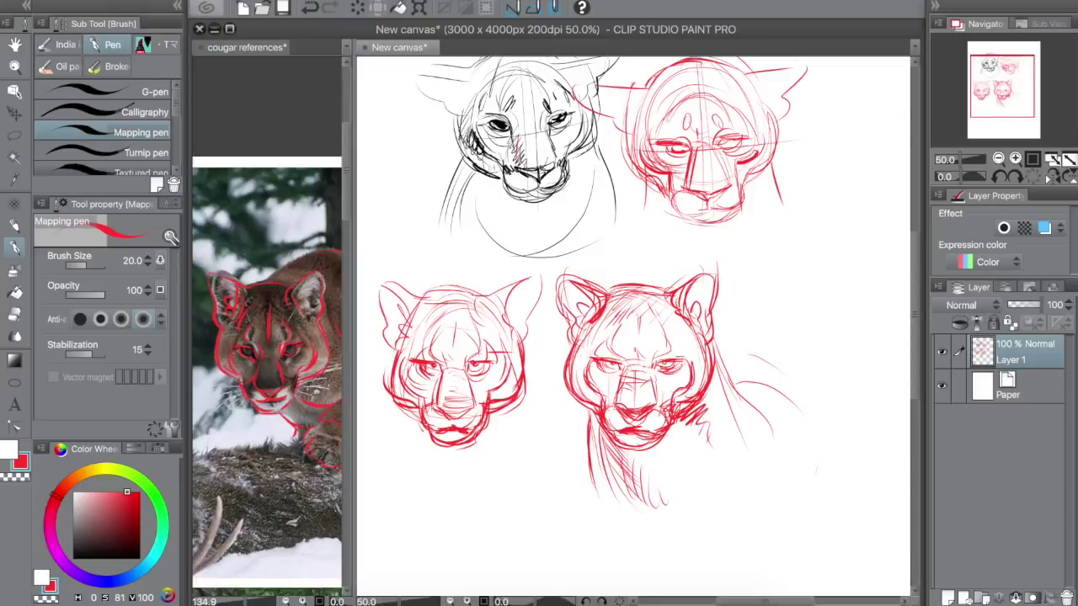
{"action": "key", "text": "x"}
{"action": "left_click_drag", "start_coordinate": [597, 416], "coordinate": [623, 452]}
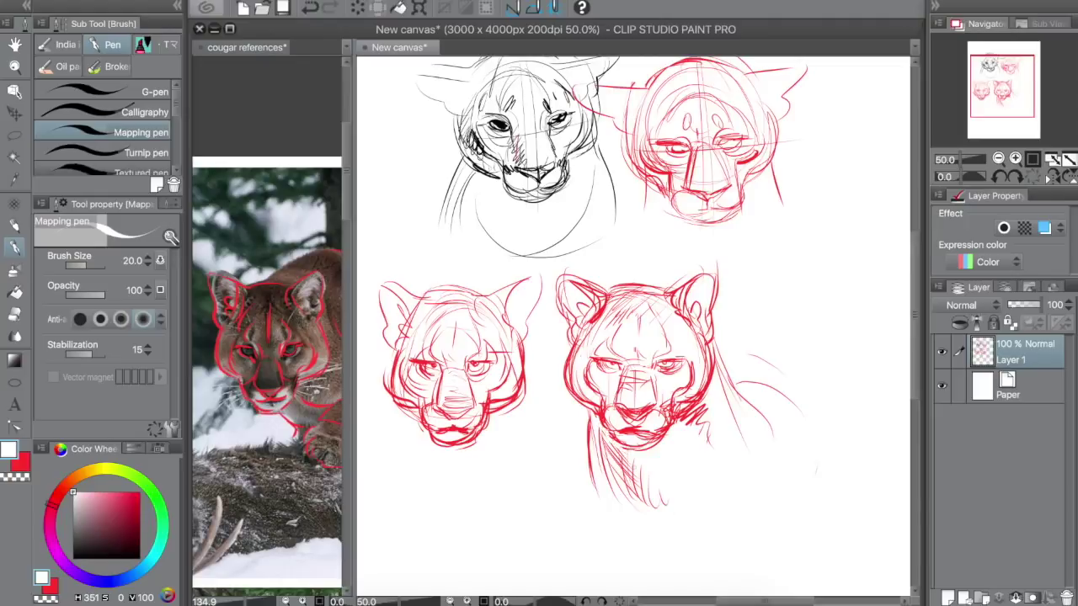
{"action": "key", "text": "x"}
{"action": "mouse_move", "coordinate": [591, 419]}
{"action": "left_mouse_down"}
{"action": "mouse_move", "coordinate": [622, 494]}
{"action": "mouse_move", "coordinate": [662, 515]}
{"action": "left_mouse_up"}
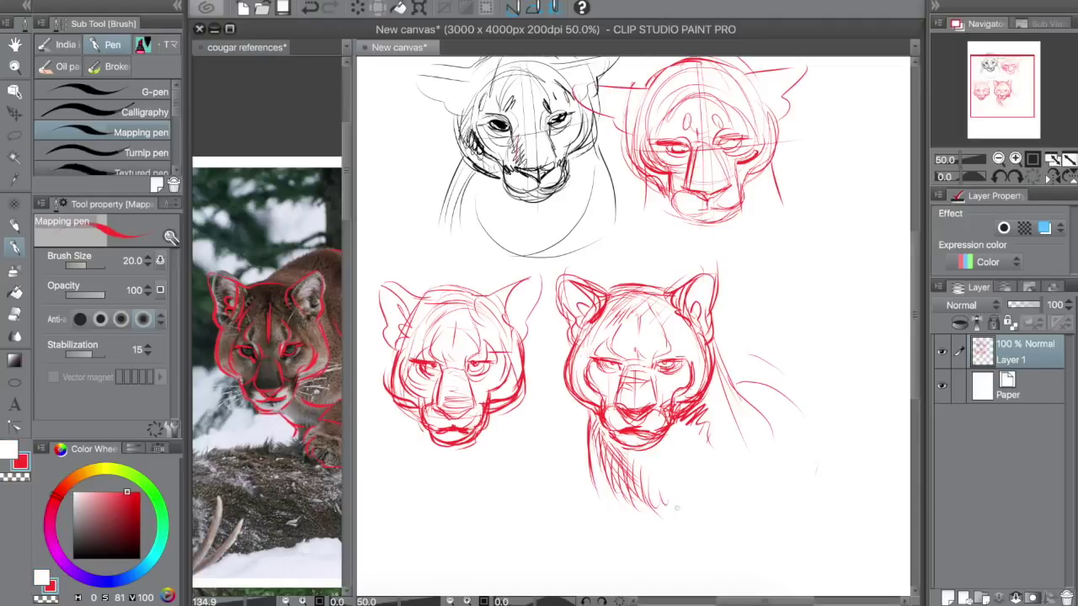
Add fur strokes along the right side of the fourth cougar's neck and over its shoulder.
{"action": "left_click_drag", "start_coordinate": [710, 409], "coordinate": [718, 447]}
{"action": "left_click_drag", "start_coordinate": [717, 421], "coordinate": [729, 463]}
{"action": "left_click_drag", "start_coordinate": [709, 395], "coordinate": [722, 431]}
{"action": "left_click_drag", "start_coordinate": [724, 451], "coordinate": [732, 474]}
{"action": "left_click_drag", "start_coordinate": [718, 431], "coordinate": [722, 471]}
{"action": "left_click_drag", "start_coordinate": [745, 402], "coordinate": [759, 454]}
{"action": "left_click_drag", "start_coordinate": [765, 419], "coordinate": [775, 464]}
{"action": "left_click_drag", "start_coordinate": [744, 378], "coordinate": [787, 399]}
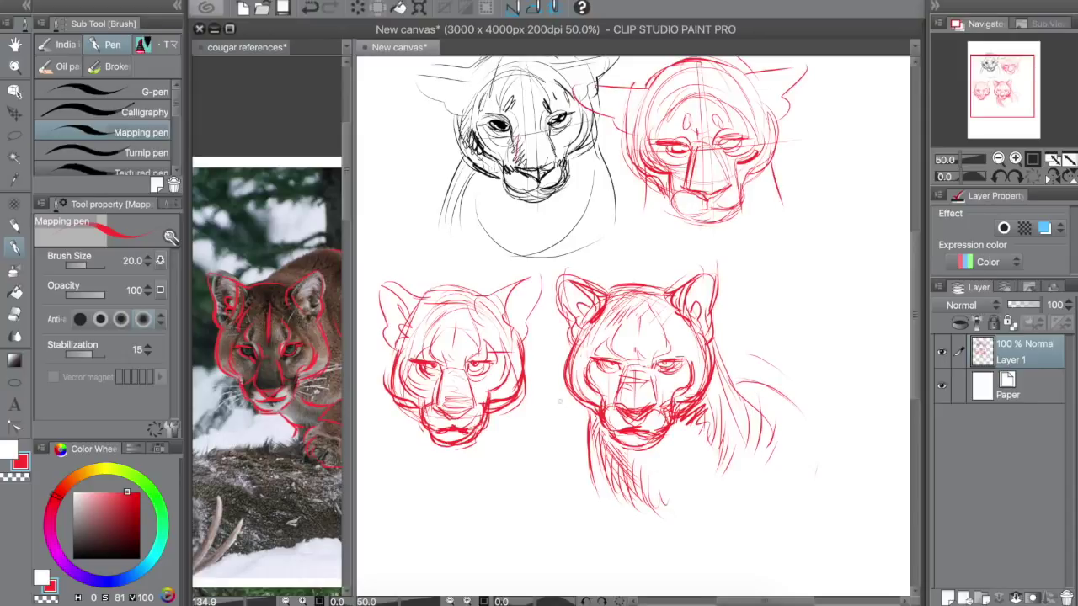
Add marking strokes to the fourth head's forehead and shade around its nose and upper muzzle.
{"action": "key", "text": "space"}
{"action": "left_click_drag", "start_coordinate": [560, 401], "coordinate": [562, 399]}
{"action": "left_click_drag", "start_coordinate": [621, 326], "coordinate": [607, 340]}
{"action": "mouse_move", "coordinate": [620, 323]}
{"action": "left_mouse_down"}
{"action": "mouse_move", "coordinate": [608, 338]}
{"action": "mouse_move", "coordinate": [679, 349]}
{"action": "left_mouse_up"}
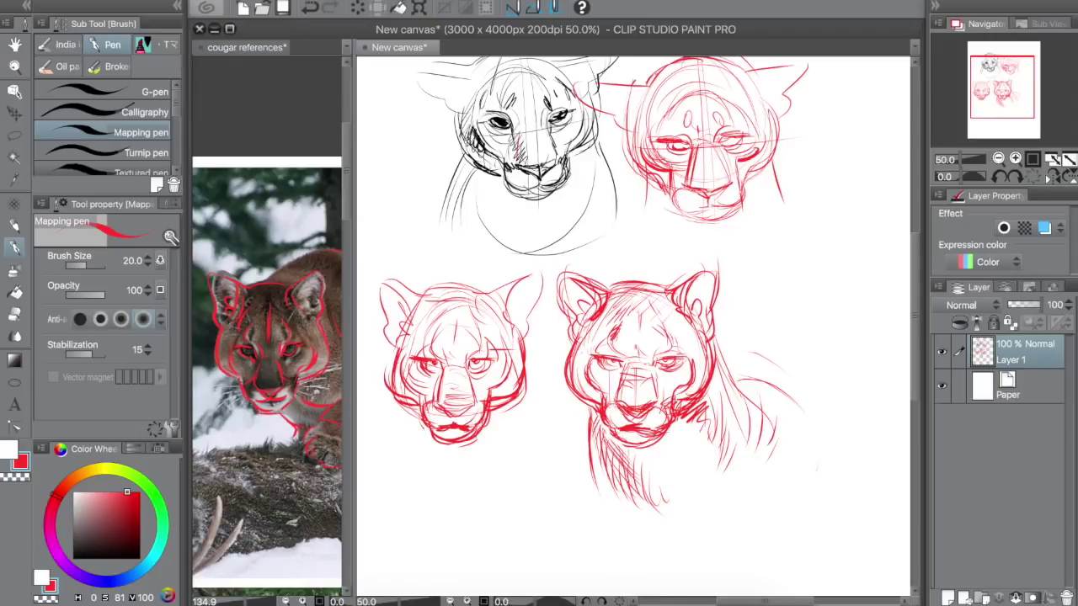
{"action": "left_click_drag", "start_coordinate": [613, 391], "coordinate": [611, 407]}
{"action": "mouse_move", "coordinate": [613, 391]}
{"action": "left_mouse_down"}
{"action": "mouse_move", "coordinate": [605, 410]}
{"action": "mouse_move", "coordinate": [660, 407]}
{"action": "left_mouse_up"}
{"action": "left_click_drag", "start_coordinate": [656, 393], "coordinate": [672, 411]}
{"action": "left_click_drag", "start_coordinate": [627, 404], "coordinate": [647, 398]}
{"action": "left_click_drag", "start_coordinate": [625, 396], "coordinate": [647, 388]}
Thicken the fourth head's right outer cheek and jaw line, alternating between red and white to refine its edge.
{"action": "key", "text": "space"}
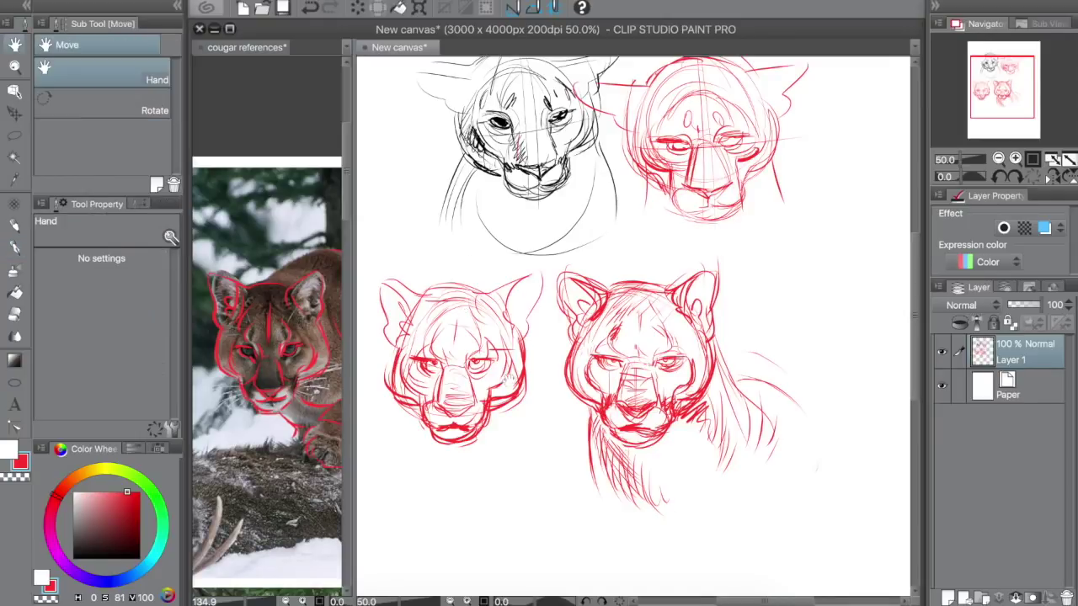
{"action": "mouse_move", "coordinate": [673, 380]}
{"action": "left_mouse_down"}
{"action": "mouse_move", "coordinate": [645, 344]}
{"action": "mouse_move", "coordinate": [649, 368]}
{"action": "mouse_move", "coordinate": [690, 334]}
{"action": "mouse_move", "coordinate": [686, 355]}
{"action": "left_mouse_up"}
{"action": "key", "text": "x"}
{"action": "key", "text": "x"}
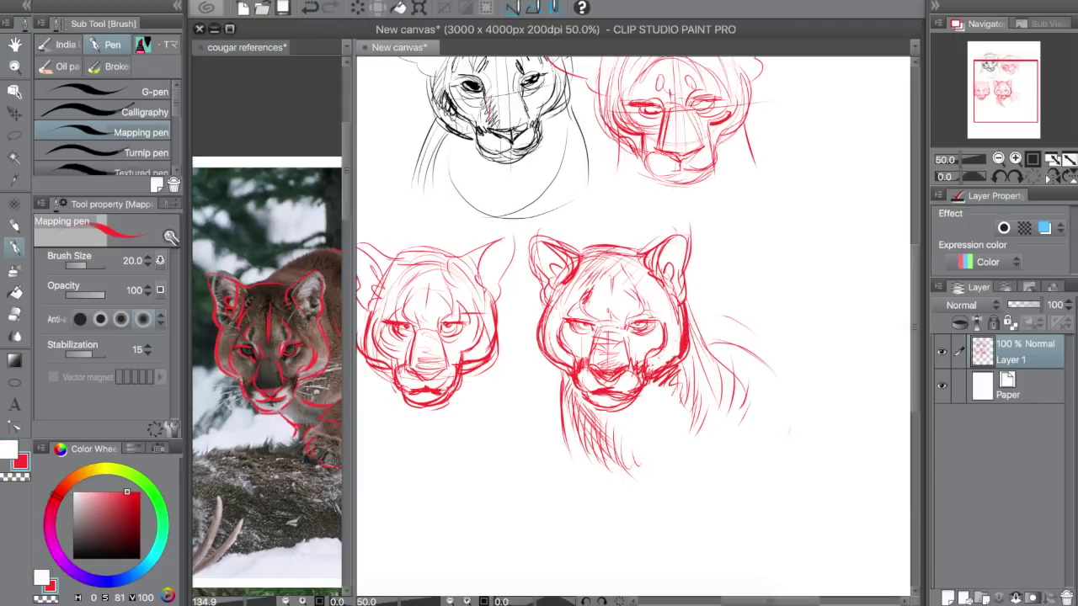
{"action": "key", "text": "x"}
{"action": "left_click_drag", "start_coordinate": [681, 318], "coordinate": [676, 349]}
{"action": "key", "text": "x"}
{"action": "key", "text": "x"}
{"action": "mouse_move", "coordinate": [681, 308]}
{"action": "left_mouse_down"}
{"action": "mouse_move", "coordinate": [689, 333]}
{"action": "mouse_move", "coordinate": [677, 367]}
{"action": "left_mouse_up"}
{"action": "key", "text": "x"}
{"action": "key", "text": "x"}
{"action": "left_click_drag", "start_coordinate": [683, 358], "coordinate": [666, 373]}
{"action": "key", "text": "x"}
{"action": "left_click_drag", "start_coordinate": [689, 337], "coordinate": [655, 367]}
Flip the canvas view horizontally and clean up the fourth head's shoulder-side cheek and ear contour with pen and eraser.
{"action": "key", "text": "space"}
{"action": "left_click_drag", "start_coordinate": [566, 374], "coordinate": [539, 364]}
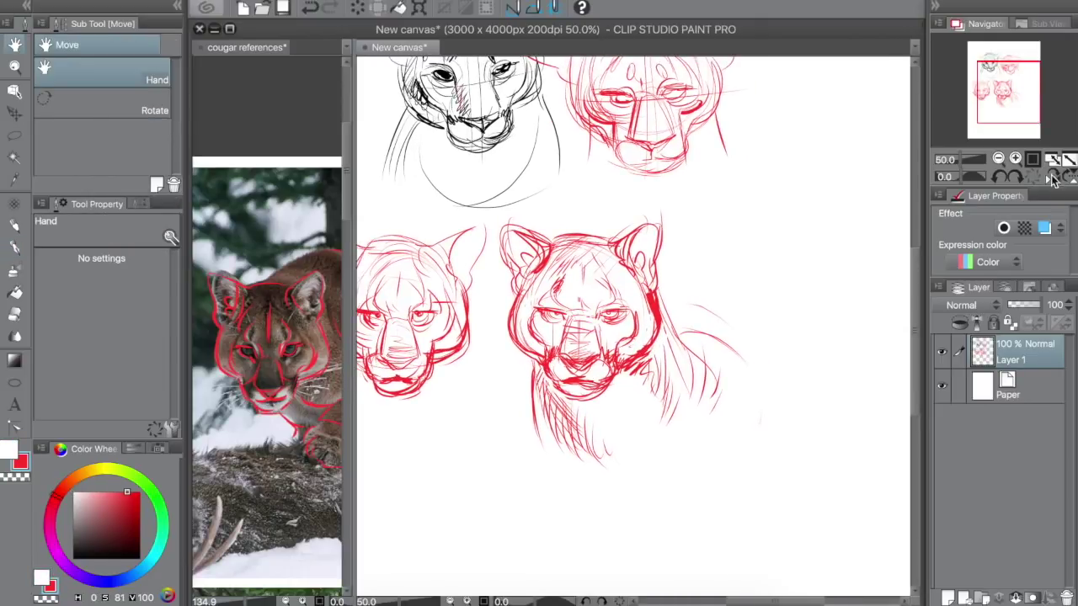
{"action": "left_click", "coordinate": [1053, 178]}
{"action": "left_click_drag", "start_coordinate": [640, 309], "coordinate": [664, 313]}
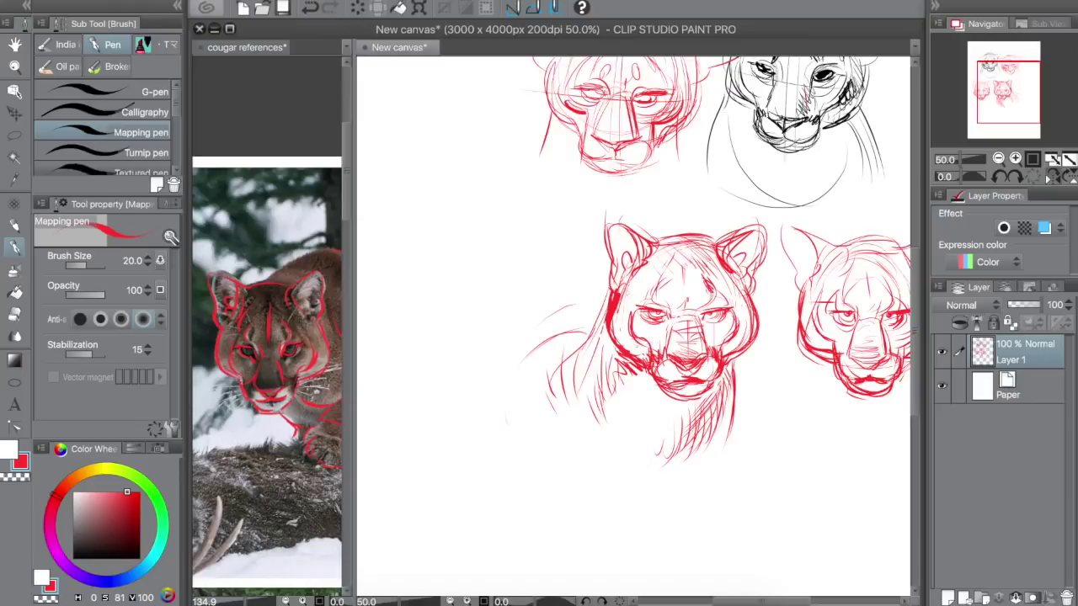
{"action": "left_click_drag", "start_coordinate": [638, 273], "coordinate": [600, 335]}
{"action": "key", "text": "e"}
{"action": "mouse_move", "coordinate": [613, 291]}
{"action": "left_mouse_down"}
{"action": "mouse_move", "coordinate": [624, 340]}
{"action": "mouse_move", "coordinate": [604, 318]}
{"action": "mouse_move", "coordinate": [613, 356]}
{"action": "left_mouse_up"}
{"action": "key", "text": "p"}
{"action": "left_click_drag", "start_coordinate": [637, 276], "coordinate": [628, 288]}
Add more fur strokes across the fourth cougar's shoulder and neck in the mirrored view.
{"action": "left_click_drag", "start_coordinate": [556, 357], "coordinate": [540, 402]}
{"action": "left_click_drag", "start_coordinate": [560, 378], "coordinate": [564, 397]}
{"action": "mouse_move", "coordinate": [570, 365]}
{"action": "left_mouse_down"}
{"action": "mouse_move", "coordinate": [575, 396]}
{"action": "mouse_move", "coordinate": [587, 397]}
{"action": "left_mouse_up"}
{"action": "left_click_drag", "start_coordinate": [583, 362], "coordinate": [590, 393]}
{"action": "left_click_drag", "start_coordinate": [591, 358], "coordinate": [599, 393]}
Bring the front-facing cougar portrait by the water into view on the cougar references canvas at 66.7% zoom.
{"action": "left_click_drag", "start_coordinate": [662, 418], "coordinate": [649, 386]}
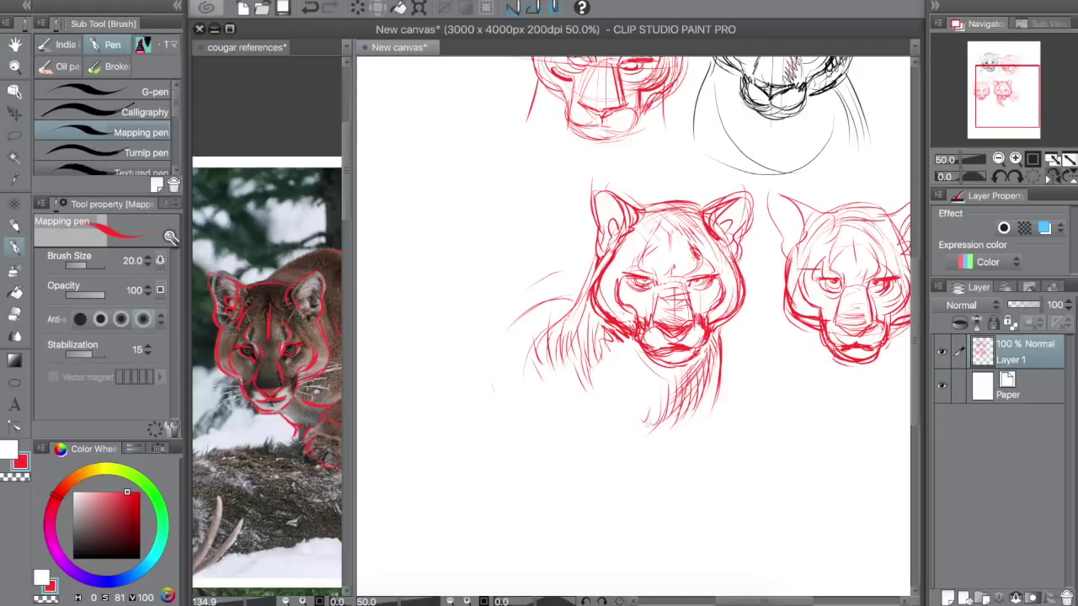
{"action": "left_click_drag", "start_coordinate": [647, 425], "coordinate": [635, 423]}
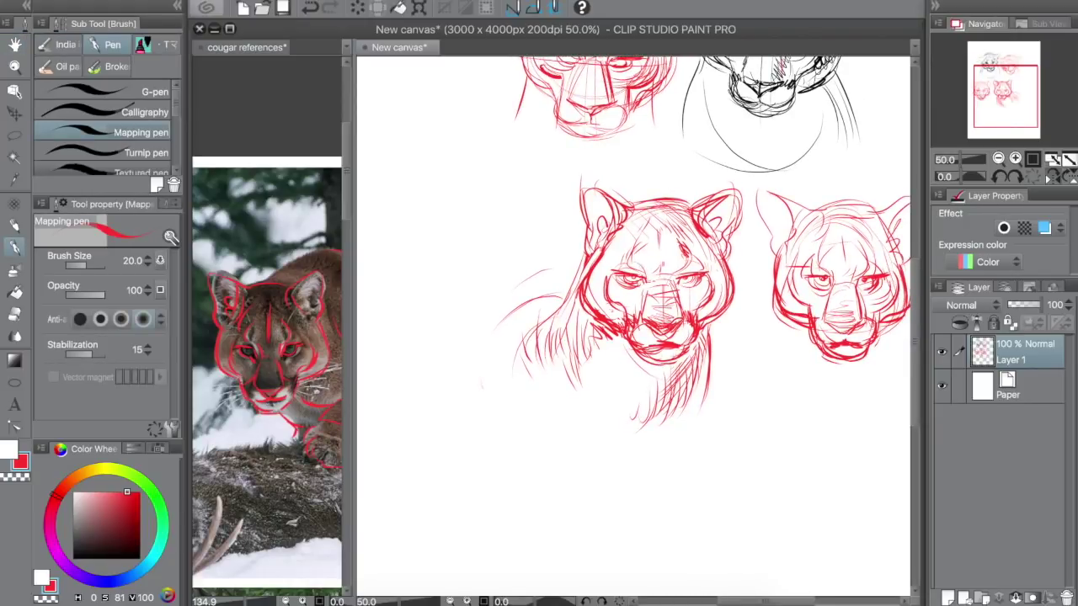
{"action": "left_click_drag", "start_coordinate": [632, 396], "coordinate": [620, 385]}
{"action": "key", "text": "e"}
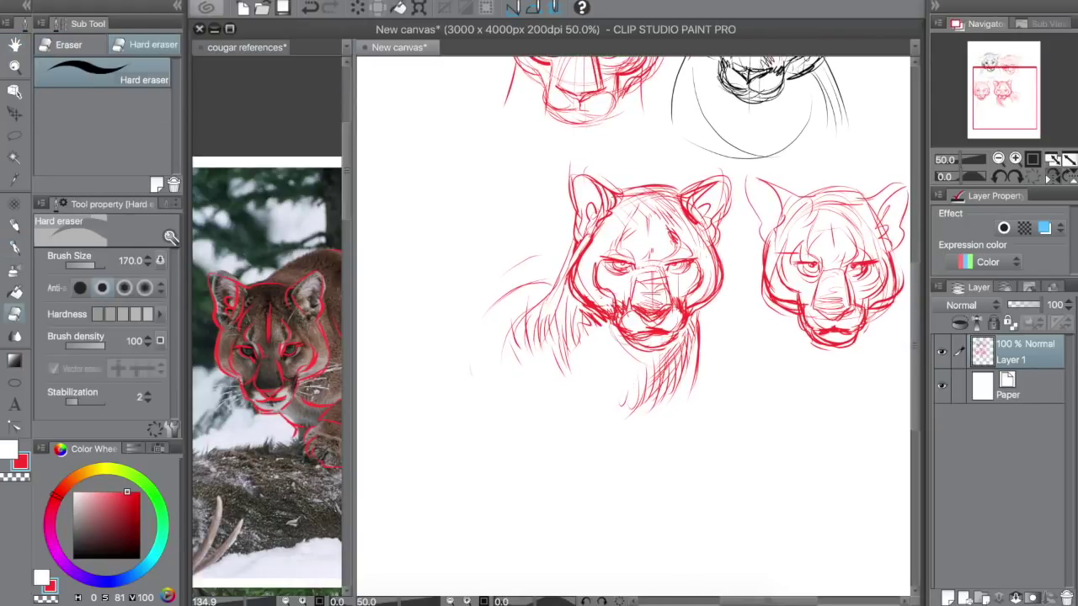
{"action": "key", "text": "p"}
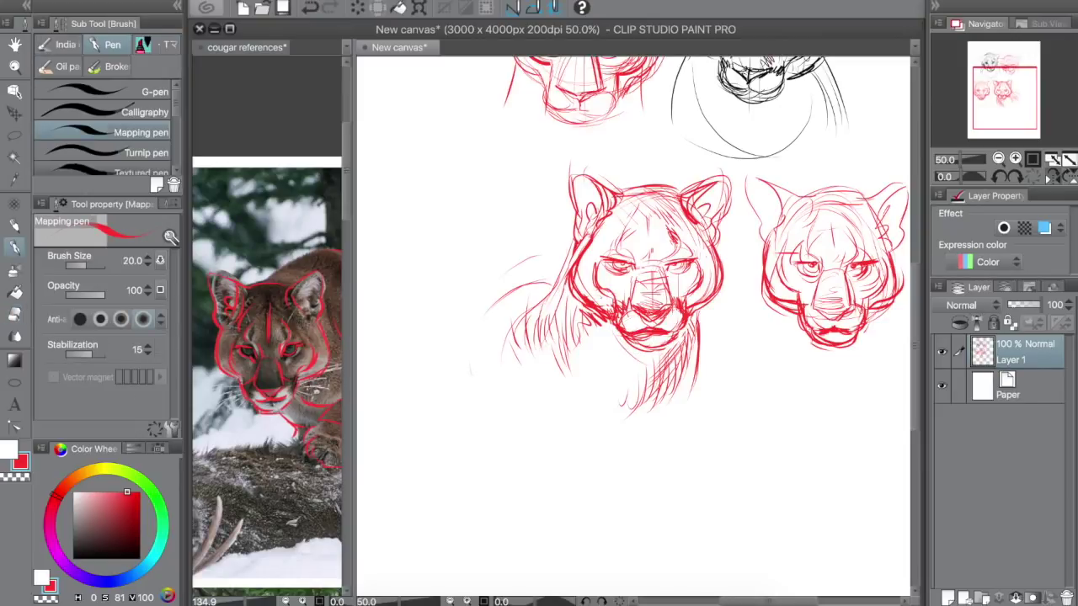
{"action": "left_click_drag", "start_coordinate": [755, 391], "coordinate": [723, 361]}
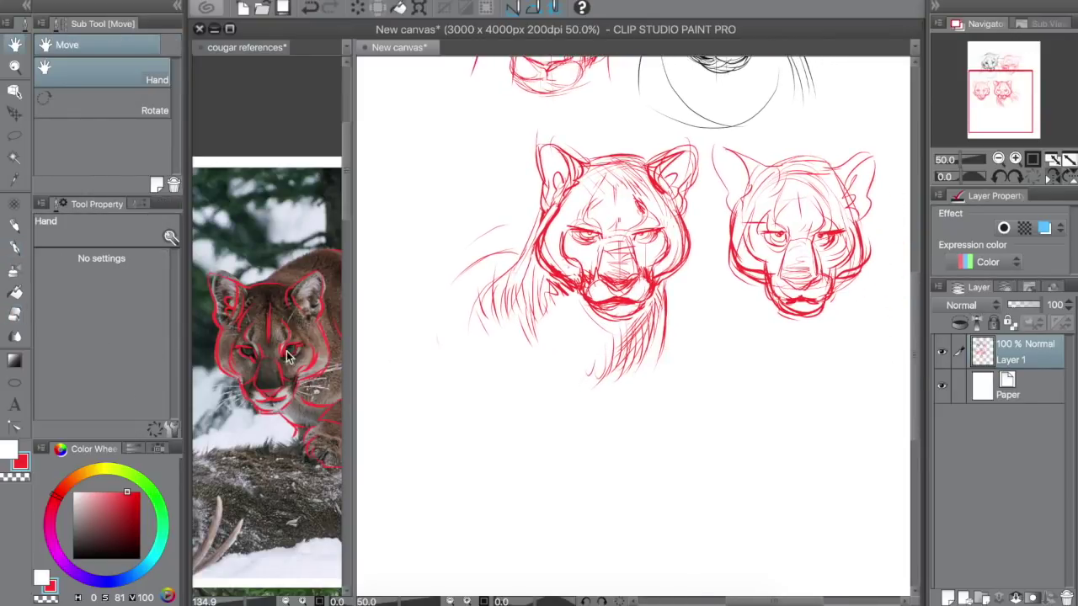
{"action": "left_click_drag", "start_coordinate": [291, 475], "coordinate": [303, 356]}
{"action": "scroll", "coordinate": [303, 357], "scroll_direction": "down", "scroll_amount": 10}
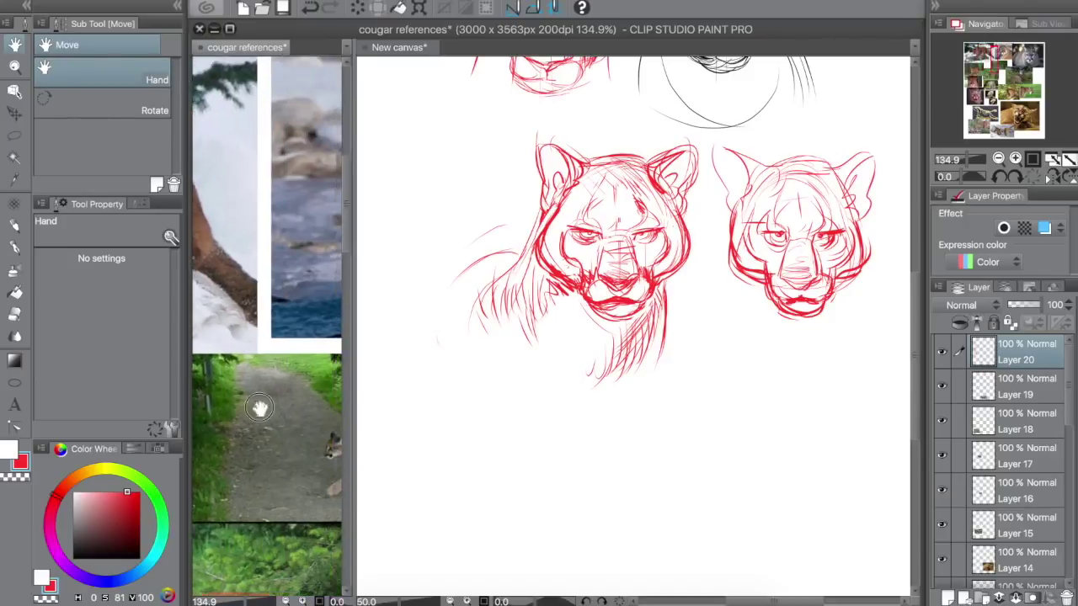
{"action": "left_click_drag", "start_coordinate": [256, 466], "coordinate": [216, 528]}
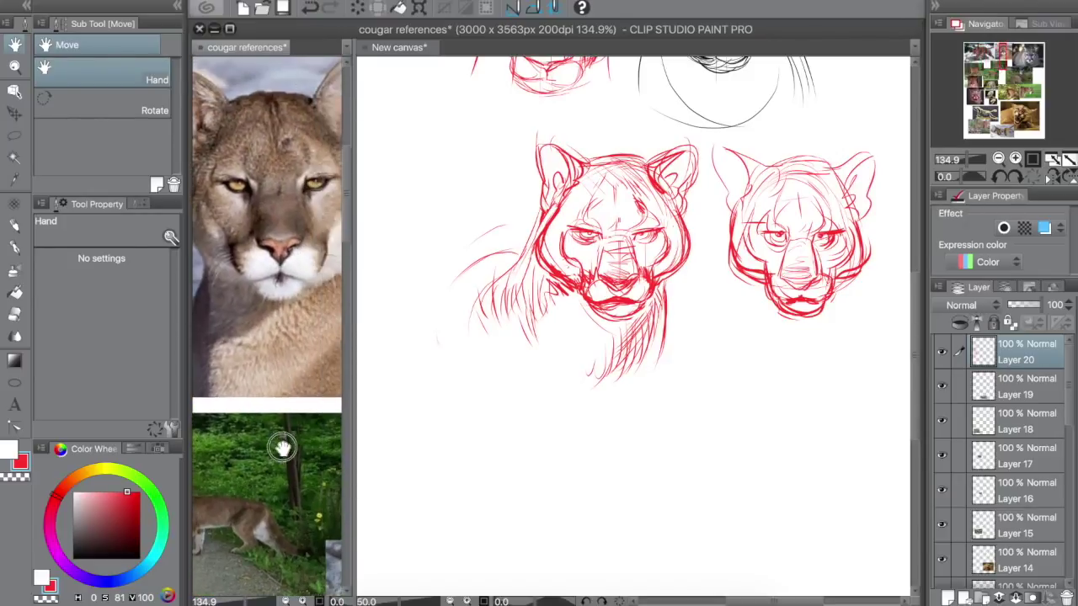
{"action": "left_click", "coordinate": [998, 158]}
{"action": "left_click", "coordinate": [998, 158]}
{"action": "left_click_drag", "start_coordinate": [294, 384], "coordinate": [289, 380]}
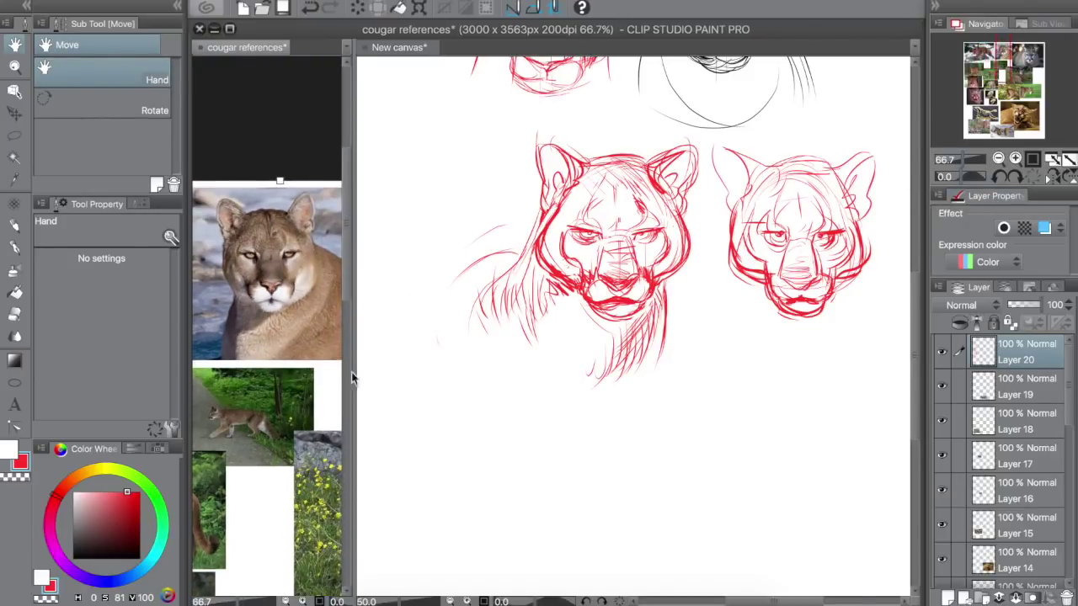
On the new canvas, rough in a fifth head below the others with its skull, one ear, sides and jaw.
{"action": "left_click_drag", "start_coordinate": [557, 400], "coordinate": [532, 342]}
{"action": "key", "text": "p"}
{"action": "left_click_drag", "start_coordinate": [682, 317], "coordinate": [746, 319]}
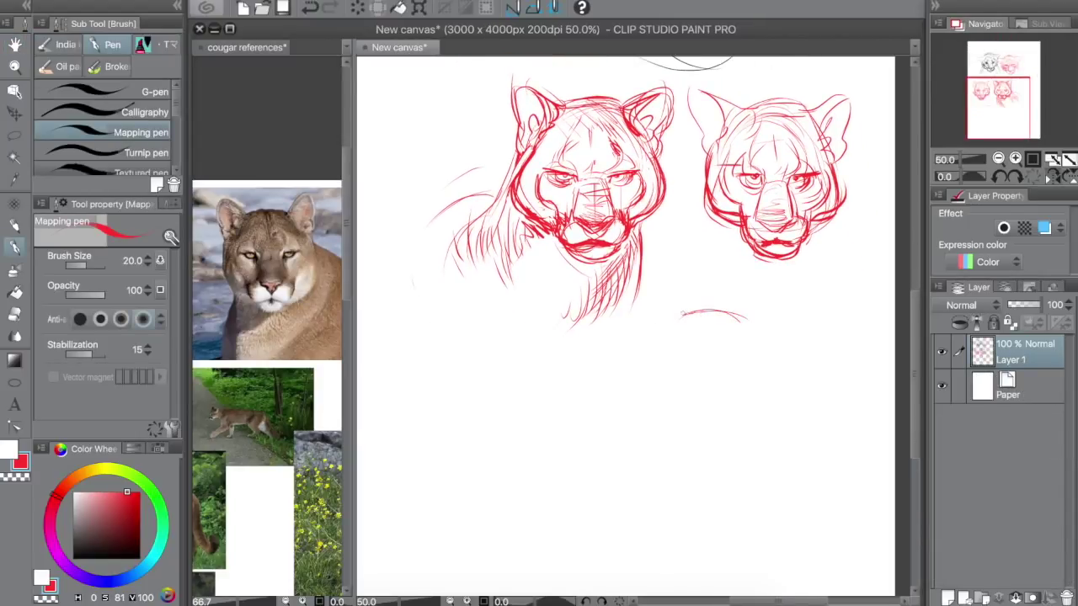
{"action": "left_click_drag", "start_coordinate": [680, 313], "coordinate": [632, 354]}
{"action": "mouse_move", "coordinate": [684, 315]}
{"action": "left_mouse_down"}
{"action": "mouse_move", "coordinate": [749, 312]}
{"action": "mouse_move", "coordinate": [769, 324]}
{"action": "left_mouse_up"}
{"action": "left_click_drag", "start_coordinate": [688, 315], "coordinate": [637, 410]}
{"action": "mouse_move", "coordinate": [658, 328]}
{"action": "left_mouse_down"}
{"action": "mouse_move", "coordinate": [645, 413]}
{"action": "mouse_move", "coordinate": [697, 454]}
{"action": "left_mouse_up"}
{"action": "left_click_drag", "start_coordinate": [793, 324], "coordinate": [806, 421]}
{"action": "left_click_drag", "start_coordinate": [805, 421], "coordinate": [722, 466]}
{"action": "left_click_drag", "start_coordinate": [639, 426], "coordinate": [717, 472]}
Flip the canvas view back, draw both of the fifth head's ears, and widen its outer cheek and jaw contour.
{"action": "left_click", "coordinate": [1052, 179]}
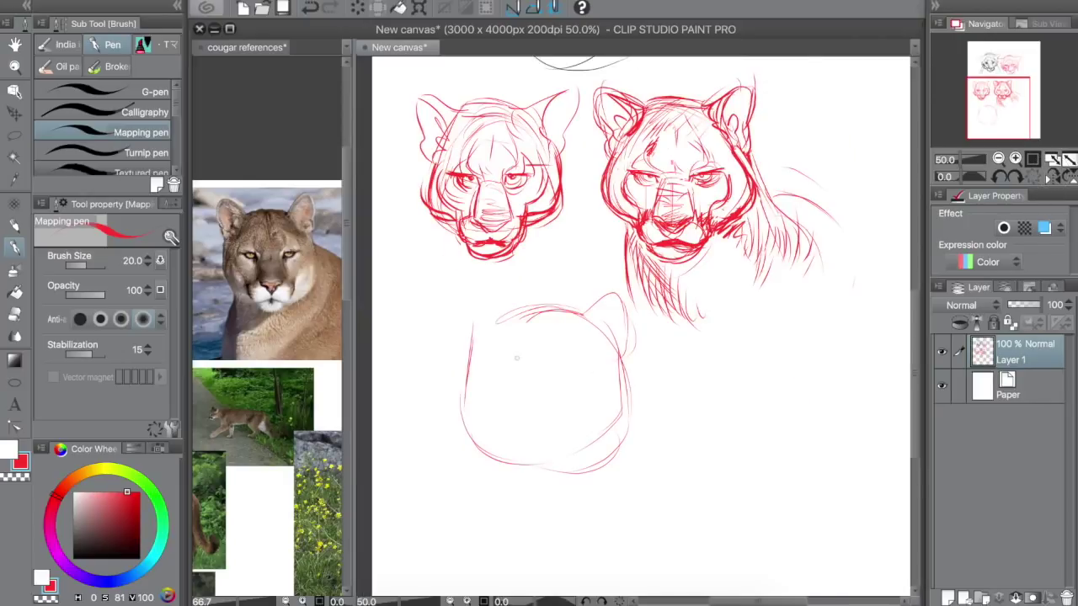
{"action": "key", "text": "e"}
{"action": "key", "text": "p"}
{"action": "mouse_move", "coordinate": [573, 319]}
{"action": "left_mouse_down"}
{"action": "mouse_move", "coordinate": [617, 272]}
{"action": "mouse_move", "coordinate": [629, 335]}
{"action": "left_mouse_up"}
{"action": "mouse_move", "coordinate": [588, 291]}
{"action": "left_mouse_down"}
{"action": "mouse_move", "coordinate": [621, 274]}
{"action": "mouse_move", "coordinate": [626, 325]}
{"action": "left_mouse_up"}
{"action": "left_click_drag", "start_coordinate": [623, 321], "coordinate": [633, 362]}
{"action": "mouse_move", "coordinate": [573, 303]}
{"action": "left_mouse_down"}
{"action": "mouse_move", "coordinate": [468, 323]}
{"action": "mouse_move", "coordinate": [432, 291]}
{"action": "left_mouse_up"}
{"action": "left_click_drag", "start_coordinate": [432, 291], "coordinate": [431, 355]}
{"action": "mouse_move", "coordinate": [469, 293]}
{"action": "left_mouse_down"}
{"action": "mouse_move", "coordinate": [435, 310]}
{"action": "mouse_move", "coordinate": [455, 383]}
{"action": "mouse_move", "coordinate": [507, 480]}
{"action": "mouse_move", "coordinate": [635, 459]}
{"action": "left_mouse_up"}
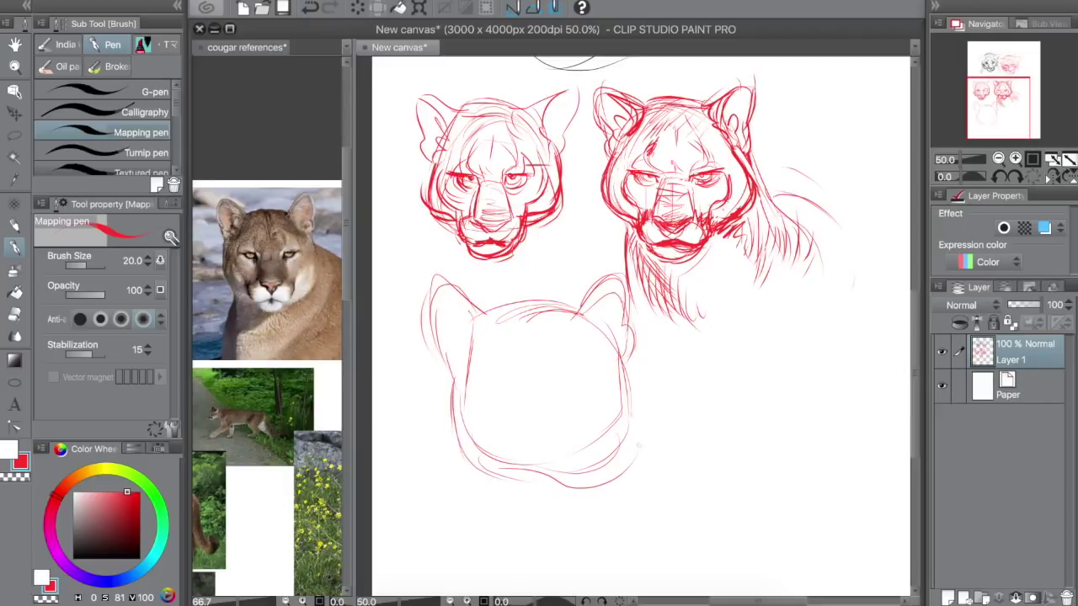
{"action": "mouse_move", "coordinate": [630, 354]}
{"action": "left_mouse_down"}
{"action": "mouse_move", "coordinate": [631, 467]}
{"action": "mouse_move", "coordinate": [459, 457]}
{"action": "left_mouse_up"}
Draw the fifth head's brow curves, forehead planes and the left side of its nose bridge.
{"action": "left_click_drag", "start_coordinate": [520, 355], "coordinate": [520, 416]}
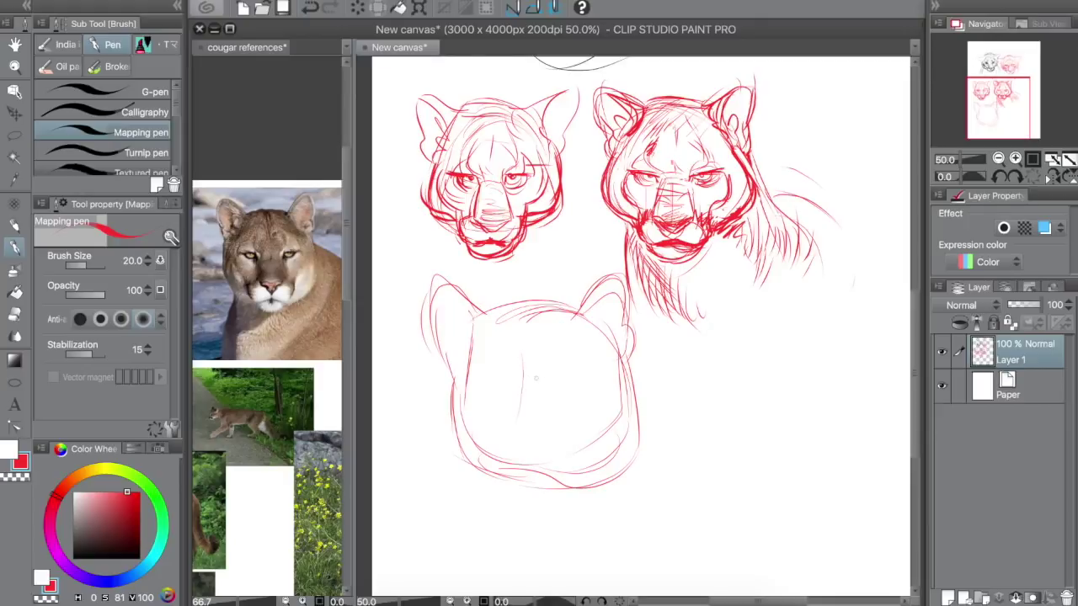
{"action": "mouse_move", "coordinate": [478, 356]}
{"action": "left_mouse_down"}
{"action": "mouse_move", "coordinate": [509, 379]}
{"action": "mouse_move", "coordinate": [542, 375]}
{"action": "left_mouse_up"}
{"action": "left_click_drag", "start_coordinate": [473, 362], "coordinate": [542, 377]}
{"action": "mouse_move", "coordinate": [497, 309]}
{"action": "left_mouse_down"}
{"action": "mouse_move", "coordinate": [472, 373]}
{"action": "mouse_move", "coordinate": [523, 395]}
{"action": "left_mouse_up"}
{"action": "left_click_drag", "start_coordinate": [529, 317], "coordinate": [540, 394]}
{"action": "mouse_move", "coordinate": [542, 325]}
{"action": "left_mouse_down"}
{"action": "mouse_move", "coordinate": [549, 391]}
{"action": "mouse_move", "coordinate": [593, 384]}
{"action": "left_mouse_up"}
{"action": "mouse_move", "coordinate": [578, 310]}
{"action": "left_mouse_down"}
{"action": "mouse_move", "coordinate": [606, 387]}
{"action": "mouse_move", "coordinate": [488, 389]}
{"action": "mouse_move", "coordinate": [559, 394]}
{"action": "mouse_move", "coordinate": [520, 452]}
{"action": "left_mouse_up"}
{"action": "left_click_drag", "start_coordinate": [527, 389], "coordinate": [526, 451]}
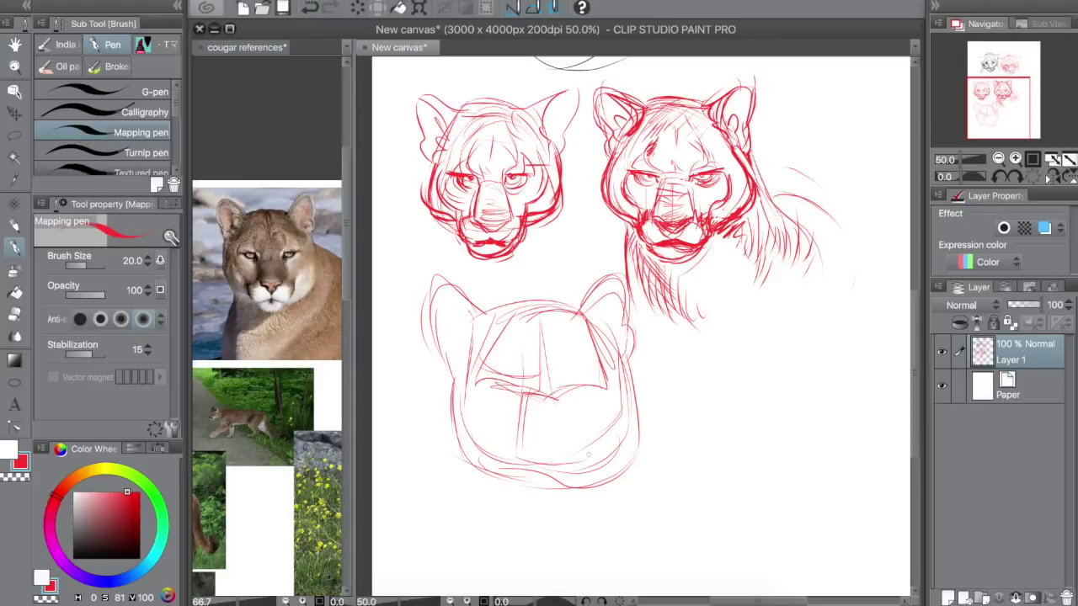
Draw the right side of the fifth head's nose bridge and add horizontal and vertical guidelines across the face.
{"action": "left_click_drag", "start_coordinate": [584, 455], "coordinate": [563, 387]}
{"action": "left_click_drag", "start_coordinate": [565, 389], "coordinate": [528, 395]}
{"action": "left_click_drag", "start_coordinate": [452, 410], "coordinate": [653, 419]}
{"action": "left_click_drag", "start_coordinate": [548, 310], "coordinate": [548, 499]}
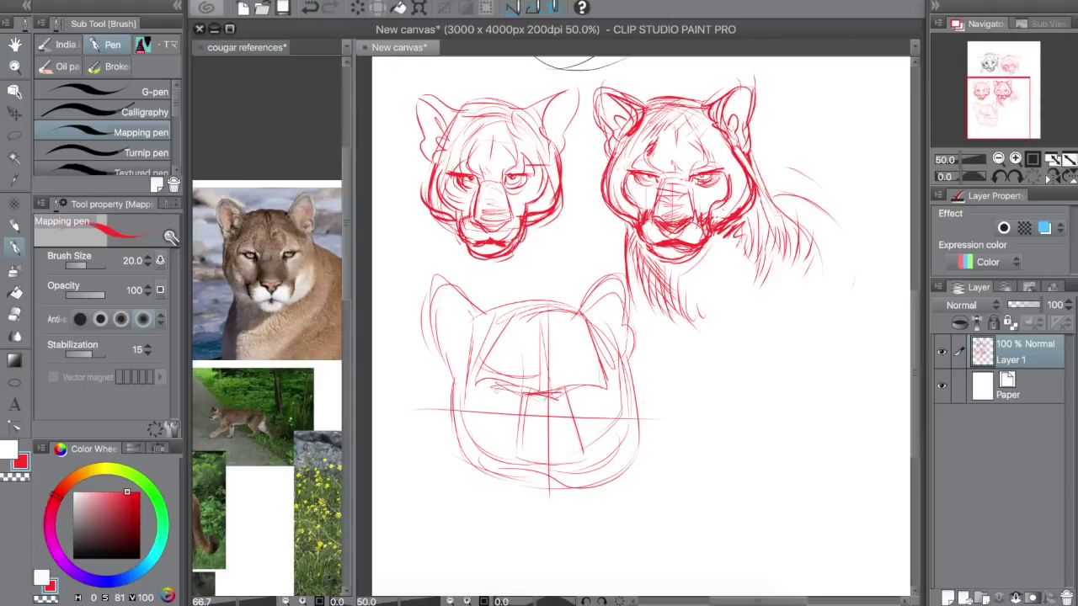
Sketch the fifth head's eyes, redraw the sides of its nose bridge, and draw the nose.
{"action": "mouse_move", "coordinate": [504, 395]}
{"action": "left_mouse_down"}
{"action": "mouse_move", "coordinate": [515, 408]}
{"action": "mouse_move", "coordinate": [601, 389]}
{"action": "left_mouse_up"}
{"action": "left_click_drag", "start_coordinate": [518, 403], "coordinate": [509, 461]}
{"action": "left_click_drag", "start_coordinate": [519, 415], "coordinate": [497, 467]}
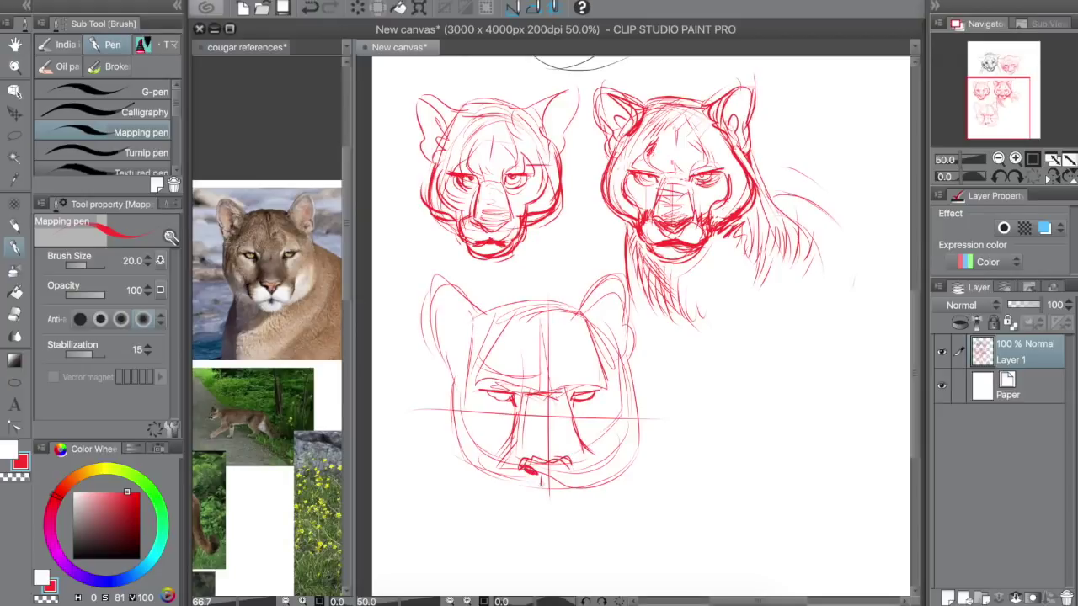
{"action": "left_click_drag", "start_coordinate": [578, 463], "coordinate": [561, 475]}
Draw both sides of the fifth head's muzzle with the mouth line, and add the inner cheek curves.
{"action": "mouse_move", "coordinate": [494, 461]}
{"action": "left_mouse_down"}
{"action": "mouse_move", "coordinate": [504, 505]}
{"action": "mouse_move", "coordinate": [527, 509]}
{"action": "left_mouse_up"}
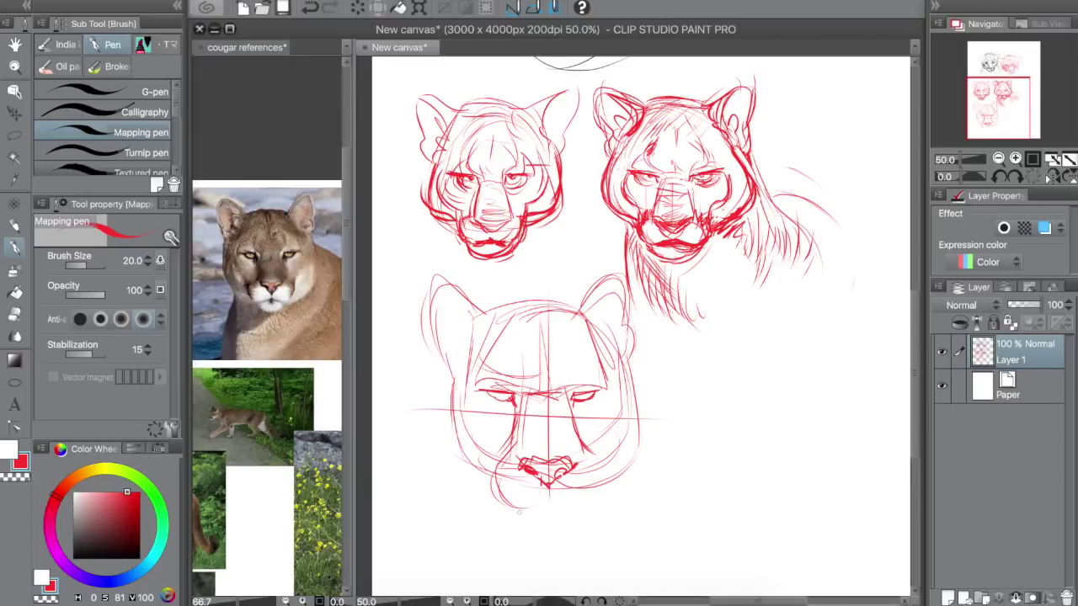
{"action": "left_click_drag", "start_coordinate": [589, 456], "coordinate": [592, 497]}
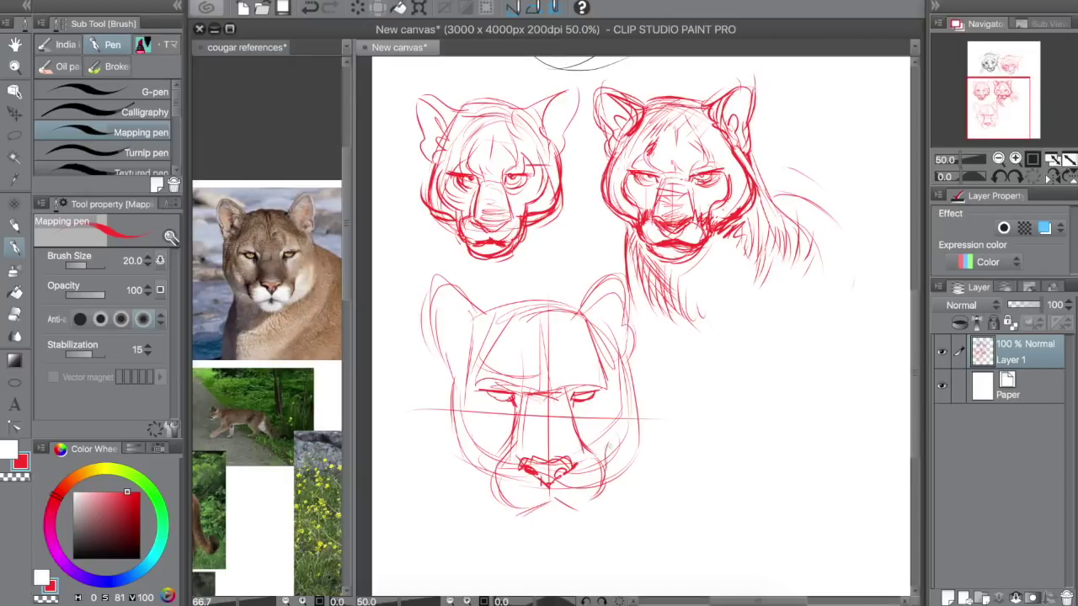
{"action": "left_click_drag", "start_coordinate": [615, 426], "coordinate": [599, 459]}
{"action": "mouse_move", "coordinate": [464, 413]}
{"action": "left_mouse_down"}
{"action": "mouse_move", "coordinate": [513, 500]}
{"action": "mouse_move", "coordinate": [557, 508]}
{"action": "mouse_move", "coordinate": [612, 473]}
{"action": "mouse_move", "coordinate": [626, 418]}
{"action": "left_mouse_up"}
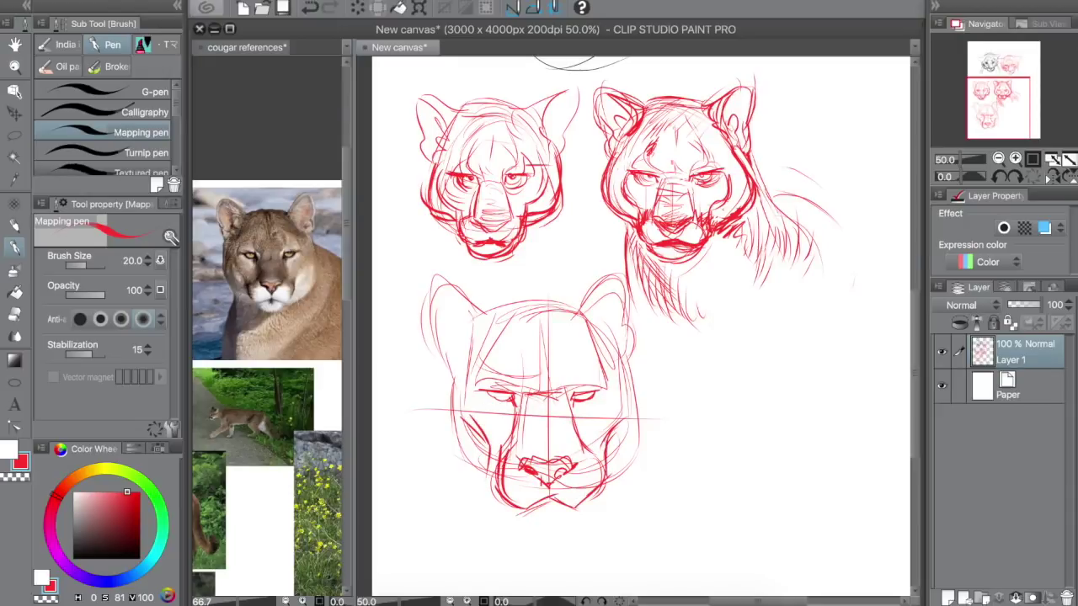
Draw the fifth head's left outer cheek and jaw, and add the chin under the mouth.
{"action": "left_click_drag", "start_coordinate": [441, 371], "coordinate": [457, 485]}
{"action": "mouse_move", "coordinate": [451, 406]}
{"action": "left_mouse_down"}
{"action": "mouse_move", "coordinate": [499, 500]}
{"action": "mouse_move", "coordinate": [581, 505]}
{"action": "left_mouse_up"}
{"action": "left_click_drag", "start_coordinate": [518, 531], "coordinate": [579, 501]}
Reinforce the fifth head's right outer cheek and jaw, and darken its left upper eyelid.
{"action": "left_click_drag", "start_coordinate": [626, 345], "coordinate": [642, 438]}
{"action": "left_click_drag", "start_coordinate": [625, 368], "coordinate": [644, 466]}
{"action": "left_click_drag", "start_coordinate": [638, 455], "coordinate": [591, 497]}
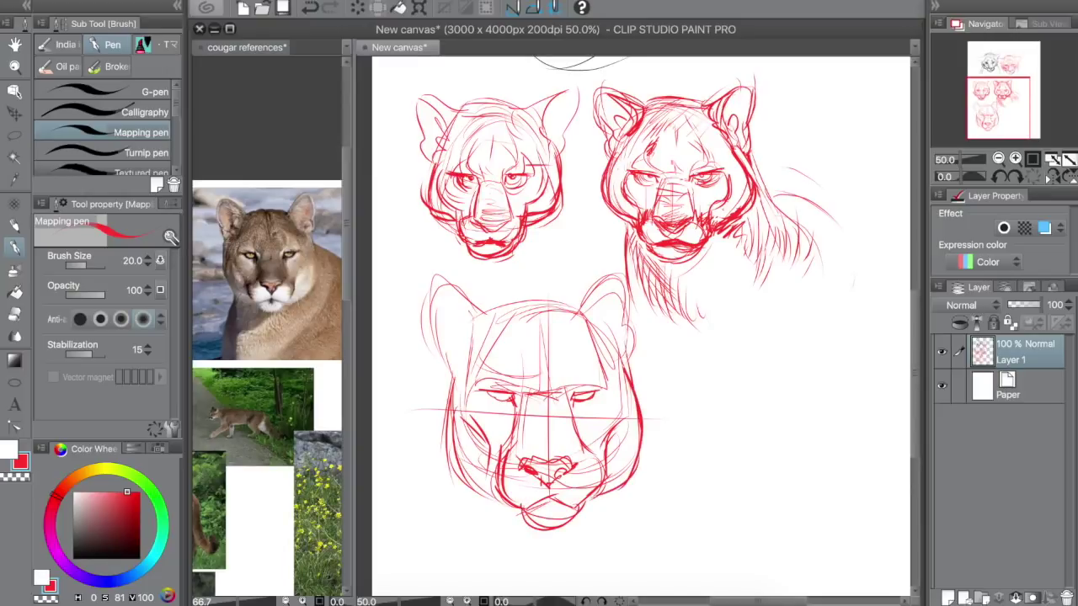
{"action": "left_click_drag", "start_coordinate": [624, 354], "coordinate": [647, 475]}
{"action": "left_click_drag", "start_coordinate": [477, 385], "coordinate": [506, 390]}
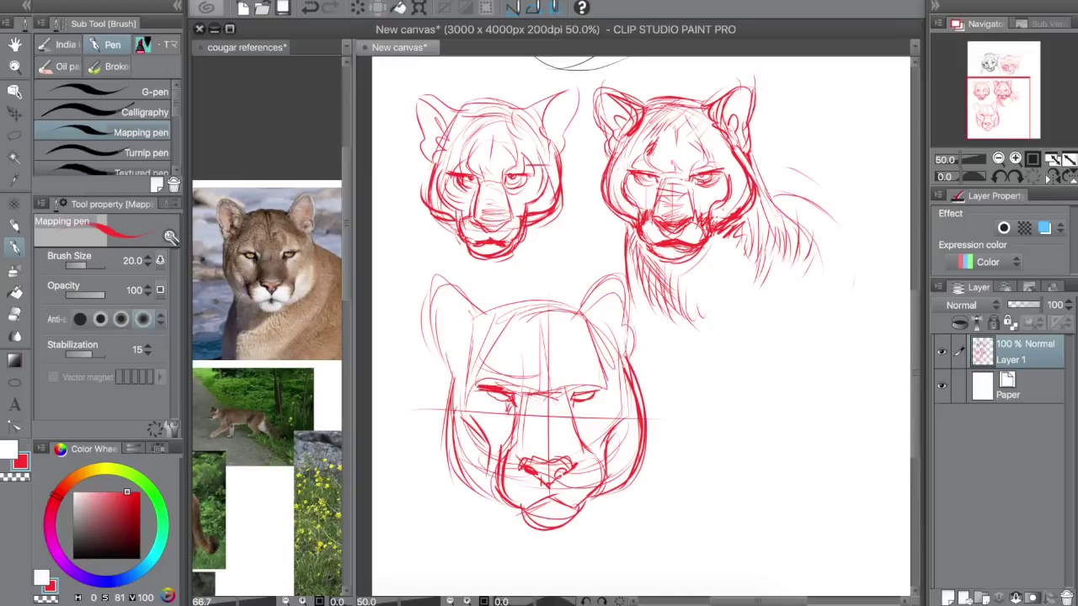
Darken the fifth head's right eye, erase the guide lines crossing its left ear, and redraw both ears with darker outlines.
{"action": "left_click_drag", "start_coordinate": [572, 408], "coordinate": [604, 384]}
{"action": "key", "text": "e"}
{"action": "mouse_move", "coordinate": [501, 330]}
{"action": "left_mouse_down"}
{"action": "mouse_move", "coordinate": [474, 339]}
{"action": "mouse_move", "coordinate": [489, 317]}
{"action": "mouse_move", "coordinate": [432, 321]}
{"action": "mouse_move", "coordinate": [450, 373]}
{"action": "left_mouse_up"}
{"action": "key", "text": "p"}
{"action": "mouse_move", "coordinate": [458, 310]}
{"action": "left_mouse_down"}
{"action": "mouse_move", "coordinate": [472, 321]}
{"action": "mouse_move", "coordinate": [460, 372]}
{"action": "left_mouse_up"}
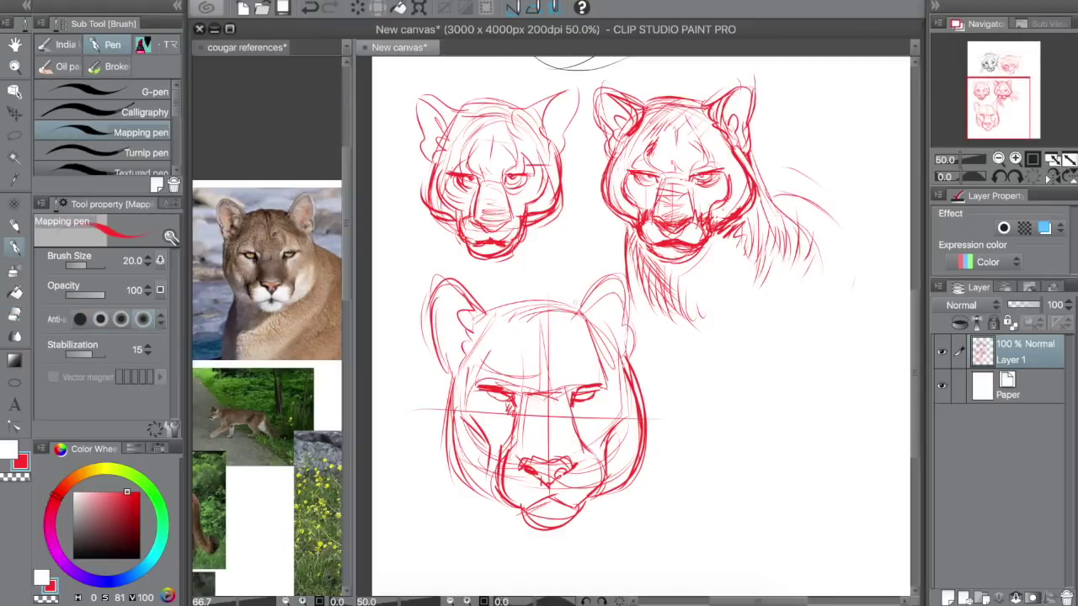
{"action": "mouse_move", "coordinate": [575, 313]}
{"action": "left_mouse_down"}
{"action": "mouse_move", "coordinate": [629, 269]}
{"action": "mouse_move", "coordinate": [643, 348]}
{"action": "mouse_move", "coordinate": [626, 374]}
{"action": "left_mouse_up"}
Reinforce the left side of the fifth head's brow and sketch a rounded form on the center of its forehead.
{"action": "mouse_move", "coordinate": [493, 319]}
{"action": "left_mouse_down"}
{"action": "mouse_move", "coordinate": [587, 312]}
{"action": "mouse_move", "coordinate": [549, 312]}
{"action": "mouse_move", "coordinate": [539, 353]}
{"action": "mouse_move", "coordinate": [476, 384]}
{"action": "mouse_move", "coordinate": [473, 397]}
{"action": "left_mouse_up"}
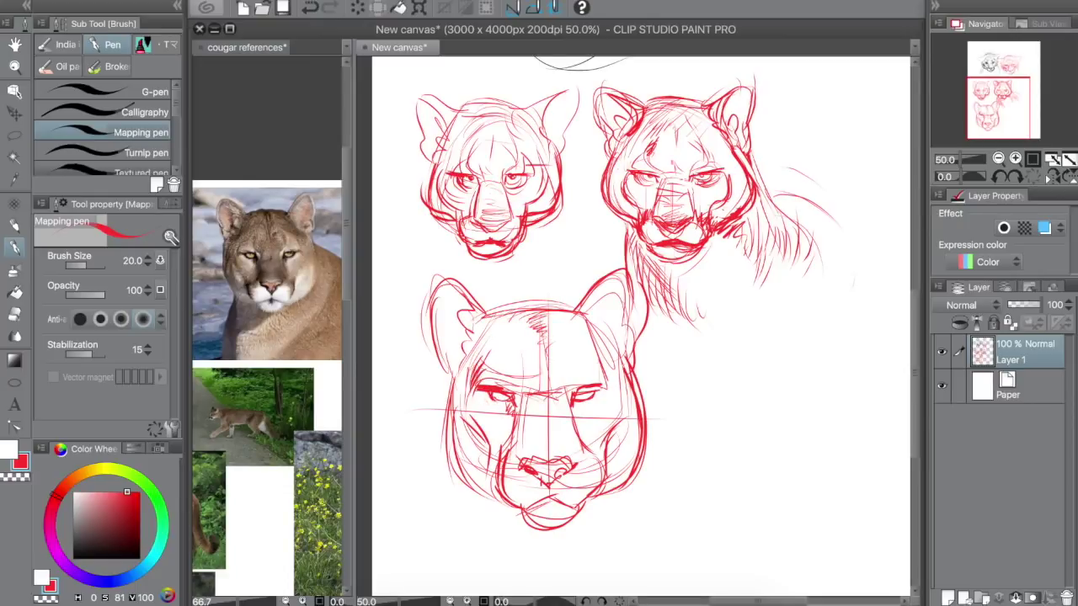
{"action": "mouse_move", "coordinate": [539, 342]}
{"action": "left_mouse_down"}
{"action": "mouse_move", "coordinate": [565, 342]}
{"action": "mouse_move", "coordinate": [571, 383]}
{"action": "left_mouse_up"}
{"action": "left_click_drag", "start_coordinate": [554, 333], "coordinate": [559, 386]}
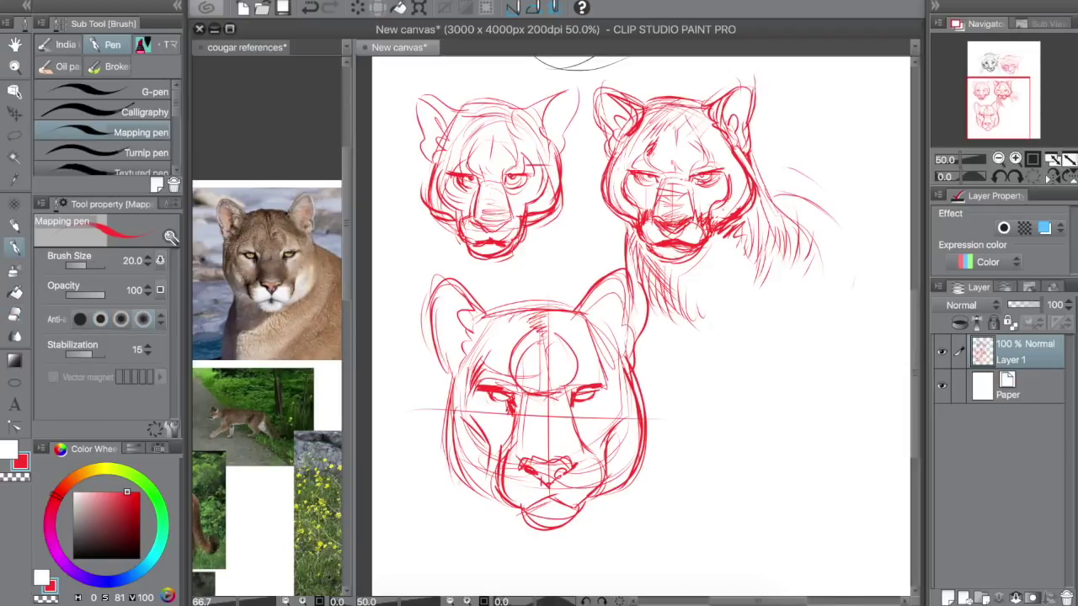
Sketch the fifth head's neck below the jaw and loose shoulder and chest curves to its right.
{"action": "left_click_drag", "start_coordinate": [633, 492], "coordinate": [579, 510]}
{"action": "left_click_drag", "start_coordinate": [632, 503], "coordinate": [571, 527]}
{"action": "left_click_drag", "start_coordinate": [471, 475], "coordinate": [456, 583]}
{"action": "left_click_drag", "start_coordinate": [640, 377], "coordinate": [715, 426]}
{"action": "left_click_drag", "start_coordinate": [643, 389], "coordinate": [718, 421]}
{"action": "left_click_drag", "start_coordinate": [654, 370], "coordinate": [727, 429]}
{"action": "mouse_move", "coordinate": [678, 405]}
{"action": "left_mouse_down"}
{"action": "mouse_move", "coordinate": [731, 433]}
{"action": "mouse_move", "coordinate": [667, 511]}
{"action": "left_mouse_up"}
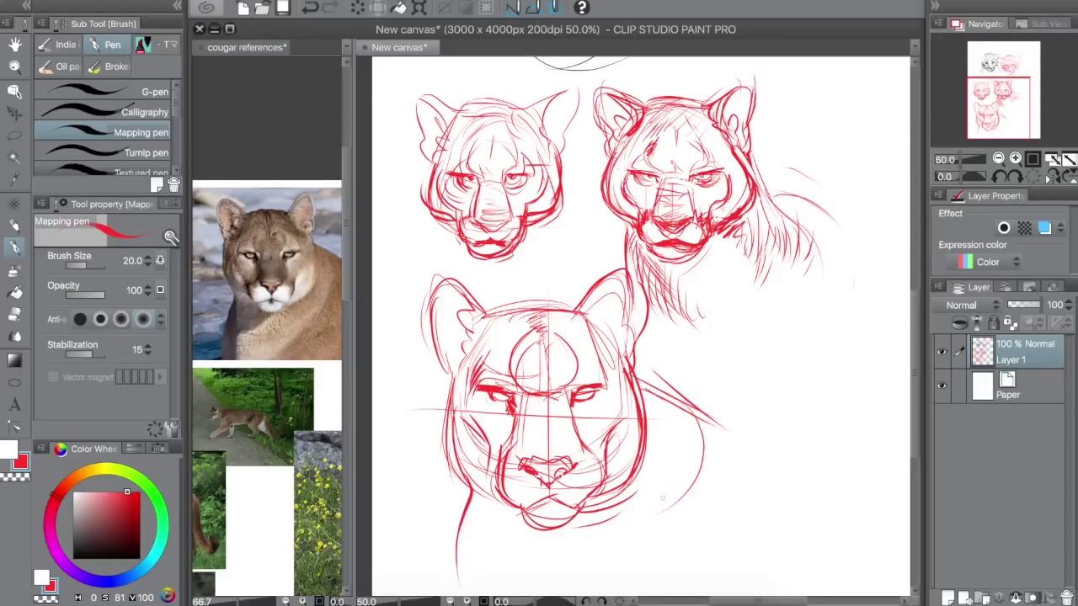
{"action": "left_click_drag", "start_coordinate": [709, 431], "coordinate": [725, 512]}
{"action": "left_click_drag", "start_coordinate": [667, 544], "coordinate": [755, 482]}
Add short strokes between the fifth head's brows and erase most of the construction lines on its forehead.
{"action": "left_click_drag", "start_coordinate": [542, 392], "coordinate": [539, 406]}
{"action": "left_click_drag", "start_coordinate": [555, 389], "coordinate": [554, 407]}
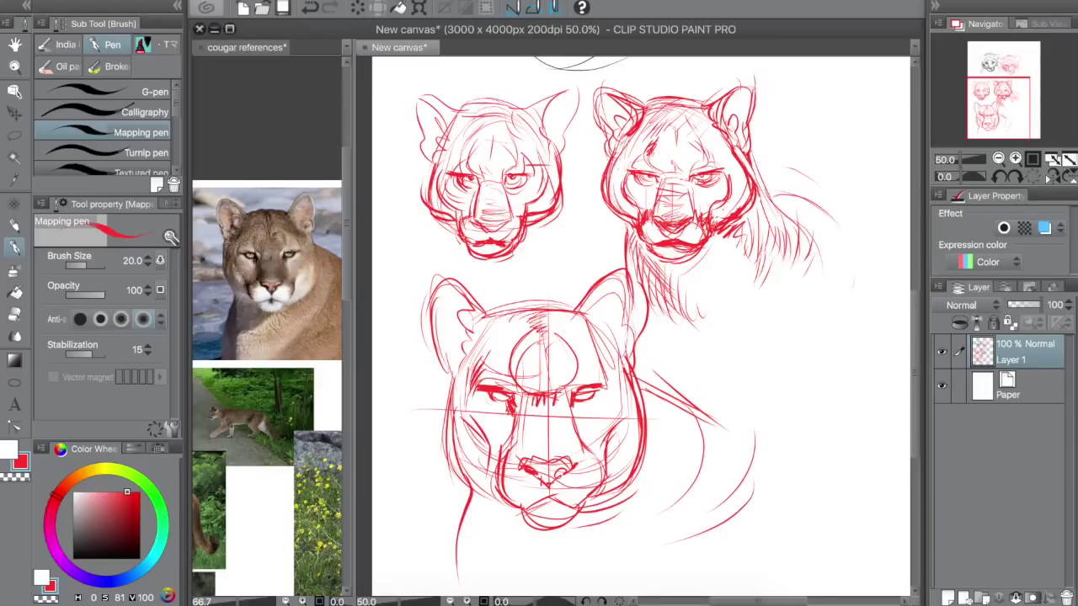
{"action": "key", "text": "e"}
{"action": "mouse_move", "coordinate": [523, 343]}
{"action": "left_mouse_down"}
{"action": "mouse_move", "coordinate": [566, 376]}
{"action": "mouse_move", "coordinate": [509, 383]}
{"action": "left_mouse_up"}
{"action": "key", "text": "p"}
Lasso the fifth head's facial features and scale them down to 92% within the head outline.
{"action": "key", "text": "m"}
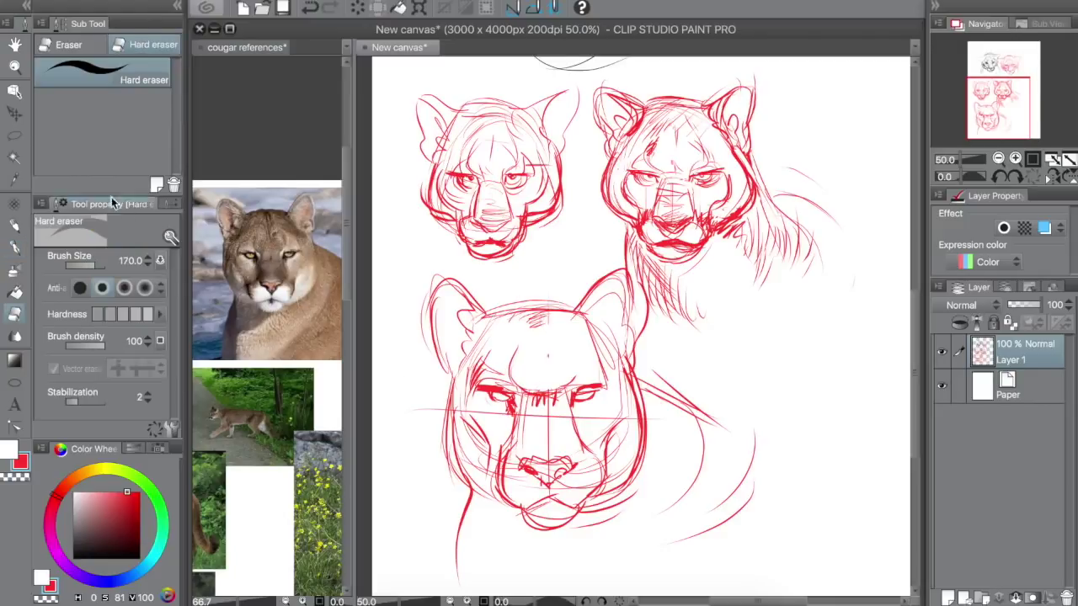
{"action": "mouse_move", "coordinate": [578, 522]}
{"action": "left_mouse_down"}
{"action": "mouse_move", "coordinate": [568, 358]}
{"action": "mouse_move", "coordinate": [488, 522]}
{"action": "left_mouse_up"}
{"action": "key", "text": "ctrl+t"}
{"action": "left_click_drag", "start_coordinate": [454, 331], "coordinate": [520, 396]}
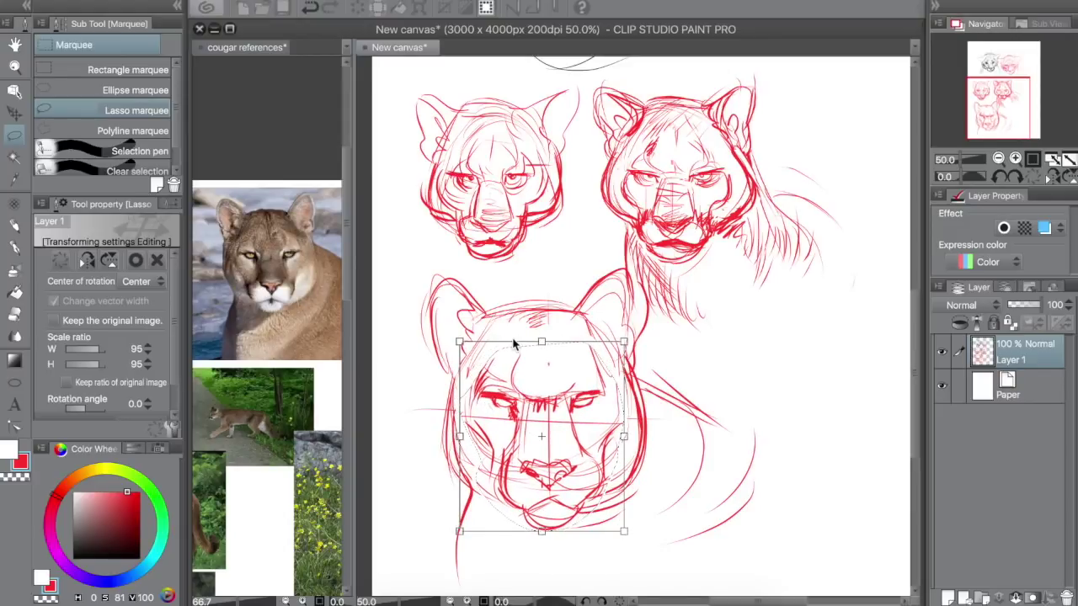
{"action": "left_click_drag", "start_coordinate": [459, 342], "coordinate": [465, 349]}
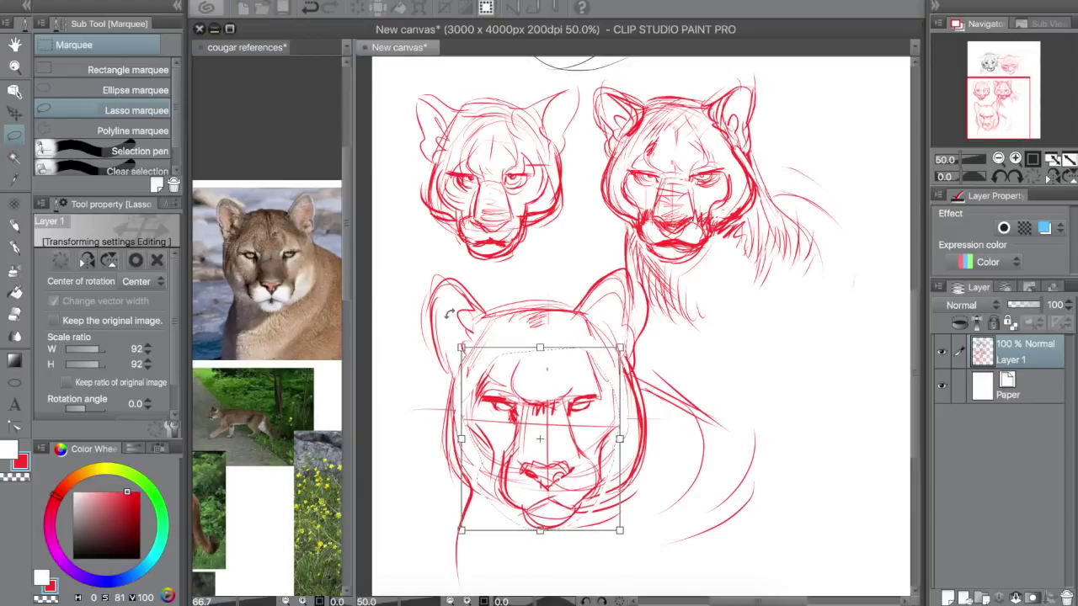
{"action": "key", "text": "Return"}
Erase the fifth head's old chin and redraw the mouth and chin smaller and darker.
{"action": "key", "text": "e"}
{"action": "key", "text": "p"}
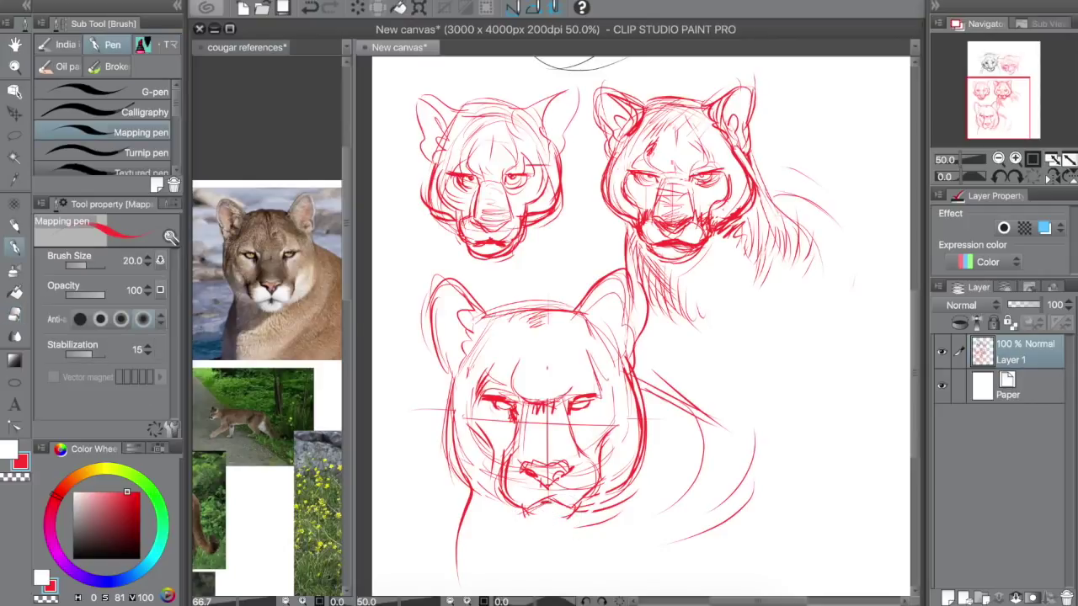
{"action": "left_click_drag", "start_coordinate": [527, 515], "coordinate": [575, 510]}
{"action": "mouse_move", "coordinate": [518, 507]}
{"action": "left_mouse_down"}
{"action": "mouse_move", "coordinate": [572, 522]}
{"action": "mouse_move", "coordinate": [579, 509]}
{"action": "left_mouse_up"}
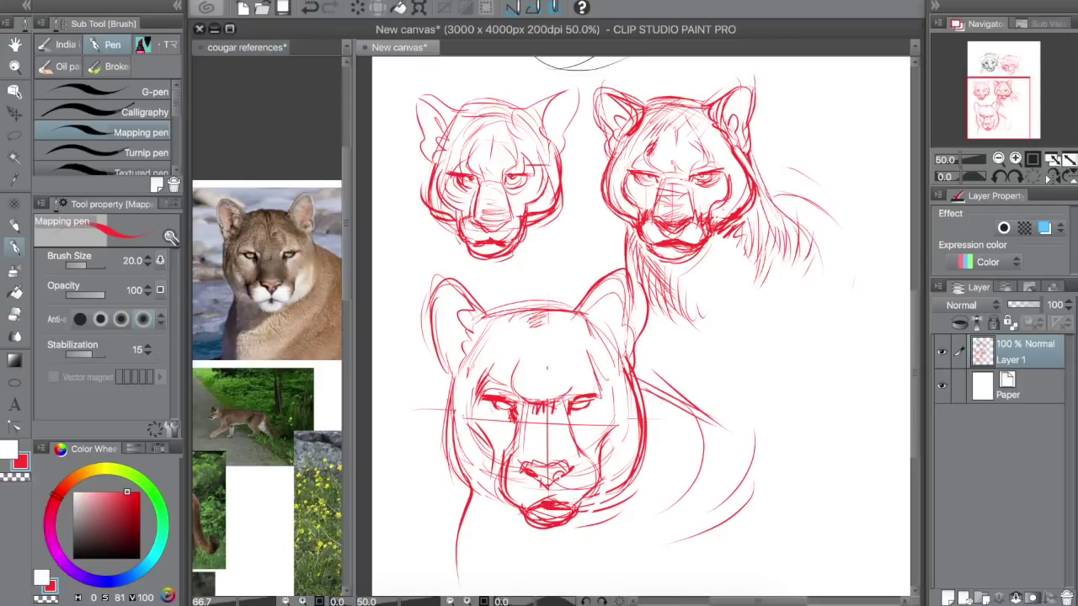
Redraw the right edge of the fifth head's muzzle, erase stray lines beside it, and darken the right eyelid and brow.
{"action": "left_click_drag", "start_coordinate": [604, 467], "coordinate": [571, 507]}
{"action": "left_click_drag", "start_coordinate": [571, 505], "coordinate": [591, 499]}
{"action": "key", "text": "e"}
{"action": "left_click_drag", "start_coordinate": [608, 463], "coordinate": [595, 502]}
{"action": "key", "text": "p"}
{"action": "left_click_drag", "start_coordinate": [576, 399], "coordinate": [608, 394]}
{"action": "left_click_drag", "start_coordinate": [601, 372], "coordinate": [606, 397]}
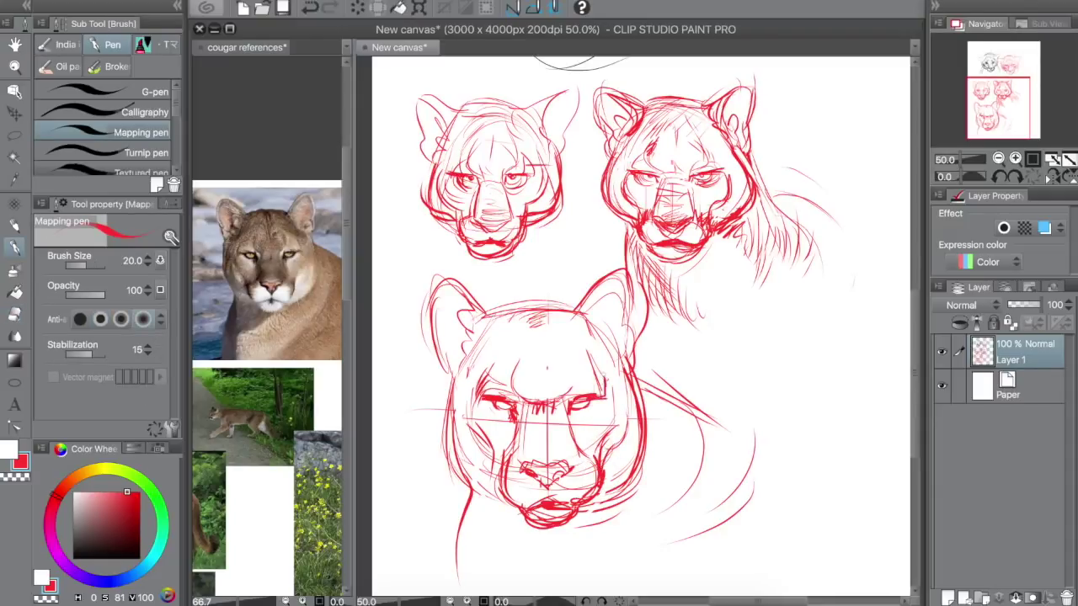
Erase the guide lines between the fifth head's brows and redraw the inner brow and forehead markings.
{"action": "key", "text": "e"}
{"action": "mouse_move", "coordinate": [497, 363]}
{"action": "left_mouse_down"}
{"action": "mouse_move", "coordinate": [481, 384]}
{"action": "mouse_move", "coordinate": [541, 376]}
{"action": "mouse_move", "coordinate": [541, 411]}
{"action": "left_mouse_up"}
{"action": "key", "text": "p"}
{"action": "key", "text": "e"}
{"action": "key", "text": "p"}
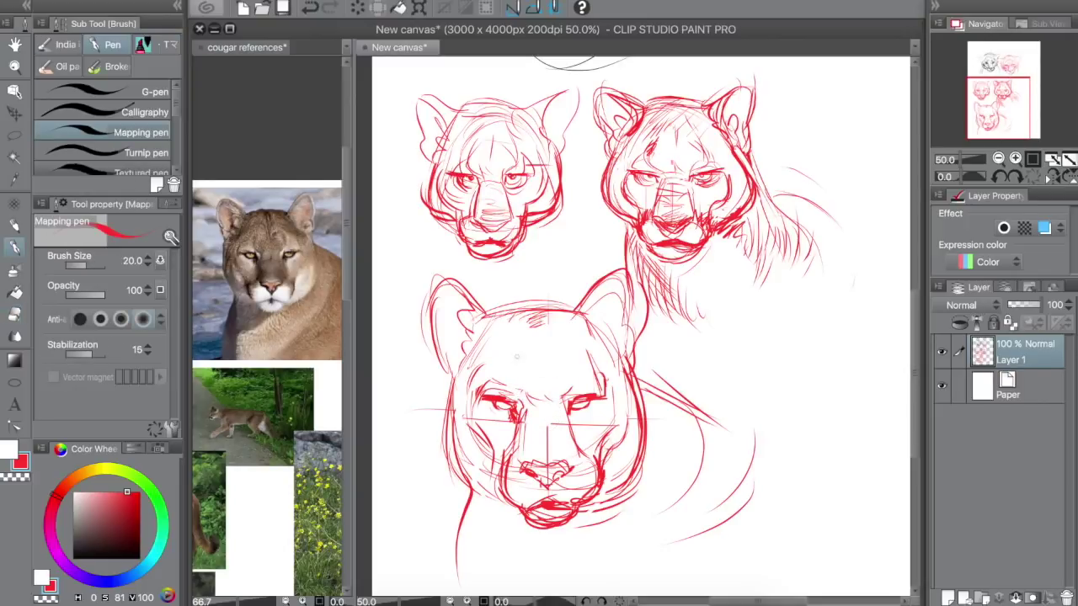
{"action": "left_click_drag", "start_coordinate": [517, 357], "coordinate": [504, 399]}
{"action": "left_click_drag", "start_coordinate": [566, 359], "coordinate": [589, 397]}
Build up the fifth head's left cheek and jaw with layered fur strokes continuing down the neck.
{"action": "mouse_move", "coordinate": [448, 443]}
{"action": "left_mouse_down"}
{"action": "mouse_move", "coordinate": [468, 494]}
{"action": "mouse_move", "coordinate": [491, 512]}
{"action": "left_mouse_up"}
{"action": "left_click_drag", "start_coordinate": [472, 428], "coordinate": [496, 470]}
{"action": "left_click_drag", "start_coordinate": [458, 439], "coordinate": [486, 469]}
{"action": "mouse_move", "coordinate": [465, 412]}
{"action": "left_mouse_down"}
{"action": "mouse_move", "coordinate": [491, 459]}
{"action": "mouse_move", "coordinate": [464, 470]}
{"action": "mouse_move", "coordinate": [436, 455]}
{"action": "left_mouse_up"}
{"action": "left_click_drag", "start_coordinate": [451, 438], "coordinate": [462, 503]}
{"action": "mouse_move", "coordinate": [444, 482]}
{"action": "left_mouse_down"}
{"action": "mouse_move", "coordinate": [482, 510]}
{"action": "mouse_move", "coordinate": [458, 517]}
{"action": "left_mouse_up"}
{"action": "left_click_drag", "start_coordinate": [465, 509], "coordinate": [458, 569]}
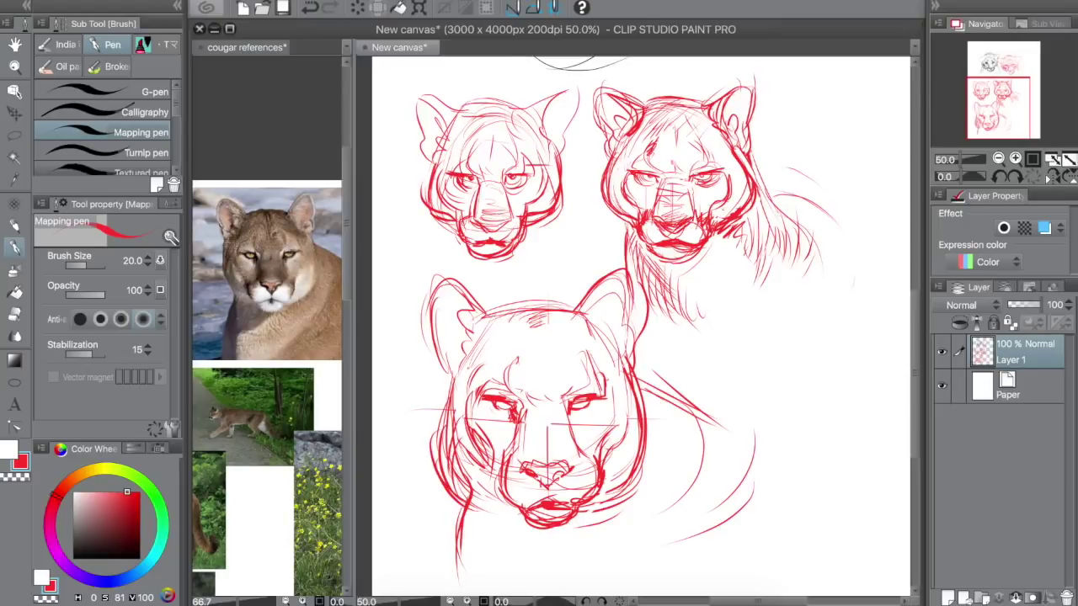
Shade both sides of the fifth head's nose, and reinforce its crown and left side with a stroke down the forehead.
{"action": "left_click_drag", "start_coordinate": [526, 421], "coordinate": [509, 477]}
{"action": "left_click_drag", "start_coordinate": [593, 446], "coordinate": [576, 466]}
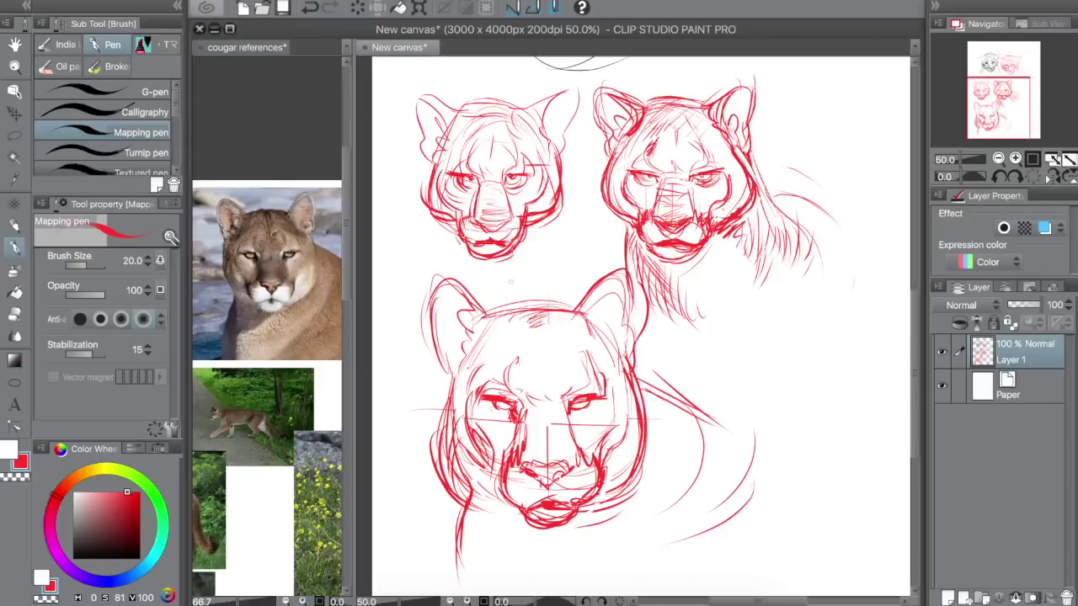
{"action": "left_click_drag", "start_coordinate": [537, 310], "coordinate": [537, 345]}
{"action": "left_click_drag", "start_coordinate": [491, 306], "coordinate": [540, 299]}
{"action": "left_click_drag", "start_coordinate": [438, 362], "coordinate": [436, 454]}
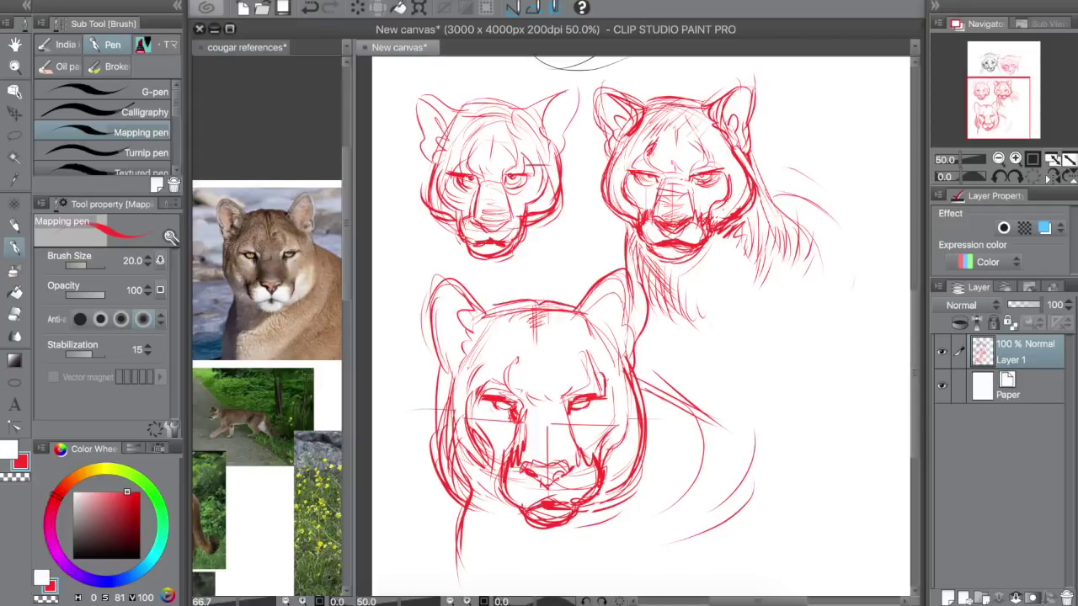
Darken the fifth head's ears with inner fur strokes and add another neck line below the left jaw.
{"action": "left_click_drag", "start_coordinate": [436, 287], "coordinate": [445, 364]}
{"action": "mouse_move", "coordinate": [587, 307]}
{"action": "left_mouse_down"}
{"action": "mouse_move", "coordinate": [625, 274]}
{"action": "mouse_move", "coordinate": [627, 347]}
{"action": "left_mouse_up"}
{"action": "left_click_drag", "start_coordinate": [470, 308], "coordinate": [452, 372]}
{"action": "left_click_drag", "start_coordinate": [474, 512], "coordinate": [488, 589]}
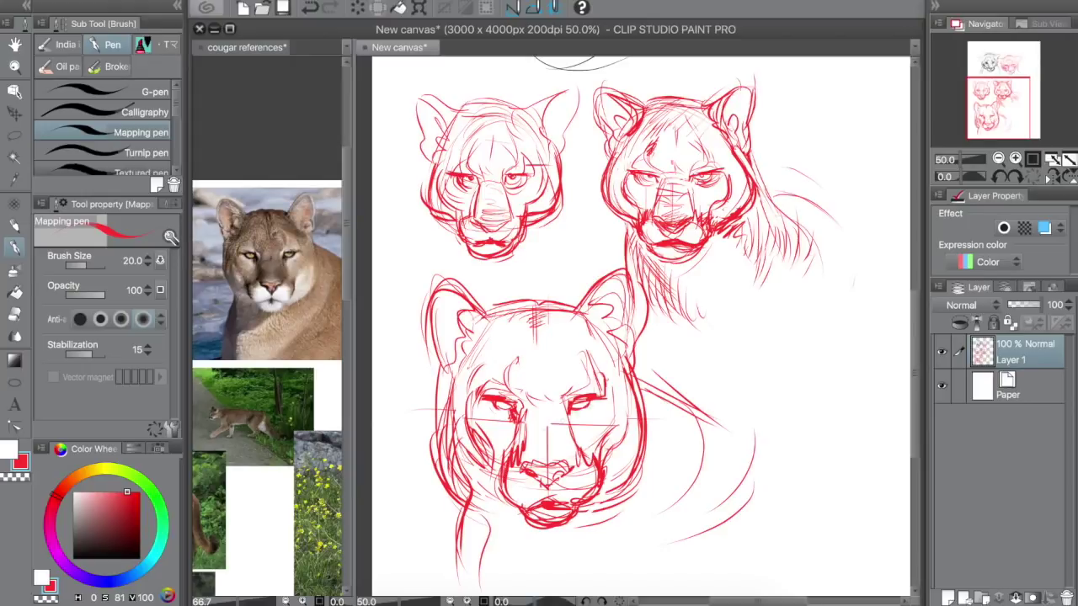
Scale all the head sketches on Layer 1 down together and place them in the page's upper left area.
{"action": "key", "text": "space"}
{"action": "mouse_move", "coordinate": [892, 117]}
{"action": "left_mouse_down"}
{"action": "mouse_move", "coordinate": [873, 144]}
{"action": "mouse_move", "coordinate": [843, 264]}
{"action": "left_mouse_up"}
{"action": "left_click", "coordinate": [998, 160]}
{"action": "left_click", "coordinate": [998, 159]}
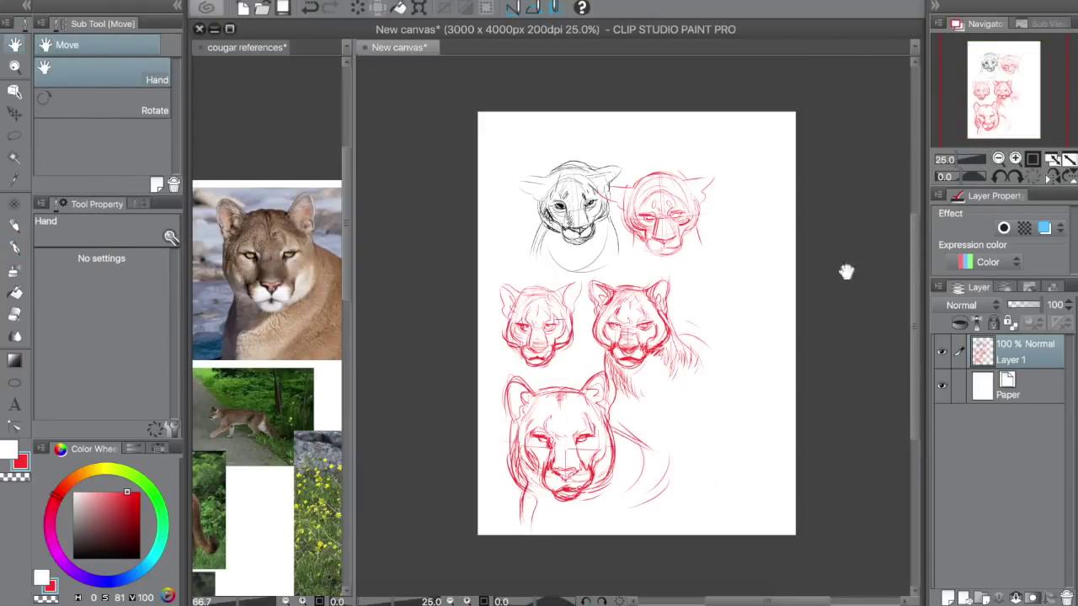
{"action": "key", "text": "super+t"}
{"action": "left_click_drag", "start_coordinate": [623, 410], "coordinate": [611, 384]}
{"action": "mouse_move", "coordinate": [703, 505]}
{"action": "left_mouse_down"}
{"action": "mouse_move", "coordinate": [570, 315]}
{"action": "mouse_move", "coordinate": [630, 356]}
{"action": "left_mouse_up"}
{"action": "key", "text": "Return"}
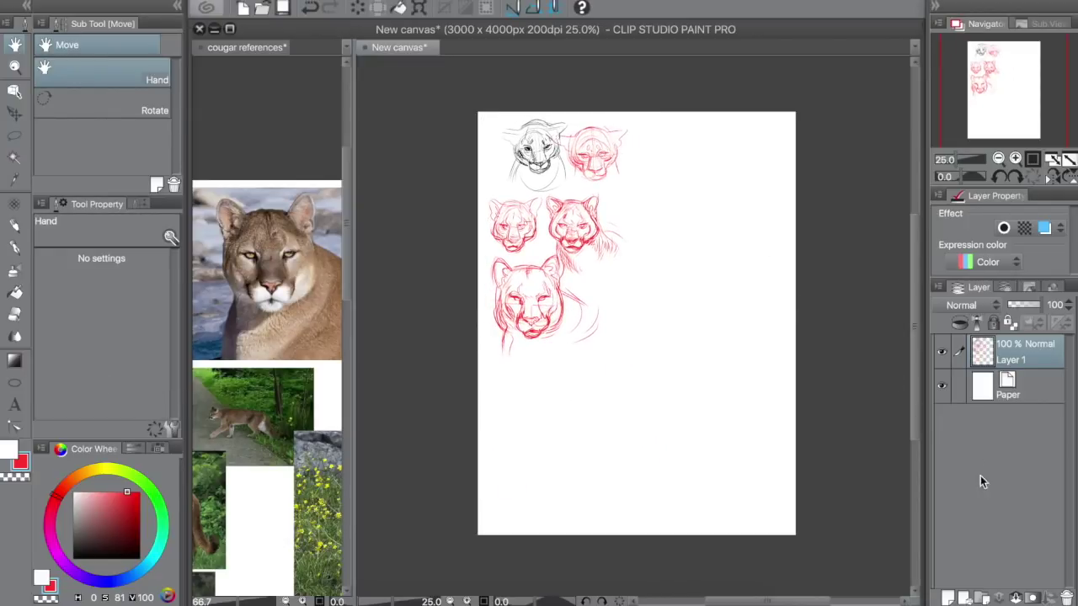
Add a new layer above the head sketches, bring the skeleton reference photo into view, and widen the reference window.
{"action": "left_click", "coordinate": [947, 597]}
{"action": "left_click", "coordinate": [1015, 159]}
{"action": "left_click", "coordinate": [1015, 159]}
{"action": "left_click_drag", "start_coordinate": [660, 311], "coordinate": [550, 466]}
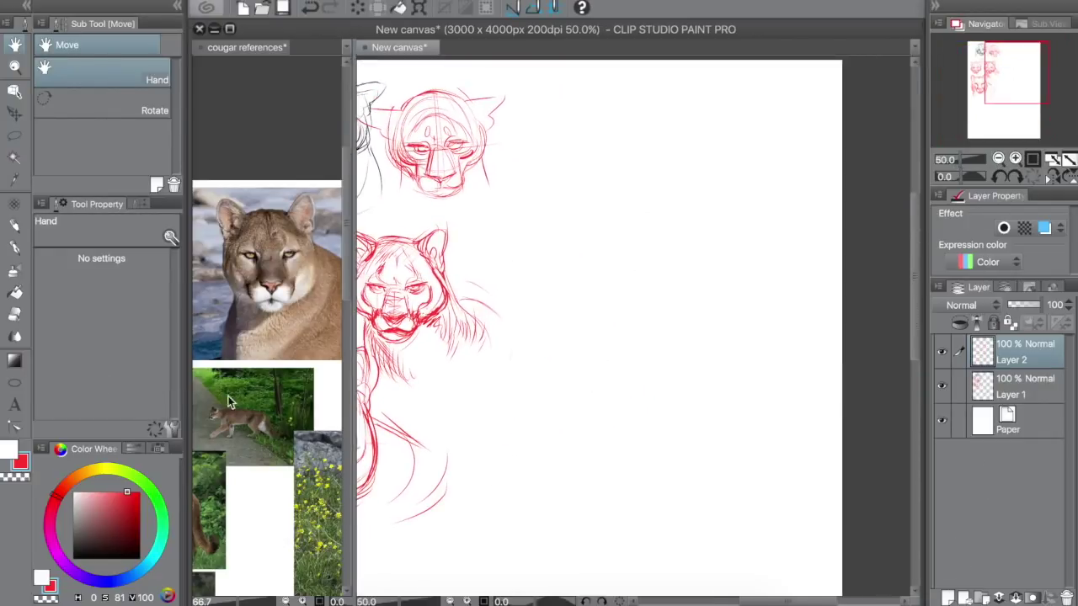
{"action": "left_click_drag", "start_coordinate": [241, 476], "coordinate": [279, 443]}
{"action": "mouse_move", "coordinate": [215, 549]}
{"action": "left_mouse_down"}
{"action": "mouse_move", "coordinate": [272, 489]}
{"action": "mouse_move", "coordinate": [275, 328]}
{"action": "left_mouse_up"}
{"action": "mouse_move", "coordinate": [278, 499]}
{"action": "left_mouse_down"}
{"action": "mouse_move", "coordinate": [278, 341]}
{"action": "mouse_move", "coordinate": [361, 248]}
{"action": "left_mouse_up"}
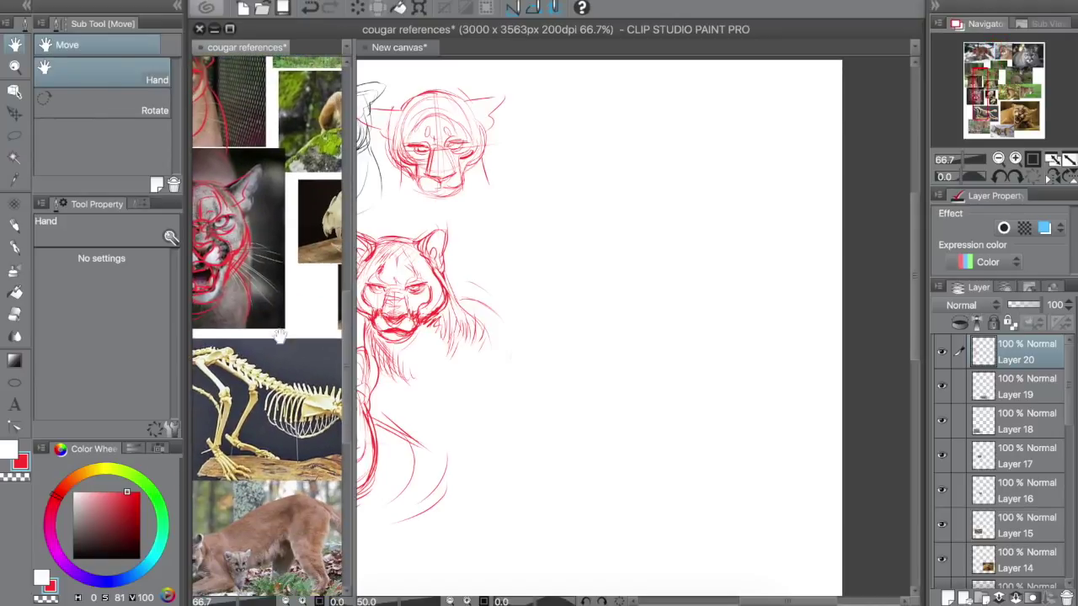
{"action": "left_click_drag", "start_coordinate": [354, 403], "coordinate": [503, 426]}
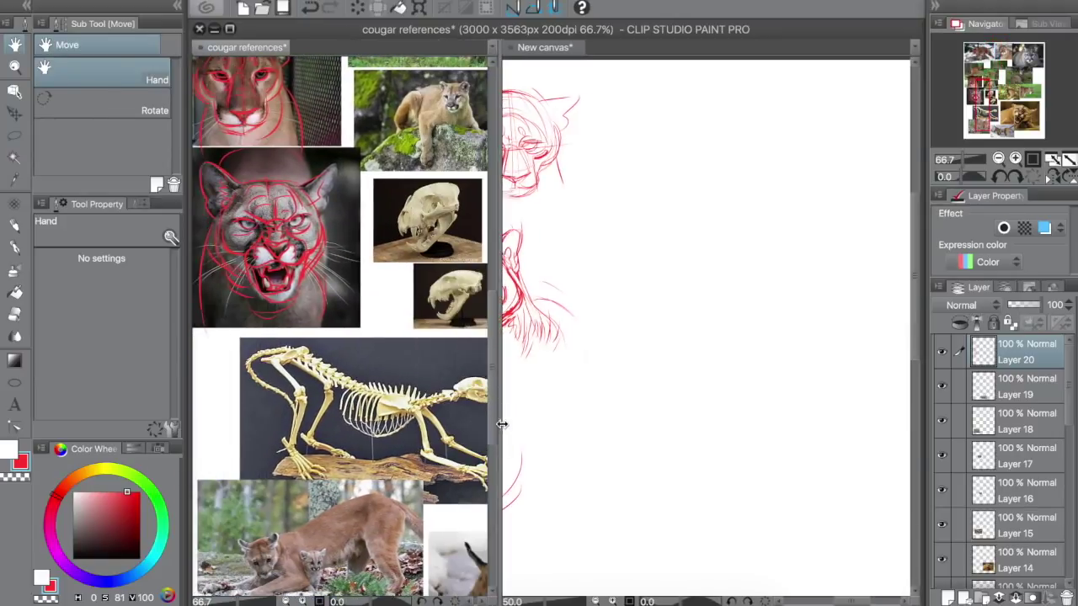
{"action": "left_click", "coordinate": [697, 307]}
{"action": "mouse_move", "coordinate": [697, 306]}
{"action": "left_mouse_down"}
{"action": "mouse_move", "coordinate": [695, 324]}
{"action": "mouse_move", "coordinate": [688, 320]}
{"action": "left_mouse_up"}
Sketch a cougar skeleton's pelvis line, curved spine, neck and oval head with the Mapping pen in the page's empty area.
{"action": "key", "text": "e"}
{"action": "key", "text": "p"}
{"action": "mouse_move", "coordinate": [767, 287]}
{"action": "left_mouse_down"}
{"action": "mouse_move", "coordinate": [782, 294]}
{"action": "mouse_move", "coordinate": [775, 286]}
{"action": "left_mouse_up"}
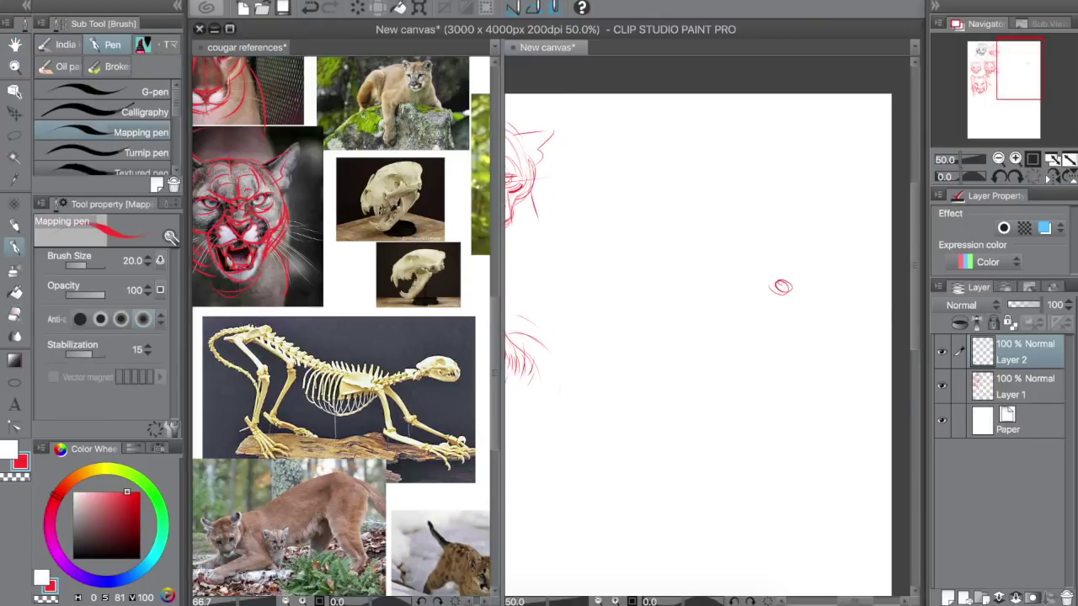
{"action": "key", "text": "ctrl+z"}
{"action": "mouse_move", "coordinate": [593, 258]}
{"action": "left_mouse_down"}
{"action": "mouse_move", "coordinate": [627, 240]}
{"action": "mouse_move", "coordinate": [738, 286]}
{"action": "left_mouse_up"}
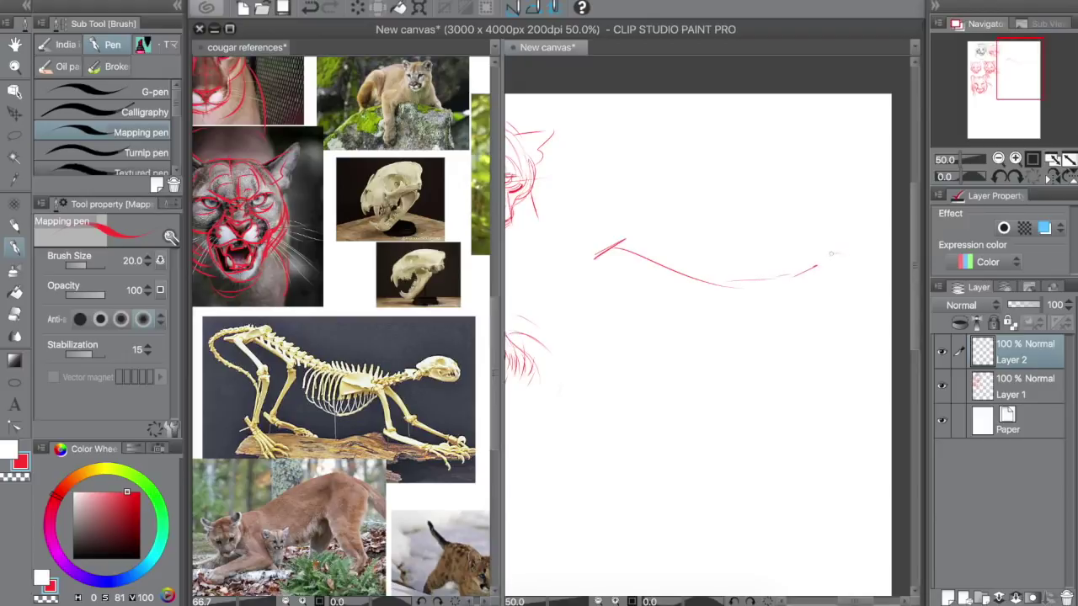
{"action": "mouse_move", "coordinate": [831, 253]}
{"action": "left_mouse_down"}
{"action": "mouse_move", "coordinate": [821, 268]}
{"action": "mouse_move", "coordinate": [734, 286]}
{"action": "mouse_move", "coordinate": [732, 305]}
{"action": "left_mouse_up"}
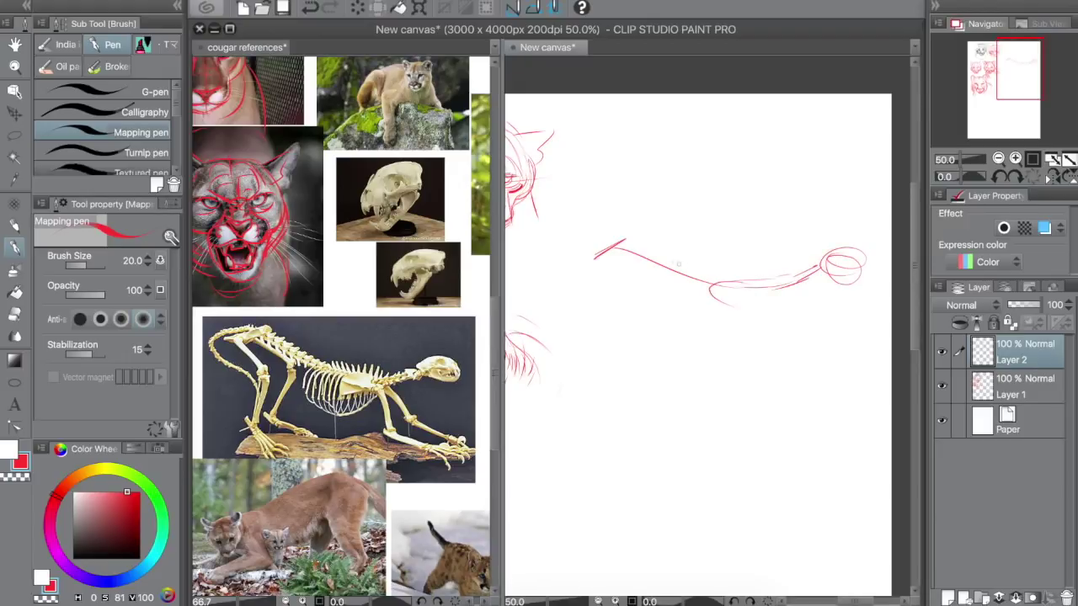
Sketch the skeleton's rib cage curve under the spine and its shoulder blade.
{"action": "left_click_drag", "start_coordinate": [664, 270], "coordinate": [659, 335]}
{"action": "left_click_drag", "start_coordinate": [658, 342], "coordinate": [768, 338]}
{"action": "left_click_drag", "start_coordinate": [789, 290], "coordinate": [746, 346]}
{"action": "left_click_drag", "start_coordinate": [739, 347], "coordinate": [786, 339]}
Sketch the skeleton's front leg with shoulder and elbow joints and a forearm stretched forward.
{"action": "mouse_move", "coordinate": [778, 301]}
{"action": "left_mouse_down"}
{"action": "mouse_move", "coordinate": [761, 273]}
{"action": "mouse_move", "coordinate": [716, 271]}
{"action": "mouse_move", "coordinate": [697, 311]}
{"action": "mouse_move", "coordinate": [768, 308]}
{"action": "mouse_move", "coordinate": [805, 357]}
{"action": "left_mouse_up"}
{"action": "left_click_drag", "start_coordinate": [783, 302], "coordinate": [803, 383]}
{"action": "mouse_move", "coordinate": [800, 324]}
{"action": "left_mouse_down"}
{"action": "mouse_move", "coordinate": [812, 389]}
{"action": "mouse_move", "coordinate": [862, 416]}
{"action": "left_mouse_up"}
{"action": "left_click_drag", "start_coordinate": [815, 398], "coordinate": [869, 418]}
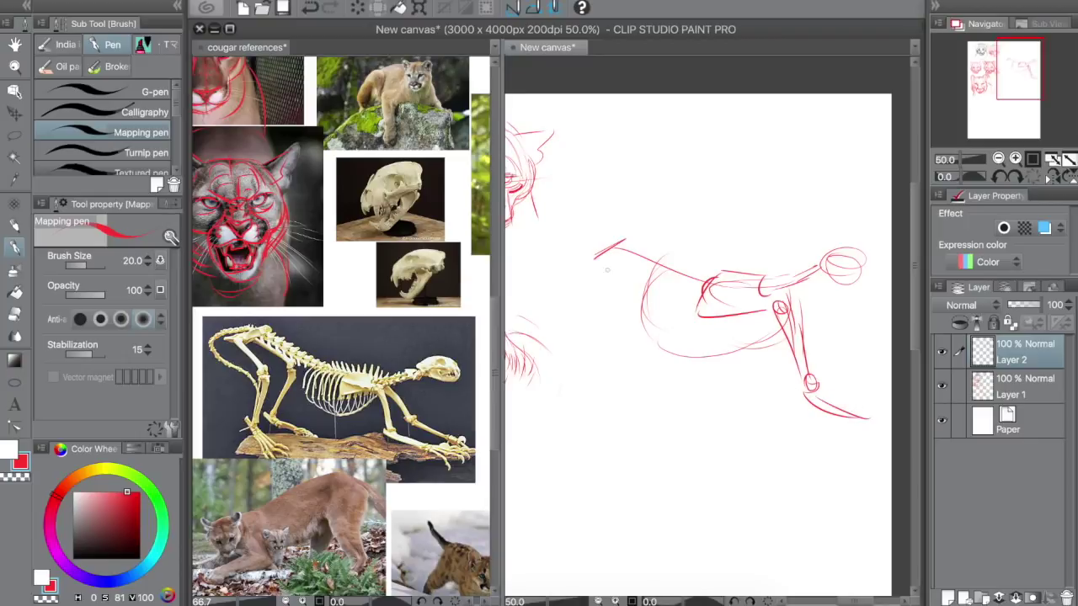
Draw the skeleton's pelvis and hind leg with hip and knee joints, heel and toes.
{"action": "mouse_move", "coordinate": [629, 223]}
{"action": "left_mouse_down"}
{"action": "mouse_move", "coordinate": [551, 258]}
{"action": "mouse_move", "coordinate": [581, 275]}
{"action": "mouse_move", "coordinate": [621, 347]}
{"action": "mouse_move", "coordinate": [590, 411]}
{"action": "left_mouse_up"}
{"action": "mouse_move", "coordinate": [627, 362]}
{"action": "left_mouse_down"}
{"action": "mouse_move", "coordinate": [577, 428]}
{"action": "mouse_move", "coordinate": [640, 473]}
{"action": "mouse_move", "coordinate": [608, 484]}
{"action": "left_mouse_up"}
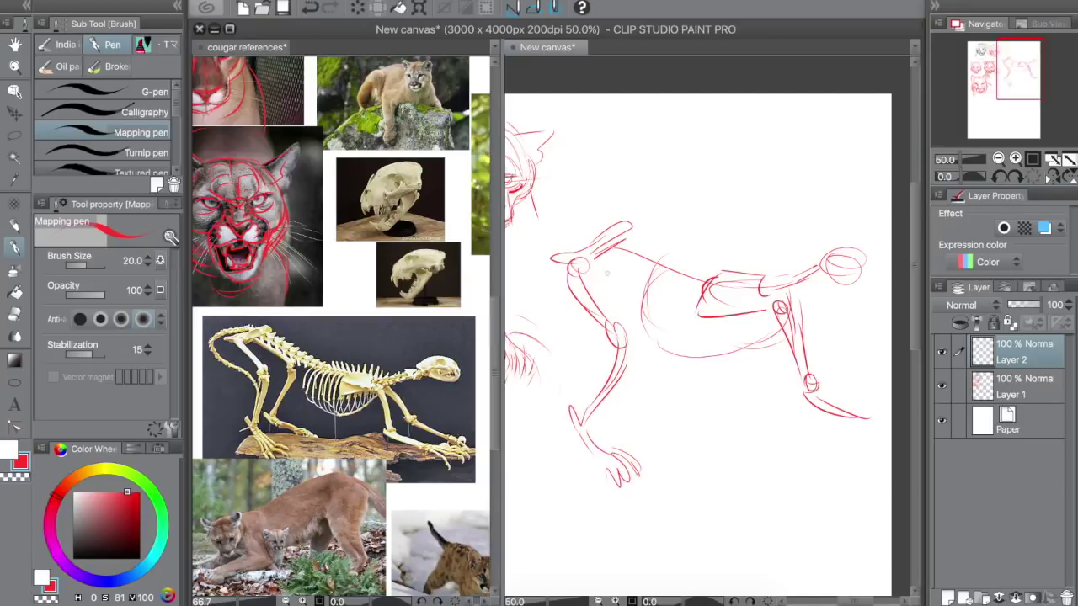
Thicken the skeleton's lower back with a second spine line, mark its vertebrae, and start the rear ribs.
{"action": "left_click_drag", "start_coordinate": [589, 266], "coordinate": [651, 276]}
{"action": "mouse_move", "coordinate": [633, 247]}
{"action": "left_mouse_down"}
{"action": "mouse_move", "coordinate": [638, 287]}
{"action": "mouse_move", "coordinate": [648, 286]}
{"action": "left_mouse_up"}
{"action": "left_click_drag", "start_coordinate": [655, 257], "coordinate": [660, 283]}
{"action": "left_click_drag", "start_coordinate": [669, 266], "coordinate": [664, 325]}
{"action": "mouse_move", "coordinate": [688, 288]}
{"action": "left_mouse_down"}
{"action": "mouse_move", "coordinate": [655, 324]}
{"action": "mouse_move", "coordinate": [670, 359]}
{"action": "left_mouse_up"}
Erase the skeleton's shoulder blade and redraw it closer to the neck.
{"action": "key", "text": "r"}
{"action": "mouse_move", "coordinate": [721, 273]}
{"action": "left_mouse_down"}
{"action": "mouse_move", "coordinate": [739, 280]}
{"action": "mouse_move", "coordinate": [740, 314]}
{"action": "mouse_move", "coordinate": [785, 294]}
{"action": "left_mouse_up"}
{"action": "key", "text": "e"}
{"action": "left_click", "coordinate": [1032, 176]}
{"action": "key", "text": "p"}
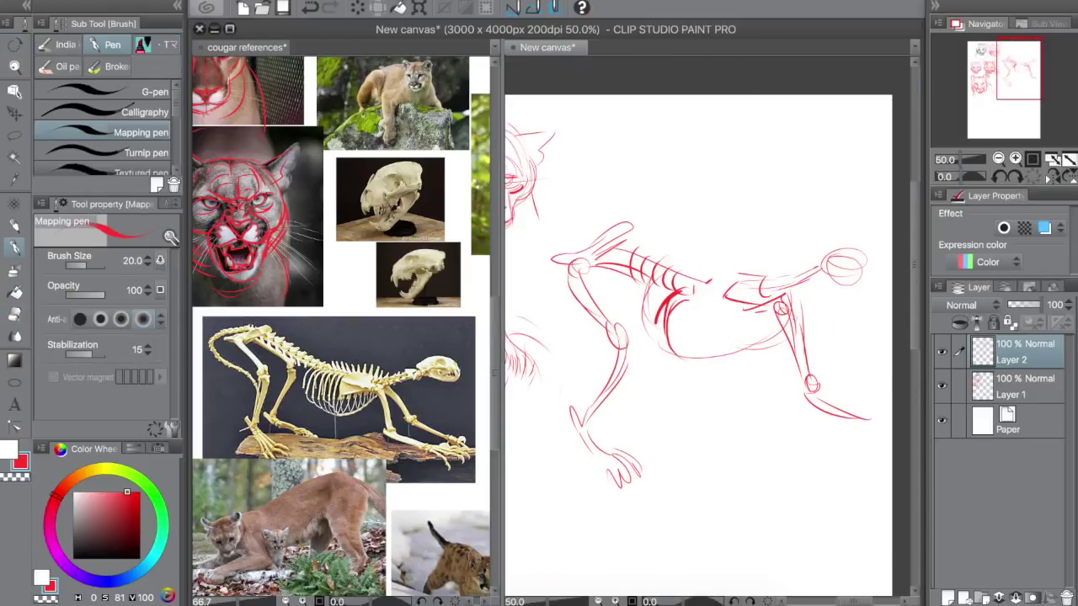
Erase the skeleton's front leg below the shoulder joint.
{"action": "key", "text": "e"}
{"action": "left_click_drag", "start_coordinate": [855, 416], "coordinate": [791, 322]}
{"action": "key", "text": "p"}
{"action": "key", "text": "e"}
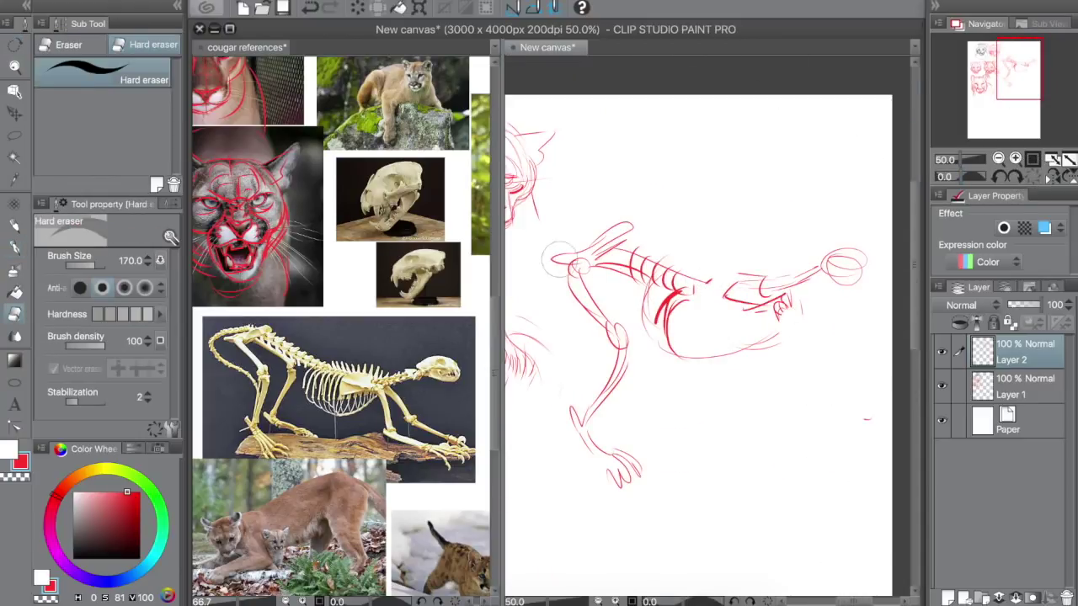
Scale the skeleton sketch down and reposition it on the page.
{"action": "key", "text": "ctrl+t"}
{"action": "left_click_drag", "start_coordinate": [608, 255], "coordinate": [610, 271]}
{"action": "left_click_drag", "start_coordinate": [651, 306], "coordinate": [613, 258]}
{"action": "left_click_drag", "start_coordinate": [573, 224], "coordinate": [611, 254]}
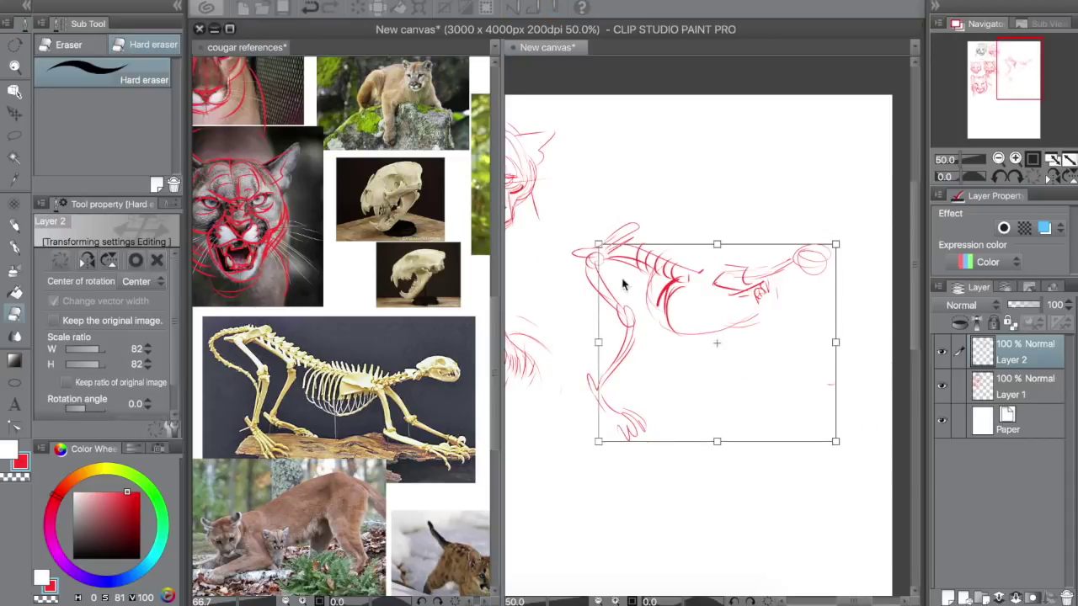
{"action": "left_click_drag", "start_coordinate": [647, 293], "coordinate": [612, 262]}
{"action": "key", "text": "Return"}
Erase the skeleton's shoulder, neck and head, and redraw the spine as a longer curve sweeping forward.
{"action": "left_click_drag", "start_coordinate": [712, 269], "coordinate": [756, 243]}
{"action": "key", "text": "p"}
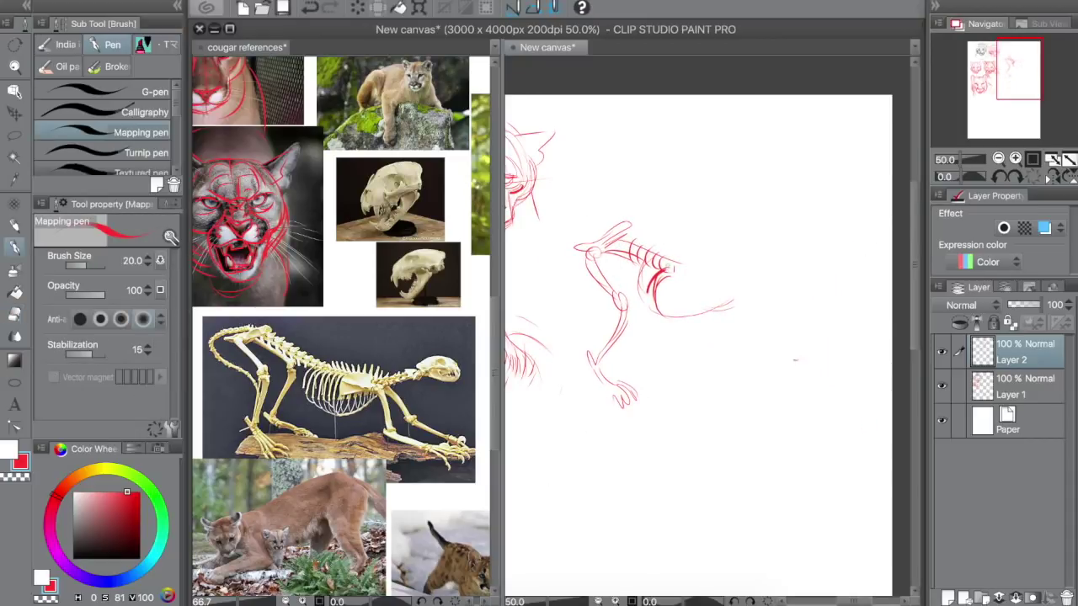
{"action": "left_click_drag", "start_coordinate": [670, 267], "coordinate": [792, 299]}
Shrink the skeleton with its extended spine slightly further.
{"action": "key", "text": "ctrl+t"}
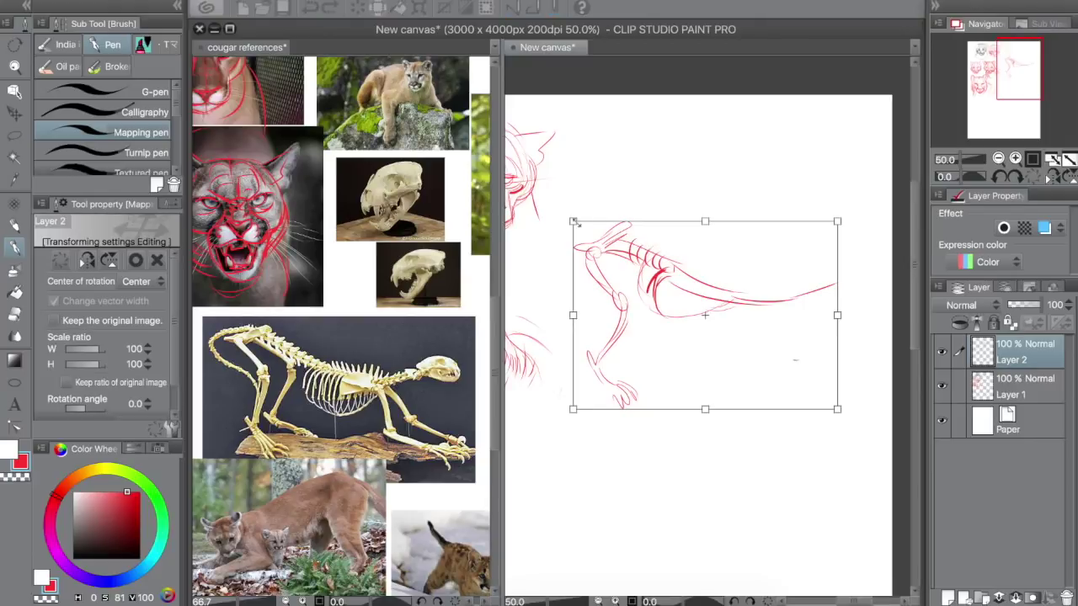
{"action": "left_click_drag", "start_coordinate": [573, 217], "coordinate": [618, 289]}
{"action": "key", "text": "Return"}
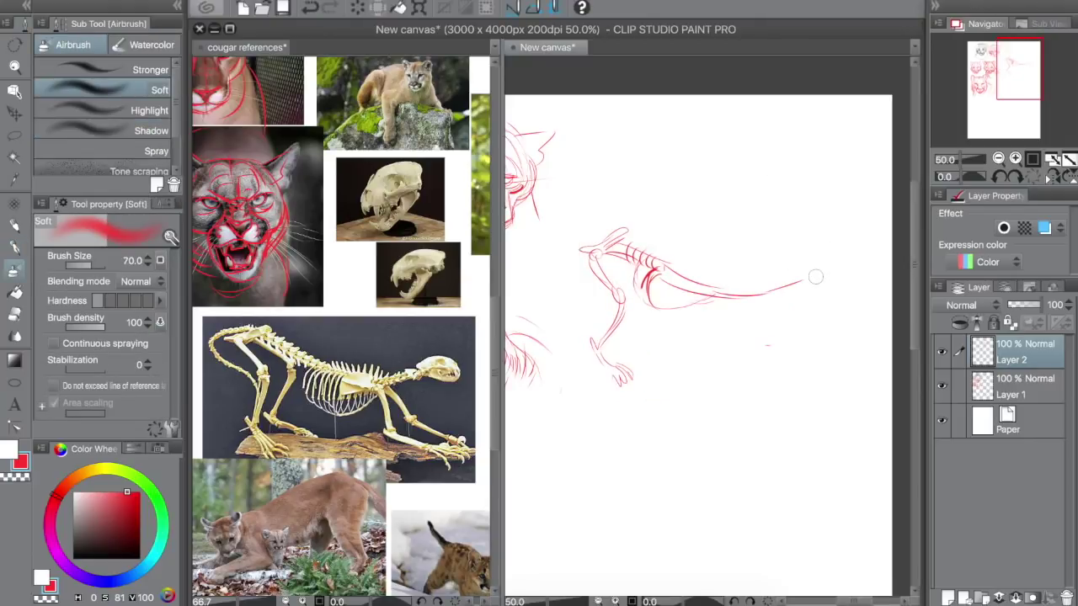
Draw the skeleton's oval head, its shoulder blade, and the tall vertebral spines above the shoulders.
{"action": "key", "text": "p"}
{"action": "mouse_move", "coordinate": [824, 272]}
{"action": "left_mouse_down"}
{"action": "mouse_move", "coordinate": [850, 268]}
{"action": "mouse_move", "coordinate": [819, 275]}
{"action": "mouse_move", "coordinate": [799, 297]}
{"action": "left_mouse_up"}
{"action": "left_click_drag", "start_coordinate": [791, 287], "coordinate": [783, 302]}
{"action": "mouse_move", "coordinate": [786, 291]}
{"action": "left_mouse_down"}
{"action": "mouse_move", "coordinate": [779, 298]}
{"action": "mouse_move", "coordinate": [794, 299]}
{"action": "left_mouse_up"}
{"action": "mouse_move", "coordinate": [764, 254]}
{"action": "left_mouse_down"}
{"action": "mouse_move", "coordinate": [772, 288]}
{"action": "mouse_move", "coordinate": [738, 287]}
{"action": "left_mouse_up"}
{"action": "mouse_move", "coordinate": [726, 282]}
{"action": "left_mouse_down"}
{"action": "mouse_move", "coordinate": [708, 272]}
{"action": "mouse_move", "coordinate": [740, 264]}
{"action": "mouse_move", "coordinate": [788, 288]}
{"action": "mouse_move", "coordinate": [738, 292]}
{"action": "left_mouse_up"}
{"action": "key", "text": "e"}
{"action": "key", "text": "p"}
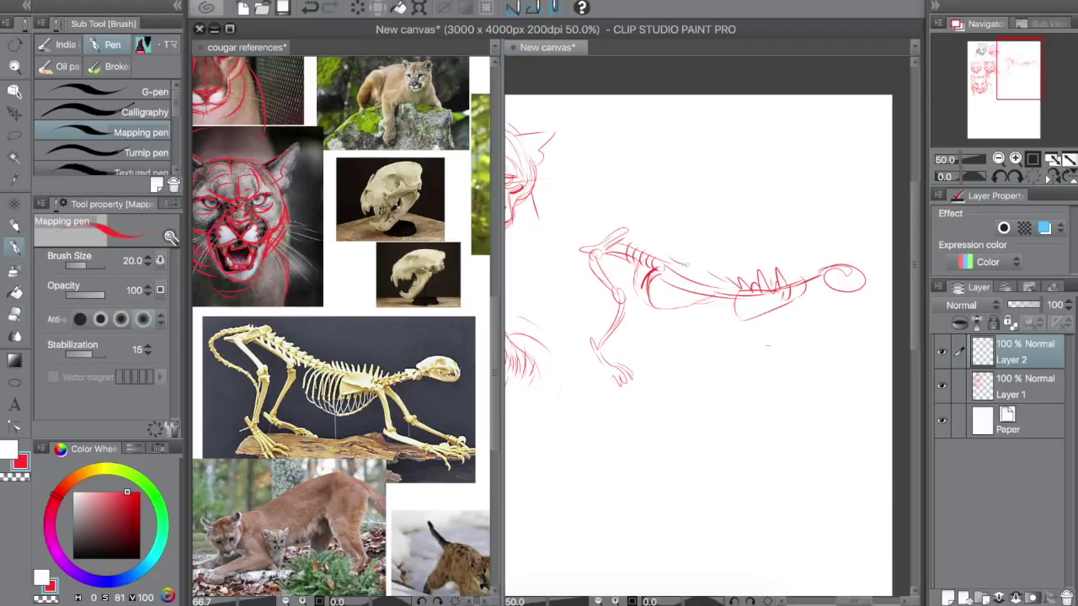
Outline the skeleton's rib cage beneath the spine and fill it with curved ribs.
{"action": "mouse_move", "coordinate": [686, 264]}
{"action": "left_mouse_down"}
{"action": "mouse_move", "coordinate": [699, 293]}
{"action": "mouse_move", "coordinate": [675, 310]}
{"action": "mouse_move", "coordinate": [713, 353]}
{"action": "mouse_move", "coordinate": [779, 315]}
{"action": "left_mouse_up"}
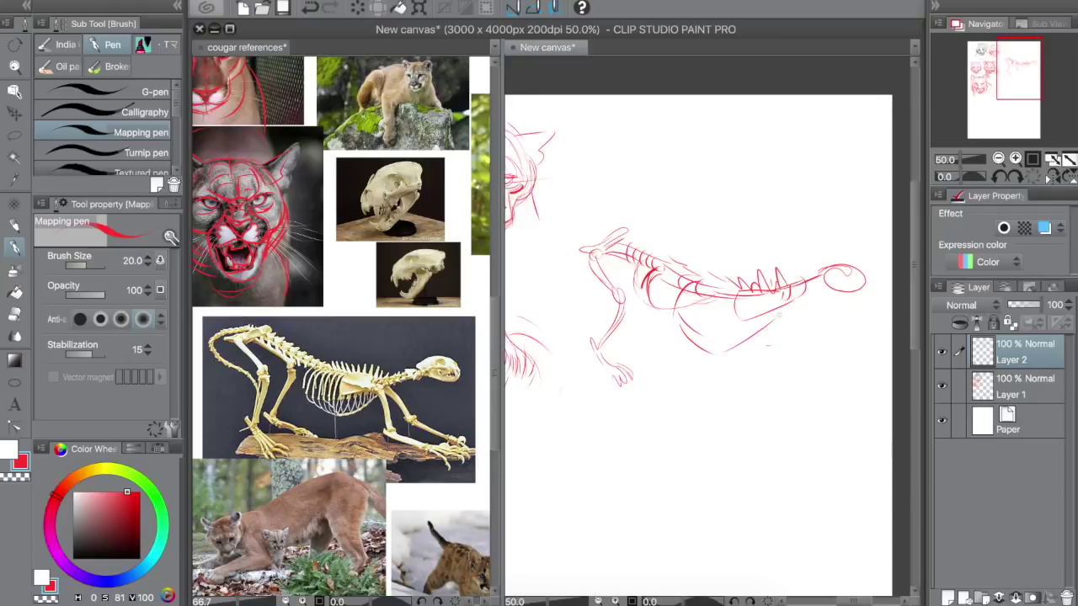
{"action": "mouse_move", "coordinate": [741, 350]}
{"action": "left_mouse_down"}
{"action": "mouse_move", "coordinate": [791, 304]}
{"action": "mouse_move", "coordinate": [724, 349]}
{"action": "left_mouse_up"}
{"action": "mouse_move", "coordinate": [679, 286]}
{"action": "left_mouse_down"}
{"action": "mouse_move", "coordinate": [695, 329]}
{"action": "mouse_move", "coordinate": [704, 325]}
{"action": "left_mouse_up"}
{"action": "left_click_drag", "start_coordinate": [692, 319], "coordinate": [711, 349]}
{"action": "left_click_drag", "start_coordinate": [732, 297], "coordinate": [728, 340]}
{"action": "left_click_drag", "start_coordinate": [748, 298], "coordinate": [744, 338]}
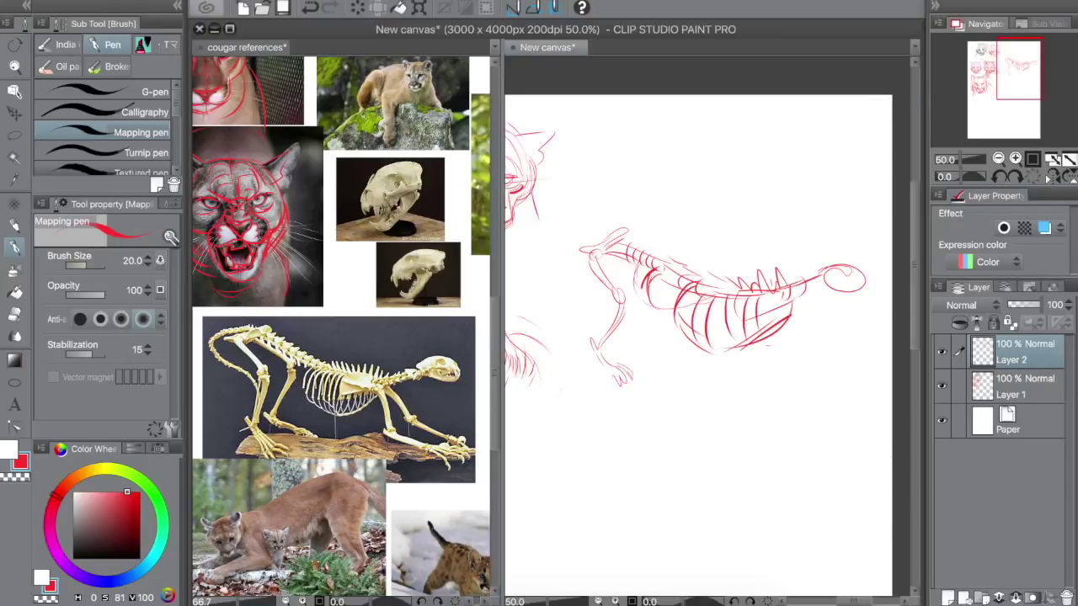
Draw the skeleton's two front legs reaching forward with joints and paws, and add the neck, eye socket and jaw to the head.
{"action": "mouse_move", "coordinate": [789, 298]}
{"action": "left_mouse_down"}
{"action": "mouse_move", "coordinate": [780, 300]}
{"action": "mouse_move", "coordinate": [809, 370]}
{"action": "mouse_move", "coordinate": [801, 379]}
{"action": "mouse_move", "coordinate": [852, 406]}
{"action": "left_mouse_up"}
{"action": "mouse_move", "coordinate": [808, 389]}
{"action": "left_mouse_down"}
{"action": "mouse_move", "coordinate": [854, 414]}
{"action": "mouse_move", "coordinate": [891, 408]}
{"action": "left_mouse_up"}
{"action": "mouse_move", "coordinate": [807, 305]}
{"action": "left_mouse_down"}
{"action": "mouse_move", "coordinate": [846, 360]}
{"action": "mouse_move", "coordinate": [891, 384]}
{"action": "left_mouse_up"}
{"action": "left_click_drag", "start_coordinate": [844, 370], "coordinate": [891, 393]}
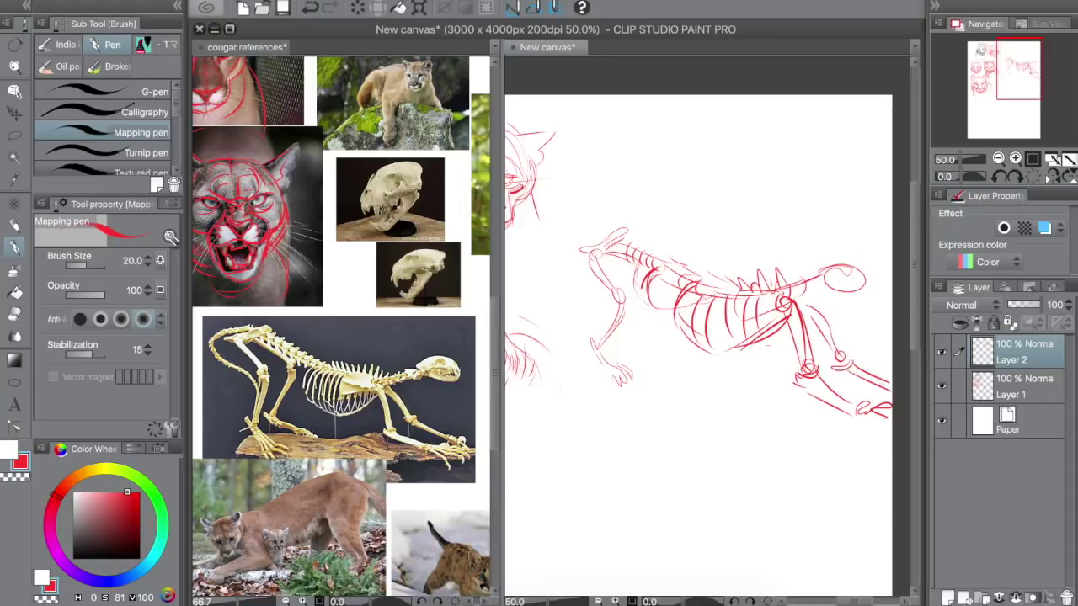
{"action": "mouse_move", "coordinate": [795, 300]}
{"action": "left_mouse_down"}
{"action": "mouse_move", "coordinate": [818, 271]}
{"action": "mouse_move", "coordinate": [834, 278]}
{"action": "mouse_move", "coordinate": [859, 253]}
{"action": "mouse_move", "coordinate": [884, 261]}
{"action": "left_mouse_up"}
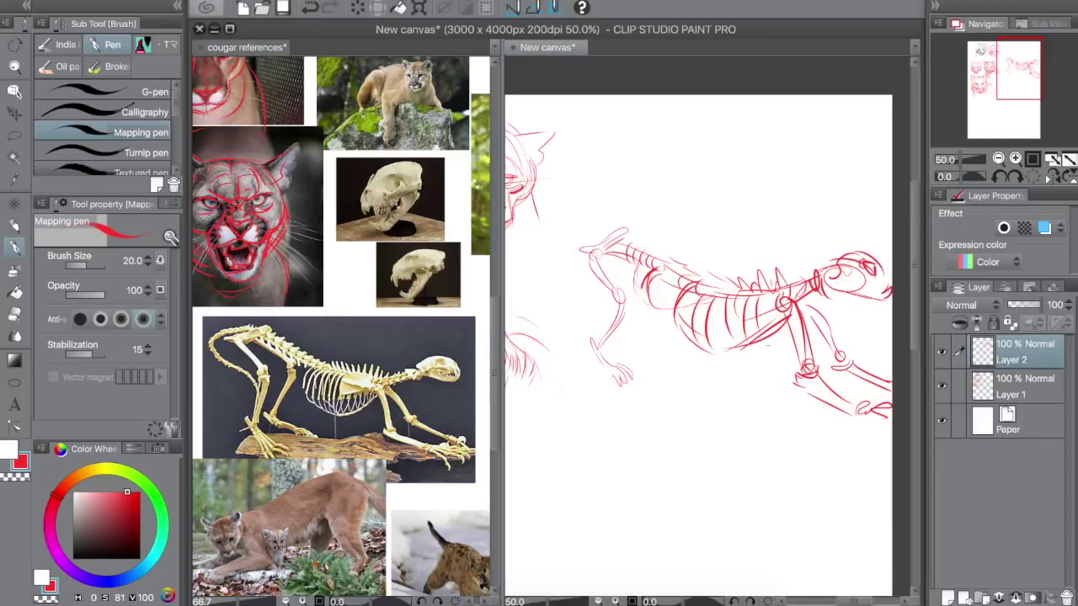
Shrink the whole skeleton slightly and reposition it within the canvas.
{"action": "key", "text": "ctrl+t"}
{"action": "mouse_move", "coordinate": [895, 224]}
{"action": "left_mouse_down"}
{"action": "mouse_move", "coordinate": [854, 237]}
{"action": "mouse_move", "coordinate": [765, 298]}
{"action": "mouse_move", "coordinate": [895, 322]}
{"action": "mouse_move", "coordinate": [888, 278]}
{"action": "left_mouse_up"}
{"action": "key", "text": "Return"}
Lasso the skeleton's head and front legs, scale them to 88 percent and fit them back against the shoulders.
{"action": "left_click", "coordinate": [15, 135]}
{"action": "key", "text": "ctrl+t"}
{"action": "left_click_drag", "start_coordinate": [863, 459], "coordinate": [856, 439]}
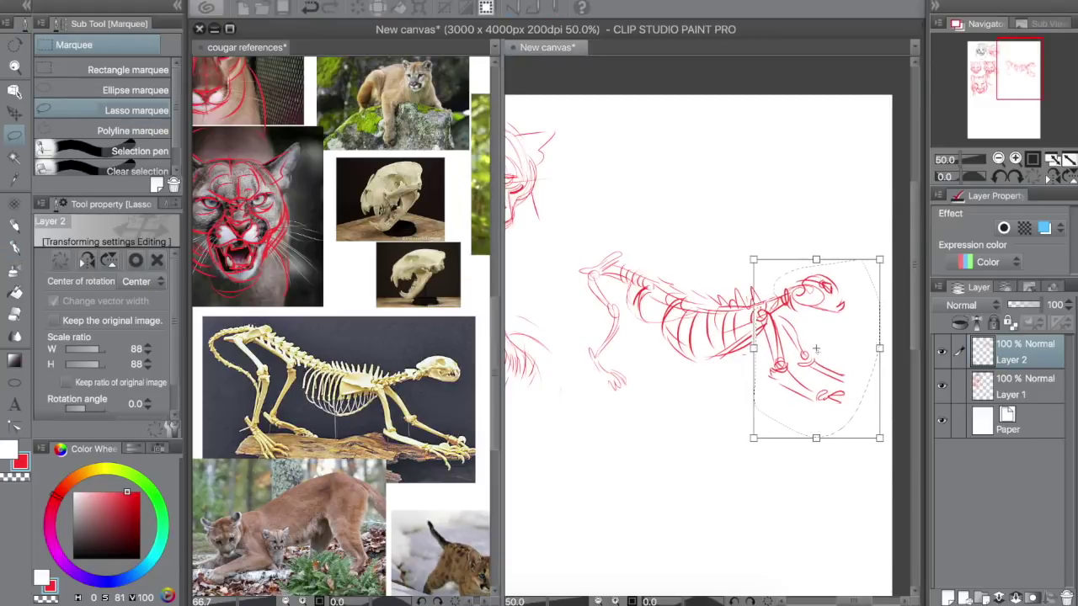
{"action": "key", "text": "Return"}
{"action": "key", "text": "ctrl+d"}
{"action": "key", "text": "b"}
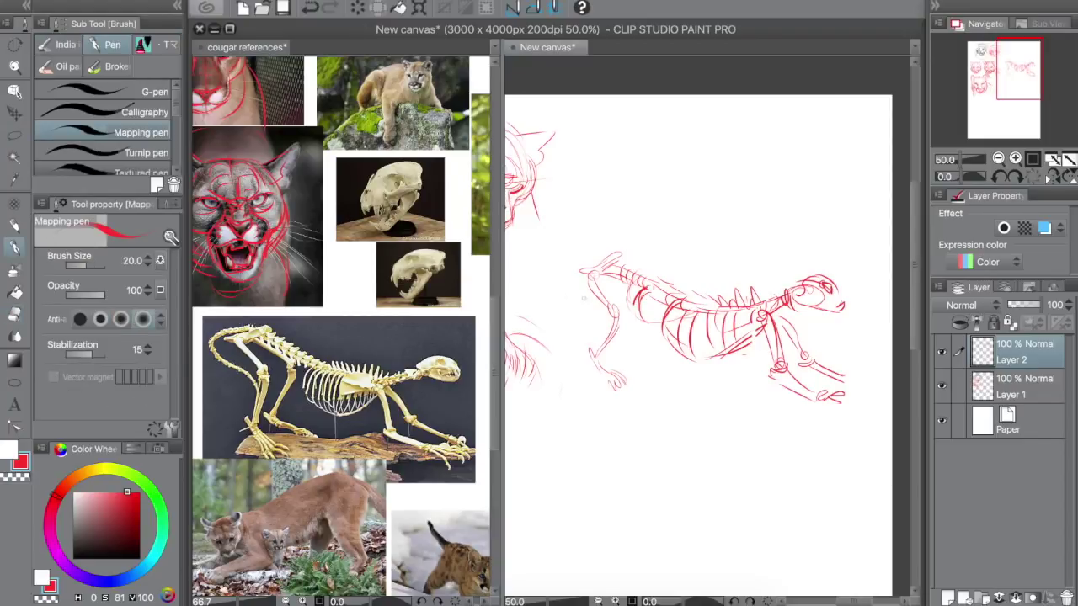
Redraw the near hind leg with its knee joint and paw, and add a ground line and the far hind leg.
{"action": "mouse_move", "coordinate": [589, 280]}
{"action": "left_mouse_down"}
{"action": "mouse_move", "coordinate": [612, 320]}
{"action": "mouse_move", "coordinate": [623, 314]}
{"action": "mouse_move", "coordinate": [615, 362]}
{"action": "left_mouse_up"}
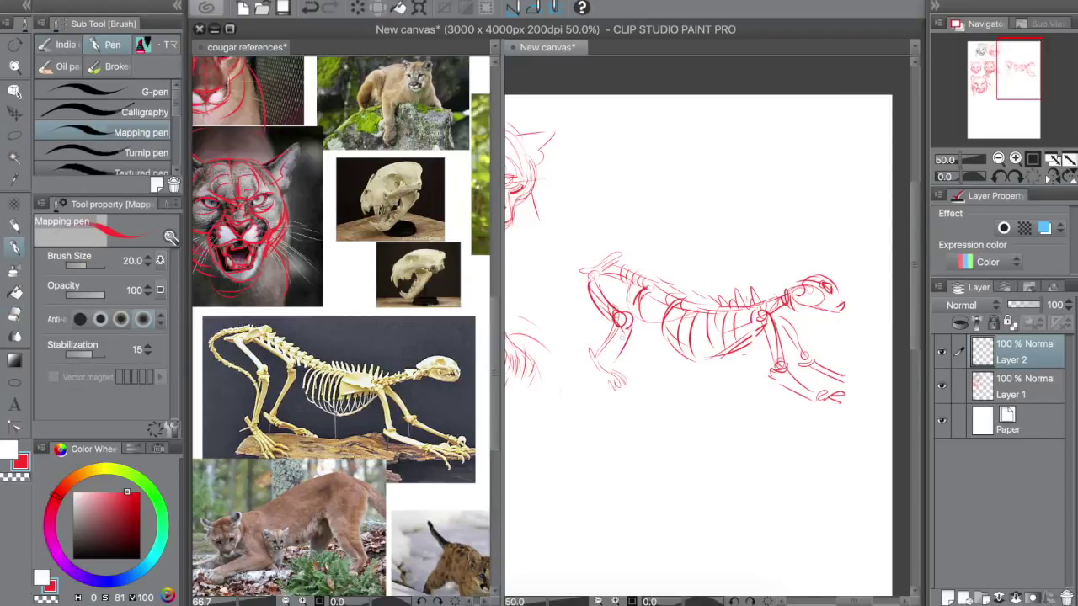
{"action": "mouse_move", "coordinate": [621, 322]}
{"action": "left_mouse_down"}
{"action": "mouse_move", "coordinate": [588, 392]}
{"action": "mouse_move", "coordinate": [600, 412]}
{"action": "mouse_move", "coordinate": [639, 414]}
{"action": "mouse_move", "coordinate": [569, 400]}
{"action": "mouse_move", "coordinate": [740, 417]}
{"action": "left_mouse_up"}
{"action": "key", "text": "e"}
{"action": "key", "text": "b"}
{"action": "key", "text": "ctrl+z"}
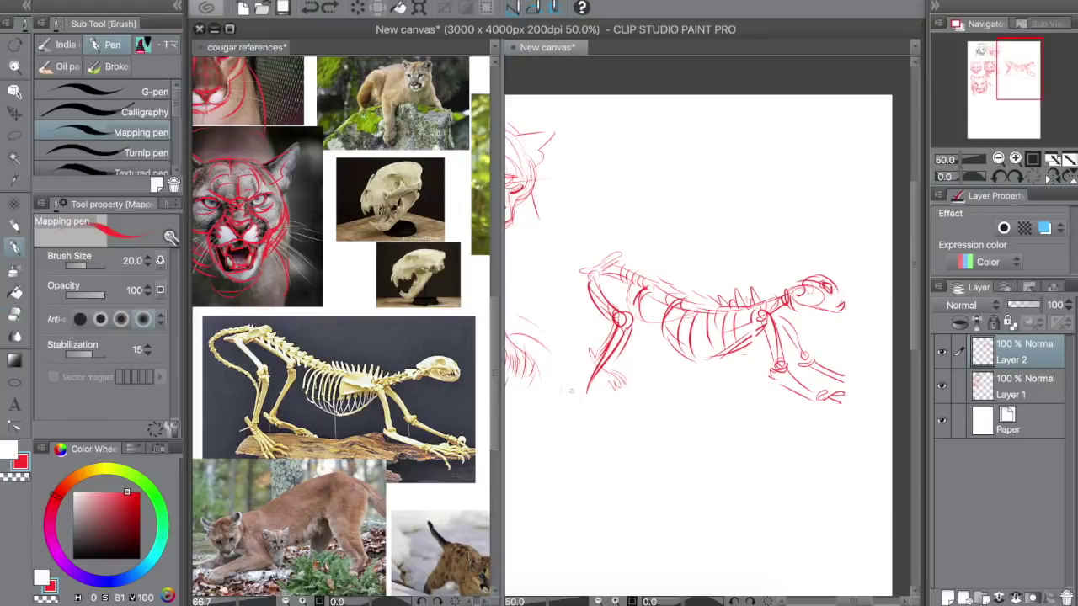
{"action": "left_click_drag", "start_coordinate": [565, 392], "coordinate": [863, 402]}
{"action": "mouse_move", "coordinate": [576, 363]}
{"action": "left_mouse_down"}
{"action": "mouse_move", "coordinate": [593, 396]}
{"action": "mouse_move", "coordinate": [639, 399]}
{"action": "mouse_move", "coordinate": [636, 410]}
{"action": "left_mouse_up"}
{"action": "mouse_move", "coordinate": [609, 287]}
{"action": "left_mouse_down"}
{"action": "mouse_move", "coordinate": [660, 313]}
{"action": "mouse_move", "coordinate": [638, 368]}
{"action": "mouse_move", "coordinate": [659, 392]}
{"action": "left_mouse_up"}
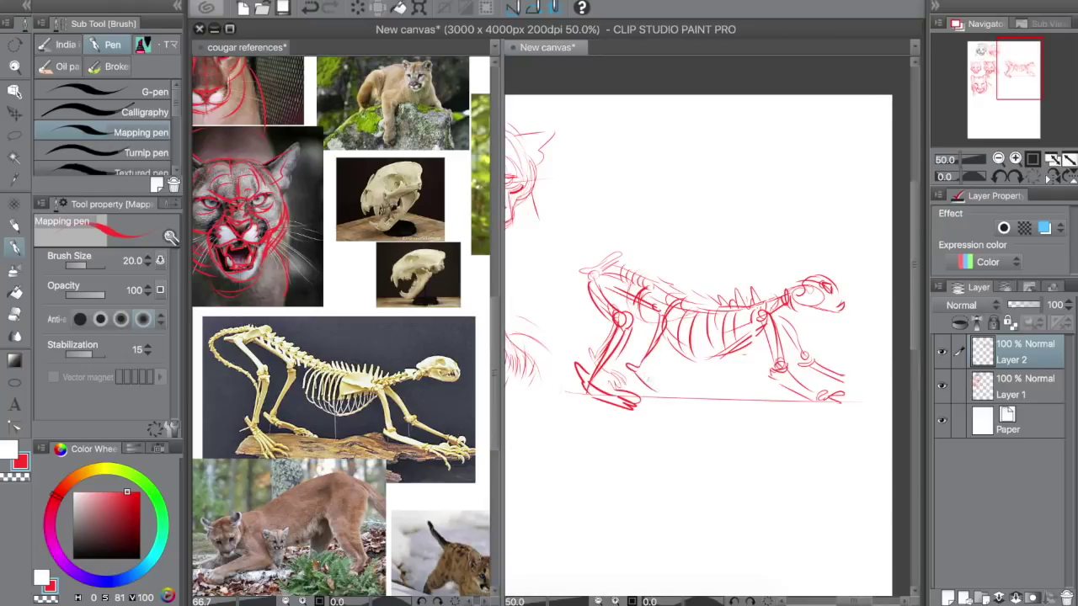
Draw the long tail curving down behind the pelvis, and reinforce the skeleton's rib cage and shoulder blade.
{"action": "left_click_drag", "start_coordinate": [610, 255], "coordinate": [558, 307]}
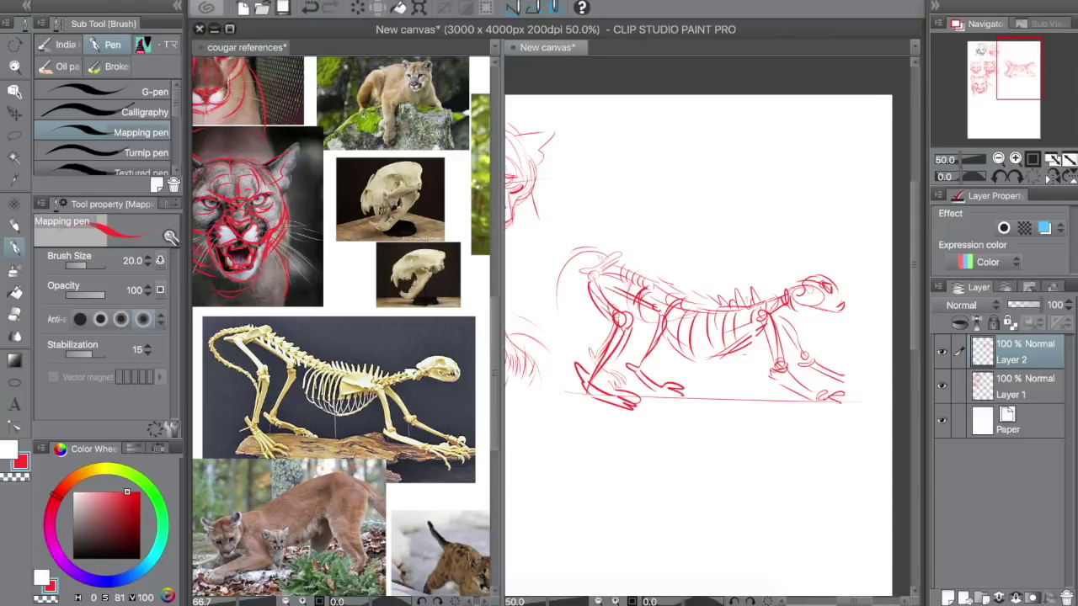
{"action": "mouse_move", "coordinate": [603, 251]}
{"action": "left_mouse_down"}
{"action": "mouse_move", "coordinate": [547, 280]}
{"action": "mouse_move", "coordinate": [549, 322]}
{"action": "mouse_move", "coordinate": [623, 379]}
{"action": "mouse_move", "coordinate": [562, 301]}
{"action": "left_mouse_up"}
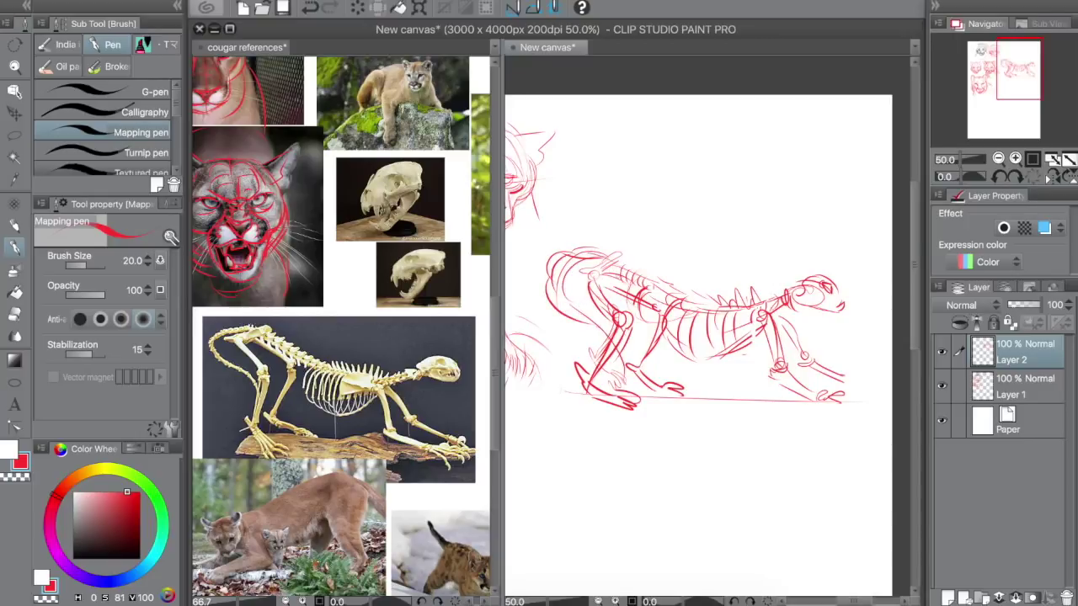
{"action": "left_click_drag", "start_coordinate": [642, 297], "coordinate": [720, 318]}
{"action": "left_click_drag", "start_coordinate": [672, 356], "coordinate": [773, 339]}
{"action": "mouse_move", "coordinate": [703, 328]}
{"action": "left_mouse_down"}
{"action": "mouse_move", "coordinate": [766, 318]}
{"action": "mouse_move", "coordinate": [733, 307]}
{"action": "left_mouse_up"}
{"action": "left_click_drag", "start_coordinate": [729, 295], "coordinate": [702, 305]}
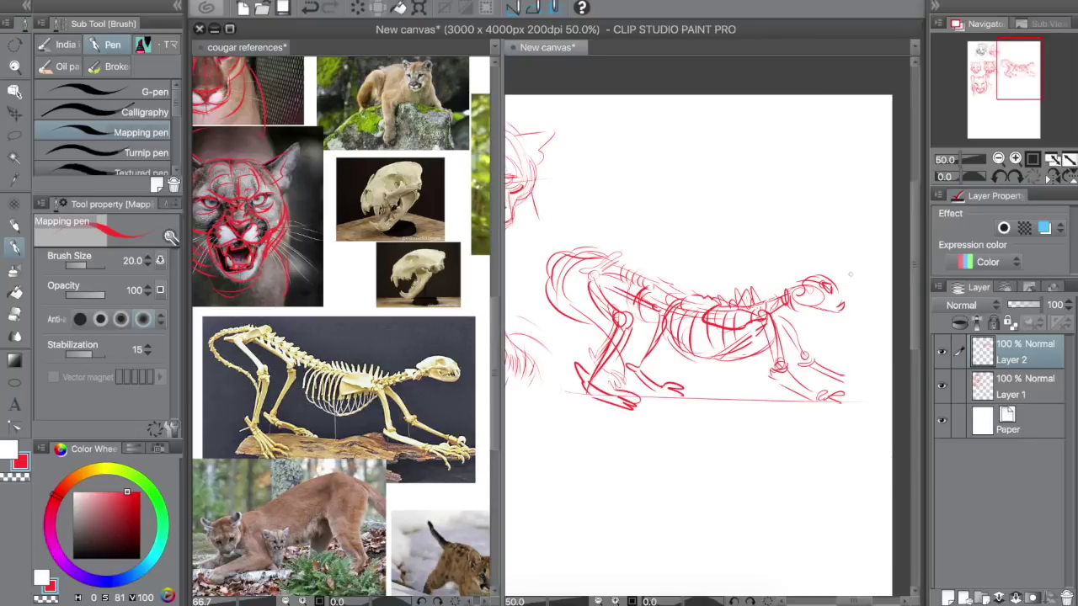
Darken the skeleton's skull and jaw outline, and define the pelvis and the vertebrae of the lower back.
{"action": "left_click_drag", "start_coordinate": [787, 291], "coordinate": [815, 275]}
{"action": "left_click_drag", "start_coordinate": [847, 303], "coordinate": [795, 315]}
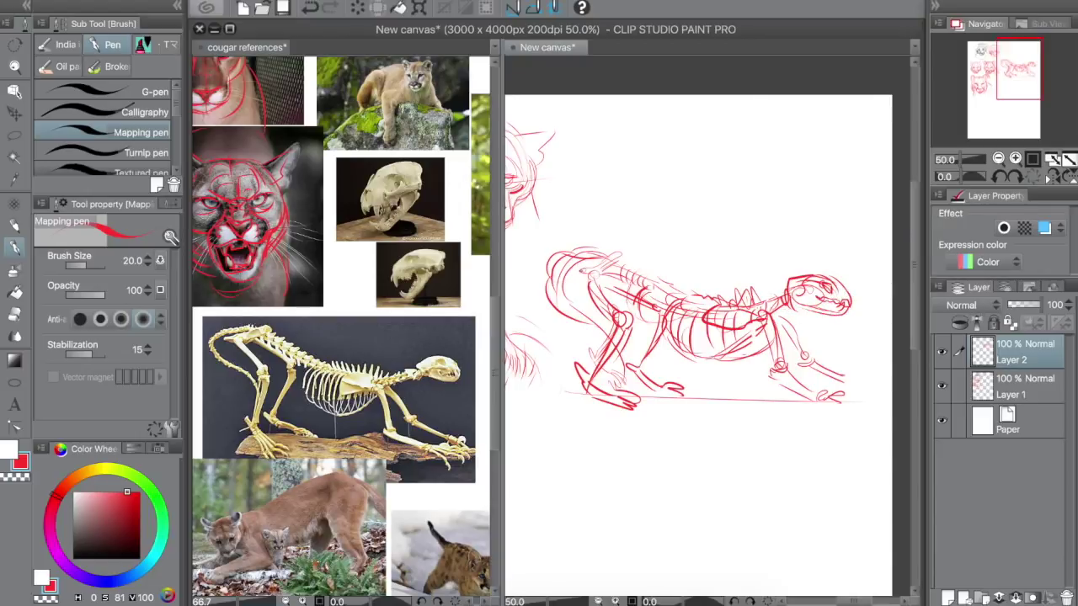
{"action": "mouse_move", "coordinate": [582, 275]}
{"action": "left_mouse_down"}
{"action": "mouse_move", "coordinate": [624, 253]}
{"action": "mouse_move", "coordinate": [648, 286]}
{"action": "mouse_move", "coordinate": [711, 305]}
{"action": "left_mouse_up"}
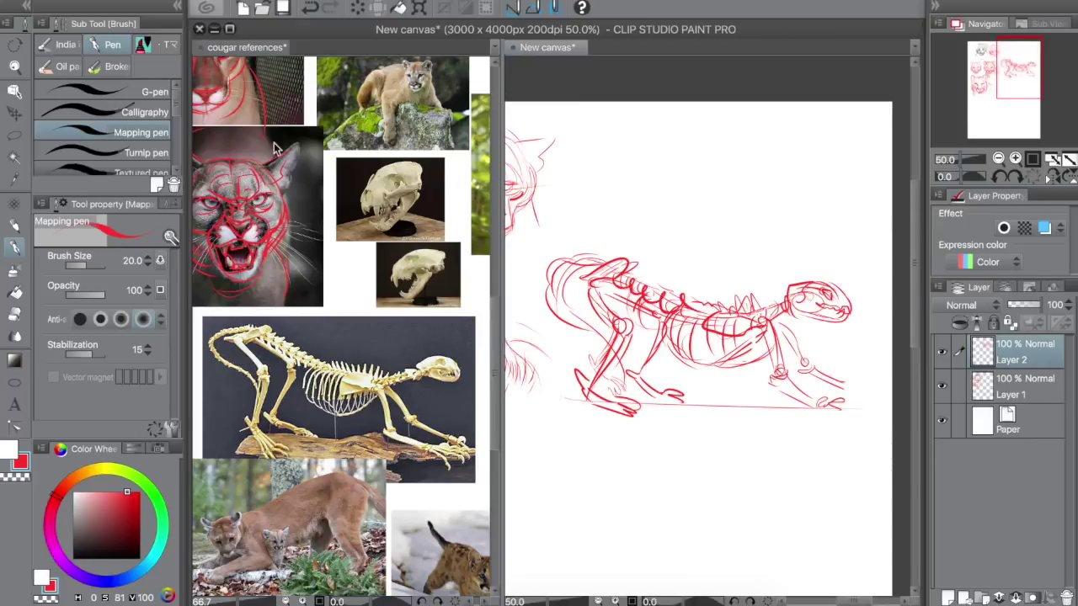
Examine the two cougar skull photos in the reference document up close.
{"action": "left_click", "coordinate": [14, 66]}
{"action": "left_click", "coordinate": [459, 305]}
{"action": "left_click", "coordinate": [459, 304]}
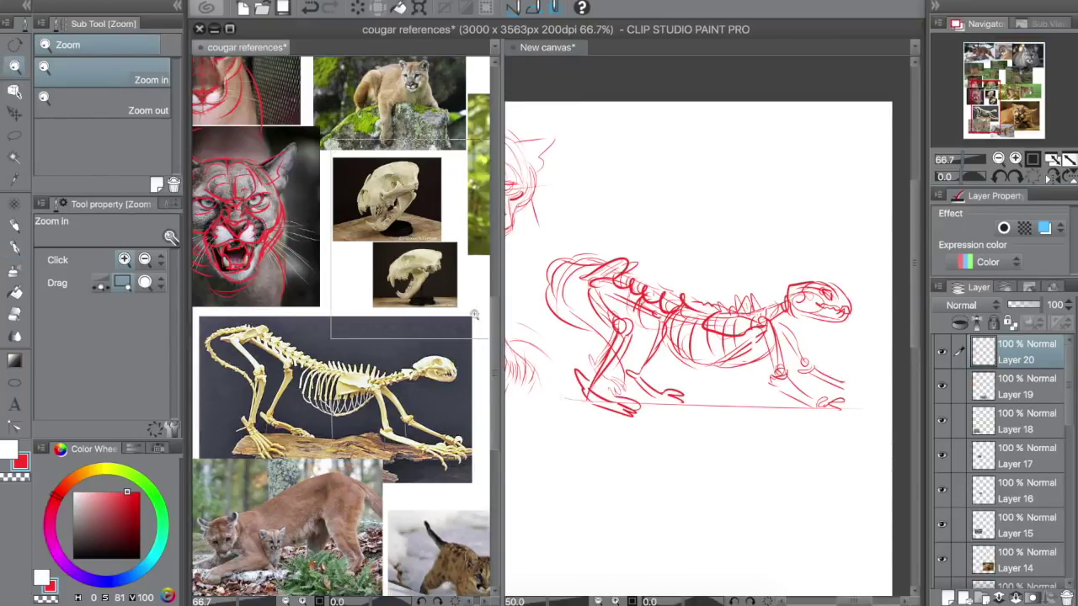
{"action": "left_click", "coordinate": [450, 301]}
{"action": "left_click", "coordinate": [429, 396]}
{"action": "key", "text": "h"}
{"action": "left_click_drag", "start_coordinate": [439, 335], "coordinate": [445, 330]}
Move the entire skeleton sketch upward to free the space beneath it.
{"action": "left_click", "coordinate": [650, 257]}
{"action": "key", "text": "super+t"}
{"action": "left_click_drag", "start_coordinate": [647, 312], "coordinate": [648, 244]}
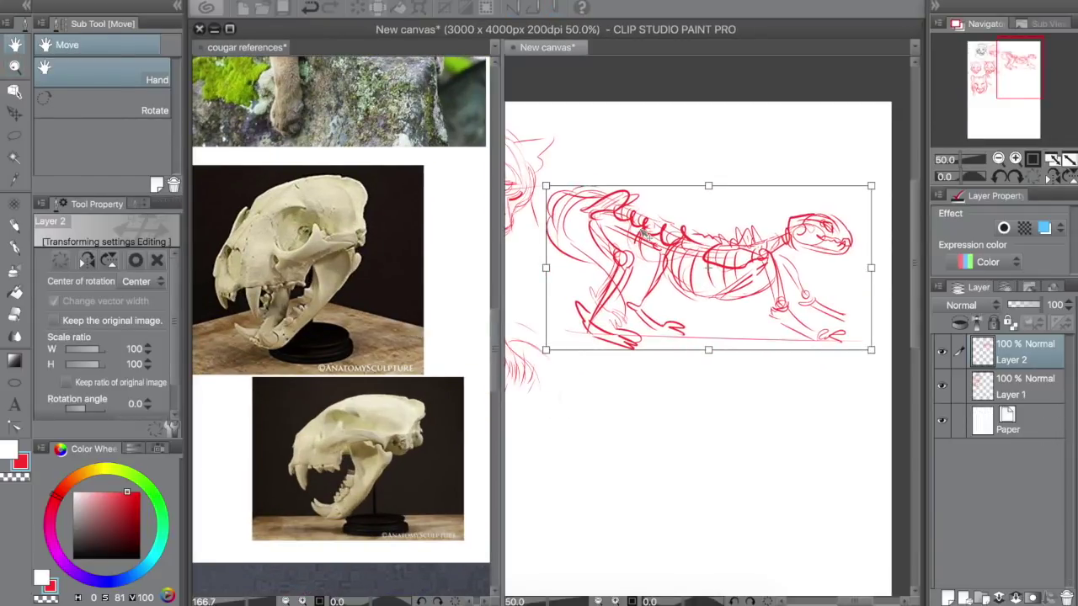
{"action": "key", "text": "Return"}
Block in a large skull below the skeleton with a round cranium, the muzzle profile, a nose opening and an upper canine.
{"action": "key", "text": "p"}
{"action": "mouse_move", "coordinate": [677, 386]}
{"action": "left_mouse_down"}
{"action": "mouse_move", "coordinate": [610, 414]}
{"action": "mouse_move", "coordinate": [594, 459]}
{"action": "left_mouse_up"}
{"action": "left_click_drag", "start_coordinate": [585, 472], "coordinate": [606, 470]}
{"action": "left_click_drag", "start_coordinate": [634, 392], "coordinate": [717, 385]}
{"action": "mouse_move", "coordinate": [628, 396]}
{"action": "left_mouse_down"}
{"action": "mouse_move", "coordinate": [720, 399]}
{"action": "mouse_move", "coordinate": [700, 390]}
{"action": "mouse_move", "coordinate": [725, 393]}
{"action": "mouse_move", "coordinate": [741, 375]}
{"action": "mouse_move", "coordinate": [753, 433]}
{"action": "left_mouse_up"}
{"action": "mouse_move", "coordinate": [689, 381]}
{"action": "left_mouse_down"}
{"action": "mouse_move", "coordinate": [702, 385]}
{"action": "mouse_move", "coordinate": [725, 458]}
{"action": "left_mouse_up"}
{"action": "left_click_drag", "start_coordinate": [717, 389], "coordinate": [686, 495]}
{"action": "mouse_move", "coordinate": [623, 406]}
{"action": "left_mouse_down"}
{"action": "mouse_move", "coordinate": [630, 395]}
{"action": "mouse_move", "coordinate": [625, 480]}
{"action": "left_mouse_up"}
{"action": "mouse_move", "coordinate": [626, 399]}
{"action": "left_mouse_down"}
{"action": "mouse_move", "coordinate": [582, 491]}
{"action": "mouse_move", "coordinate": [588, 475]}
{"action": "mouse_move", "coordinate": [597, 499]}
{"action": "mouse_move", "coordinate": [594, 485]}
{"action": "mouse_move", "coordinate": [588, 537]}
{"action": "mouse_move", "coordinate": [582, 530]}
{"action": "mouse_move", "coordinate": [605, 536]}
{"action": "mouse_move", "coordinate": [630, 514]}
{"action": "mouse_move", "coordinate": [658, 514]}
{"action": "mouse_move", "coordinate": [631, 560]}
{"action": "left_mouse_up"}
{"action": "left_click_drag", "start_coordinate": [653, 513], "coordinate": [643, 559]}
{"action": "left_click_drag", "start_coordinate": [639, 519], "coordinate": [632, 559]}
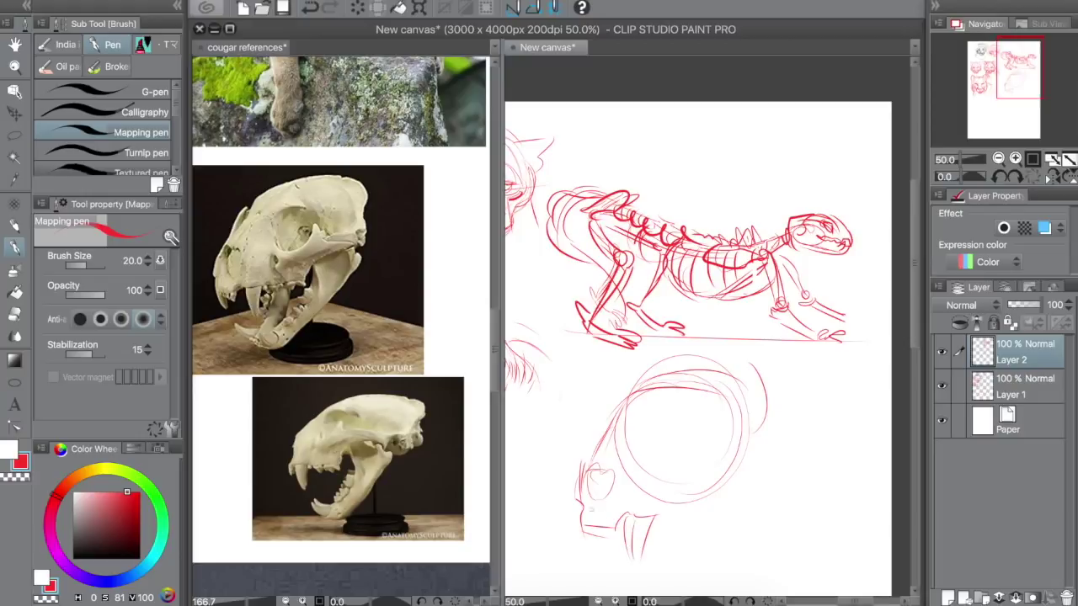
Add the skull's front canine and incisors, its eye socket, the cheekbone, and the crown line sweeping back to the rear crest.
{"action": "left_click_drag", "start_coordinate": [584, 506], "coordinate": [578, 549]}
{"action": "mouse_move", "coordinate": [679, 476]}
{"action": "left_mouse_down"}
{"action": "mouse_move", "coordinate": [650, 441]}
{"action": "mouse_move", "coordinate": [662, 416]}
{"action": "mouse_move", "coordinate": [697, 418]}
{"action": "mouse_move", "coordinate": [668, 436]}
{"action": "mouse_move", "coordinate": [677, 458]}
{"action": "mouse_move", "coordinate": [702, 455]}
{"action": "mouse_move", "coordinate": [714, 431]}
{"action": "mouse_move", "coordinate": [729, 485]}
{"action": "left_mouse_up"}
{"action": "mouse_move", "coordinate": [657, 369]}
{"action": "left_mouse_down"}
{"action": "mouse_move", "coordinate": [603, 411]}
{"action": "mouse_move", "coordinate": [595, 444]}
{"action": "left_mouse_up"}
{"action": "left_click_drag", "start_coordinate": [622, 398], "coordinate": [605, 432]}
{"action": "mouse_move", "coordinate": [633, 381]}
{"action": "left_mouse_down"}
{"action": "mouse_move", "coordinate": [783, 353]}
{"action": "mouse_move", "coordinate": [796, 426]}
{"action": "left_mouse_up"}
{"action": "left_click_drag", "start_coordinate": [790, 369], "coordinate": [783, 441]}
{"action": "left_click_drag", "start_coordinate": [697, 378], "coordinate": [758, 432]}
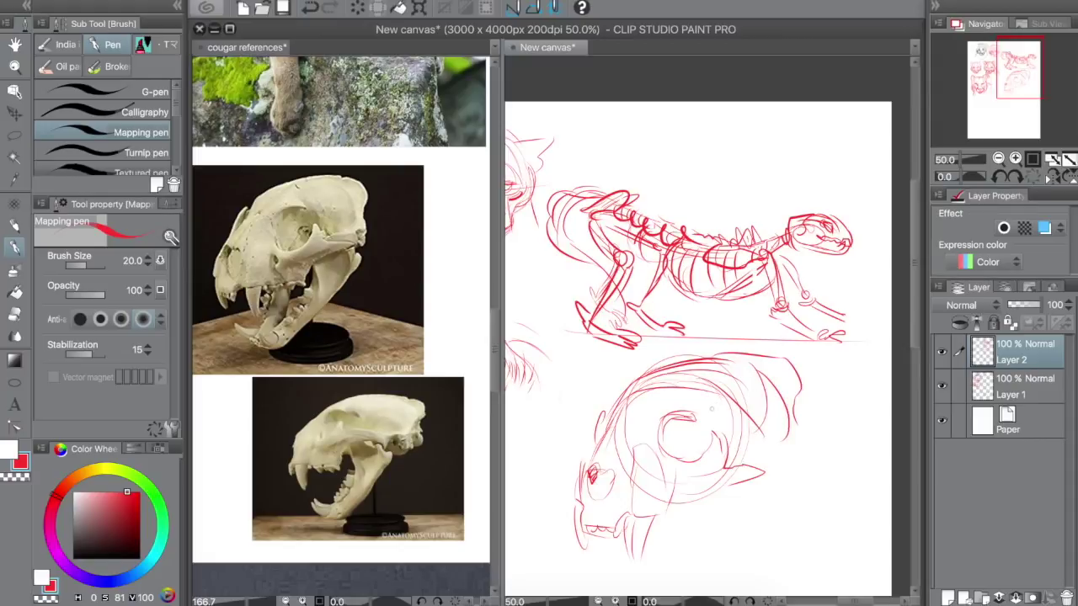
Hatch the upper edge of the eye socket, extend the cheekbone, and draw the upper molars and open lower jaw.
{"action": "left_click_drag", "start_coordinate": [695, 416], "coordinate": [712, 406]}
{"action": "mouse_move", "coordinate": [710, 428]}
{"action": "left_mouse_down"}
{"action": "mouse_move", "coordinate": [721, 411]}
{"action": "mouse_move", "coordinate": [706, 404]}
{"action": "mouse_move", "coordinate": [716, 406]}
{"action": "left_mouse_up"}
{"action": "left_click_drag", "start_coordinate": [726, 419], "coordinate": [735, 404]}
{"action": "left_click_drag", "start_coordinate": [687, 465], "coordinate": [700, 441]}
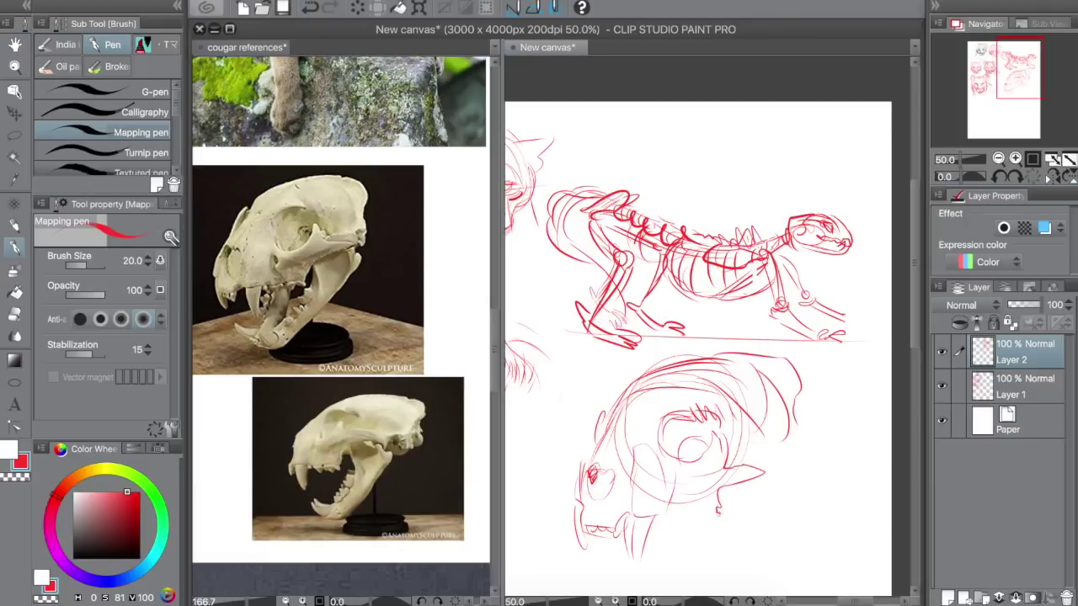
{"action": "left_click_drag", "start_coordinate": [717, 505], "coordinate": [650, 528]}
{"action": "mouse_move", "coordinate": [721, 492]}
{"action": "left_mouse_down"}
{"action": "mouse_move", "coordinate": [740, 456]}
{"action": "mouse_move", "coordinate": [778, 443]}
{"action": "mouse_move", "coordinate": [776, 457]}
{"action": "mouse_move", "coordinate": [799, 438]}
{"action": "mouse_move", "coordinate": [791, 486]}
{"action": "mouse_move", "coordinate": [735, 506]}
{"action": "mouse_move", "coordinate": [739, 522]}
{"action": "mouse_move", "coordinate": [717, 528]}
{"action": "mouse_move", "coordinate": [674, 581]}
{"action": "mouse_move", "coordinate": [631, 564]}
{"action": "mouse_move", "coordinate": [630, 593]}
{"action": "left_mouse_up"}
{"action": "left_click_drag", "start_coordinate": [1005, 93], "coordinate": [1003, 105]}
{"action": "left_click_drag", "start_coordinate": [693, 482], "coordinate": [666, 504]}
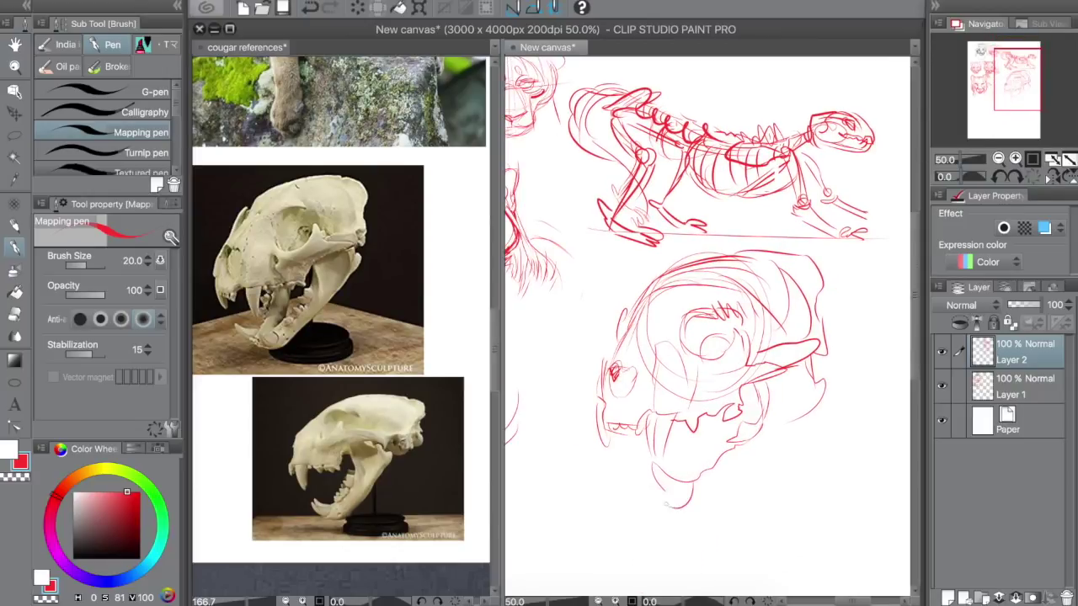
Draw the lower canines, hatch the upper and lower fangs, and outline the underside of the jaw back to its hinge.
{"action": "left_click_drag", "start_coordinate": [612, 470], "coordinate": [623, 500]}
{"action": "left_click_drag", "start_coordinate": [650, 464], "coordinate": [639, 483]}
{"action": "left_click_drag", "start_coordinate": [705, 420], "coordinate": [697, 462]}
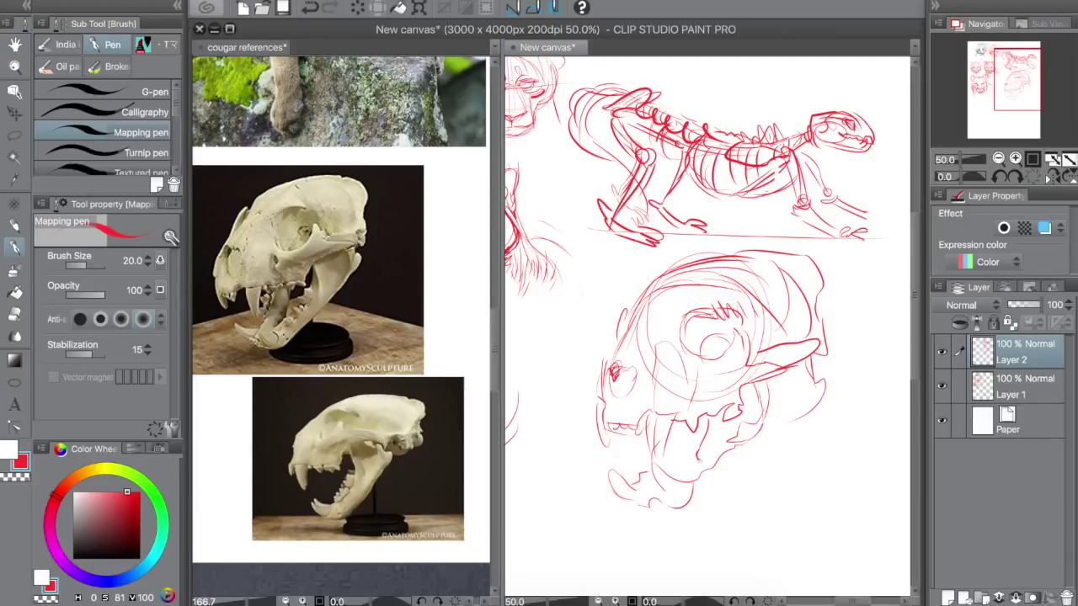
{"action": "mouse_move", "coordinate": [651, 414]}
{"action": "left_mouse_down"}
{"action": "mouse_move", "coordinate": [663, 459]}
{"action": "mouse_move", "coordinate": [675, 417]}
{"action": "left_mouse_up"}
{"action": "mouse_move", "coordinate": [597, 418]}
{"action": "left_mouse_down"}
{"action": "mouse_move", "coordinate": [604, 446]}
{"action": "mouse_move", "coordinate": [612, 426]}
{"action": "mouse_move", "coordinate": [663, 430]}
{"action": "left_mouse_up"}
{"action": "left_click_drag", "start_coordinate": [666, 419], "coordinate": [661, 432]}
{"action": "mouse_move", "coordinate": [670, 482]}
{"action": "left_mouse_down"}
{"action": "mouse_move", "coordinate": [678, 501]}
{"action": "mouse_move", "coordinate": [697, 495]}
{"action": "left_mouse_up"}
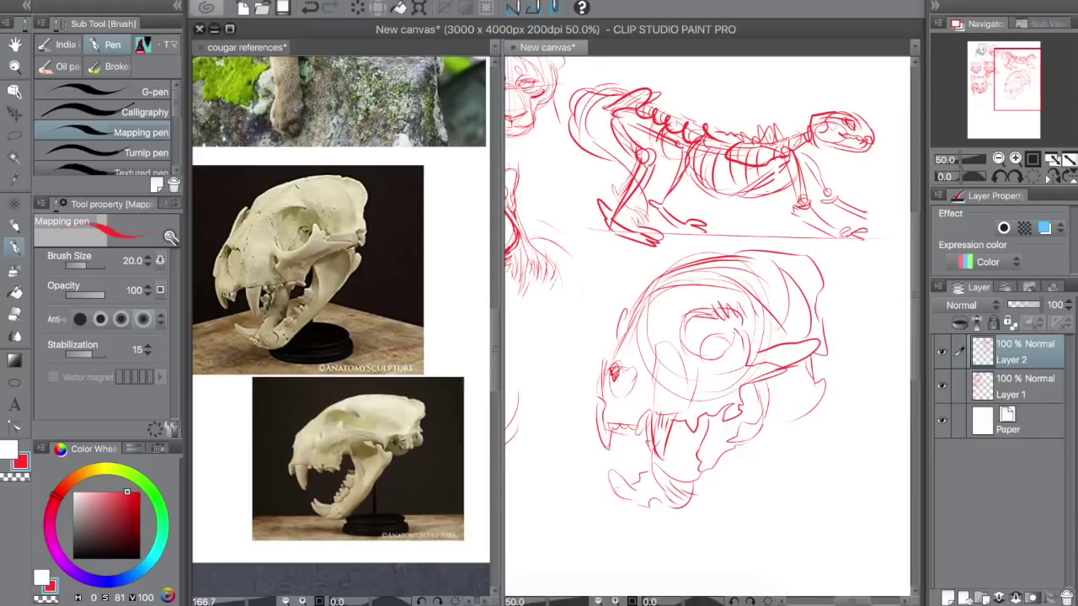
{"action": "mouse_move", "coordinate": [614, 487]}
{"action": "left_mouse_down"}
{"action": "mouse_move", "coordinate": [637, 509]}
{"action": "mouse_move", "coordinate": [698, 510]}
{"action": "mouse_move", "coordinate": [680, 508]}
{"action": "mouse_move", "coordinate": [746, 482]}
{"action": "mouse_move", "coordinate": [787, 444]}
{"action": "left_mouse_up"}
{"action": "left_click_drag", "start_coordinate": [729, 487], "coordinate": [804, 416]}
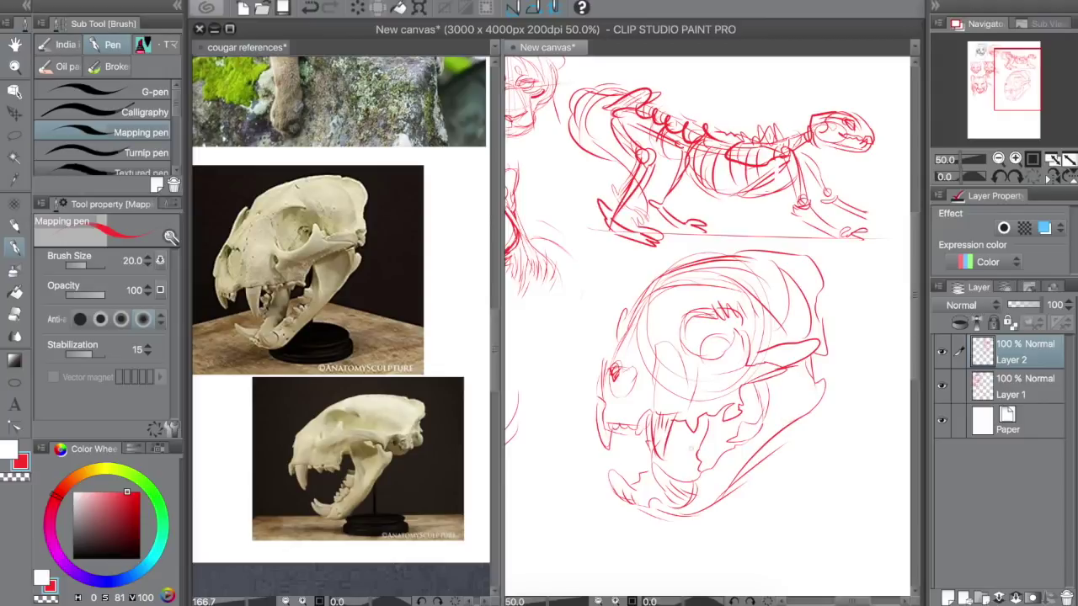
Sketch the lower molars along the jaw and strengthen the bridge and side of the skull's nose.
{"action": "mouse_move", "coordinate": [705, 426]}
{"action": "left_mouse_down"}
{"action": "mouse_move", "coordinate": [732, 410]}
{"action": "mouse_move", "coordinate": [719, 463]}
{"action": "mouse_move", "coordinate": [696, 485]}
{"action": "left_mouse_up"}
{"action": "mouse_move", "coordinate": [635, 320]}
{"action": "left_mouse_down"}
{"action": "mouse_move", "coordinate": [603, 369]}
{"action": "mouse_move", "coordinate": [630, 361]}
{"action": "left_mouse_up"}
{"action": "mouse_move", "coordinate": [638, 328]}
{"action": "left_mouse_down"}
{"action": "mouse_move", "coordinate": [627, 367]}
{"action": "mouse_move", "coordinate": [637, 421]}
{"action": "left_mouse_up"}
{"action": "left_click_drag", "start_coordinate": [606, 382], "coordinate": [622, 413]}
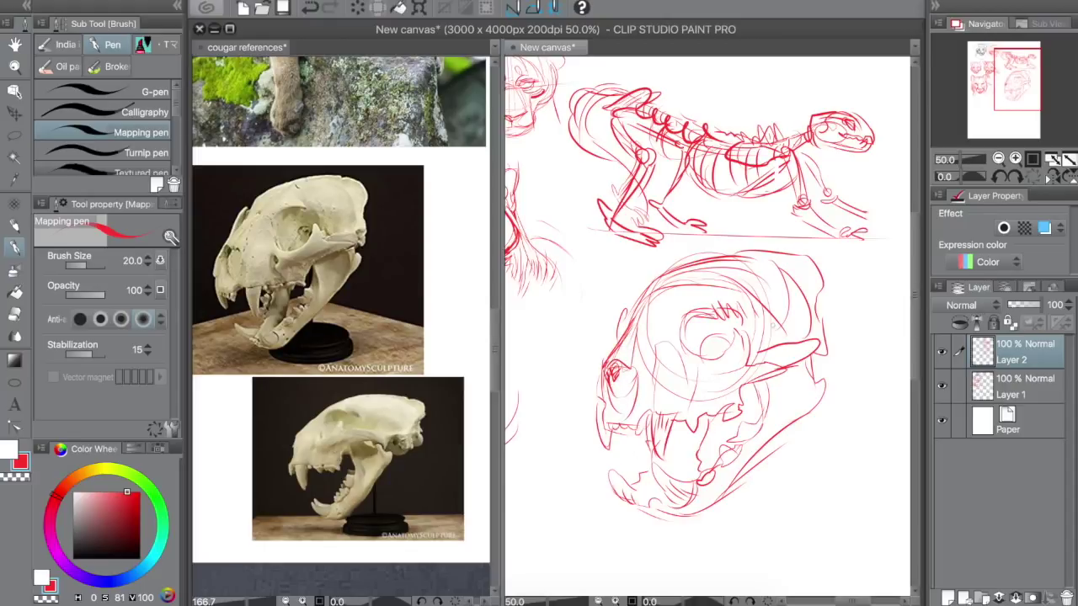
Extend the back of the skull with bolder curved outlines around the rear crest.
{"action": "left_click_drag", "start_coordinate": [1017, 79], "coordinate": [1018, 81]}
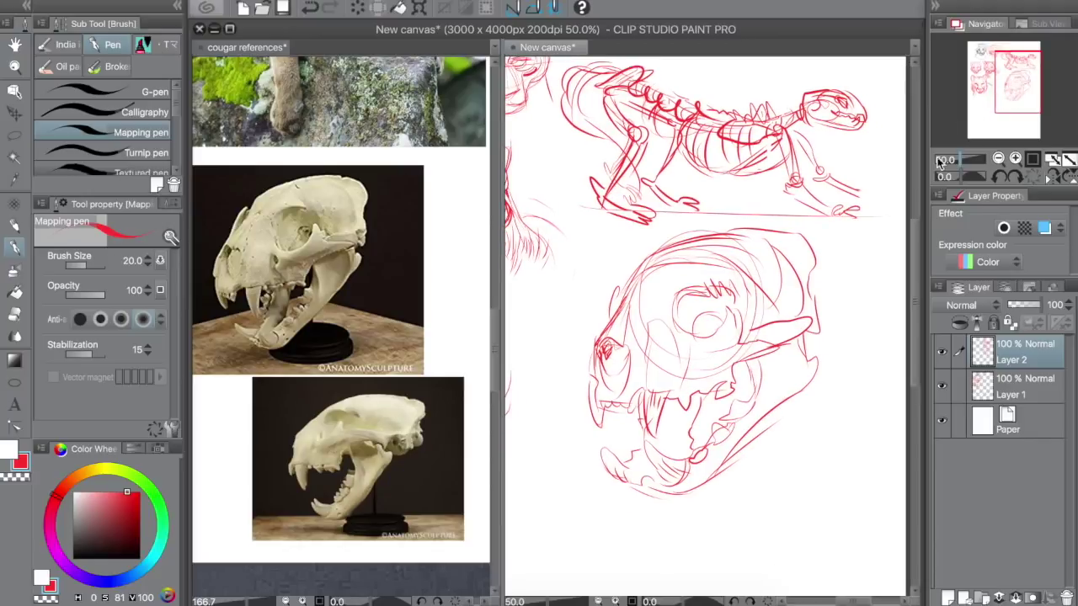
{"action": "mouse_move", "coordinate": [724, 256]}
{"action": "left_mouse_down"}
{"action": "mouse_move", "coordinate": [822, 242]}
{"action": "mouse_move", "coordinate": [832, 319]}
{"action": "left_mouse_up"}
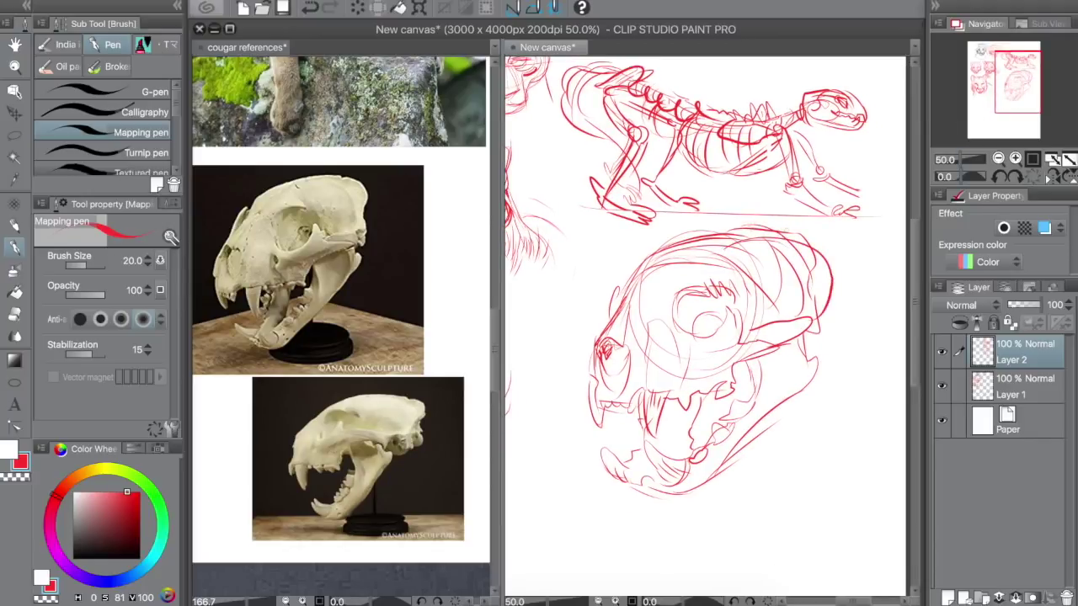
{"action": "left_click_drag", "start_coordinate": [778, 229], "coordinate": [852, 297]}
{"action": "left_click_drag", "start_coordinate": [840, 240], "coordinate": [820, 357]}
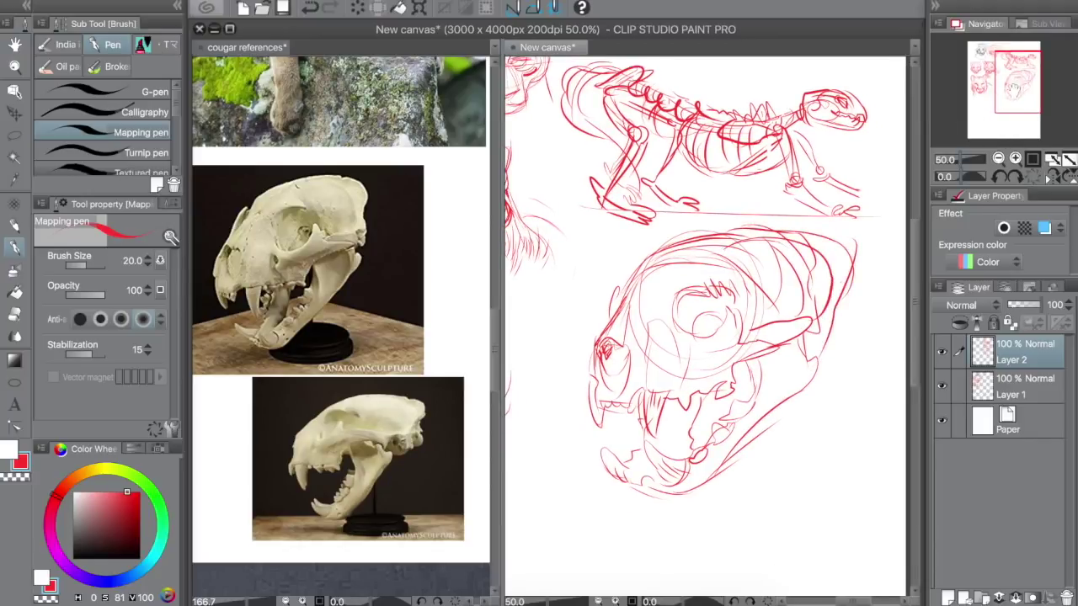
Start a second skull below the first with the forehead slope, nose, upper canine and upper jaw line in side view.
{"action": "left_click_drag", "start_coordinate": [1014, 89], "coordinate": [1018, 106]}
{"action": "mouse_move", "coordinate": [746, 342]}
{"action": "left_mouse_down"}
{"action": "mouse_move", "coordinate": [675, 358]}
{"action": "mouse_move", "coordinate": [620, 395]}
{"action": "left_mouse_up"}
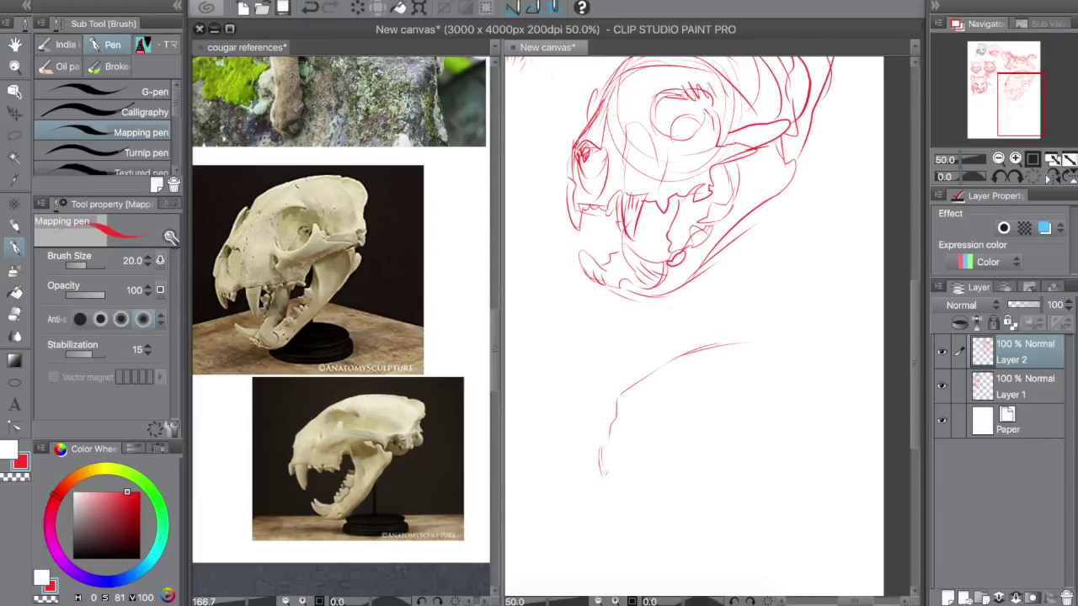
{"action": "mouse_move", "coordinate": [607, 468]}
{"action": "left_mouse_down"}
{"action": "mouse_move", "coordinate": [630, 503]}
{"action": "mouse_move", "coordinate": [723, 434]}
{"action": "mouse_move", "coordinate": [762, 430]}
{"action": "left_mouse_up"}
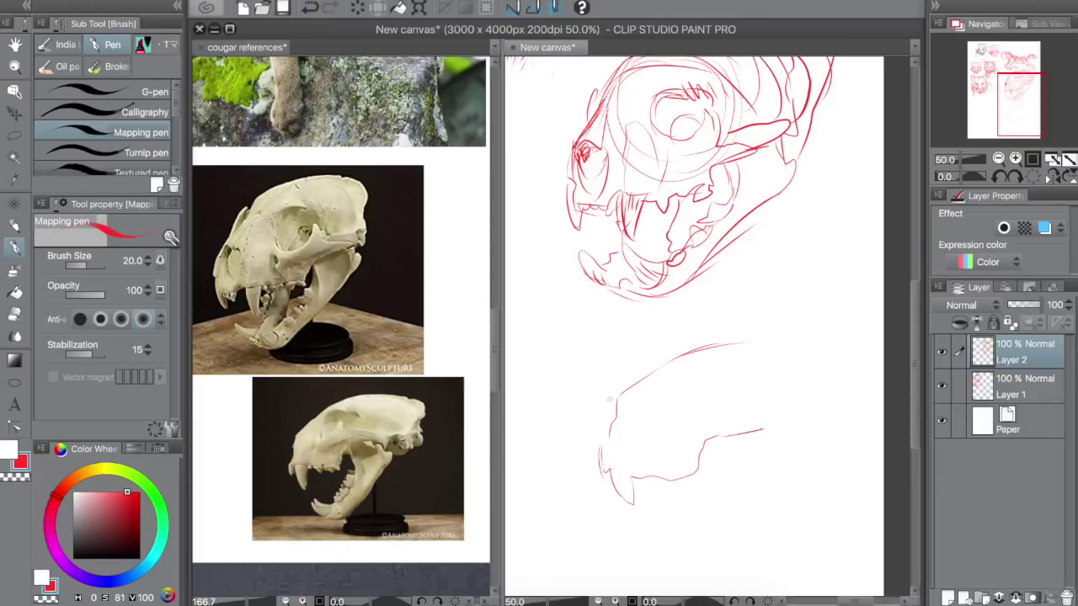
{"action": "left_click_drag", "start_coordinate": [645, 469], "coordinate": [689, 466]}
Draw the second skull's crown curves, eye socket and muzzle planes, and thicken its upper canine.
{"action": "mouse_move", "coordinate": [617, 395]}
{"action": "left_mouse_down"}
{"action": "mouse_move", "coordinate": [666, 336]}
{"action": "mouse_move", "coordinate": [846, 309]}
{"action": "left_mouse_up"}
{"action": "left_click_drag", "start_coordinate": [655, 340], "coordinate": [834, 292]}
{"action": "mouse_move", "coordinate": [635, 356]}
{"action": "left_mouse_down"}
{"action": "mouse_move", "coordinate": [739, 298]}
{"action": "mouse_move", "coordinate": [822, 288]}
{"action": "left_mouse_up"}
{"action": "mouse_move", "coordinate": [699, 341]}
{"action": "left_mouse_down"}
{"action": "mouse_move", "coordinate": [756, 327]}
{"action": "mouse_move", "coordinate": [695, 385]}
{"action": "mouse_move", "coordinate": [736, 361]}
{"action": "left_mouse_up"}
{"action": "mouse_move", "coordinate": [735, 353]}
{"action": "left_mouse_down"}
{"action": "mouse_move", "coordinate": [744, 354]}
{"action": "mouse_move", "coordinate": [716, 384]}
{"action": "left_mouse_up"}
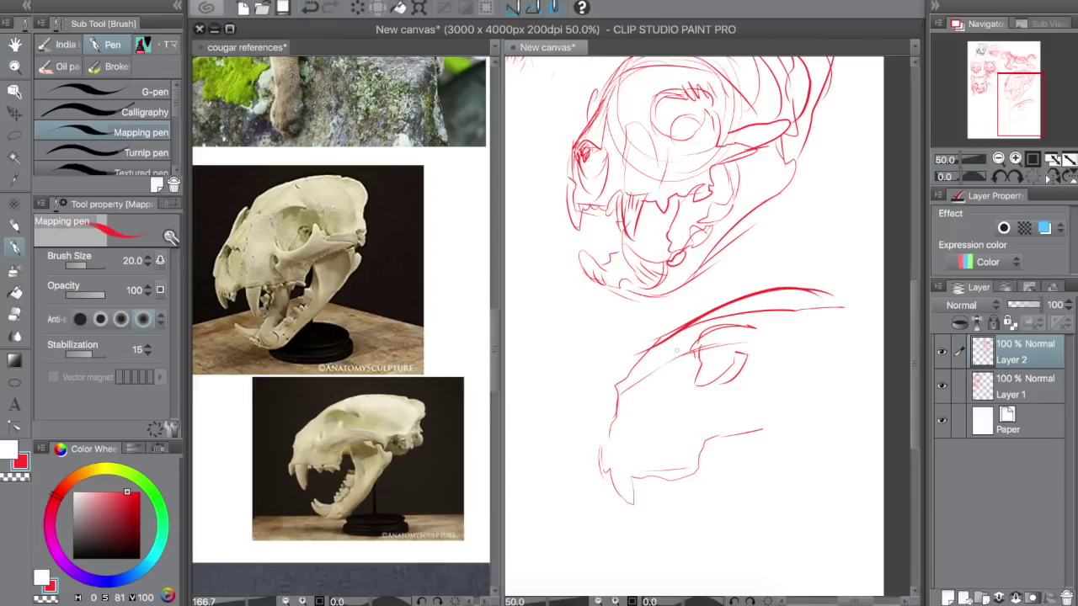
{"action": "left_click_drag", "start_coordinate": [679, 353], "coordinate": [673, 426]}
{"action": "mouse_move", "coordinate": [662, 378]}
{"action": "left_mouse_down"}
{"action": "mouse_move", "coordinate": [618, 455]}
{"action": "mouse_move", "coordinate": [642, 473]}
{"action": "mouse_move", "coordinate": [611, 515]}
{"action": "left_mouse_up"}
{"action": "left_click_drag", "start_coordinate": [647, 480], "coordinate": [687, 470]}
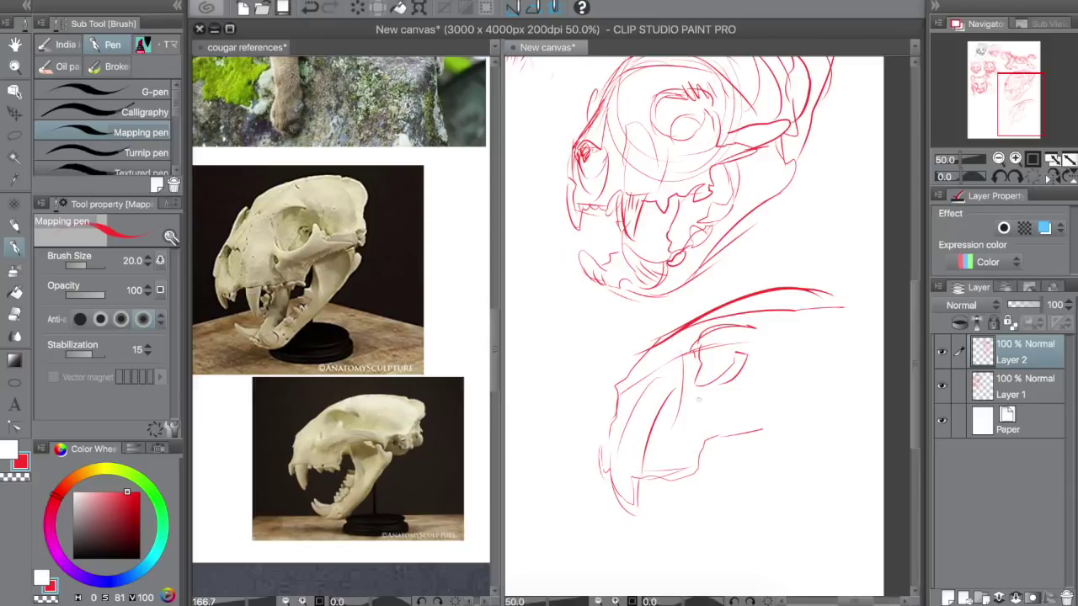
{"action": "left_click", "coordinate": [14, 135]}
{"action": "left_click", "coordinate": [126, 90]}
{"action": "left_click_drag", "start_coordinate": [775, 264], "coordinate": [614, 360]}
{"action": "key", "text": "super+z"}
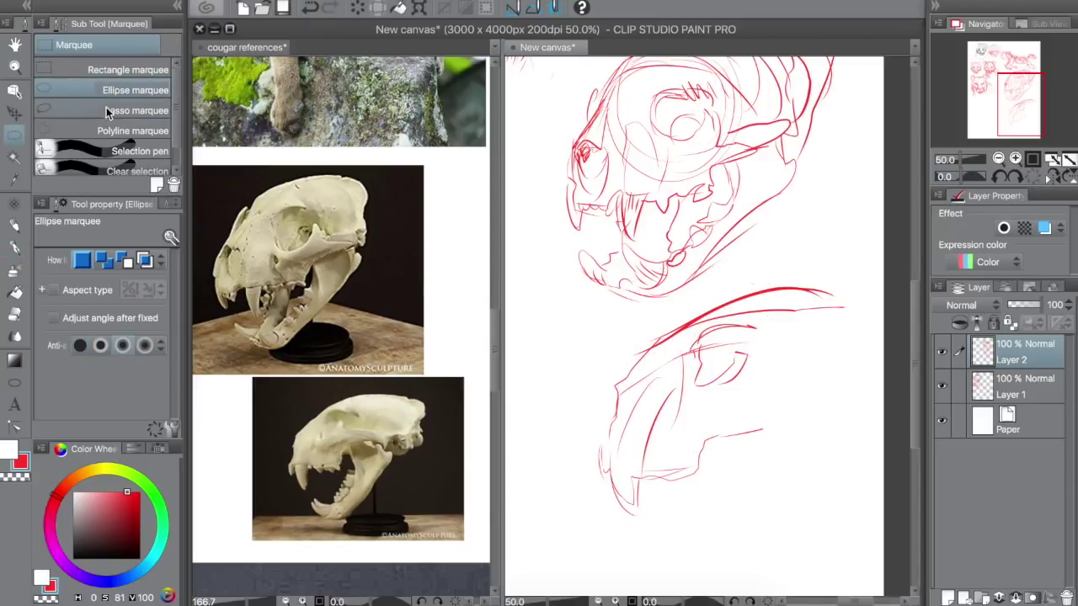
Lasso the second skull sketch and shrink it.
{"action": "left_click", "coordinate": [107, 111]}
{"action": "mouse_move", "coordinate": [758, 250]}
{"action": "left_mouse_down"}
{"action": "mouse_move", "coordinate": [691, 519]}
{"action": "mouse_move", "coordinate": [849, 295]}
{"action": "mouse_move", "coordinate": [777, 315]}
{"action": "left_mouse_up"}
{"action": "key", "text": "ctrl+t"}
{"action": "key", "text": "Return"}
Extend the second skull's crown backward, then draw its cheekbone arch, jaw hinge and open lower jaw.
{"action": "key", "text": "space"}
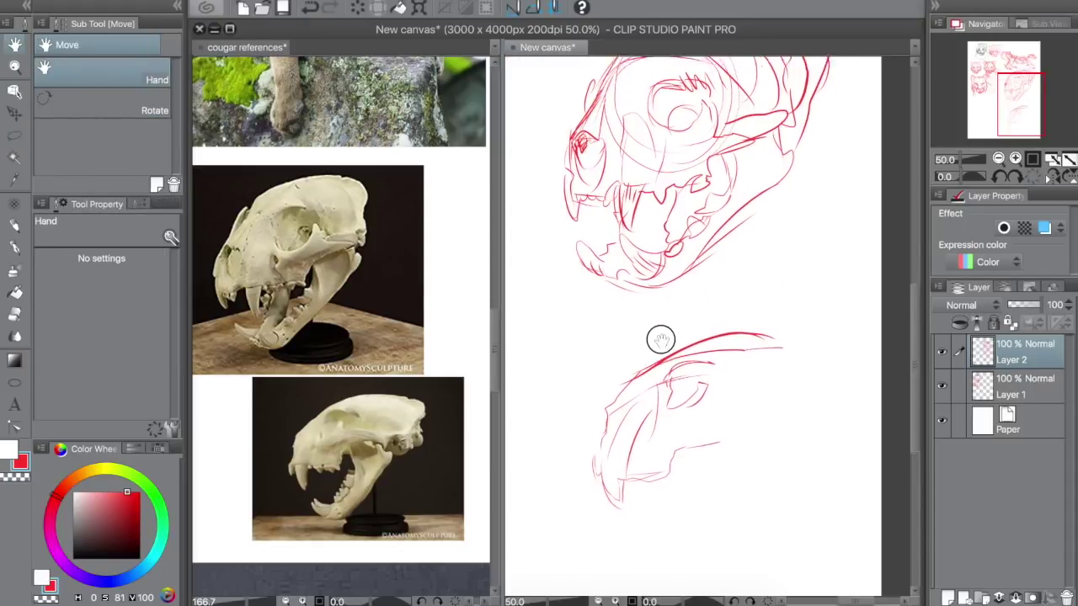
{"action": "left_click_drag", "start_coordinate": [660, 339], "coordinate": [659, 288]}
{"action": "left_click_drag", "start_coordinate": [741, 296], "coordinate": [849, 288]}
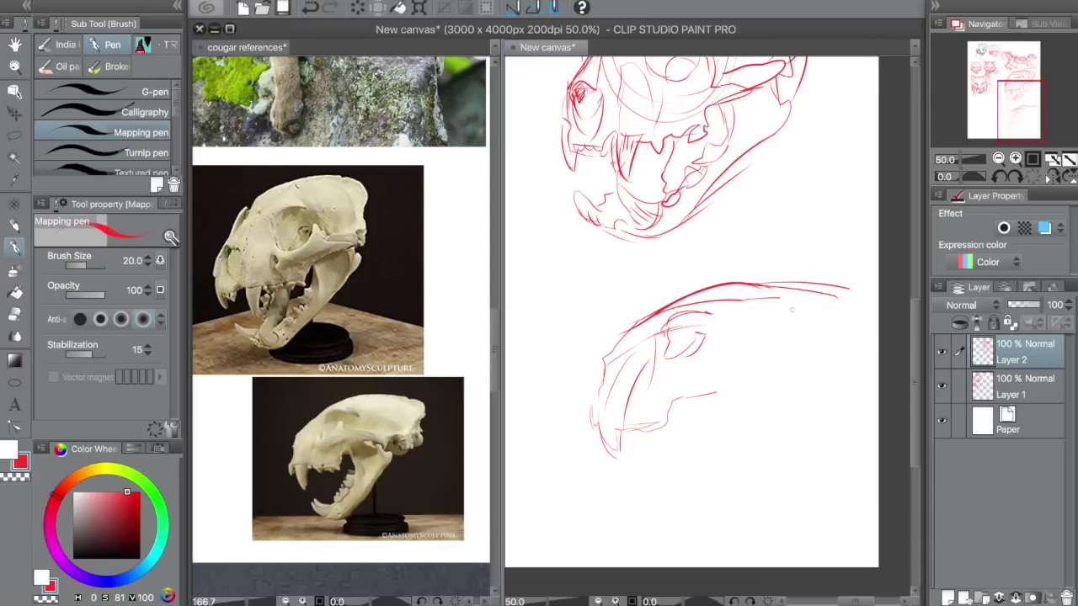
{"action": "left_click_drag", "start_coordinate": [713, 321], "coordinate": [787, 350]}
{"action": "left_click_drag", "start_coordinate": [719, 392], "coordinate": [799, 378]}
{"action": "left_click_drag", "start_coordinate": [674, 357], "coordinate": [797, 360]}
{"action": "mouse_move", "coordinate": [730, 344]}
{"action": "left_mouse_down"}
{"action": "mouse_move", "coordinate": [787, 384]}
{"action": "mouse_move", "coordinate": [802, 380]}
{"action": "mouse_move", "coordinate": [693, 391]}
{"action": "left_mouse_up"}
{"action": "mouse_move", "coordinate": [778, 390]}
{"action": "left_mouse_down"}
{"action": "mouse_move", "coordinate": [817, 385]}
{"action": "mouse_move", "coordinate": [770, 408]}
{"action": "mouse_move", "coordinate": [819, 427]}
{"action": "left_mouse_up"}
{"action": "mouse_move", "coordinate": [722, 392]}
{"action": "left_mouse_down"}
{"action": "mouse_move", "coordinate": [743, 433]}
{"action": "mouse_move", "coordinate": [717, 478]}
{"action": "mouse_move", "coordinate": [693, 490]}
{"action": "mouse_move", "coordinate": [641, 480]}
{"action": "mouse_move", "coordinate": [673, 511]}
{"action": "mouse_move", "coordinate": [710, 524]}
{"action": "mouse_move", "coordinate": [791, 476]}
{"action": "mouse_move", "coordinate": [827, 413]}
{"action": "mouse_move", "coordinate": [773, 485]}
{"action": "left_mouse_up"}
{"action": "mouse_move", "coordinate": [818, 423]}
{"action": "left_mouse_down"}
{"action": "mouse_move", "coordinate": [711, 533]}
{"action": "mouse_move", "coordinate": [677, 531]}
{"action": "left_mouse_up"}
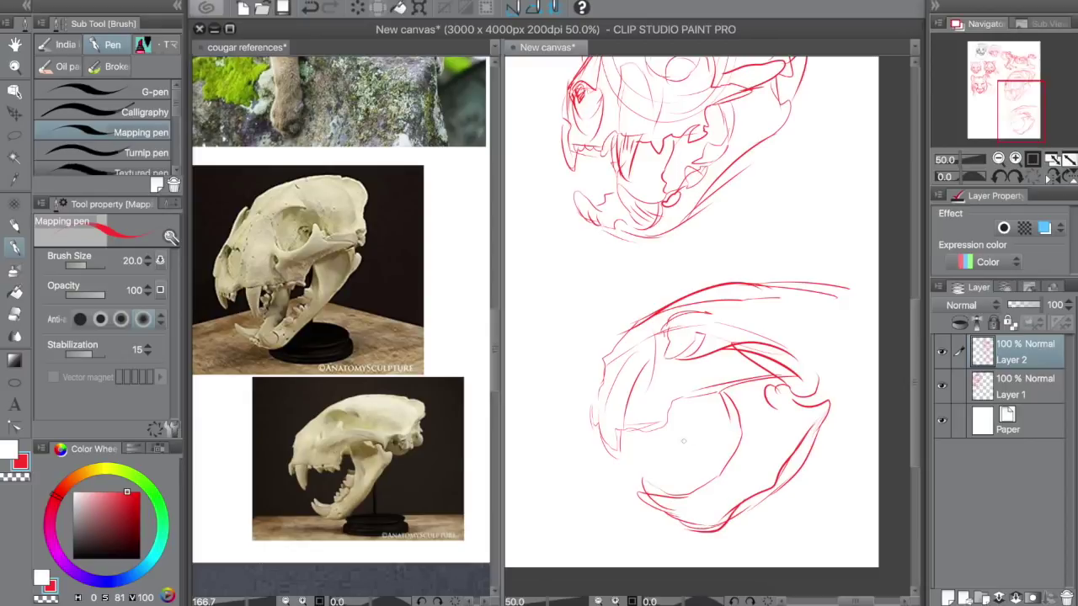
Refine the second skull's muzzle and upper tooth line, raise the crown outline, and erase the old crown and eye socket lines.
{"action": "mouse_move", "coordinate": [627, 429]}
{"action": "left_mouse_down"}
{"action": "mouse_move", "coordinate": [682, 425]}
{"action": "mouse_move", "coordinate": [739, 390]}
{"action": "left_mouse_up"}
{"action": "mouse_move", "coordinate": [624, 333]}
{"action": "left_mouse_down"}
{"action": "mouse_move", "coordinate": [588, 413]}
{"action": "mouse_move", "coordinate": [608, 458]}
{"action": "mouse_move", "coordinate": [635, 477]}
{"action": "left_mouse_up"}
{"action": "mouse_move", "coordinate": [629, 323]}
{"action": "left_mouse_down"}
{"action": "mouse_move", "coordinate": [711, 267]}
{"action": "mouse_move", "coordinate": [821, 252]}
{"action": "left_mouse_up"}
{"action": "key", "text": "e"}
Redraw the second skull's eye socket and shade its upper edge with the Soft airbrush.
{"action": "key", "text": "p"}
{"action": "key", "text": "b"}
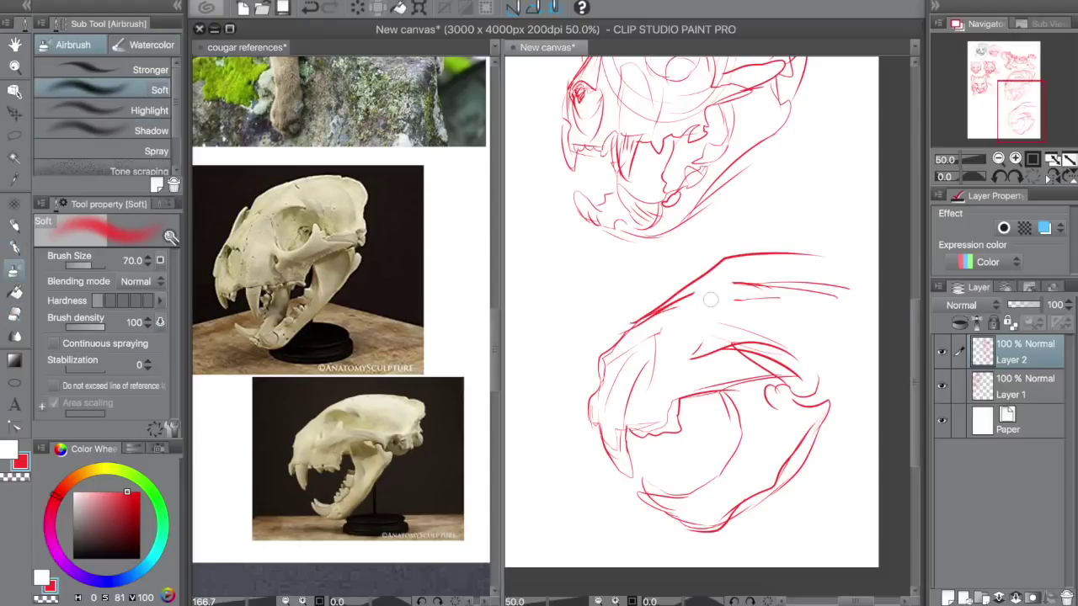
{"action": "mouse_move", "coordinate": [724, 291]}
{"action": "left_mouse_down"}
{"action": "mouse_move", "coordinate": [680, 318]}
{"action": "mouse_move", "coordinate": [680, 330]}
{"action": "mouse_move", "coordinate": [717, 321]}
{"action": "mouse_move", "coordinate": [749, 362]}
{"action": "left_mouse_up"}
{"action": "key", "text": "p"}
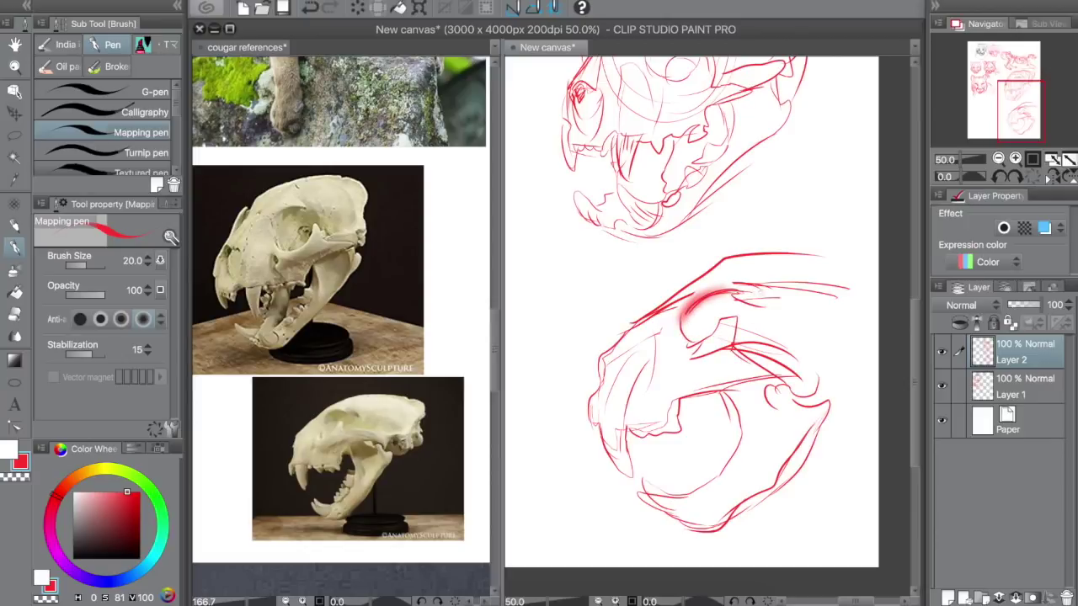
Draw the second skull's cheekbone arch and temple lines extending backward from behind the eye socket.
{"action": "left_click_drag", "start_coordinate": [751, 290], "coordinate": [794, 312]}
{"action": "left_click_drag", "start_coordinate": [795, 347], "coordinate": [847, 350]}
{"action": "mouse_move", "coordinate": [751, 311]}
{"action": "left_mouse_down"}
{"action": "mouse_move", "coordinate": [757, 326]}
{"action": "mouse_move", "coordinate": [781, 331]}
{"action": "mouse_move", "coordinate": [756, 313]}
{"action": "mouse_move", "coordinate": [847, 350]}
{"action": "left_mouse_up"}
{"action": "key", "text": "e"}
{"action": "key", "text": "p"}
{"action": "left_click_drag", "start_coordinate": [776, 295], "coordinate": [880, 306]}
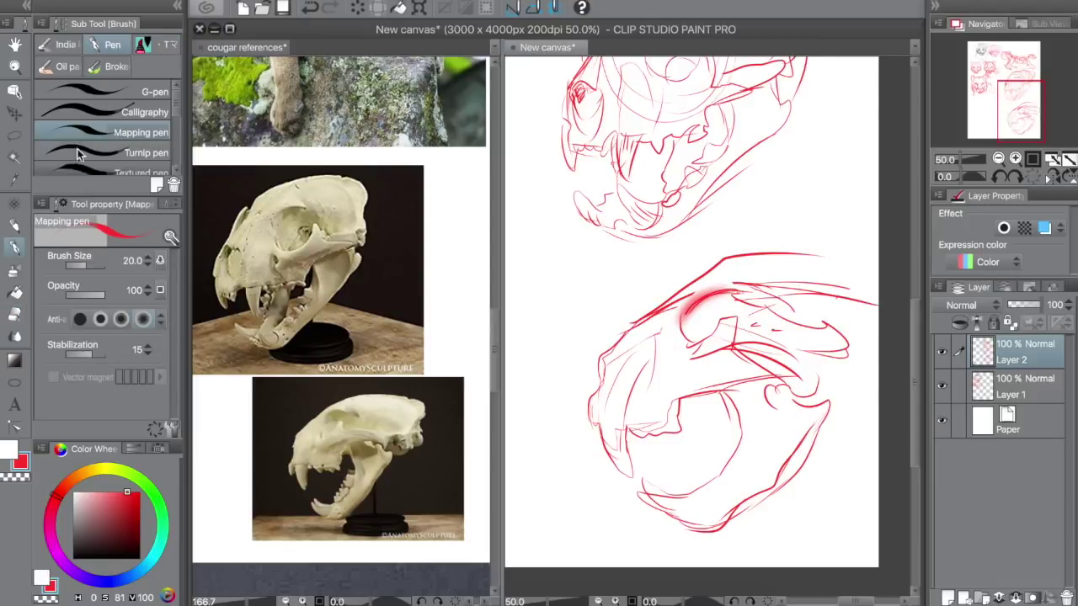
Lasso the second skull sketch, scale it to 66%, and move it slightly upward.
{"action": "key", "text": "m"}
{"action": "mouse_move", "coordinate": [726, 241]}
{"action": "left_mouse_down"}
{"action": "mouse_move", "coordinate": [637, 525]}
{"action": "mouse_move", "coordinate": [863, 286]}
{"action": "left_mouse_up"}
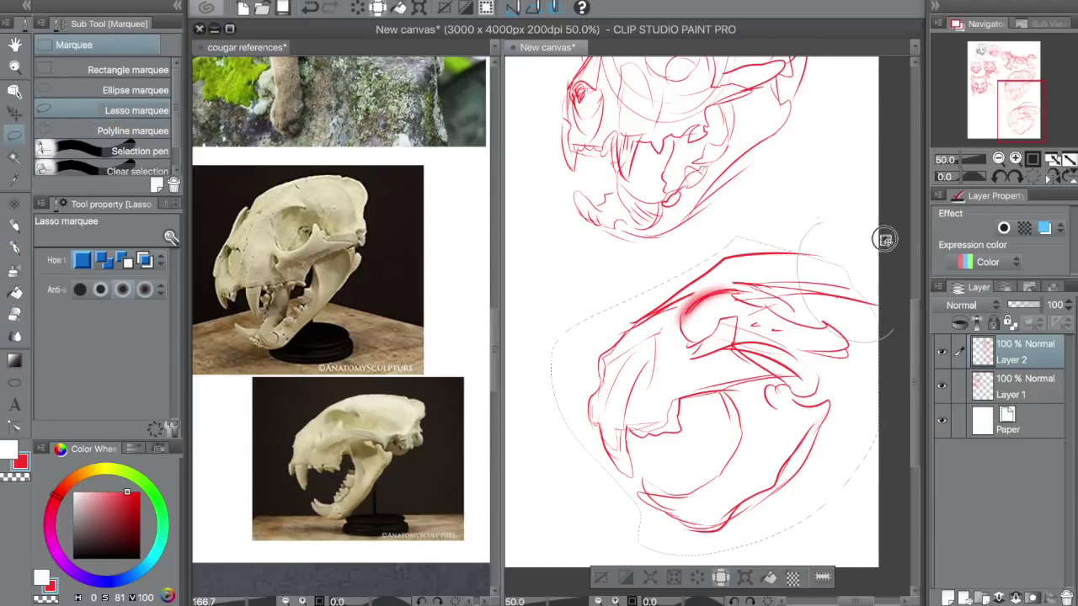
{"action": "key", "text": "ctrl+t"}
{"action": "mouse_move", "coordinate": [878, 213]}
{"action": "left_mouse_down"}
{"action": "mouse_move", "coordinate": [794, 288]}
{"action": "mouse_move", "coordinate": [794, 309]}
{"action": "mouse_move", "coordinate": [768, 330]}
{"action": "left_mouse_up"}
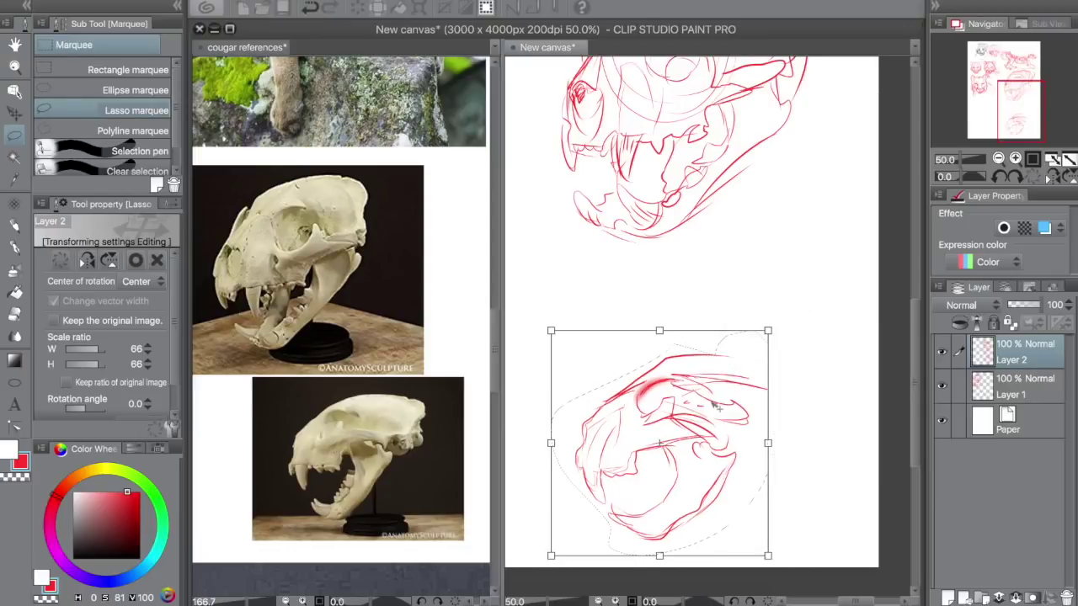
{"action": "left_click_drag", "start_coordinate": [714, 407], "coordinate": [704, 350]}
{"action": "key", "text": "Return"}
Draw the second skull's crown, braincase and rounded back with the Mapping pen, joining the base to the jaw hinge.
{"action": "key", "text": "p"}
{"action": "left_click_drag", "start_coordinate": [652, 301], "coordinate": [800, 298]}
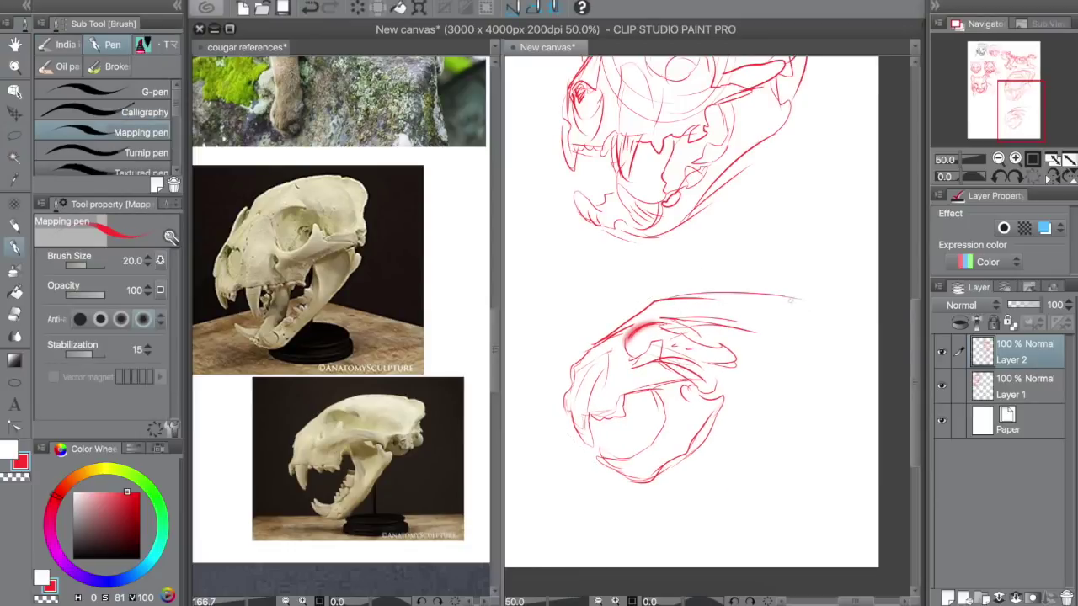
{"action": "mouse_move", "coordinate": [703, 290]}
{"action": "left_mouse_down"}
{"action": "mouse_move", "coordinate": [808, 301]}
{"action": "mouse_move", "coordinate": [820, 357]}
{"action": "left_mouse_up"}
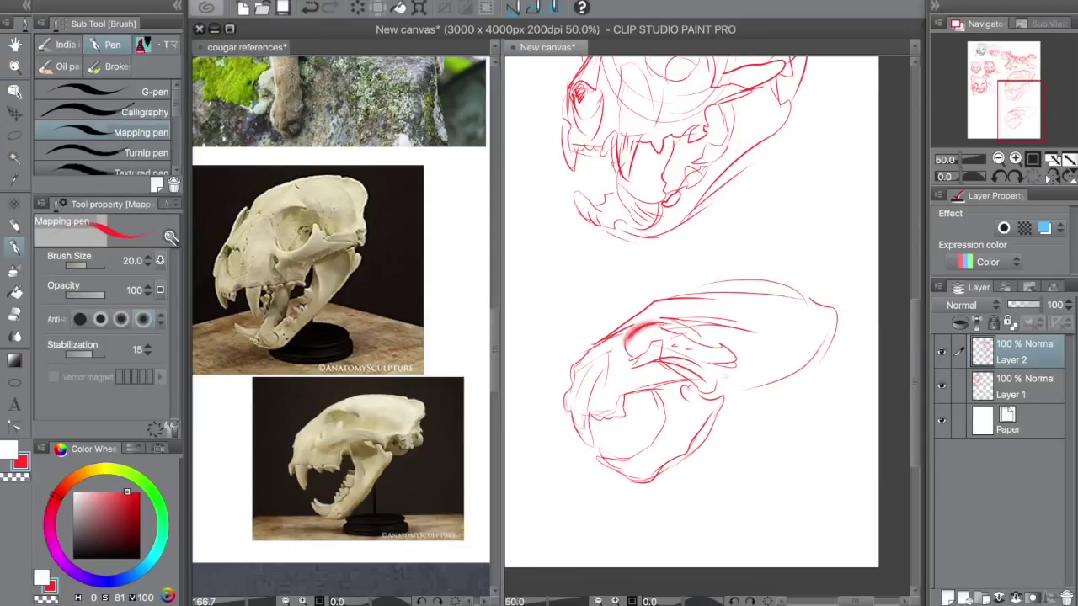
{"action": "mouse_move", "coordinate": [706, 360]}
{"action": "left_mouse_down"}
{"action": "mouse_move", "coordinate": [771, 359]}
{"action": "mouse_move", "coordinate": [812, 343]}
{"action": "mouse_move", "coordinate": [787, 412]}
{"action": "mouse_move", "coordinate": [735, 405]}
{"action": "mouse_move", "coordinate": [783, 397]}
{"action": "mouse_move", "coordinate": [831, 365]}
{"action": "left_mouse_up"}
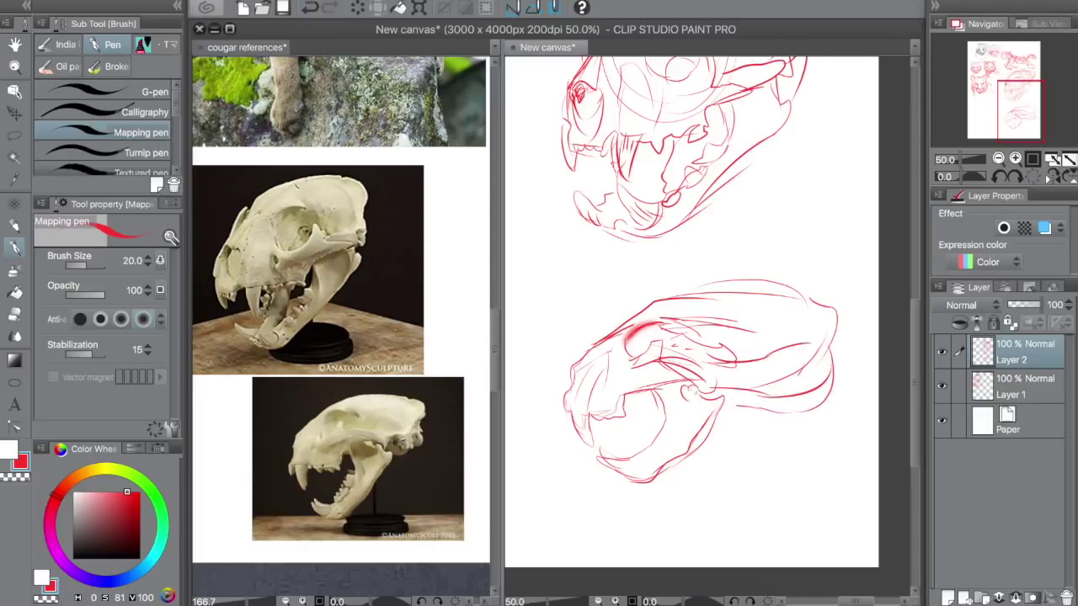
{"action": "mouse_move", "coordinate": [699, 392]}
{"action": "left_mouse_down"}
{"action": "mouse_move", "coordinate": [709, 435]}
{"action": "mouse_move", "coordinate": [826, 357]}
{"action": "mouse_move", "coordinate": [824, 333]}
{"action": "left_mouse_up"}
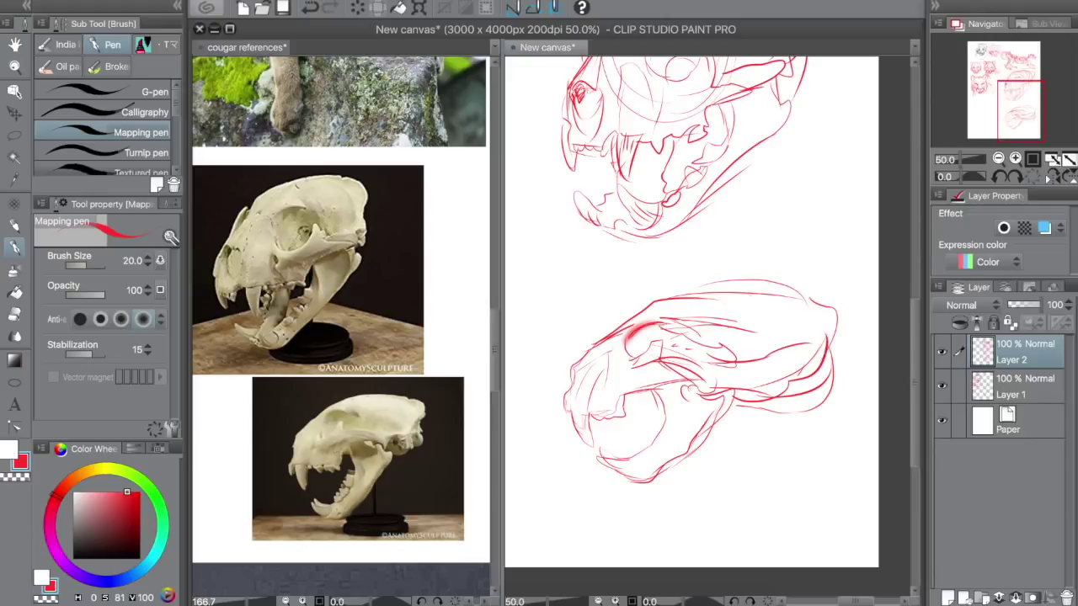
{"action": "mouse_move", "coordinate": [697, 295]}
{"action": "left_mouse_down"}
{"action": "mouse_move", "coordinate": [820, 323]}
{"action": "mouse_move", "coordinate": [802, 371]}
{"action": "left_mouse_up"}
Hatch the second skull's eye socket and add the lower canine and front teeth to its open jaw.
{"action": "left_click_drag", "start_coordinate": [648, 326], "coordinate": [632, 354]}
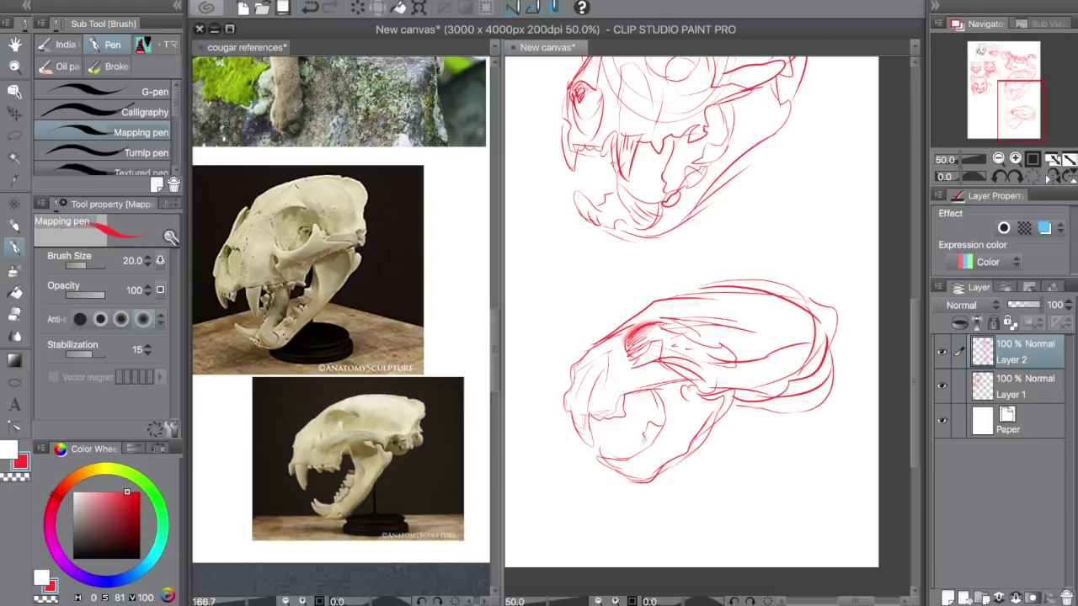
{"action": "mouse_move", "coordinate": [647, 438]}
{"action": "left_mouse_down"}
{"action": "mouse_move", "coordinate": [621, 458]}
{"action": "mouse_move", "coordinate": [636, 478]}
{"action": "left_mouse_up"}
{"action": "left_click_drag", "start_coordinate": [604, 442], "coordinate": [624, 454]}
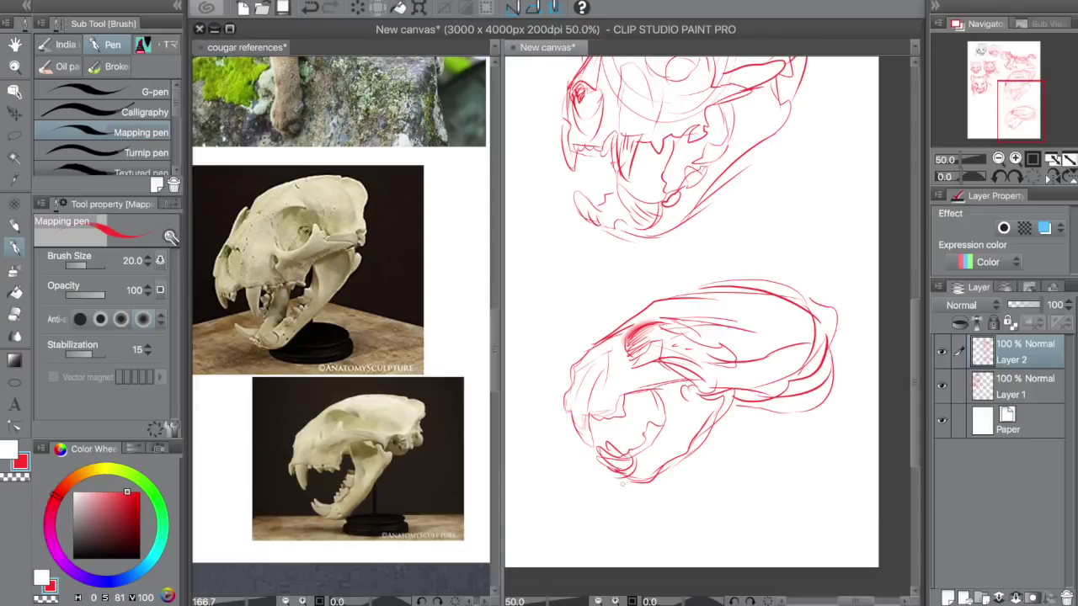
Erase the back of the second skull and redraw its crown, rear contour and base.
{"action": "key", "text": "e"}
{"action": "left_click_drag", "start_coordinate": [757, 293], "coordinate": [828, 402]}
{"action": "key", "text": "p"}
{"action": "mouse_move", "coordinate": [742, 278]}
{"action": "left_mouse_down"}
{"action": "mouse_move", "coordinate": [796, 357]}
{"action": "mouse_move", "coordinate": [734, 393]}
{"action": "mouse_move", "coordinate": [766, 387]}
{"action": "mouse_move", "coordinate": [784, 419]}
{"action": "left_mouse_up"}
{"action": "left_click_drag", "start_coordinate": [775, 397], "coordinate": [752, 416]}
Sketch the first neck vertebrae behind the second skull, using the skeleton photo as reference.
{"action": "key", "text": "space"}
{"action": "mouse_move", "coordinate": [695, 143]}
{"action": "left_mouse_down"}
{"action": "mouse_move", "coordinate": [702, 358]}
{"action": "mouse_move", "coordinate": [715, 247]}
{"action": "left_mouse_up"}
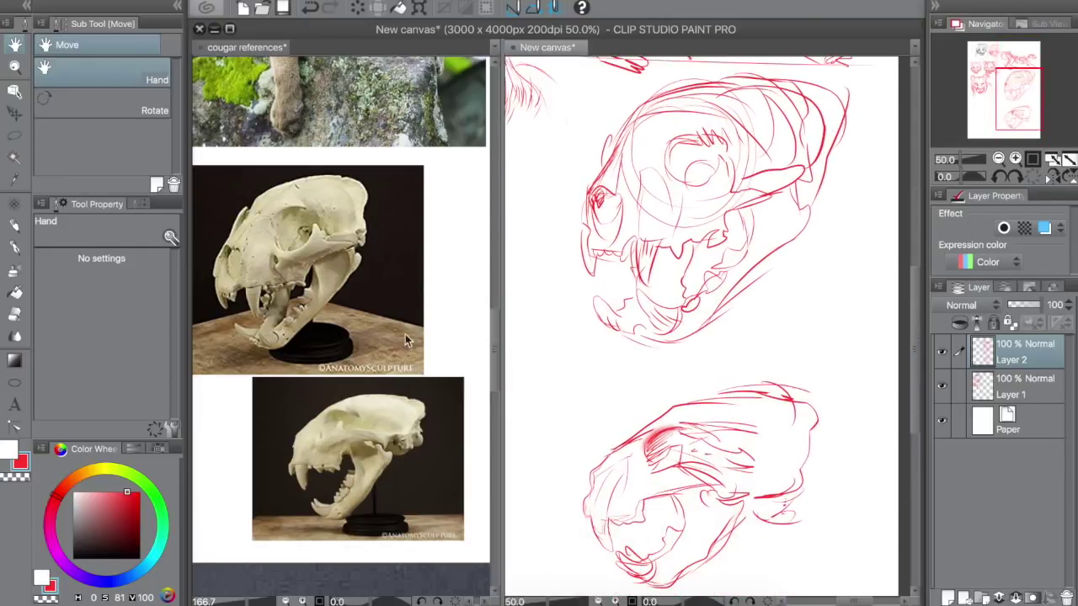
{"action": "scroll", "coordinate": [405, 340], "scroll_direction": "down", "scroll_amount": 5}
{"action": "key", "text": "p"}
{"action": "left_click_drag", "start_coordinate": [831, 482], "coordinate": [850, 485]}
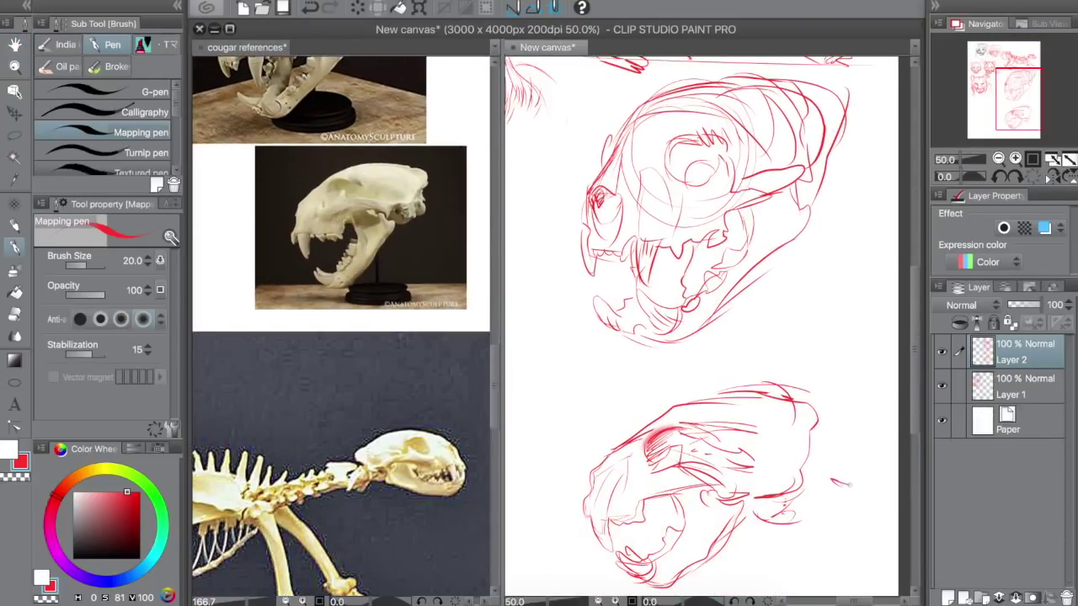
{"action": "left_click_drag", "start_coordinate": [761, 536], "coordinate": [821, 524]}
{"action": "left_click_drag", "start_coordinate": [803, 507], "coordinate": [872, 486]}
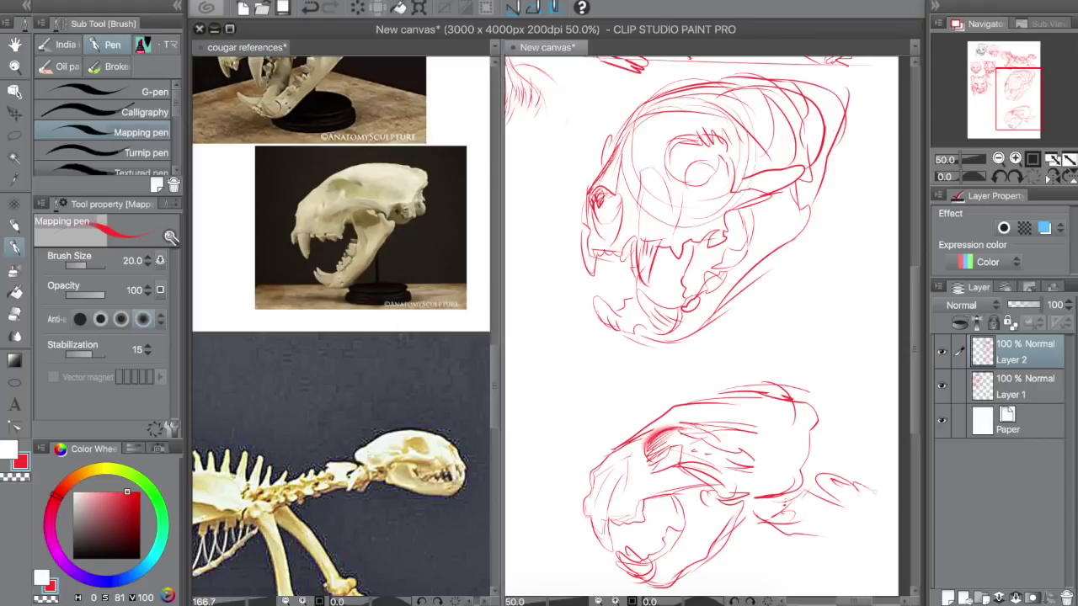
{"action": "mouse_move", "coordinate": [839, 540]}
{"action": "left_mouse_down"}
{"action": "mouse_move", "coordinate": [875, 518]}
{"action": "mouse_move", "coordinate": [888, 532]}
{"action": "left_mouse_up"}
Select both skull sketches with a rectangular marquee, scale them to 64%, place them under the skeleton's head, and deselect.
{"action": "left_click", "coordinate": [998, 159]}
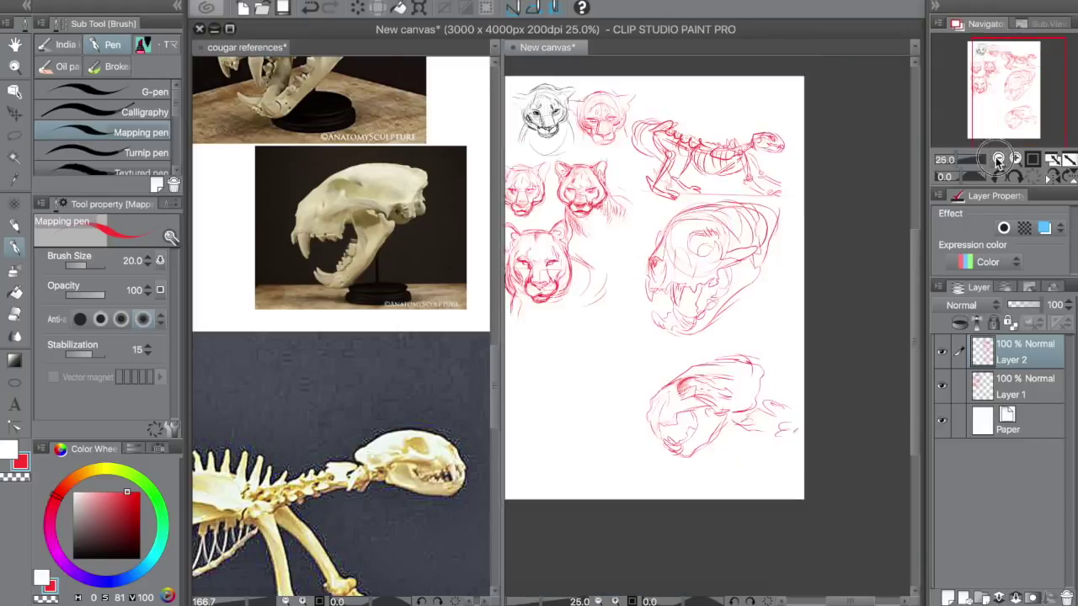
{"action": "left_click", "coordinate": [998, 159]}
{"action": "key", "text": "h"}
{"action": "left_click", "coordinate": [1015, 159]}
{"action": "left_click", "coordinate": [1015, 159]}
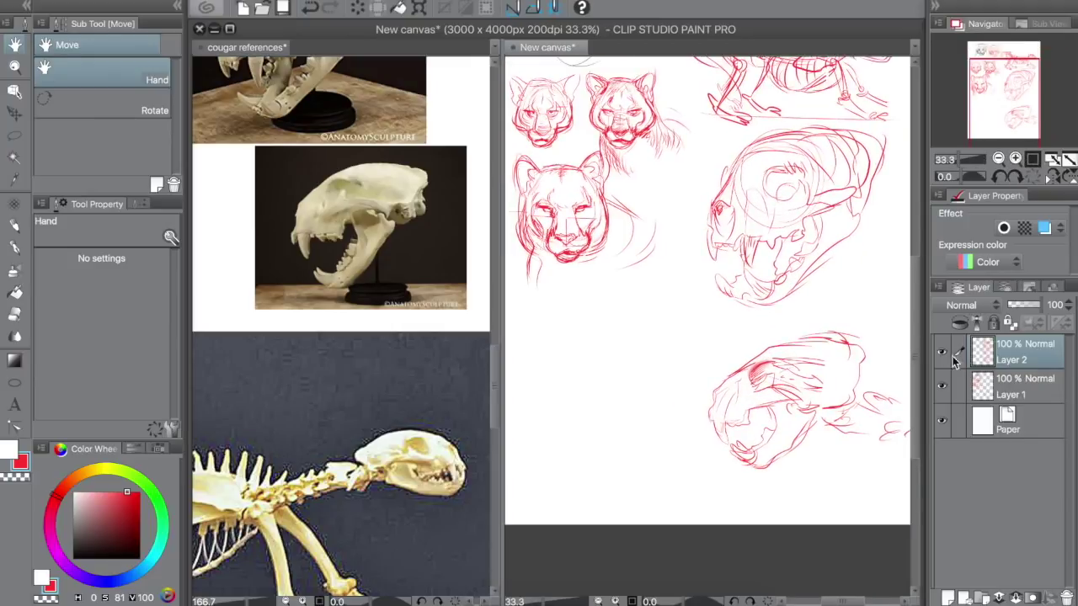
{"action": "key", "text": "ctrl+t"}
{"action": "key", "text": "Escape"}
{"action": "left_click_drag", "start_coordinate": [1008, 121], "coordinate": [1019, 110]}
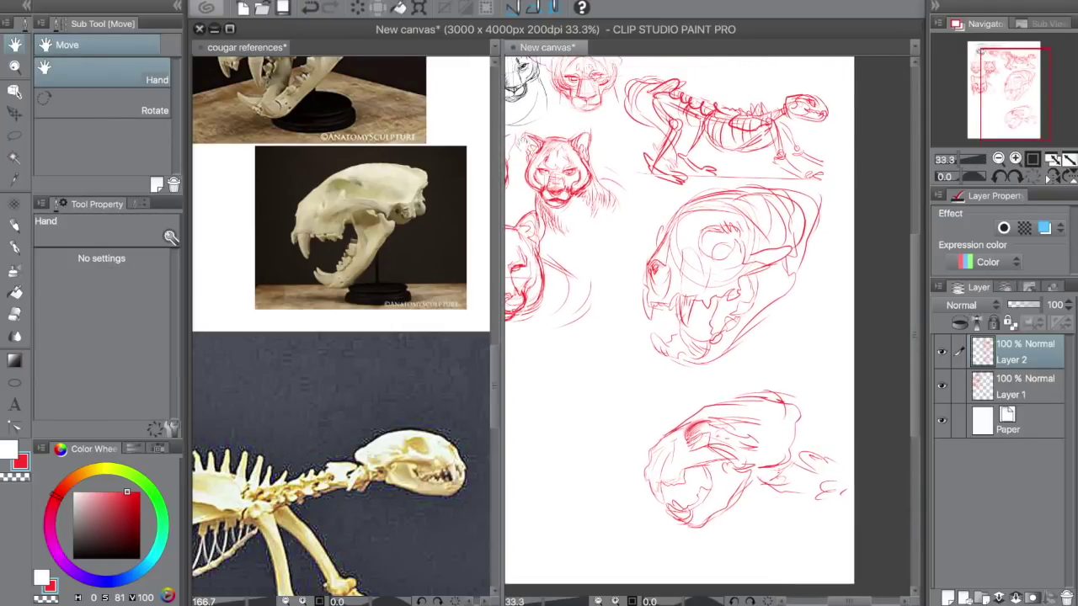
{"action": "key", "text": "m"}
{"action": "mouse_move", "coordinate": [633, 183]}
{"action": "left_mouse_down"}
{"action": "mouse_move", "coordinate": [679, 209]}
{"action": "mouse_move", "coordinate": [868, 560]}
{"action": "left_mouse_up"}
{"action": "key", "text": "ctrl+t"}
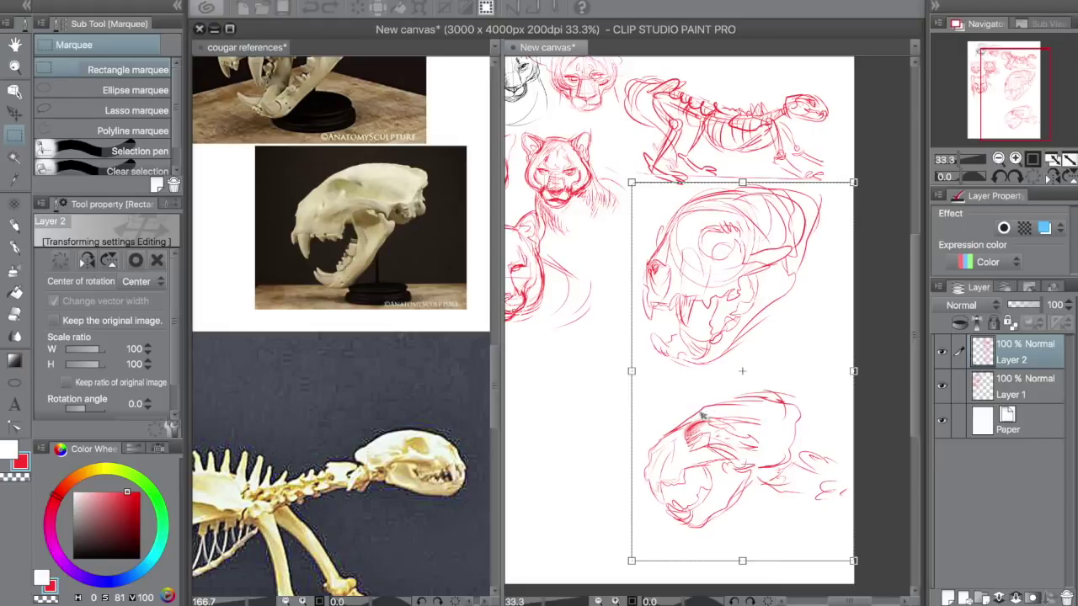
{"action": "left_click_drag", "start_coordinate": [632, 558], "coordinate": [714, 421]}
{"action": "left_click_drag", "start_coordinate": [773, 391], "coordinate": [764, 383]}
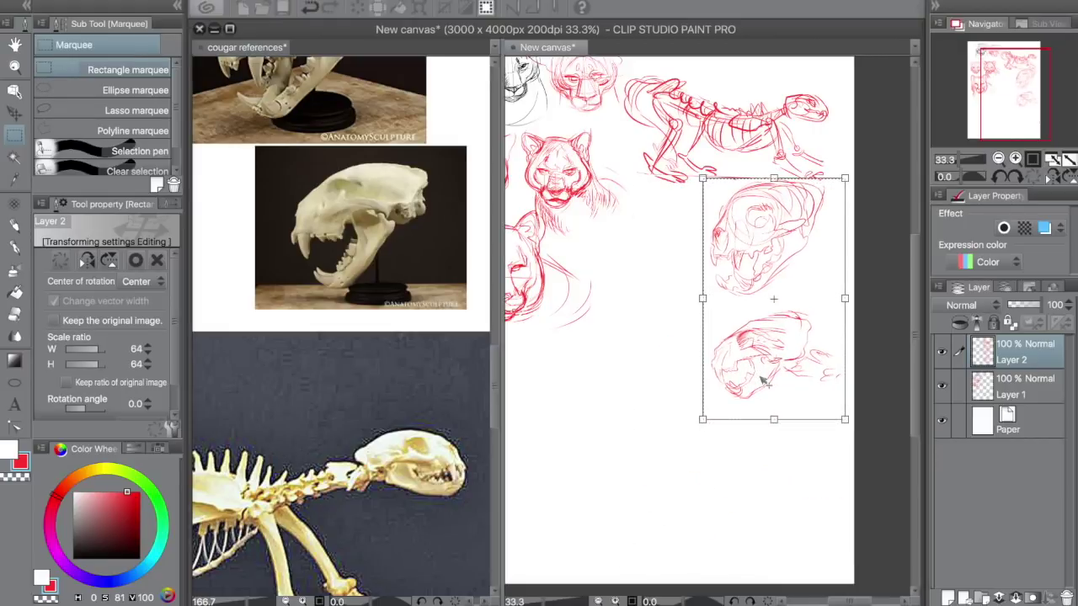
{"action": "key", "text": "Return"}
{"action": "key", "text": "ctrl+d"}
Add a new layer, set the drawing colour to black, and bring the photo of the cougar on the rock into view.
{"action": "mouse_move", "coordinate": [996, 98]}
{"action": "left_mouse_down"}
{"action": "mouse_move", "coordinate": [981, 87]}
{"action": "mouse_move", "coordinate": [983, 97]}
{"action": "left_mouse_up"}
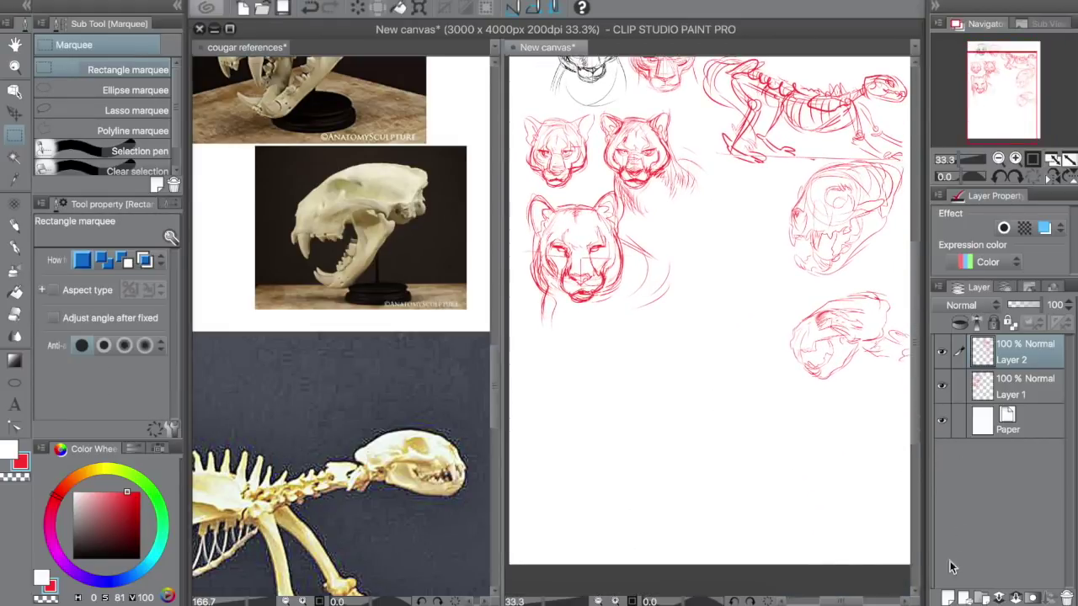
{"action": "left_click", "coordinate": [948, 597]}
{"action": "left_click", "coordinate": [76, 558]}
{"action": "key", "text": "space"}
{"action": "left_click_drag", "start_coordinate": [363, 428], "coordinate": [402, 583]}
{"action": "left_click_drag", "start_coordinate": [357, 89], "coordinate": [354, 350]}
{"action": "key", "text": "p"}
{"action": "left_click", "coordinate": [692, 362]}
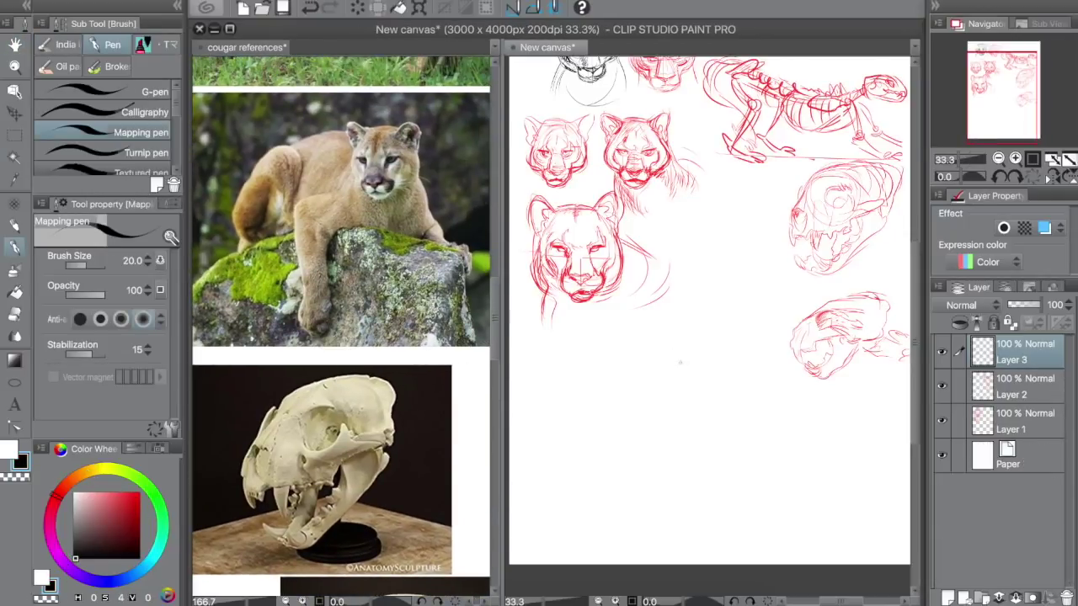
{"action": "left_click_drag", "start_coordinate": [714, 365], "coordinate": [666, 404]}
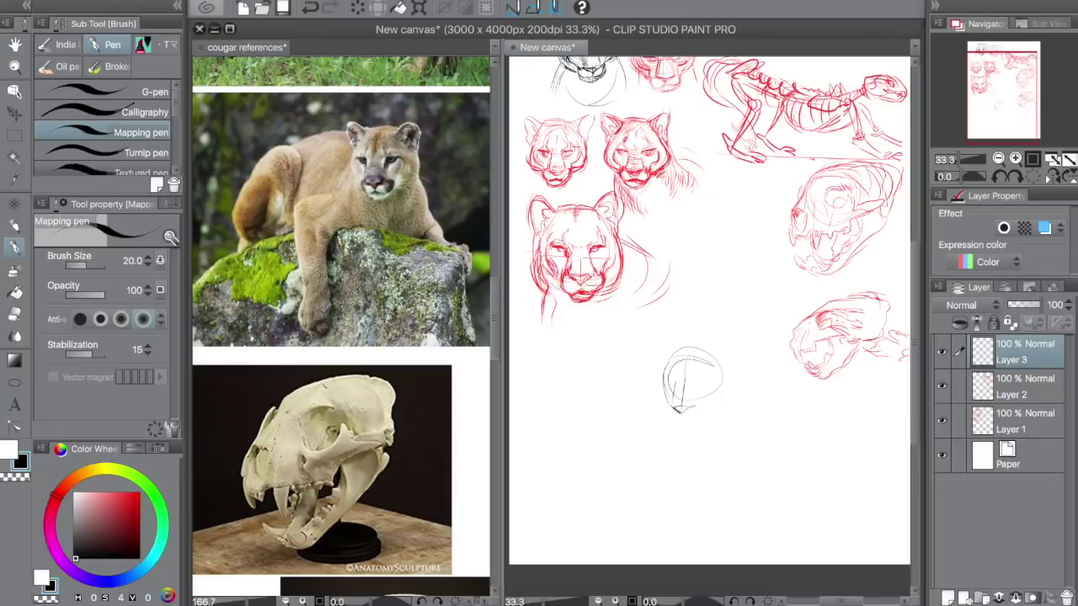
{"action": "mouse_move", "coordinate": [699, 401]}
{"action": "left_mouse_down"}
{"action": "mouse_move", "coordinate": [671, 412]}
{"action": "mouse_move", "coordinate": [722, 405]}
{"action": "left_mouse_up"}
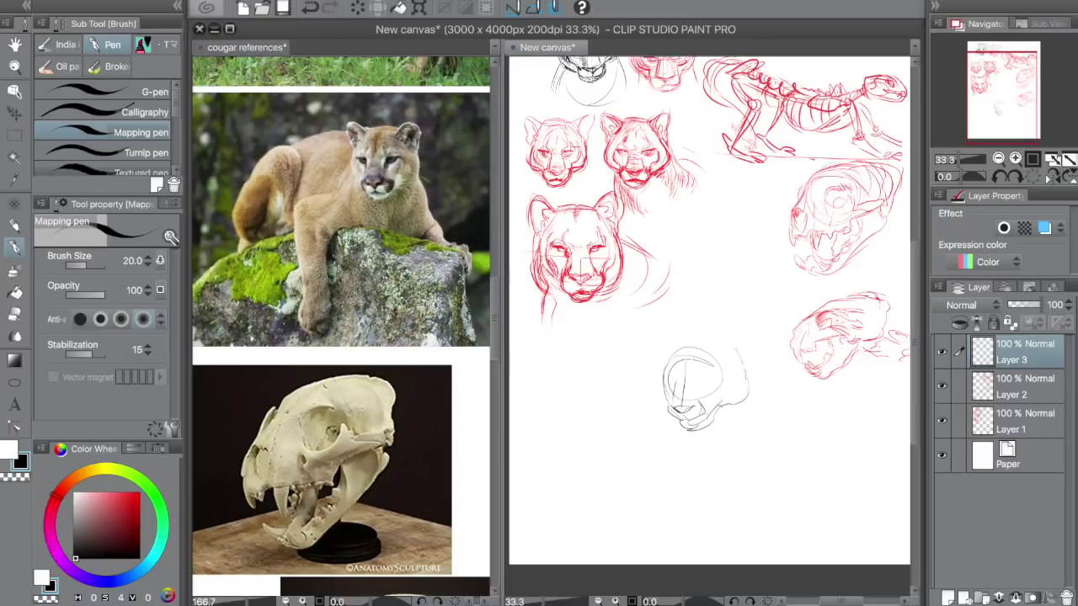
{"action": "mouse_move", "coordinate": [670, 352]}
{"action": "left_mouse_down"}
{"action": "mouse_move", "coordinate": [724, 333]}
{"action": "mouse_move", "coordinate": [738, 347]}
{"action": "left_mouse_up"}
{"action": "mouse_move", "coordinate": [696, 375]}
{"action": "left_mouse_down"}
{"action": "mouse_move", "coordinate": [724, 374]}
{"action": "mouse_move", "coordinate": [721, 335]}
{"action": "mouse_move", "coordinate": [654, 378]}
{"action": "mouse_move", "coordinate": [705, 428]}
{"action": "left_mouse_up"}
{"action": "key", "text": "e"}
{"action": "key", "text": "b"}
{"action": "mouse_move", "coordinate": [700, 342]}
{"action": "left_mouse_down"}
{"action": "mouse_move", "coordinate": [680, 379]}
{"action": "mouse_move", "coordinate": [721, 400]}
{"action": "mouse_move", "coordinate": [698, 404]}
{"action": "mouse_move", "coordinate": [686, 357]}
{"action": "left_mouse_up"}
{"action": "key", "text": "ctrl+z"}
Rough in the resting cougar's head circle, arched back, oval haunch and hind foot below the head studies.
{"action": "key", "text": "p"}
{"action": "mouse_move", "coordinate": [683, 362]}
{"action": "left_mouse_down"}
{"action": "mouse_move", "coordinate": [714, 395]}
{"action": "mouse_move", "coordinate": [749, 379]}
{"action": "mouse_move", "coordinate": [682, 377]}
{"action": "left_mouse_up"}
{"action": "left_click_drag", "start_coordinate": [695, 378], "coordinate": [599, 371]}
{"action": "mouse_move", "coordinate": [702, 355]}
{"action": "left_mouse_down"}
{"action": "mouse_move", "coordinate": [607, 340]}
{"action": "mouse_move", "coordinate": [583, 359]}
{"action": "left_mouse_up"}
{"action": "left_click_drag", "start_coordinate": [626, 332], "coordinate": [563, 379]}
{"action": "mouse_move", "coordinate": [597, 357]}
{"action": "left_mouse_down"}
{"action": "mouse_move", "coordinate": [563, 379]}
{"action": "mouse_move", "coordinate": [576, 426]}
{"action": "mouse_move", "coordinate": [548, 441]}
{"action": "mouse_move", "coordinate": [562, 465]}
{"action": "left_mouse_up"}
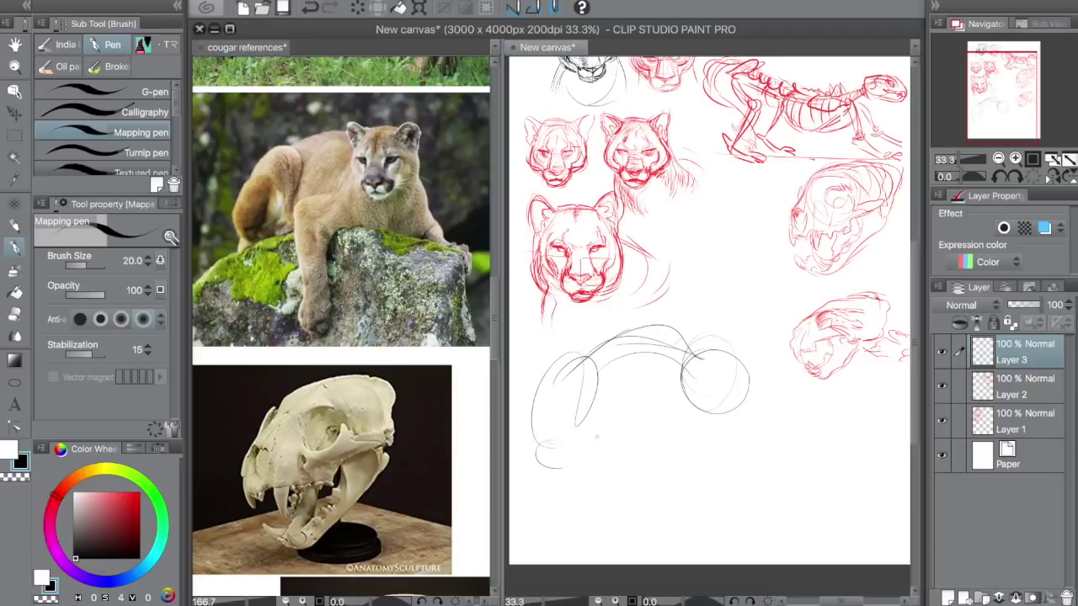
Sketch the foreleg hanging over the rock, the far foreleg, and the rock's edges.
{"action": "left_click_drag", "start_coordinate": [657, 416], "coordinate": [596, 420]}
{"action": "mouse_move", "coordinate": [596, 426]}
{"action": "left_mouse_down"}
{"action": "mouse_move", "coordinate": [603, 497]}
{"action": "mouse_move", "coordinate": [633, 558]}
{"action": "mouse_move", "coordinate": [642, 493]}
{"action": "left_mouse_up"}
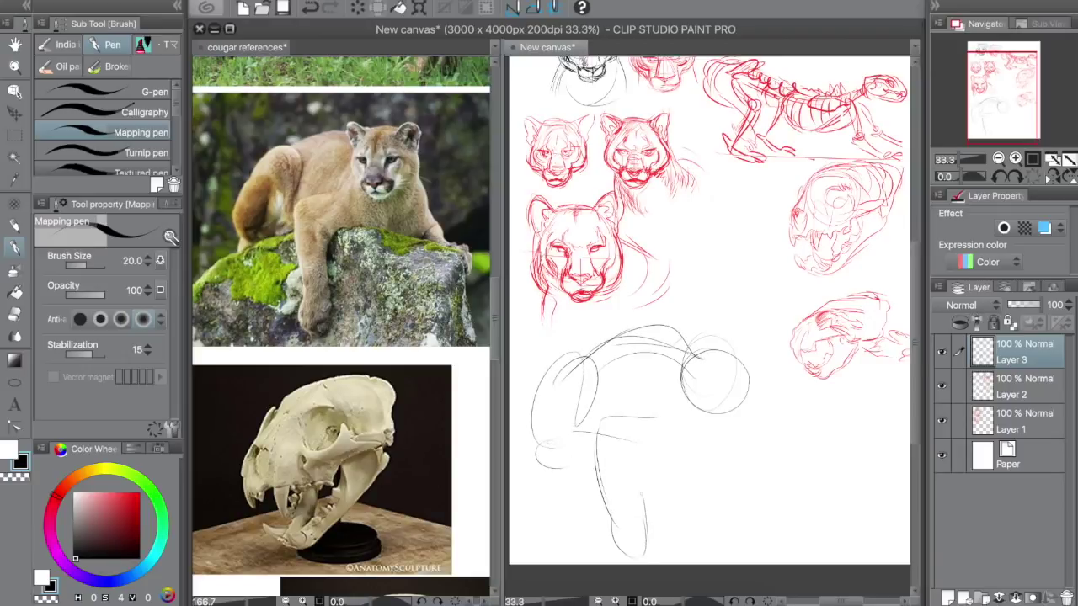
{"action": "mouse_move", "coordinate": [756, 389]}
{"action": "left_mouse_down"}
{"action": "mouse_move", "coordinate": [760, 427]}
{"action": "mouse_move", "coordinate": [746, 459]}
{"action": "mouse_move", "coordinate": [717, 465]}
{"action": "mouse_move", "coordinate": [829, 544]}
{"action": "left_mouse_up"}
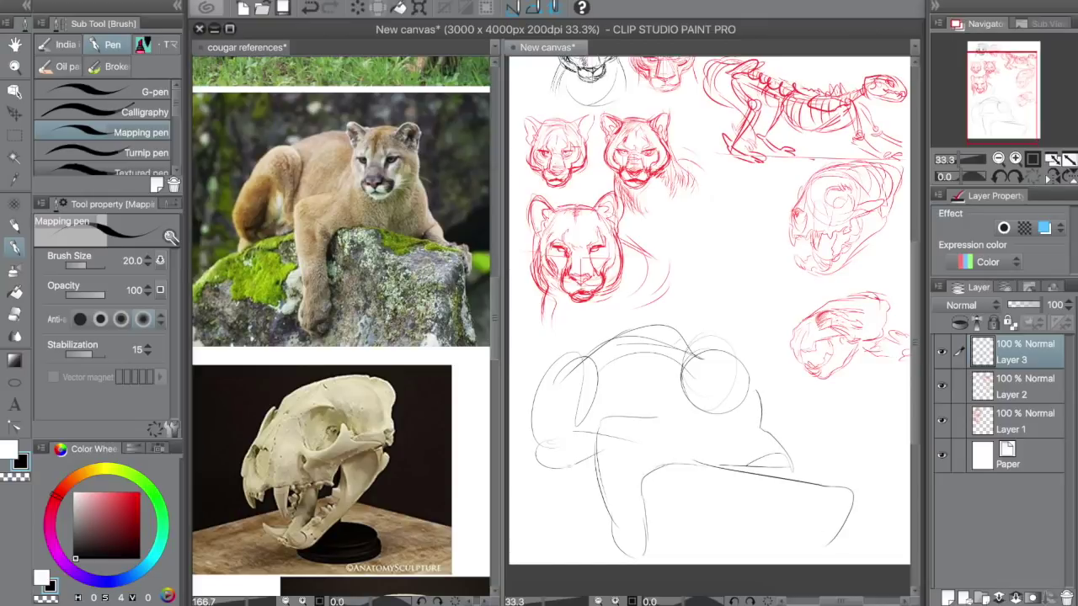
{"action": "left_click_drag", "start_coordinate": [569, 452], "coordinate": [516, 487]}
Add the resting cougar's ears and facial guides, and build up its neck, shoulder and back contours.
{"action": "mouse_move", "coordinate": [734, 319]}
{"action": "left_mouse_down"}
{"action": "mouse_move", "coordinate": [743, 409]}
{"action": "mouse_move", "coordinate": [754, 344]}
{"action": "mouse_move", "coordinate": [678, 321]}
{"action": "mouse_move", "coordinate": [749, 309]}
{"action": "mouse_move", "coordinate": [773, 362]}
{"action": "mouse_move", "coordinate": [760, 404]}
{"action": "left_mouse_up"}
{"action": "mouse_move", "coordinate": [697, 349]}
{"action": "left_mouse_down"}
{"action": "mouse_move", "coordinate": [690, 392]}
{"action": "mouse_move", "coordinate": [744, 366]}
{"action": "mouse_move", "coordinate": [717, 419]}
{"action": "mouse_move", "coordinate": [700, 391]}
{"action": "mouse_move", "coordinate": [739, 402]}
{"action": "left_mouse_up"}
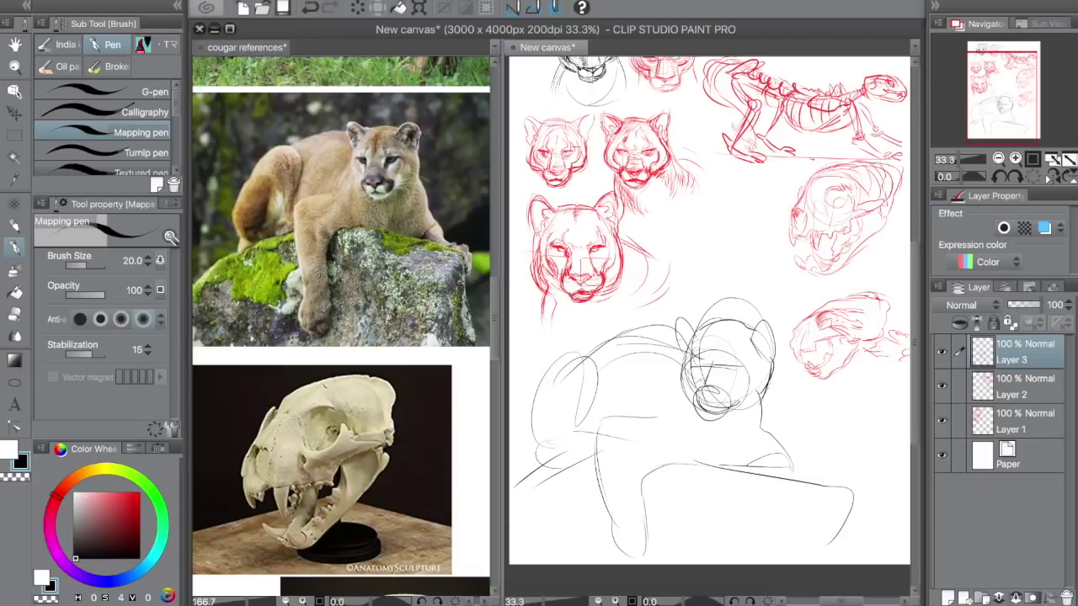
{"action": "mouse_move", "coordinate": [686, 374]}
{"action": "left_mouse_down"}
{"action": "mouse_move", "coordinate": [669, 402]}
{"action": "mouse_move", "coordinate": [681, 417]}
{"action": "left_mouse_up"}
{"action": "mouse_move", "coordinate": [680, 376]}
{"action": "left_mouse_down"}
{"action": "mouse_move", "coordinate": [639, 404]}
{"action": "mouse_move", "coordinate": [603, 474]}
{"action": "left_mouse_up"}
{"action": "left_click_drag", "start_coordinate": [647, 357], "coordinate": [614, 410]}
{"action": "mouse_move", "coordinate": [693, 335]}
{"action": "left_mouse_down"}
{"action": "mouse_move", "coordinate": [572, 339]}
{"action": "mouse_move", "coordinate": [678, 319]}
{"action": "left_mouse_up"}
{"action": "left_click_drag", "start_coordinate": [556, 371], "coordinate": [654, 323]}
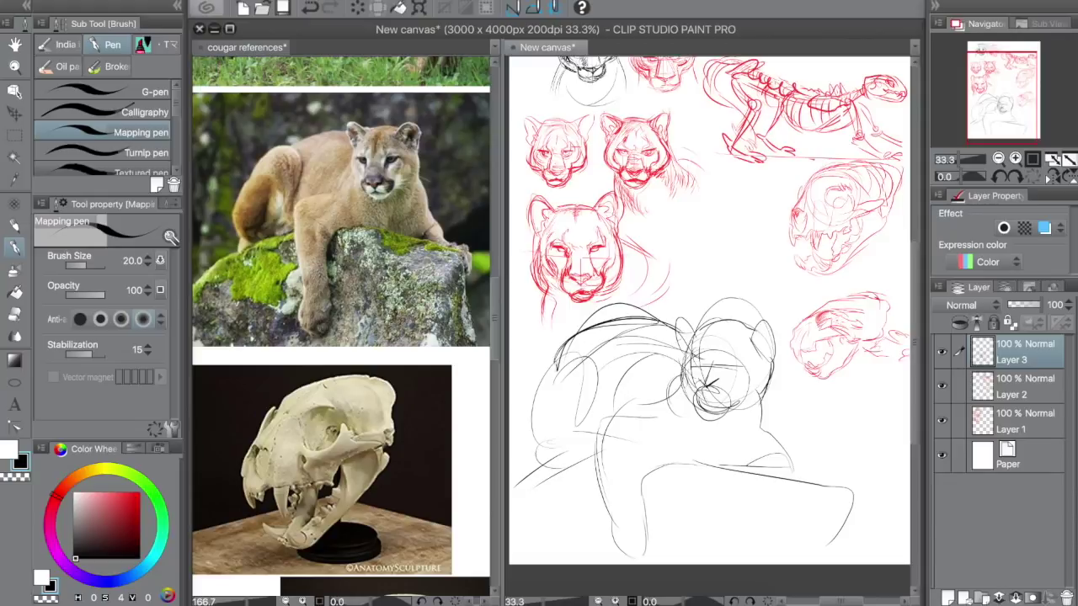
Redraw the resting cougar's haunch and hind leg larger, with the rock line beneath the hind foot.
{"action": "left_click_drag", "start_coordinate": [557, 349], "coordinate": [518, 459]}
{"action": "mouse_move", "coordinate": [585, 434]}
{"action": "left_mouse_down"}
{"action": "mouse_move", "coordinate": [516, 395]}
{"action": "mouse_move", "coordinate": [582, 321]}
{"action": "left_mouse_up"}
{"action": "left_click_drag", "start_coordinate": [589, 357], "coordinate": [569, 433]}
{"action": "mouse_move", "coordinate": [567, 427]}
{"action": "left_mouse_down"}
{"action": "mouse_move", "coordinate": [539, 474]}
{"action": "mouse_move", "coordinate": [510, 482]}
{"action": "left_mouse_up"}
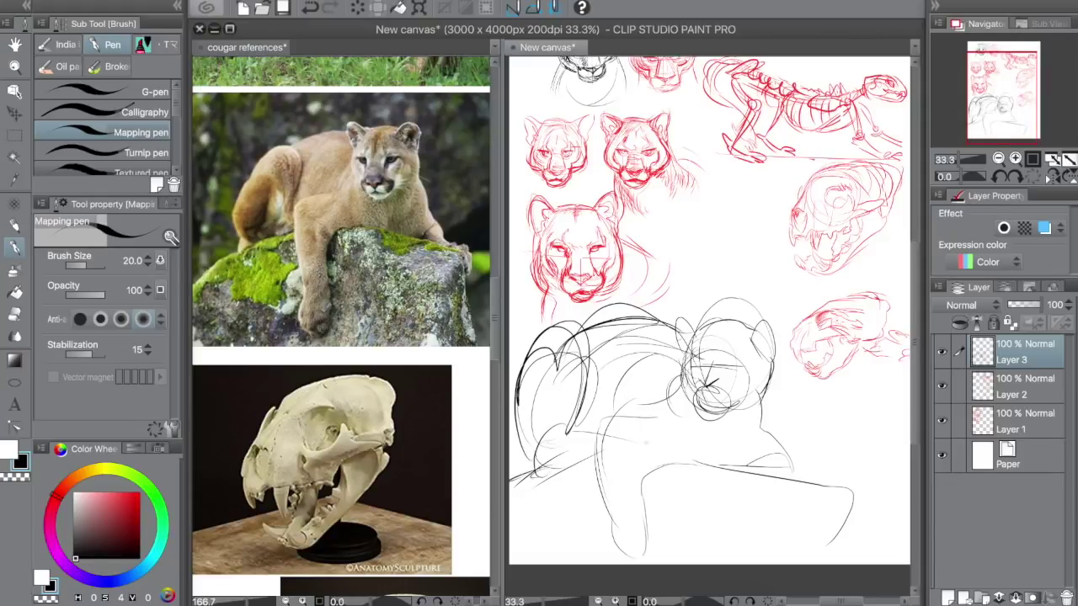
Draw the cougar's far foreleg, the chest and throat lines under its head, and the near shoulder contour.
{"action": "left_click_drag", "start_coordinate": [763, 416], "coordinate": [812, 447]}
{"action": "left_click_drag", "start_coordinate": [680, 401], "coordinate": [698, 454]}
{"action": "left_click_drag", "start_coordinate": [676, 393], "coordinate": [708, 457]}
{"action": "left_click_drag", "start_coordinate": [730, 425], "coordinate": [713, 456]}
{"action": "left_click_drag", "start_coordinate": [750, 400], "coordinate": [721, 451]}
{"action": "mouse_move", "coordinate": [760, 401]}
{"action": "left_mouse_down"}
{"action": "mouse_move", "coordinate": [771, 427]}
{"action": "mouse_move", "coordinate": [721, 453]}
{"action": "left_mouse_up"}
{"action": "left_click_drag", "start_coordinate": [682, 394], "coordinate": [670, 444]}
{"action": "mouse_move", "coordinate": [672, 389]}
{"action": "left_mouse_down"}
{"action": "mouse_move", "coordinate": [633, 405]}
{"action": "mouse_move", "coordinate": [590, 468]}
{"action": "left_mouse_up"}
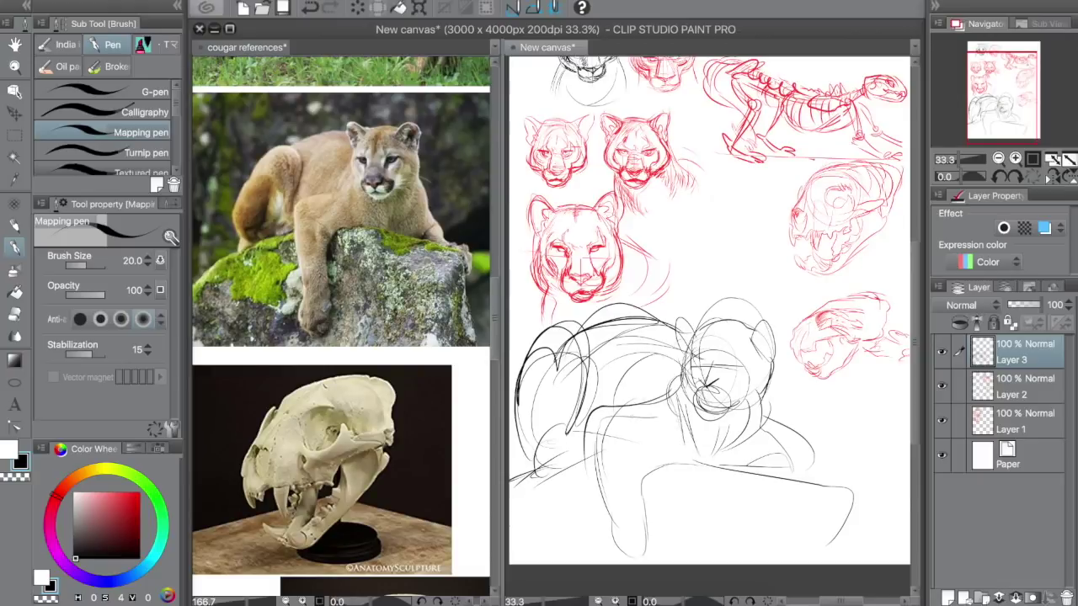
Refine the outlines of the cougar's hanging foreleg, elbow and chest where they meet the rock.
{"action": "mouse_move", "coordinate": [646, 409]}
{"action": "left_mouse_down"}
{"action": "mouse_move", "coordinate": [591, 418]}
{"action": "mouse_move", "coordinate": [593, 515]}
{"action": "left_mouse_up"}
{"action": "left_click_drag", "start_coordinate": [626, 456], "coordinate": [618, 488]}
{"action": "mouse_move", "coordinate": [640, 446]}
{"action": "left_mouse_down"}
{"action": "mouse_move", "coordinate": [631, 484]}
{"action": "mouse_move", "coordinate": [684, 451]}
{"action": "mouse_move", "coordinate": [692, 466]}
{"action": "left_mouse_up"}
{"action": "left_click_drag", "start_coordinate": [667, 409], "coordinate": [657, 464]}
{"action": "left_click_drag", "start_coordinate": [662, 449], "coordinate": [694, 430]}
{"action": "left_click_drag", "start_coordinate": [644, 490], "coordinate": [642, 537]}
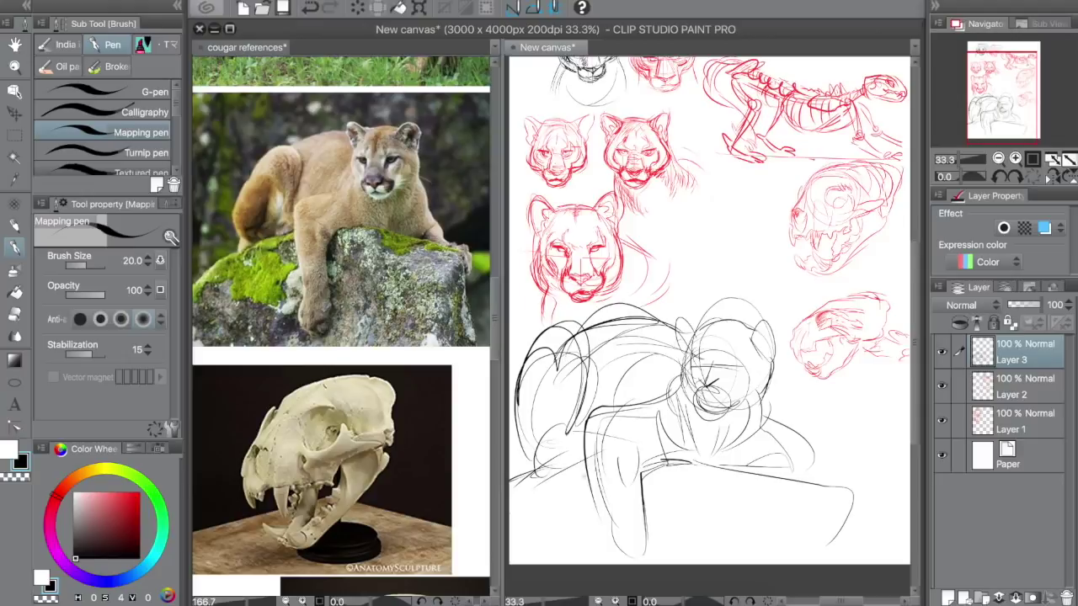
{"action": "left_click_drag", "start_coordinate": [591, 475], "coordinate": [610, 564]}
{"action": "left_click_drag", "start_coordinate": [574, 329], "coordinate": [584, 316]}
Shrink the resting cougar sketch and place it in the open area between the head studies and skulls.
{"action": "key", "text": "ctrl+t"}
{"action": "left_click_drag", "start_coordinate": [510, 298], "coordinate": [603, 371]}
{"action": "left_click_drag", "start_coordinate": [620, 376], "coordinate": [591, 329]}
{"action": "left_click_drag", "start_coordinate": [578, 324], "coordinate": [613, 351]}
{"action": "left_click_drag", "start_coordinate": [649, 398], "coordinate": [618, 370]}
{"action": "key", "text": "Return"}
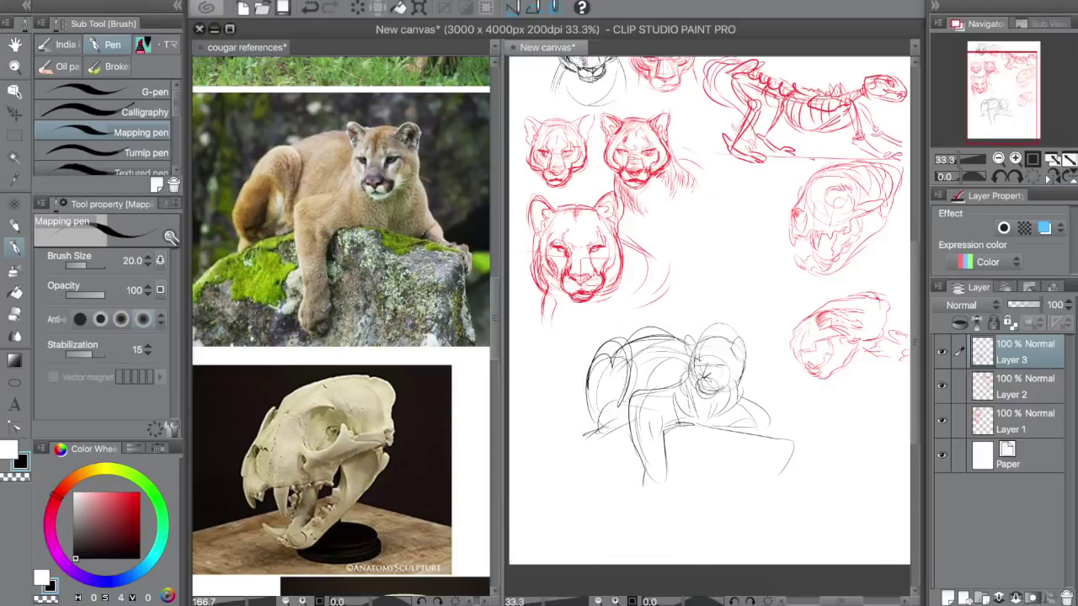
Detail the resting cougar's face and ear, and darken its far foreleg, rock edge and shoulder contours.
{"action": "key", "text": "b"}
{"action": "key", "text": "b"}
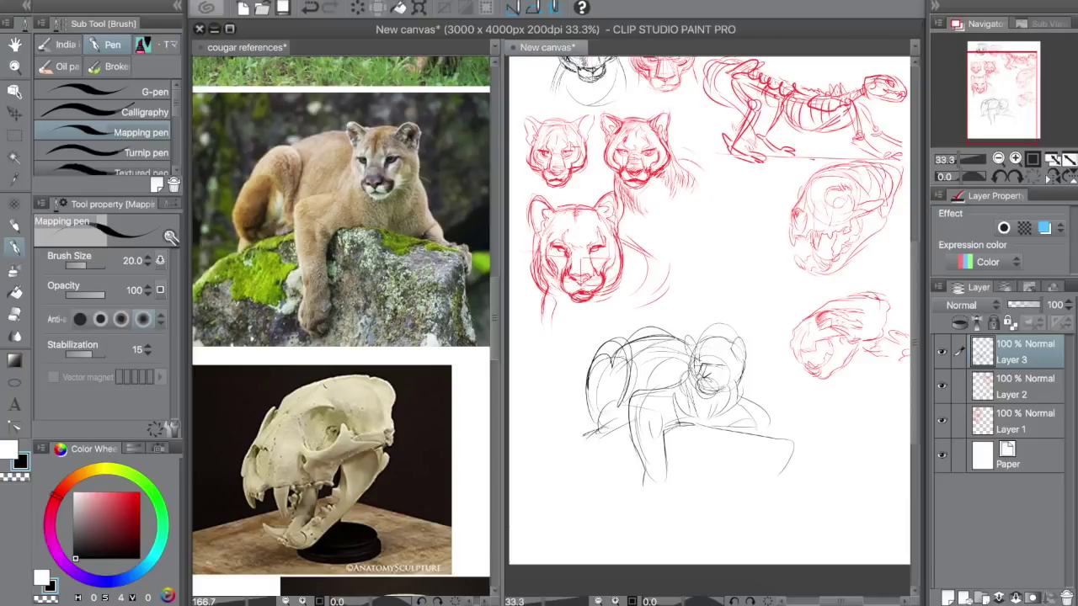
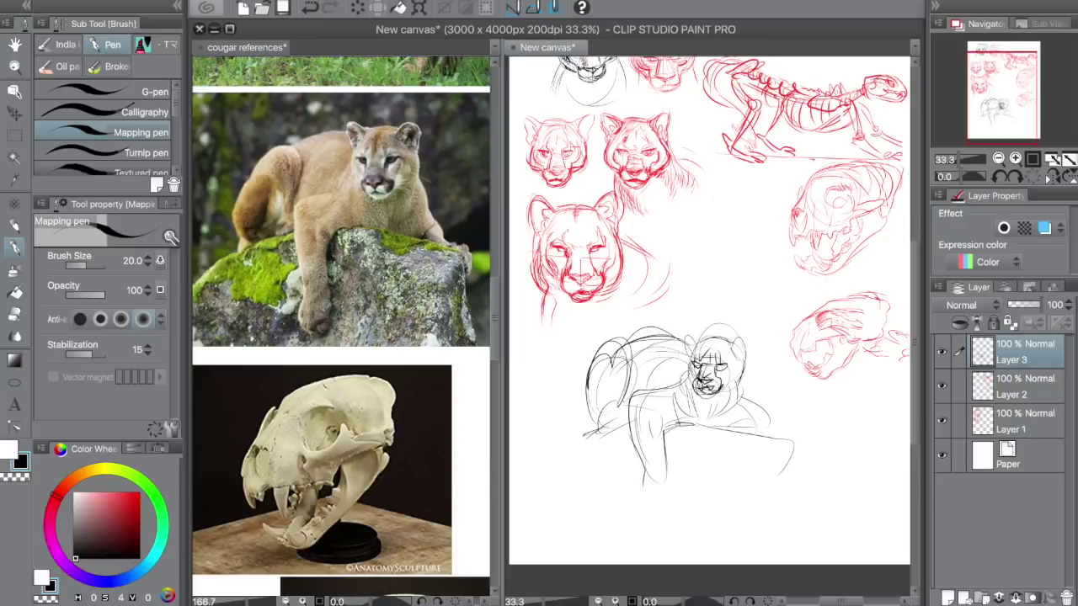
{"action": "mouse_move", "coordinate": [741, 359]}
{"action": "left_mouse_down"}
{"action": "mouse_move", "coordinate": [730, 386]}
{"action": "mouse_move", "coordinate": [762, 432]}
{"action": "mouse_move", "coordinate": [792, 438]}
{"action": "left_mouse_up"}
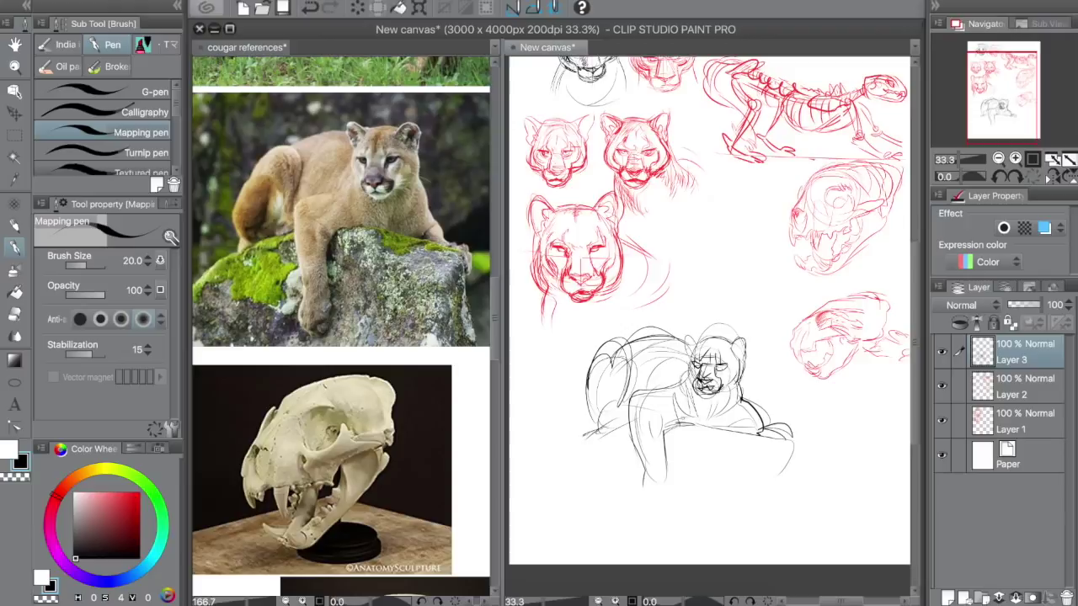
{"action": "left_click_drag", "start_coordinate": [678, 418], "coordinate": [733, 426]}
{"action": "left_click_drag", "start_coordinate": [622, 343], "coordinate": [677, 330]}
{"action": "mouse_move", "coordinate": [623, 341]}
{"action": "left_mouse_down"}
{"action": "mouse_move", "coordinate": [689, 339]}
{"action": "mouse_move", "coordinate": [636, 389]}
{"action": "left_mouse_up"}
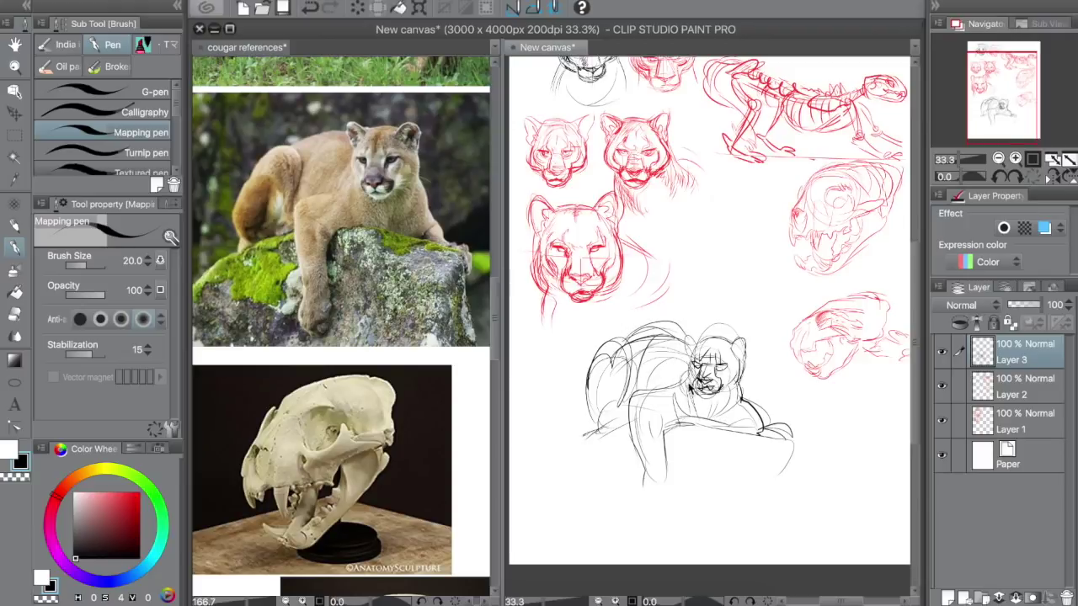
Scale the resting cougar sketch to 85% and move it up between the large head study and the skulls.
{"action": "key", "text": "ctrl+t"}
{"action": "left_click_drag", "start_coordinate": [722, 373], "coordinate": [754, 256]}
{"action": "left_click_drag", "start_coordinate": [828, 205], "coordinate": [795, 228]}
{"action": "left_click_drag", "start_coordinate": [730, 280], "coordinate": [742, 265]}
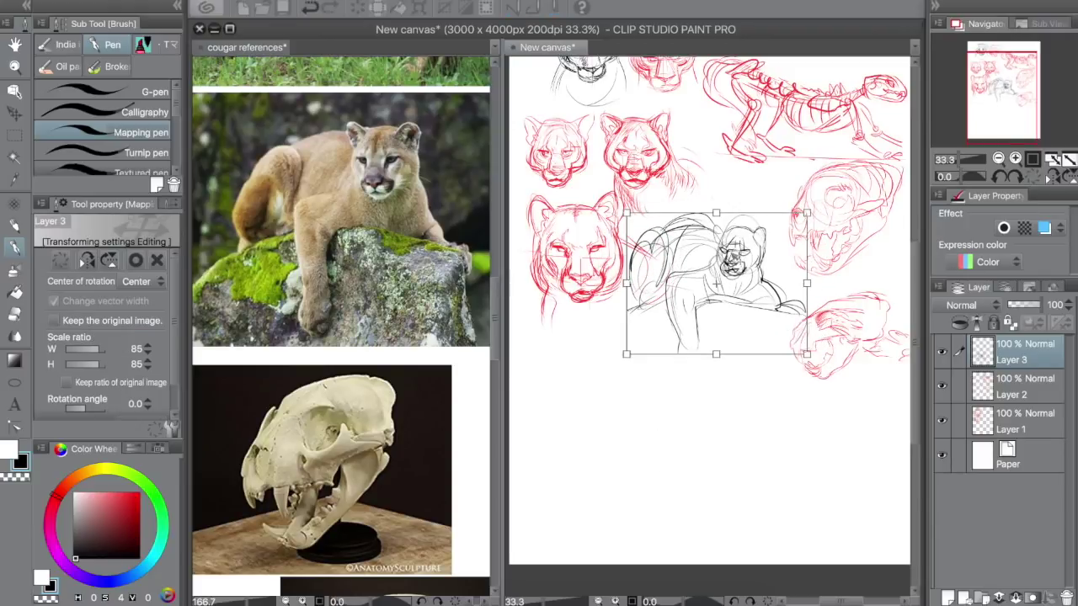
{"action": "key", "text": "Return"}
Bring the standing cougar photo into view and draw its long back line in the empty area below the resting cougar.
{"action": "key", "text": "space"}
{"action": "left_click_drag", "start_coordinate": [325, 300], "coordinate": [428, 337]}
{"action": "left_click_drag", "start_coordinate": [328, 337], "coordinate": [470, 301]}
{"action": "left_click_drag", "start_coordinate": [330, 286], "coordinate": [282, 459]}
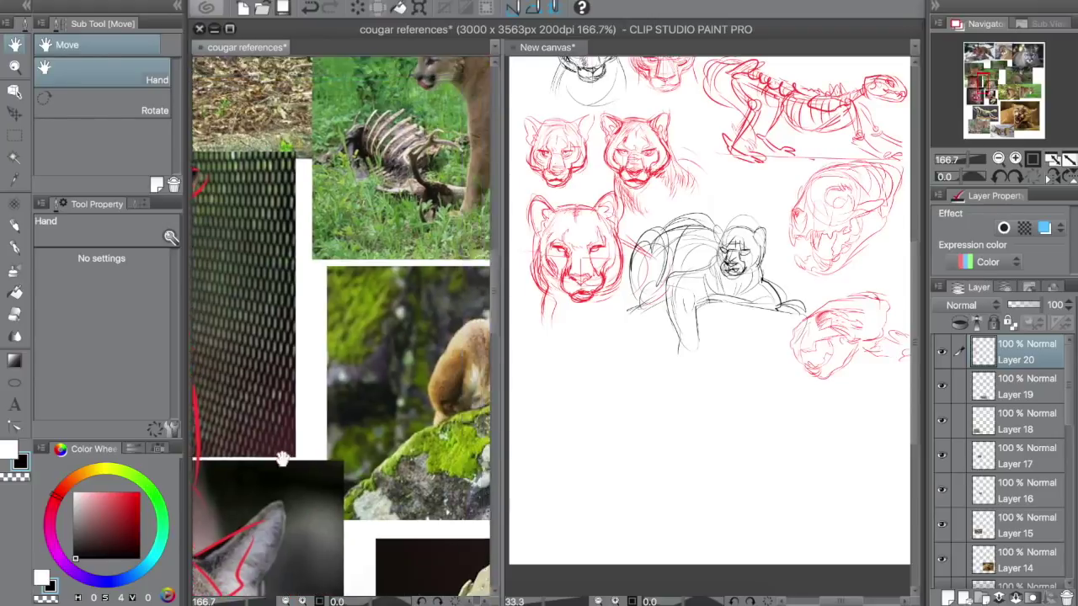
{"action": "left_click_drag", "start_coordinate": [476, 171], "coordinate": [289, 320]}
{"action": "left_click", "coordinate": [667, 413]}
{"action": "left_click_drag", "start_coordinate": [662, 416], "coordinate": [665, 405]}
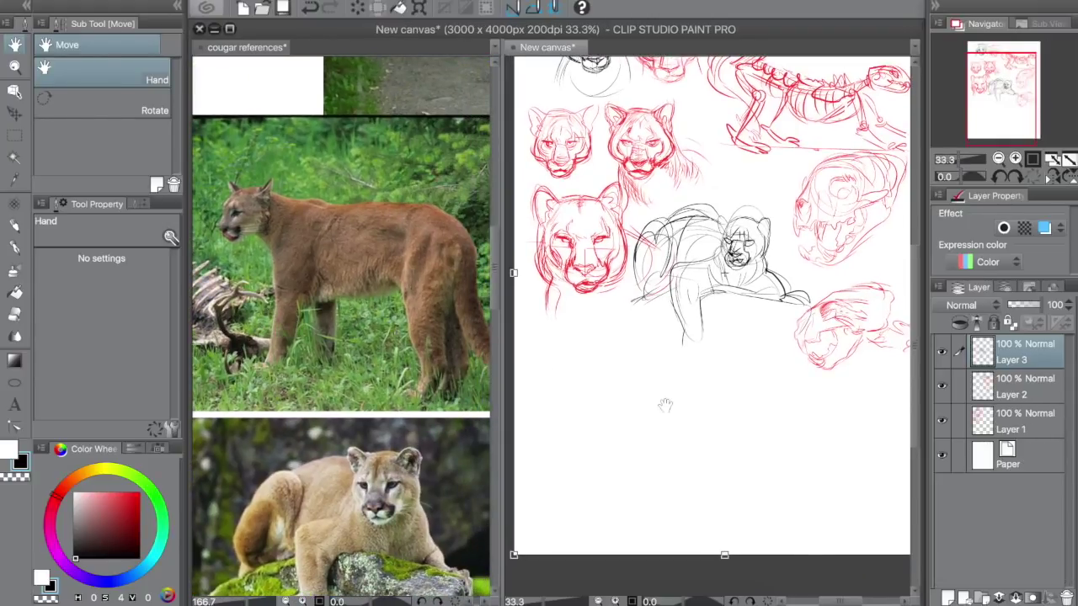
{"action": "key", "text": "p"}
{"action": "left_click_drag", "start_coordinate": [609, 365], "coordinate": [746, 379]}
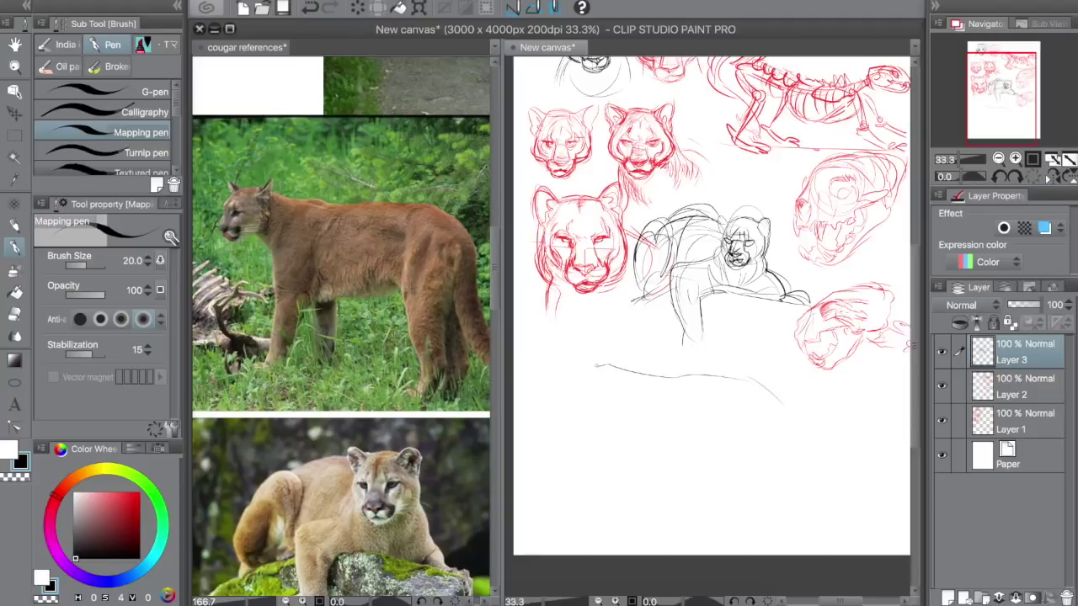
{"action": "left_click_drag", "start_coordinate": [595, 366], "coordinate": [549, 360]}
{"action": "key", "text": "super+t"}
{"action": "left_click_drag", "start_coordinate": [616, 379], "coordinate": [676, 383]}
{"action": "key", "text": "super+z"}
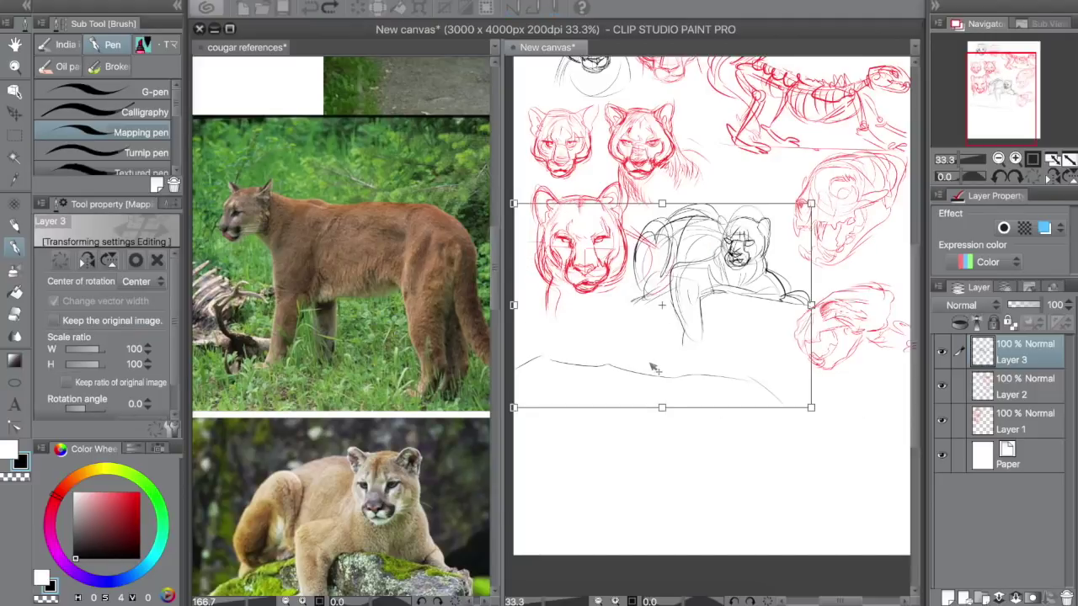
{"action": "key", "text": "Escape"}
Select only the new back line and move it lower on the canvas.
{"action": "key", "text": "m"}
{"action": "mouse_move", "coordinate": [539, 346]}
{"action": "left_mouse_down"}
{"action": "mouse_move", "coordinate": [513, 348]}
{"action": "mouse_move", "coordinate": [777, 468]}
{"action": "left_mouse_up"}
{"action": "key", "text": "ctrl+t"}
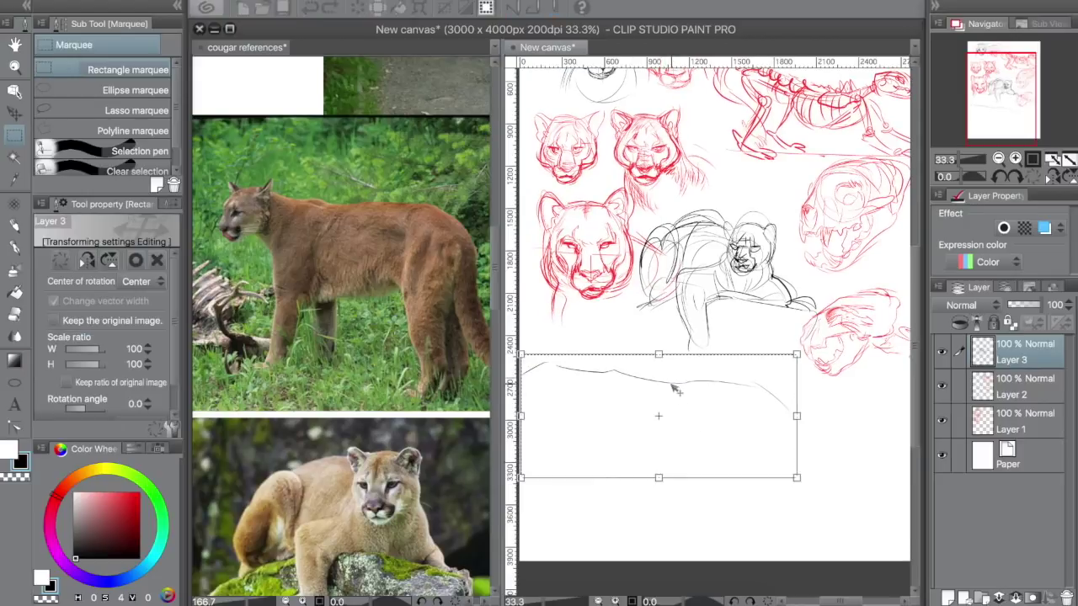
{"action": "mouse_move", "coordinate": [520, 361]}
{"action": "left_mouse_down"}
{"action": "mouse_move", "coordinate": [600, 389]}
{"action": "mouse_move", "coordinate": [530, 405]}
{"action": "left_mouse_up"}
{"action": "key", "text": "Return"}
Trim the front end of the back line and sketch the standing cougar's chest, shoulder, belly and flank lines.
{"action": "key", "text": "p"}
{"action": "key", "text": "ctrl+r"}
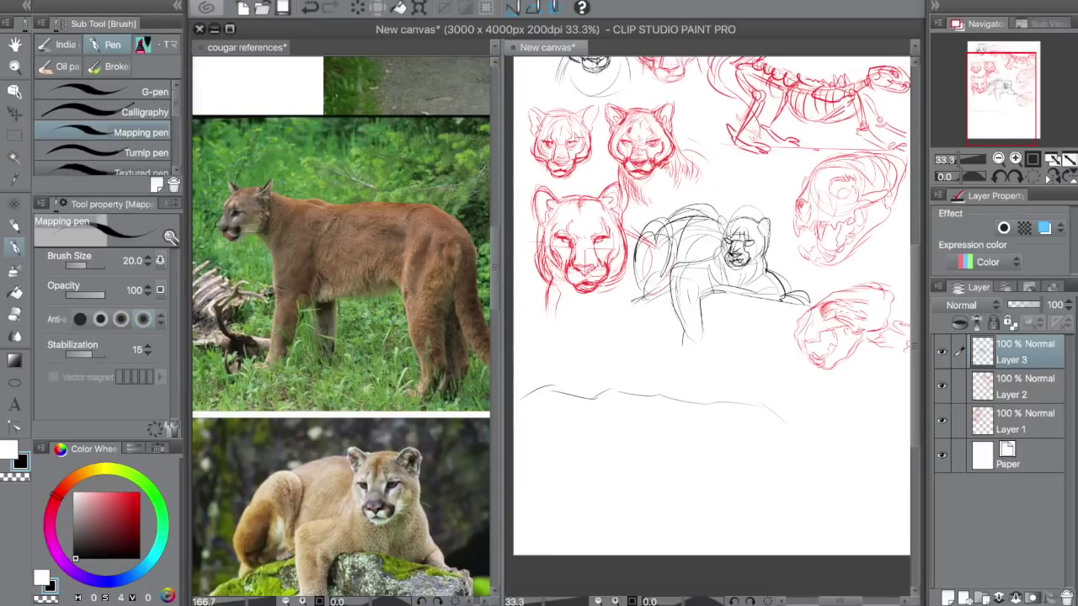
{"action": "mouse_move", "coordinate": [552, 389]}
{"action": "left_mouse_down"}
{"action": "mouse_move", "coordinate": [581, 385]}
{"action": "mouse_move", "coordinate": [529, 446]}
{"action": "mouse_move", "coordinate": [557, 404]}
{"action": "mouse_move", "coordinate": [561, 452]}
{"action": "left_mouse_up"}
{"action": "key", "text": "e"}
{"action": "key", "text": "p"}
{"action": "mouse_move", "coordinate": [589, 405]}
{"action": "left_mouse_down"}
{"action": "mouse_move", "coordinate": [581, 452]}
{"action": "mouse_move", "coordinate": [617, 487]}
{"action": "mouse_move", "coordinate": [604, 503]}
{"action": "left_mouse_up"}
{"action": "mouse_move", "coordinate": [640, 404]}
{"action": "left_mouse_down"}
{"action": "mouse_move", "coordinate": [630, 468]}
{"action": "mouse_move", "coordinate": [731, 462]}
{"action": "mouse_move", "coordinate": [744, 478]}
{"action": "left_mouse_up"}
{"action": "left_click_drag", "start_coordinate": [678, 479], "coordinate": [756, 475]}
{"action": "left_click_drag", "start_coordinate": [755, 424], "coordinate": [747, 478]}
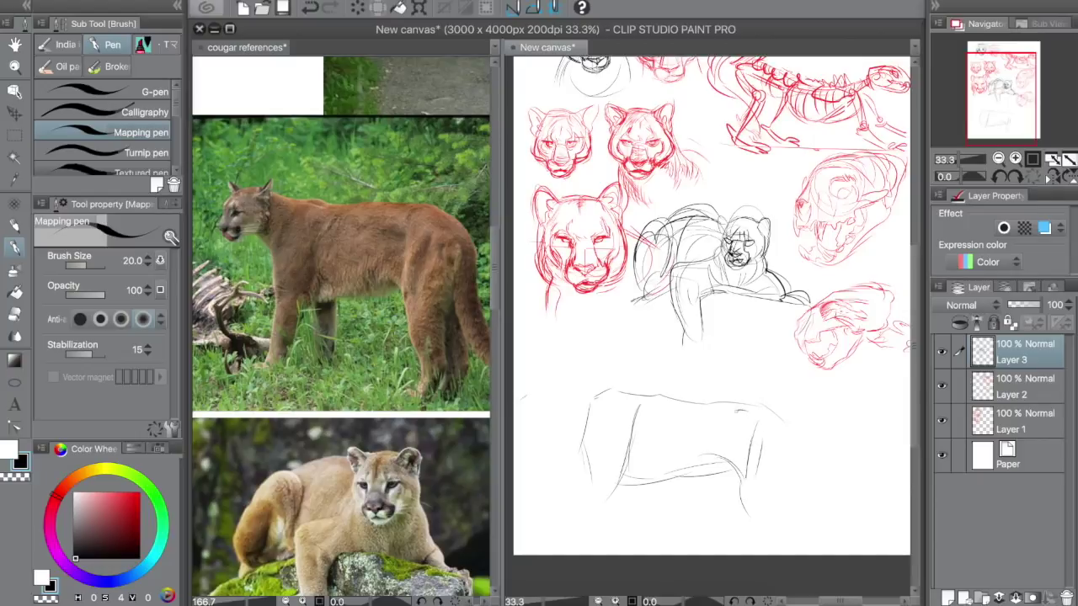
Sketch the standing cougar's hip, tail and hind leg contours.
{"action": "left_click_drag", "start_coordinate": [736, 409], "coordinate": [746, 481]}
{"action": "mouse_move", "coordinate": [819, 417]}
{"action": "left_mouse_down"}
{"action": "mouse_move", "coordinate": [828, 513]}
{"action": "mouse_move", "coordinate": [830, 502]}
{"action": "left_mouse_up"}
{"action": "mouse_move", "coordinate": [785, 431]}
{"action": "left_mouse_down"}
{"action": "mouse_move", "coordinate": [801, 492]}
{"action": "mouse_move", "coordinate": [792, 530]}
{"action": "mouse_move", "coordinate": [743, 544]}
{"action": "left_mouse_up"}
{"action": "mouse_move", "coordinate": [744, 483]}
{"action": "left_mouse_down"}
{"action": "mouse_move", "coordinate": [756, 551]}
{"action": "mouse_move", "coordinate": [802, 552]}
{"action": "left_mouse_up"}
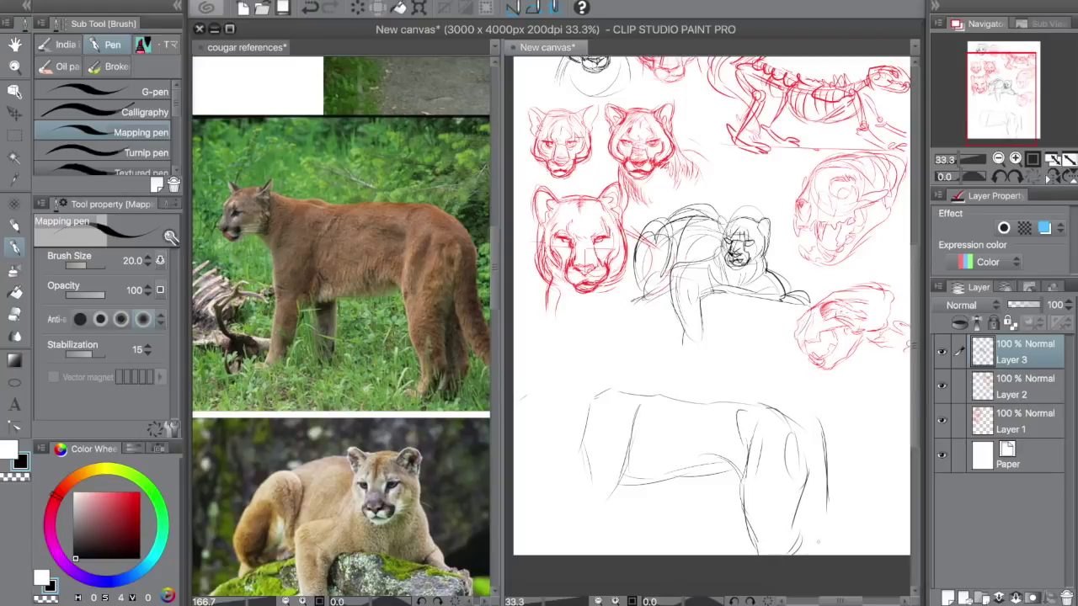
{"action": "key", "text": "ctrl+t"}
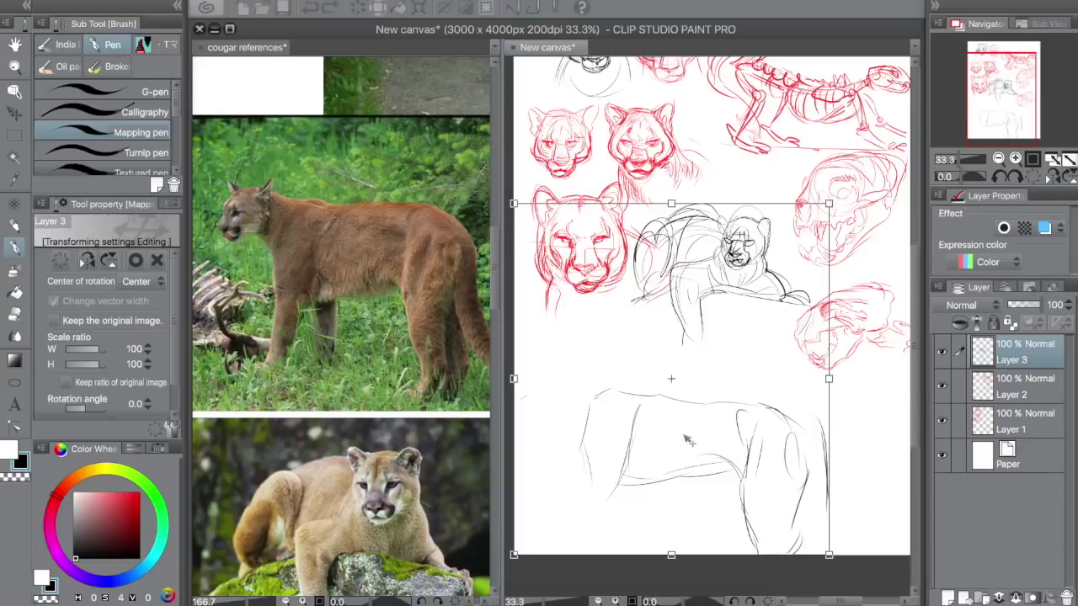
{"action": "key", "text": "Escape"}
{"action": "key", "text": "m"}
{"action": "key", "text": "o"}
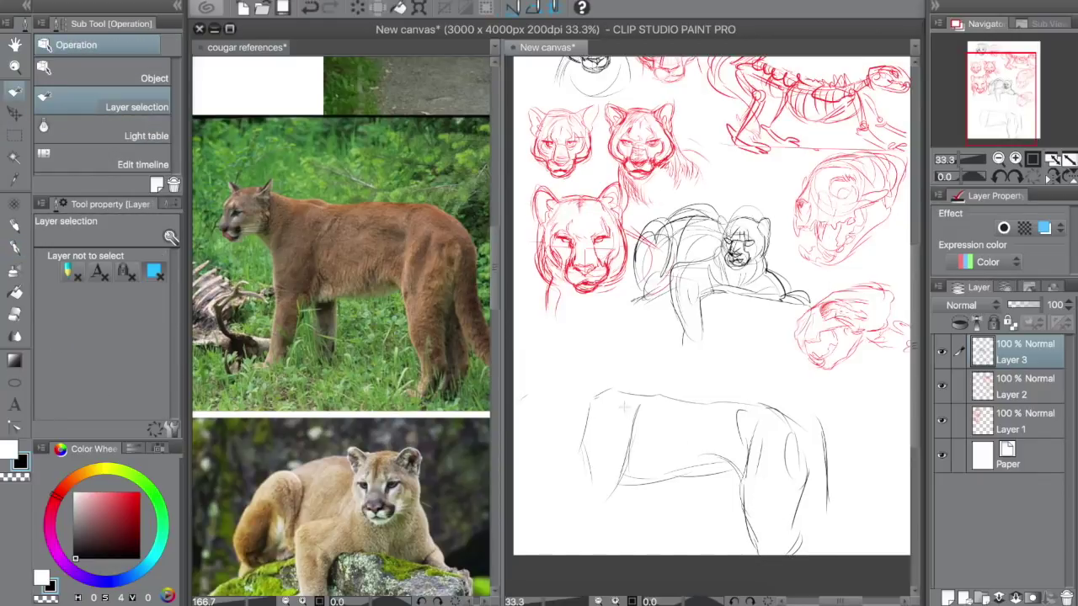
{"action": "left_click_drag", "start_coordinate": [547, 347], "coordinate": [824, 551]}
{"action": "key", "text": "ctrl+t"}
{"action": "key", "text": "Escape"}
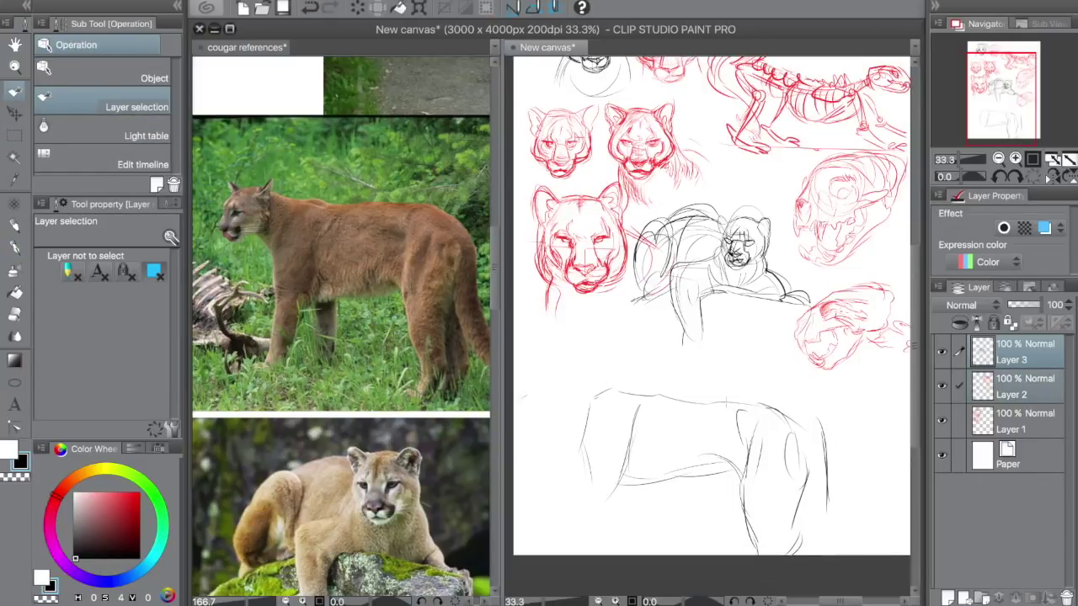
{"action": "mouse_move", "coordinate": [570, 357]}
{"action": "left_mouse_down"}
{"action": "mouse_move", "coordinate": [788, 519]}
{"action": "mouse_move", "coordinate": [864, 561]}
{"action": "left_mouse_up"}
{"action": "key", "text": "ctrl+t"}
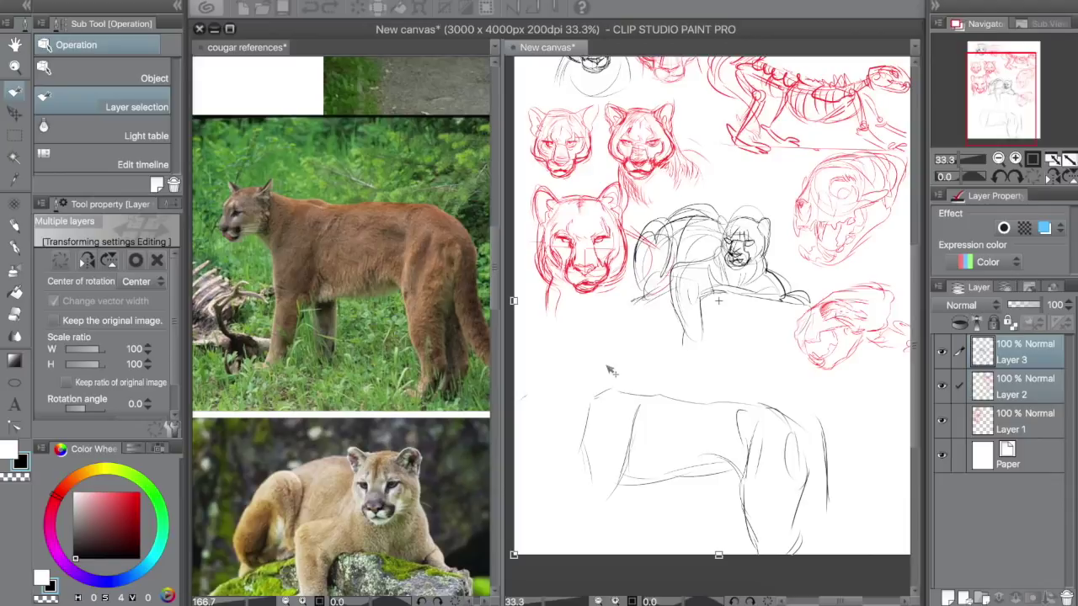
Select the standing cougar's body with a rectangle and move it up the page.
{"action": "key", "text": "m"}
{"action": "left_click_drag", "start_coordinate": [559, 369], "coordinate": [855, 552]}
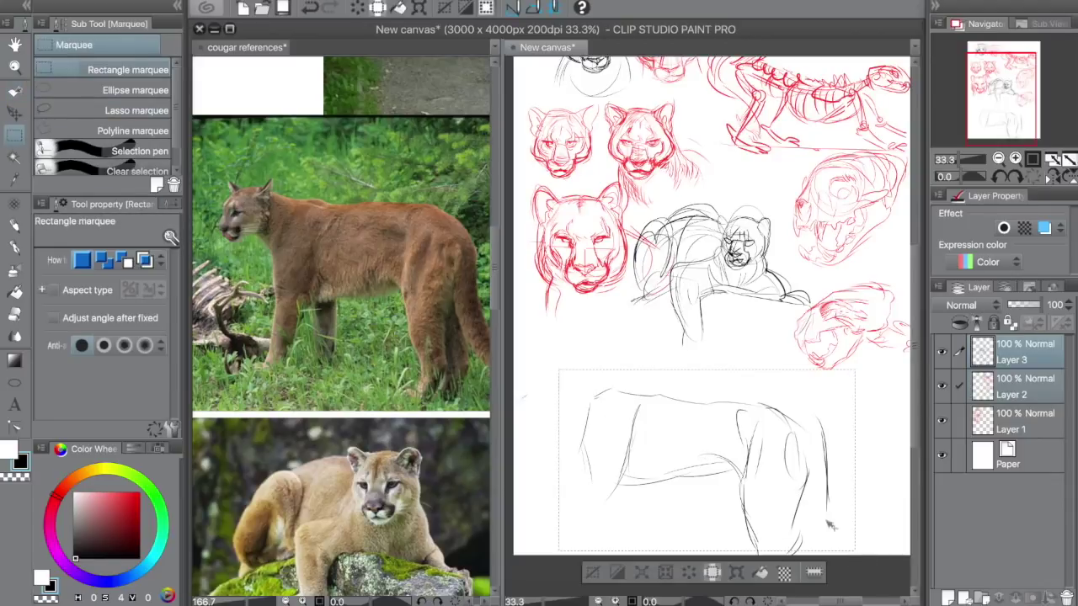
{"action": "key", "text": "ctrl+t"}
{"action": "left_click_drag", "start_coordinate": [772, 496], "coordinate": [772, 462]}
{"action": "key", "text": "Return"}
{"action": "key", "text": "p"}
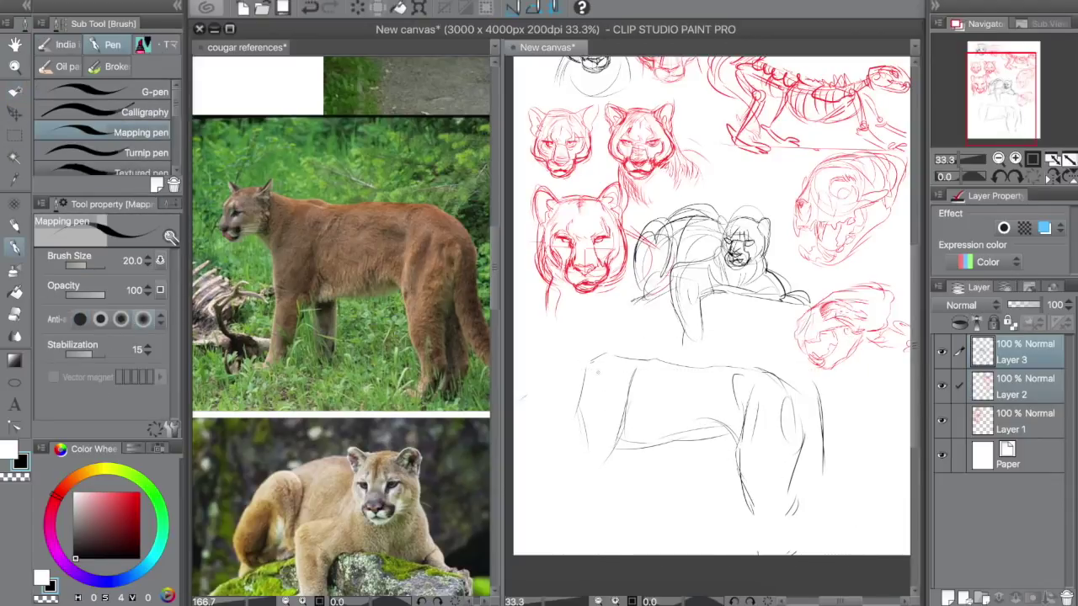
Scale the standing cougar's body down to 78% in the lower part of the page.
{"action": "key", "text": "ctrl+t"}
{"action": "key", "text": "Return"}
{"action": "key", "text": "m"}
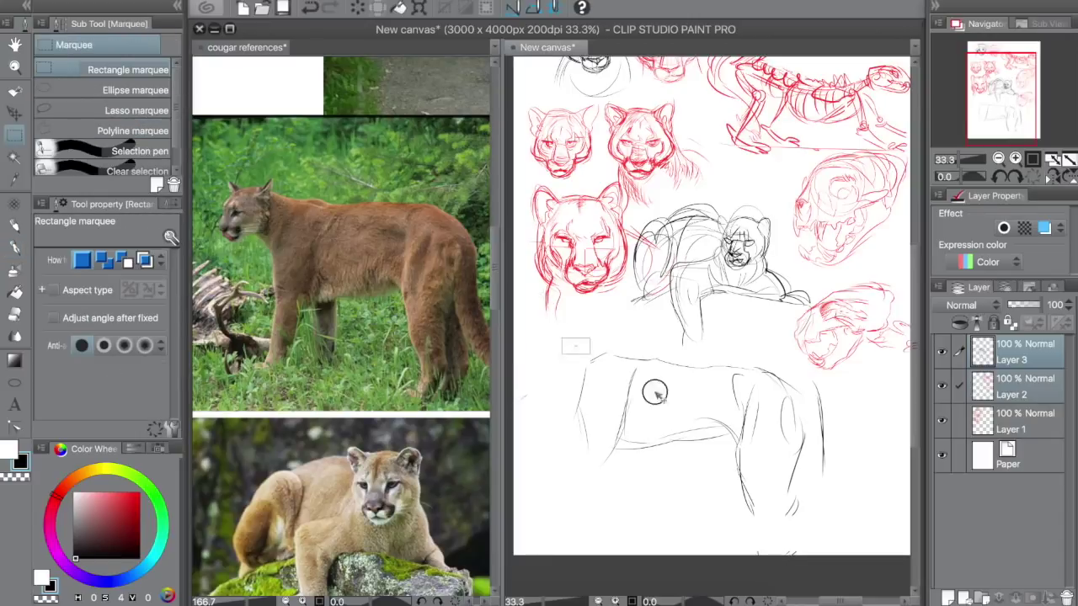
{"action": "key", "text": "ctrl+t"}
{"action": "left_click_drag", "start_coordinate": [564, 339], "coordinate": [622, 378]}
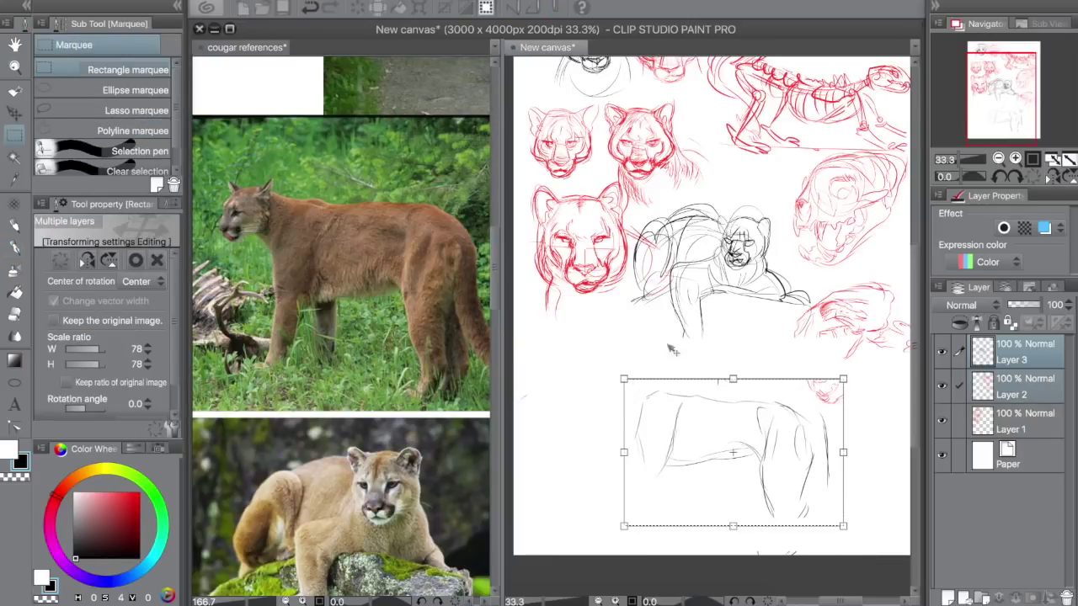
{"action": "key", "text": "Return"}
{"action": "key", "text": "p"}
{"action": "key", "text": "b"}
{"action": "left_click_drag", "start_coordinate": [827, 431], "coordinate": [848, 515]}
{"action": "mouse_move", "coordinate": [815, 465]}
{"action": "left_mouse_down"}
{"action": "mouse_move", "coordinate": [833, 508]}
{"action": "mouse_move", "coordinate": [853, 491]}
{"action": "left_mouse_up"}
{"action": "key", "text": "ctrl+z"}
{"action": "key", "text": "ctrl+z"}
{"action": "key", "text": "ctrl+z"}
Switch back to the Mapping pen and extend the standing cougar's tail, hocks and lower hind legs.
{"action": "key", "text": "p"}
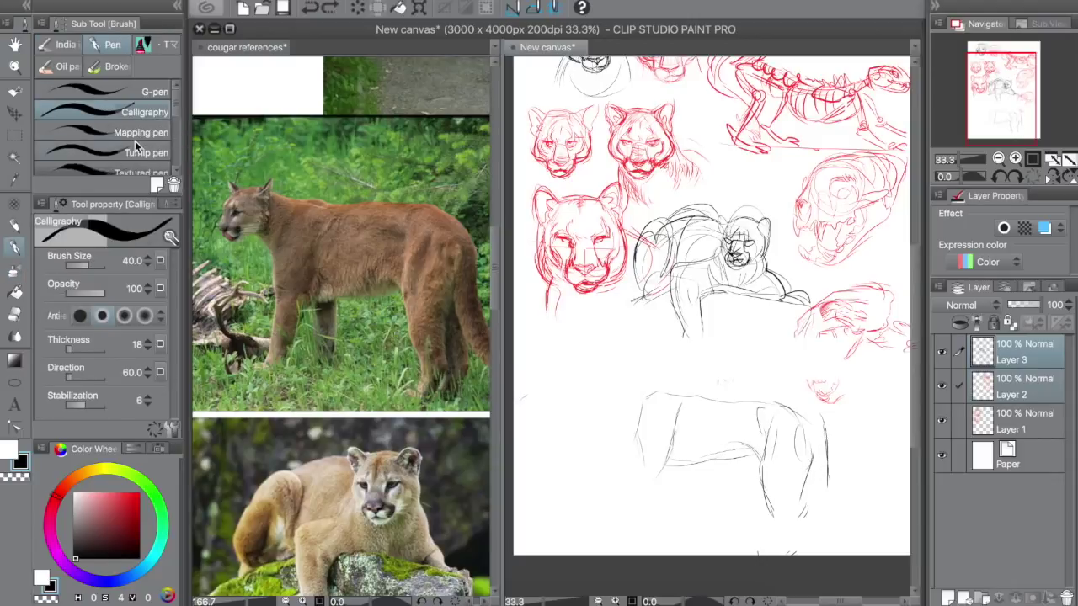
{"action": "left_click", "coordinate": [135, 134]}
{"action": "left_click_drag", "start_coordinate": [832, 461], "coordinate": [860, 536]}
{"action": "mouse_move", "coordinate": [818, 485]}
{"action": "left_mouse_down"}
{"action": "mouse_move", "coordinate": [847, 527]}
{"action": "mouse_move", "coordinate": [811, 511]}
{"action": "mouse_move", "coordinate": [783, 551]}
{"action": "left_mouse_up"}
{"action": "left_click_drag", "start_coordinate": [812, 533], "coordinate": [797, 552]}
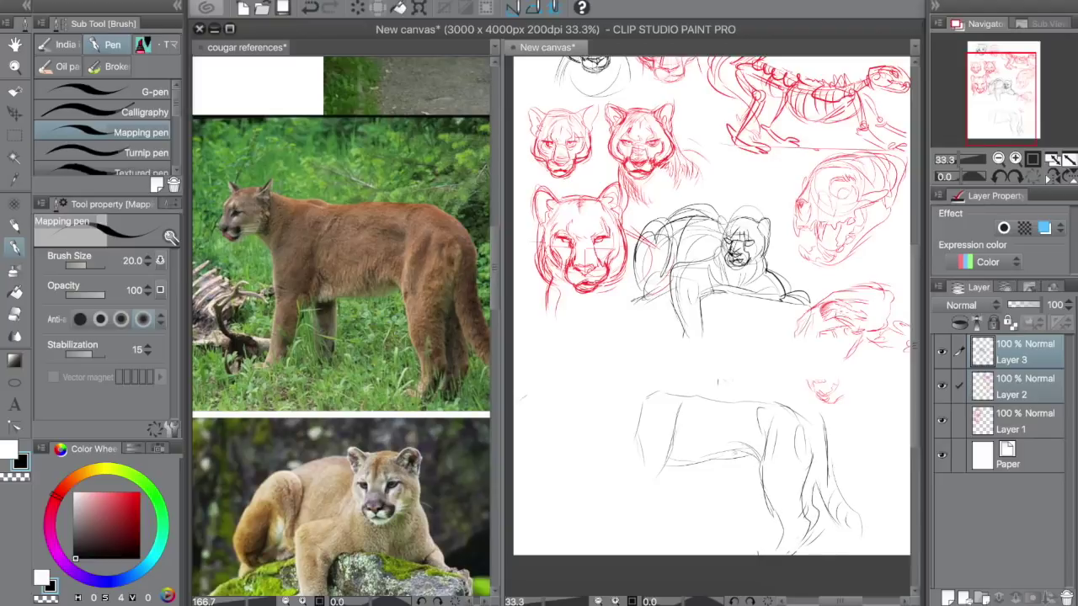
Reinforce the standing cougar's belly and back contours and block in its head in profile.
{"action": "mouse_move", "coordinate": [756, 459]}
{"action": "left_mouse_down"}
{"action": "mouse_move", "coordinate": [761, 503]}
{"action": "mouse_move", "coordinate": [670, 477]}
{"action": "left_mouse_up"}
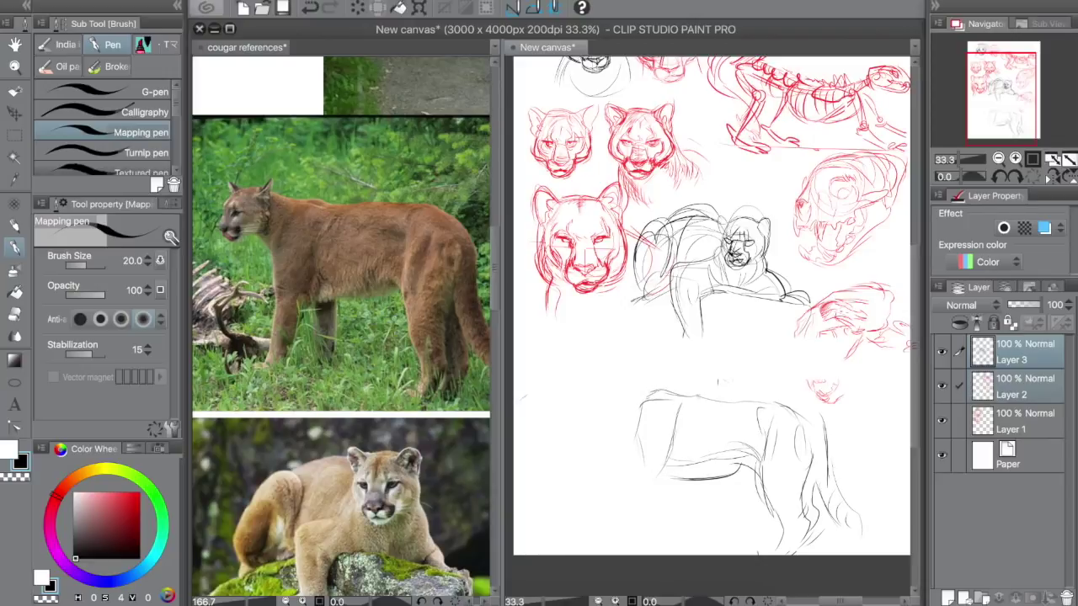
{"action": "mouse_move", "coordinate": [687, 392]}
{"action": "left_mouse_down"}
{"action": "mouse_move", "coordinate": [783, 402]}
{"action": "mouse_move", "coordinate": [830, 436]}
{"action": "left_mouse_up"}
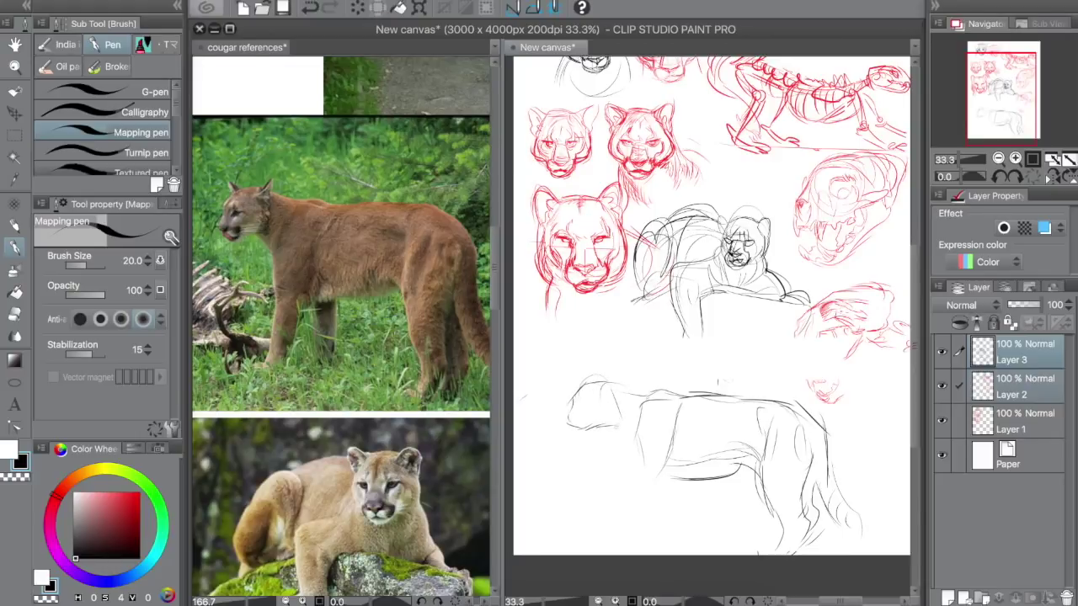
Draw the standing cougar's throat and chest line and both forelegs.
{"action": "mouse_move", "coordinate": [600, 429]}
{"action": "left_mouse_down"}
{"action": "mouse_move", "coordinate": [628, 445]}
{"action": "mouse_move", "coordinate": [636, 488]}
{"action": "left_mouse_up"}
{"action": "key", "text": "super+z"}
{"action": "left_click_drag", "start_coordinate": [628, 443], "coordinate": [623, 514]}
{"action": "mouse_move", "coordinate": [662, 475]}
{"action": "left_mouse_down"}
{"action": "mouse_move", "coordinate": [639, 513]}
{"action": "mouse_move", "coordinate": [606, 529]}
{"action": "left_mouse_up"}
{"action": "left_click_drag", "start_coordinate": [671, 480], "coordinate": [667, 517]}
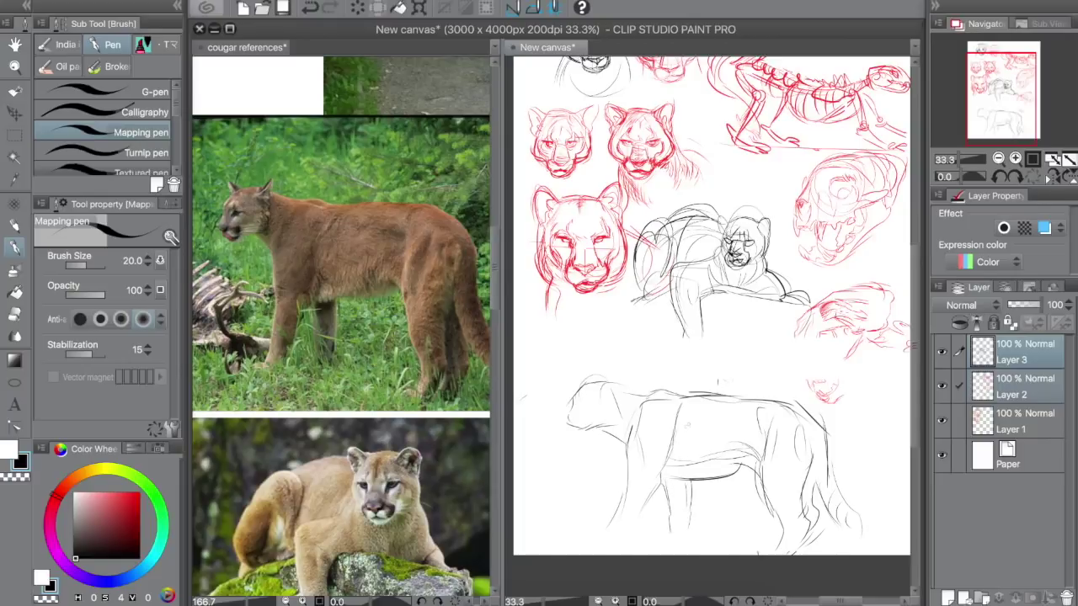
Add the eye, ears and muzzle to the standing cougar's head, and darken its chest, front leg and throat lines.
{"action": "mouse_move", "coordinate": [664, 473]}
{"action": "left_mouse_down"}
{"action": "mouse_move", "coordinate": [727, 453]}
{"action": "mouse_move", "coordinate": [690, 468]}
{"action": "left_mouse_up"}
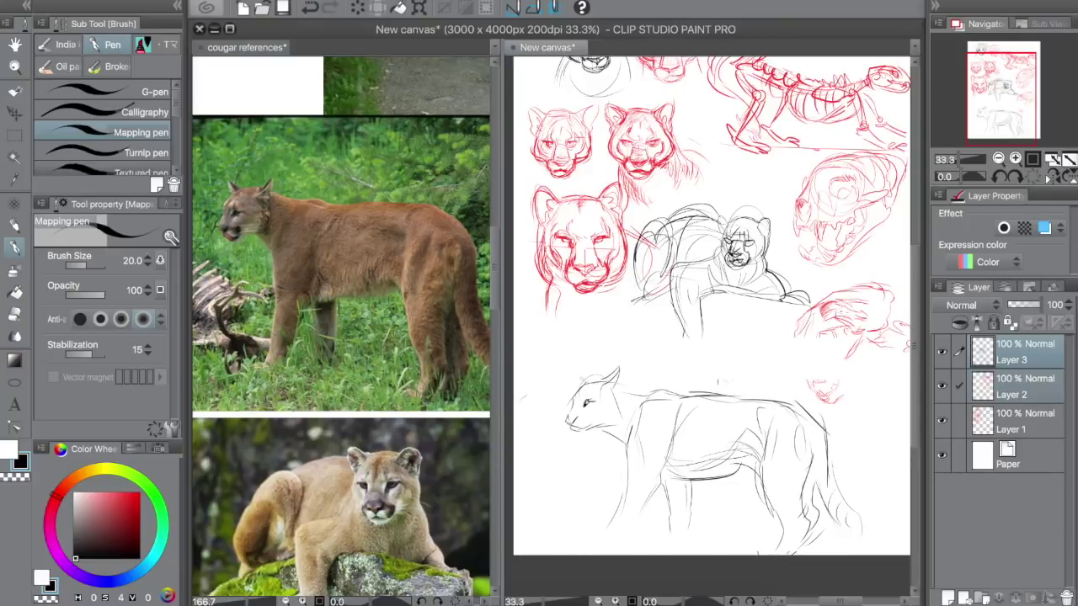
{"action": "left_click_drag", "start_coordinate": [625, 448], "coordinate": [615, 522]}
{"action": "left_click_drag", "start_coordinate": [625, 448], "coordinate": [613, 512]}
{"action": "left_click_drag", "start_coordinate": [607, 415], "coordinate": [625, 426]}
Lasso the standing cougar's head, shrink it slightly toward the neck and clear the selection.
{"action": "left_click", "coordinate": [14, 134]}
{"action": "left_click", "coordinate": [53, 112]}
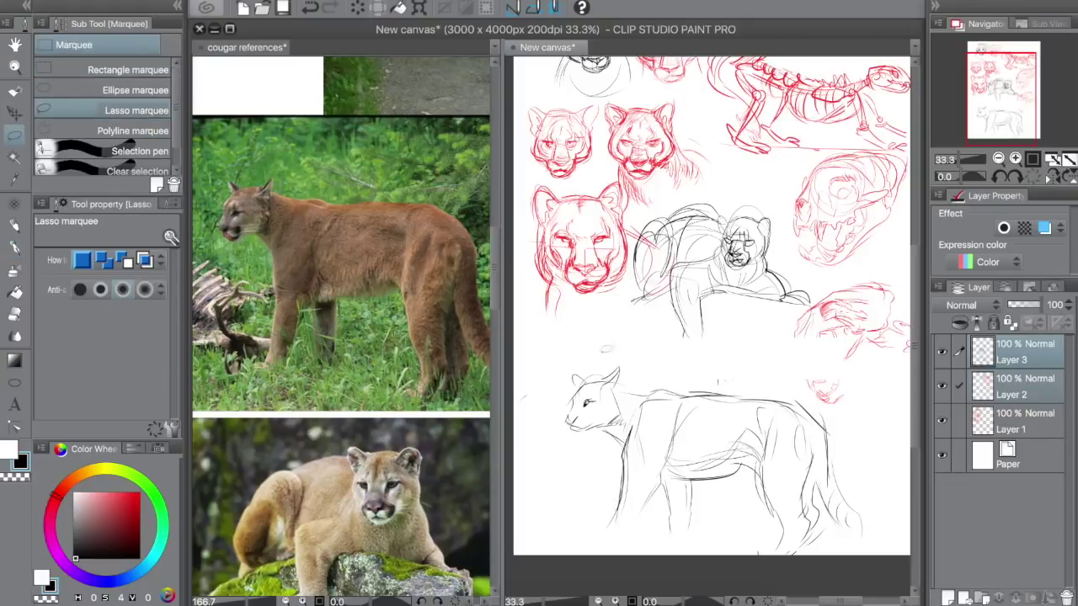
{"action": "mouse_move", "coordinate": [604, 352]}
{"action": "left_mouse_down"}
{"action": "mouse_move", "coordinate": [574, 448]}
{"action": "mouse_move", "coordinate": [616, 373]}
{"action": "left_mouse_up"}
{"action": "key", "text": "ctrl+t"}
{"action": "left_click_drag", "start_coordinate": [534, 351], "coordinate": [562, 377]}
{"action": "key", "text": "Return"}
{"action": "key", "text": "ctrl+d"}
Draw curved contour lines across the standing cougar's ribcage and flank.
{"action": "key", "text": "p"}
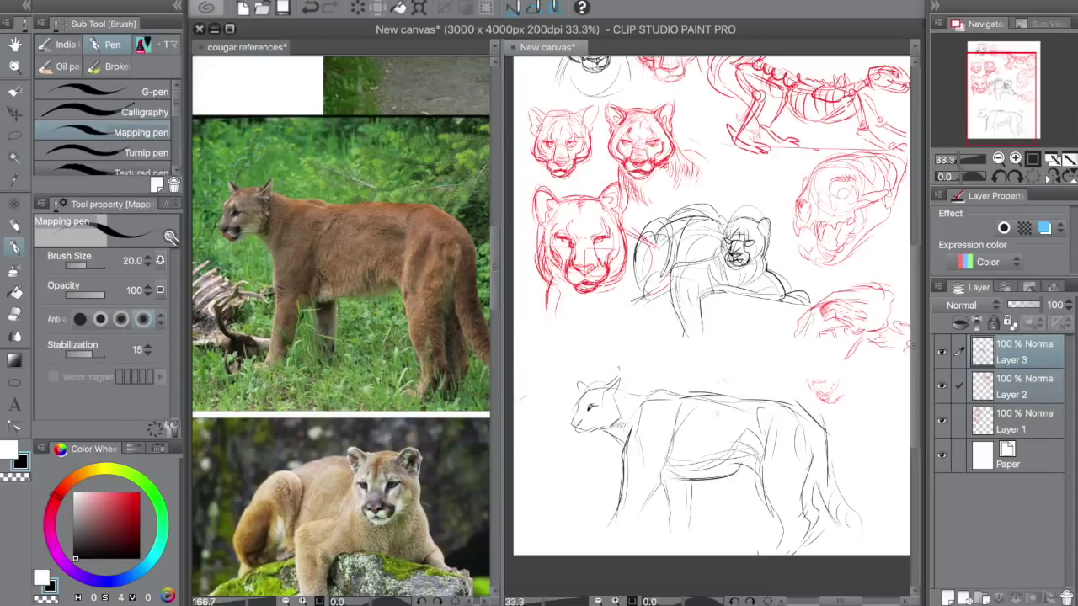
{"action": "left_click_drag", "start_coordinate": [722, 396], "coordinate": [716, 460]}
{"action": "left_click_drag", "start_coordinate": [742, 406], "coordinate": [747, 478]}
{"action": "left_click_drag", "start_coordinate": [741, 438], "coordinate": [730, 452]}
Select the whole standing cougar sketch with a rectangle and move it up and to the left.
{"action": "key", "text": "ctrl+t"}
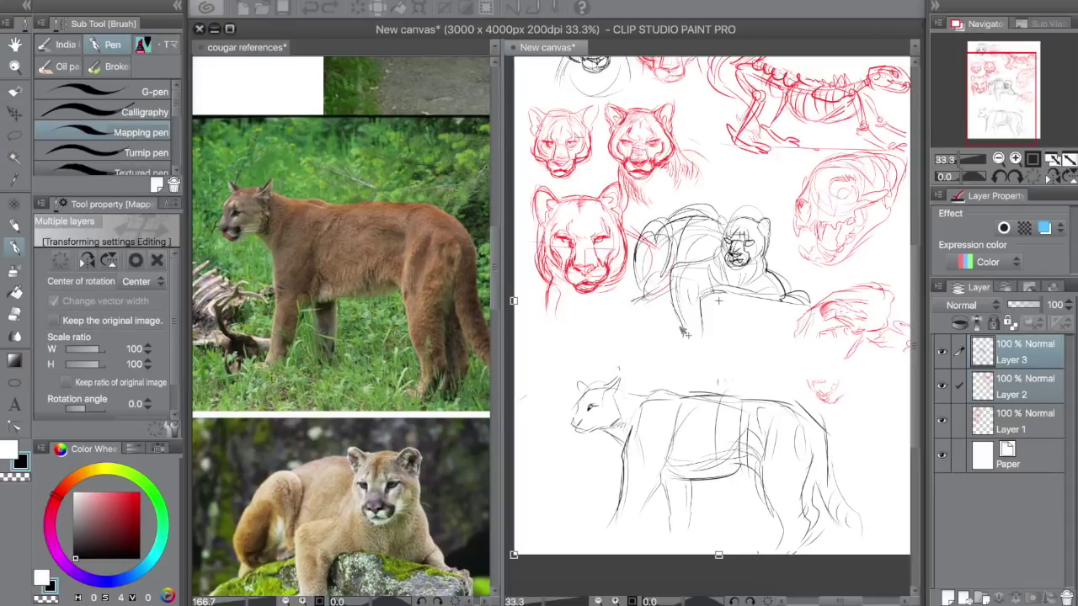
{"action": "key", "text": "Escape"}
{"action": "key", "text": "m"}
{"action": "mouse_move", "coordinate": [560, 358]}
{"action": "left_mouse_down"}
{"action": "mouse_move", "coordinate": [825, 548]}
{"action": "mouse_move", "coordinate": [893, 558]}
{"action": "left_mouse_up"}
{"action": "key", "text": "ctrl+t"}
{"action": "left_click_drag", "start_coordinate": [796, 478], "coordinate": [764, 441]}
{"action": "key", "text": "Return"}
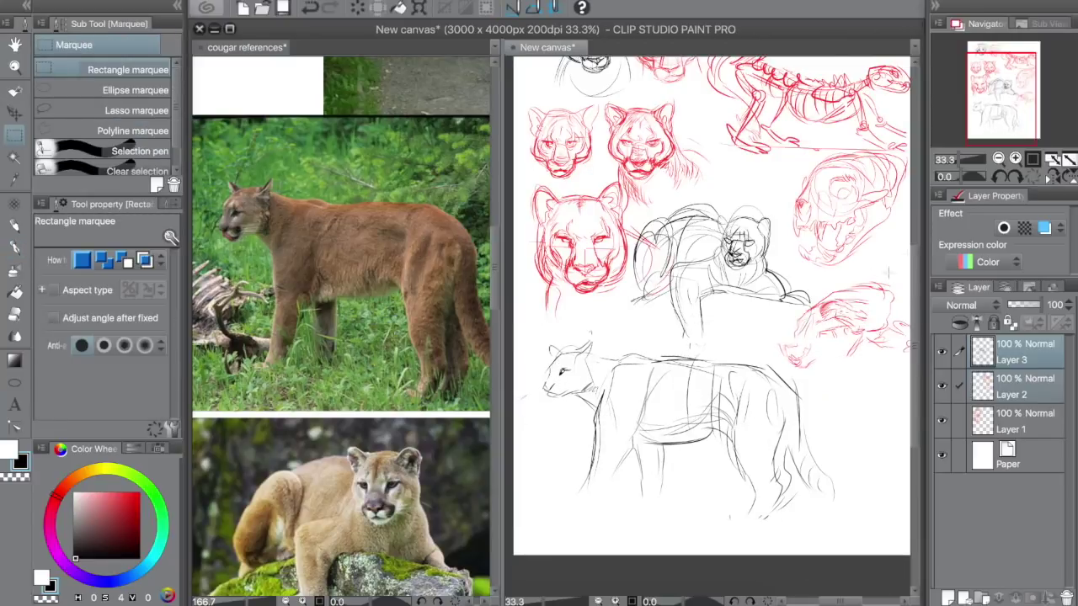
Select the detached jaw piece of the lower skull, scale it to 140% and fit it back onto the skull.
{"action": "left_click_drag", "start_coordinate": [769, 337], "coordinate": [860, 404]}
{"action": "key", "text": "ctrl+t"}
{"action": "mouse_move", "coordinate": [831, 368]}
{"action": "left_mouse_down"}
{"action": "mouse_move", "coordinate": [842, 361]}
{"action": "mouse_move", "coordinate": [854, 378]}
{"action": "mouse_move", "coordinate": [842, 367]}
{"action": "left_mouse_up"}
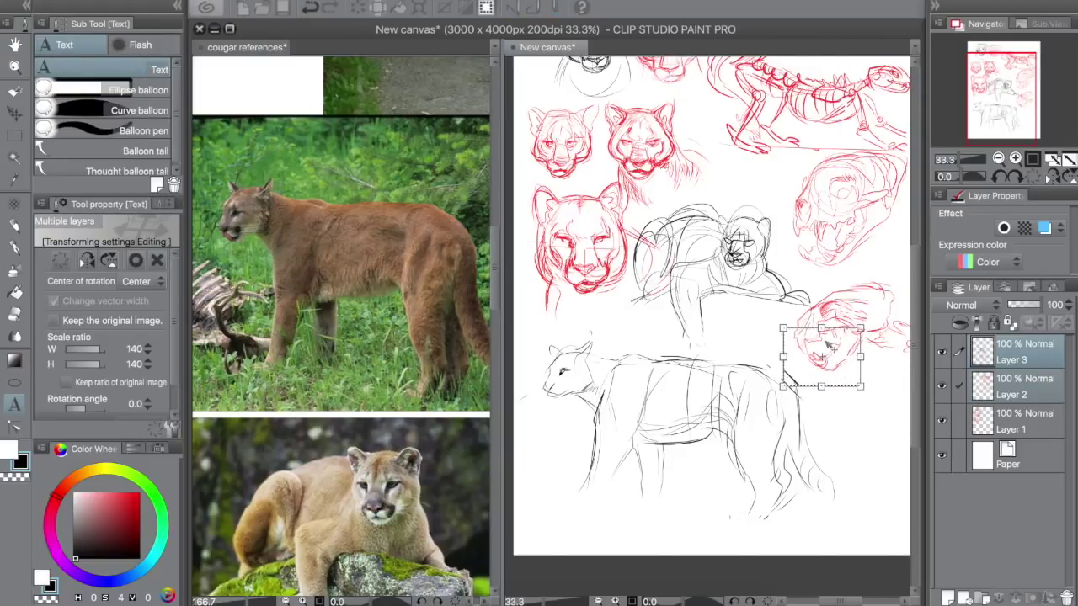
{"action": "key", "text": "Return"}
Extend the canvas to the right so that it measures 5683 × 4000 px.
{"action": "left_click", "coordinate": [997, 176]}
{"action": "left_click", "coordinate": [997, 160]}
{"action": "left_click", "coordinate": [1032, 176]}
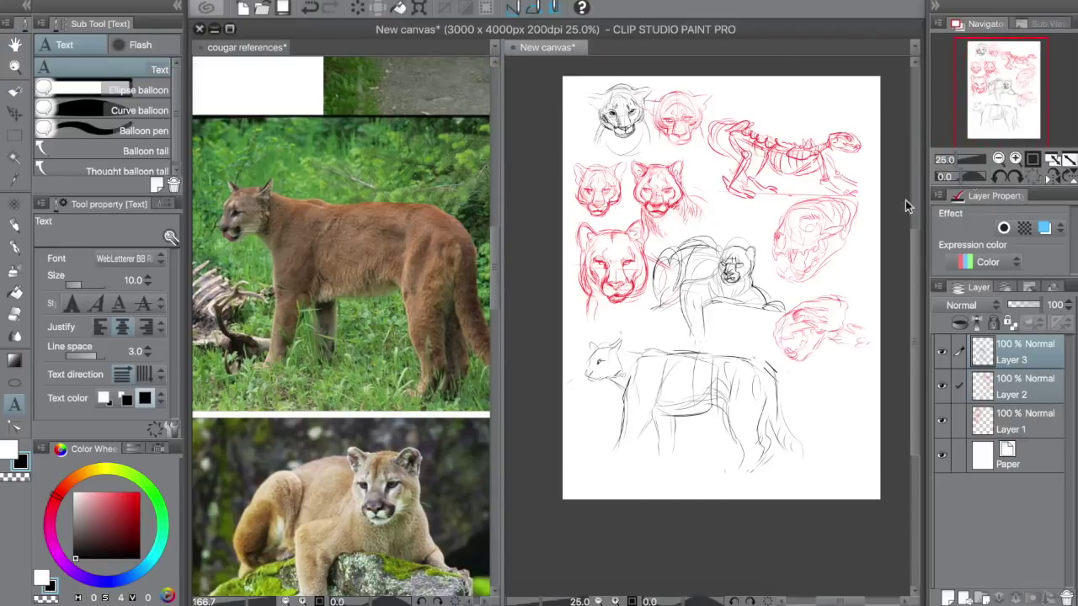
{"action": "key", "text": "h"}
{"action": "left_click_drag", "start_coordinate": [891, 243], "coordinate": [868, 223]}
{"action": "left_click", "coordinate": [952, 160]}
{"action": "left_click_drag", "start_coordinate": [724, 368], "coordinate": [706, 375]}
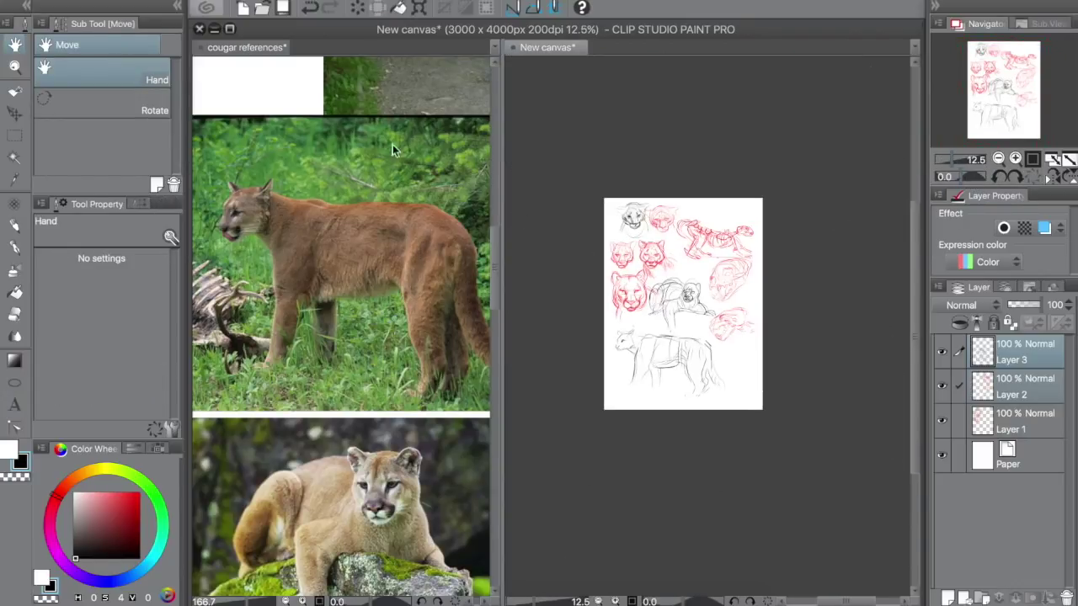
{"action": "left_click", "coordinate": [223, 1]}
{"action": "left_click", "coordinate": [278, 305]}
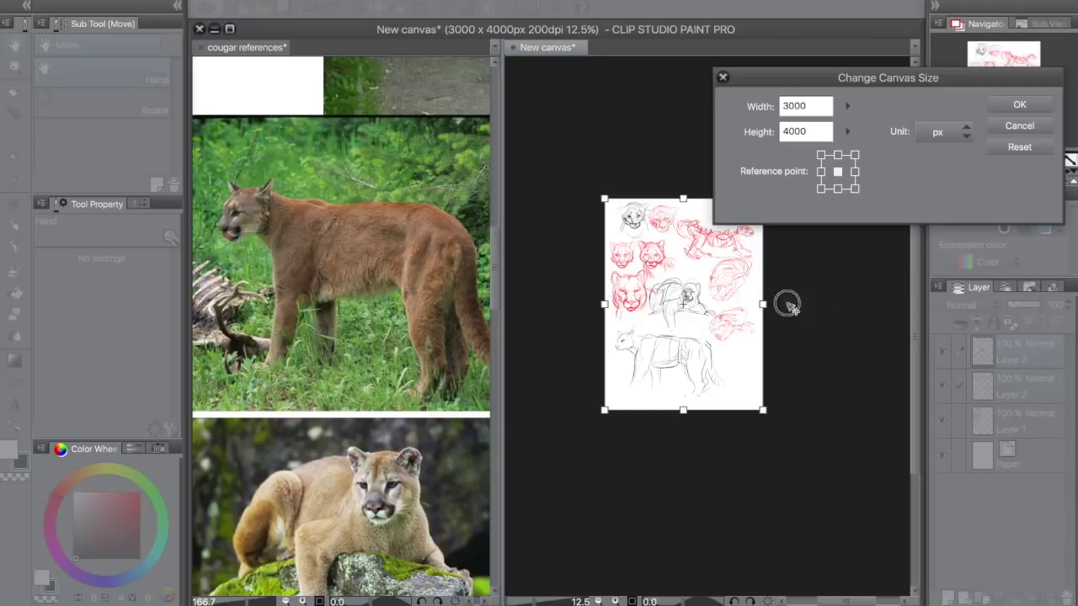
{"action": "left_click_drag", "start_coordinate": [786, 301], "coordinate": [947, 323]}
{"action": "key", "text": "Return"}
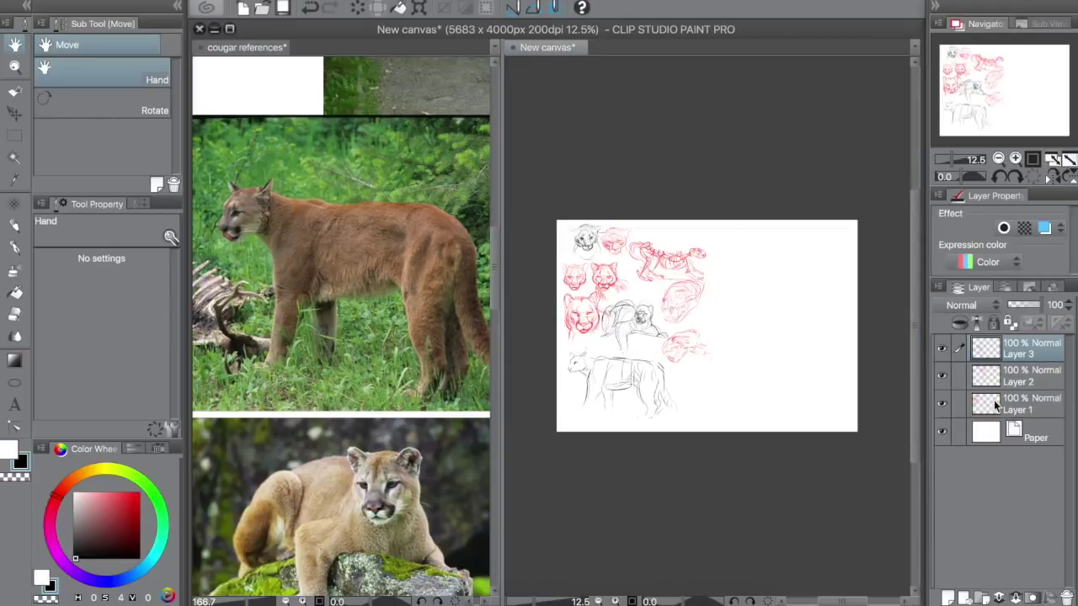
Merge Layer 3 and Layer 2 down into Layer 1.
{"action": "left_click", "coordinate": [1014, 598]}
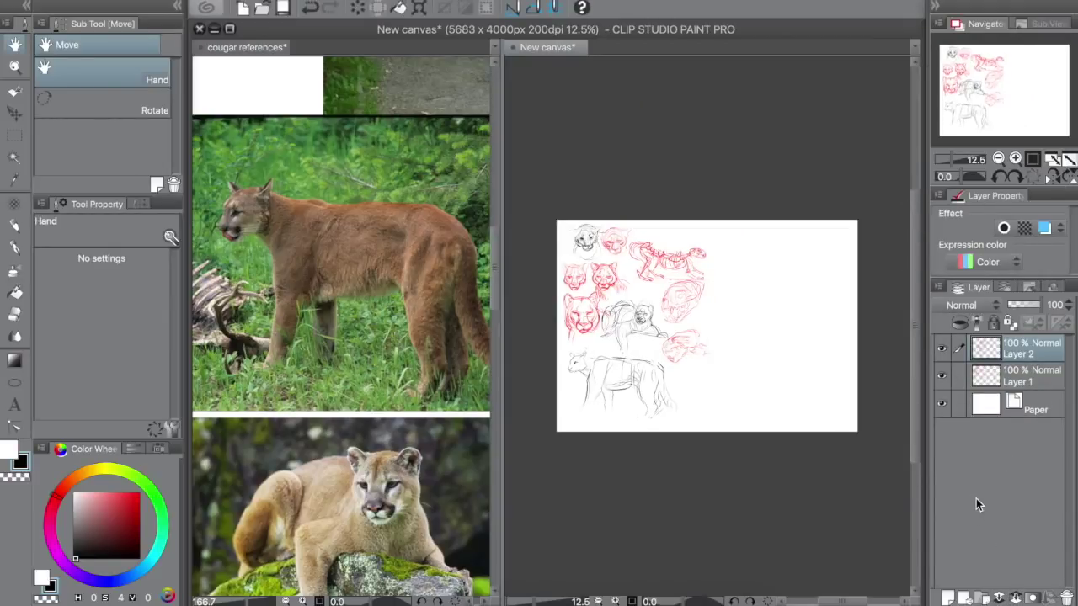
{"action": "left_click", "coordinate": [1021, 598]}
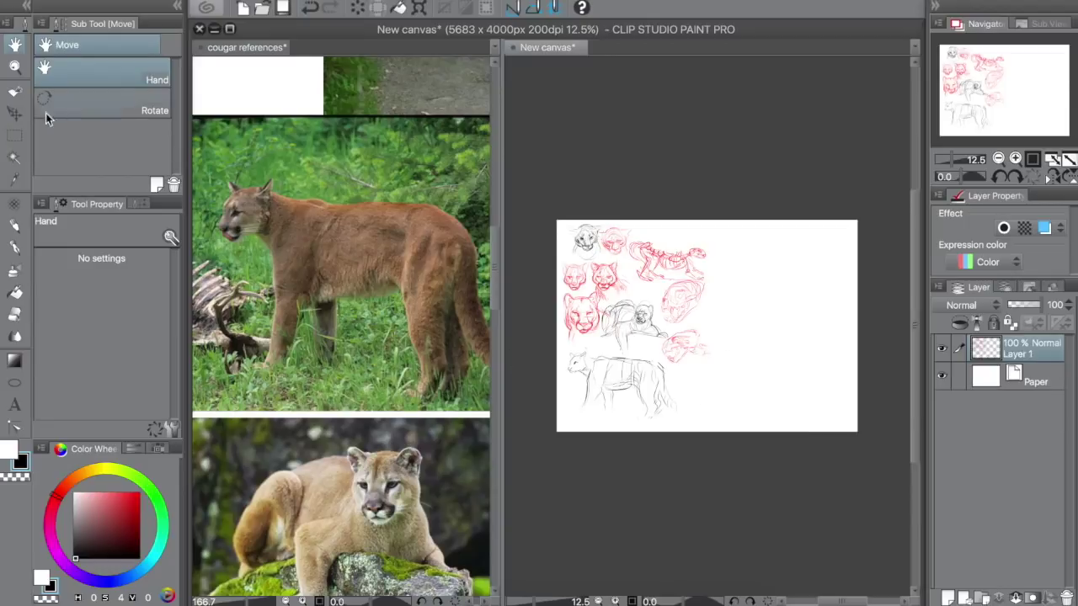
Lasso the standing cougar sketch, scale it to 80% and deselect it.
{"action": "key", "text": "m"}
{"action": "left_click", "coordinate": [90, 114]}
{"action": "mouse_move", "coordinate": [581, 343]}
{"action": "left_mouse_down"}
{"action": "mouse_move", "coordinate": [631, 436]}
{"action": "mouse_move", "coordinate": [660, 359]}
{"action": "mouse_move", "coordinate": [599, 343]}
{"action": "left_mouse_up"}
{"action": "key", "text": "ctrl+t"}
{"action": "left_click_drag", "start_coordinate": [688, 433], "coordinate": [673, 411]}
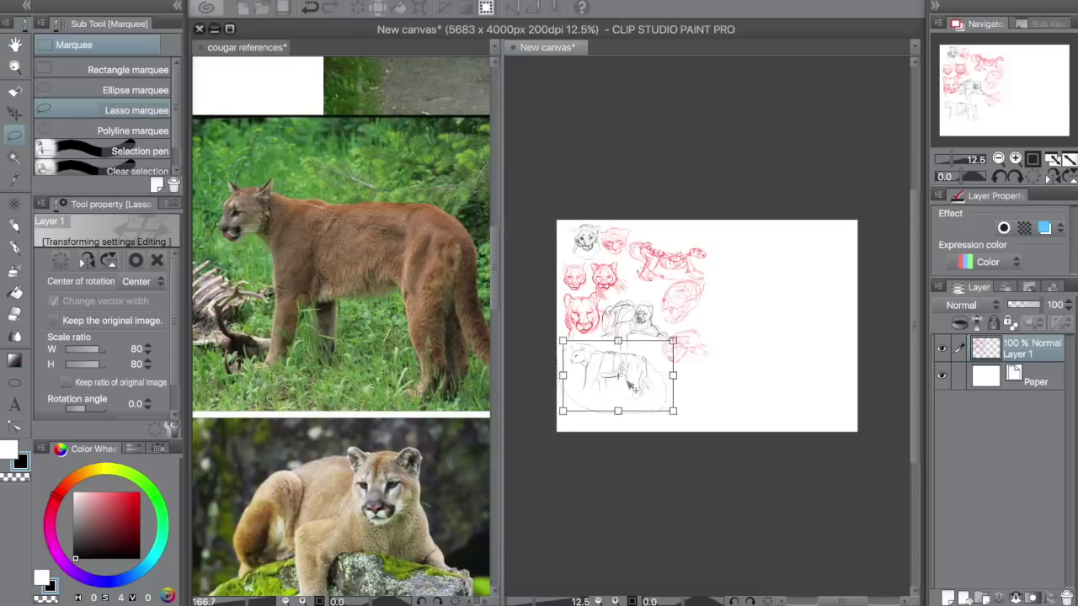
{"action": "key", "text": "Return"}
{"action": "key", "text": "ctrl+d"}
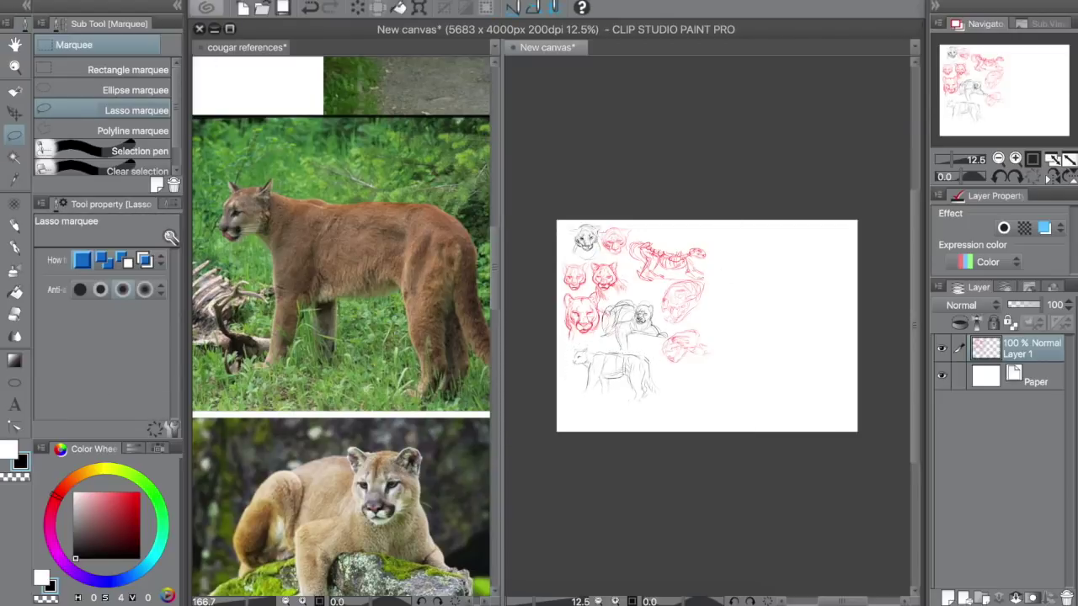
Crop the canvas from below to 5683 × 3490 px and add a new layer above Layer 1.
{"action": "left_click", "coordinate": [228, 3]}
{"action": "left_click", "coordinate": [277, 305]}
{"action": "left_click_drag", "start_coordinate": [705, 431], "coordinate": [704, 405]}
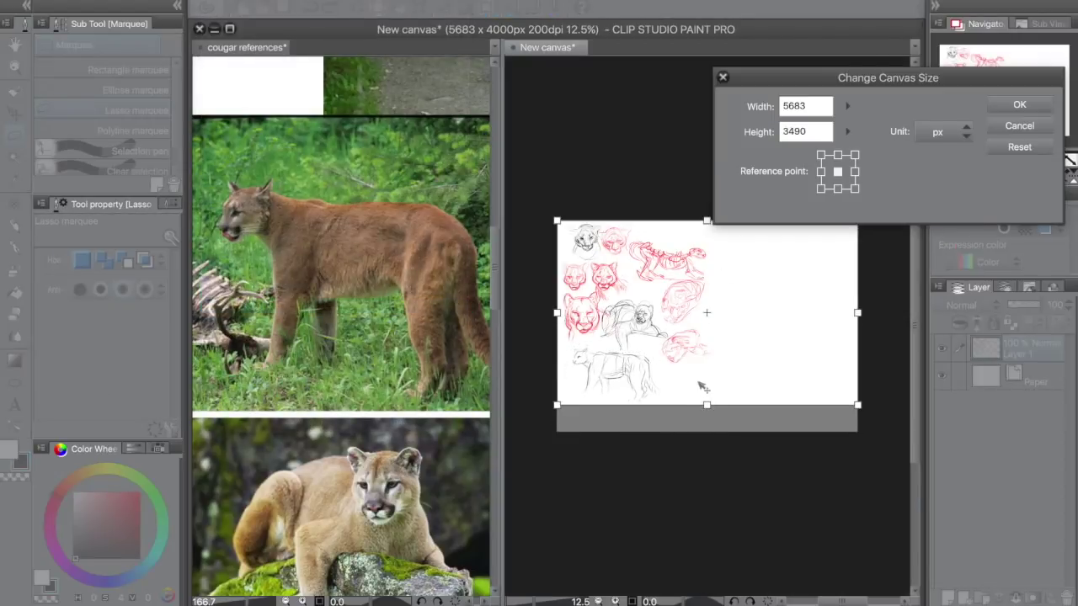
{"action": "key", "text": "Return"}
{"action": "left_click", "coordinate": [949, 597]}
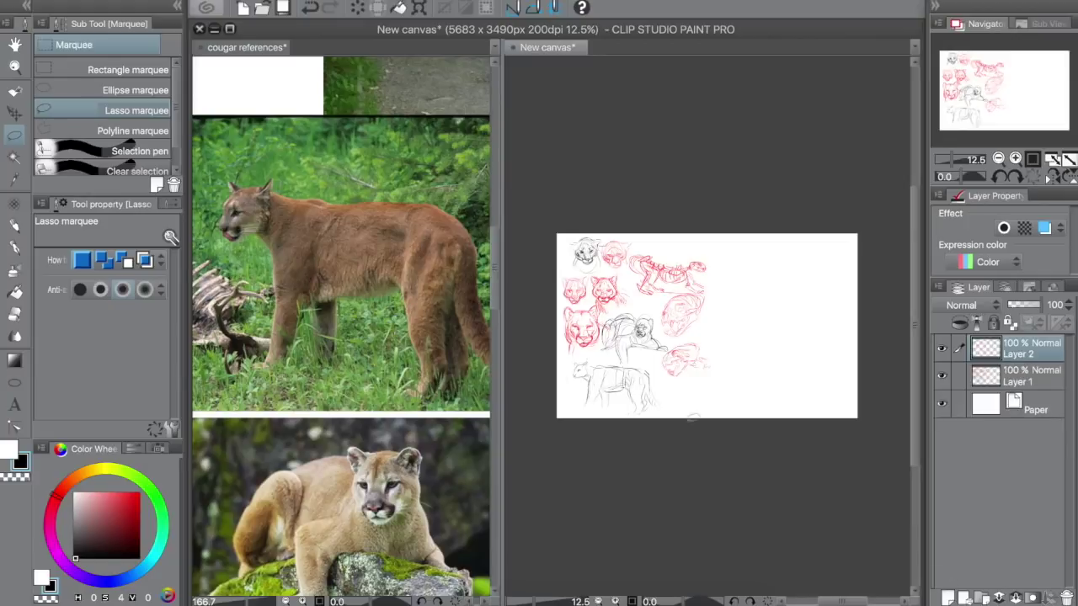
Find the snarling cougar reference photo and sketch the oval base of its head in the empty area beside the red studies.
{"action": "left_click", "coordinate": [17, 69]}
{"action": "left_click_drag", "start_coordinate": [684, 234], "coordinate": [840, 370]}
{"action": "left_click_drag", "start_coordinate": [699, 292], "coordinate": [746, 440]}
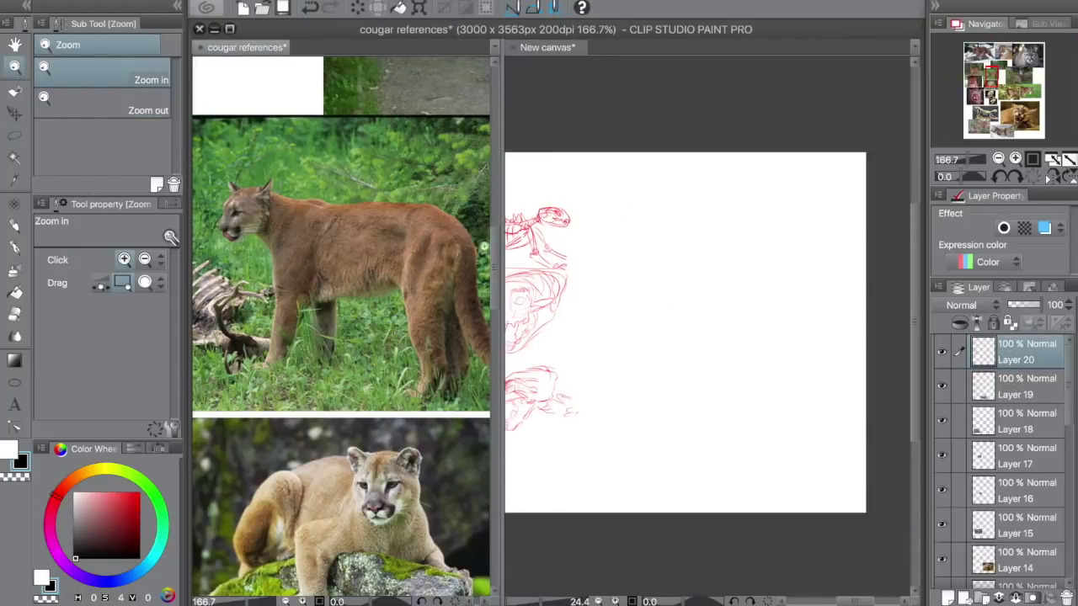
{"action": "left_click", "coordinate": [1015, 117]}
{"action": "left_click", "coordinate": [998, 159]}
{"action": "left_click", "coordinate": [998, 159]}
{"action": "key", "text": "space"}
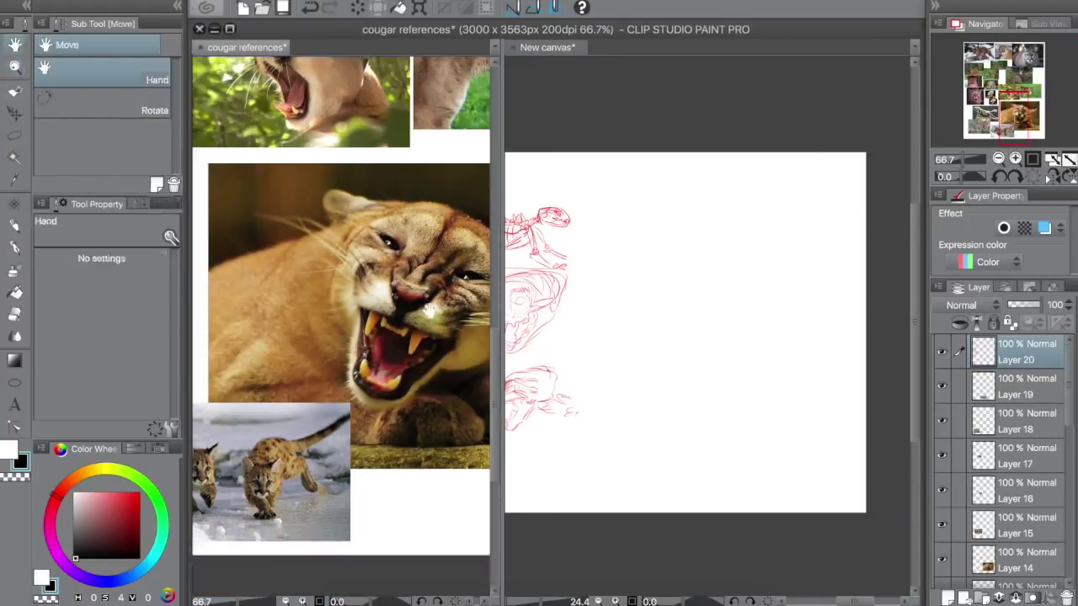
{"action": "left_click", "coordinate": [640, 253]}
{"action": "left_click", "coordinate": [1015, 159]}
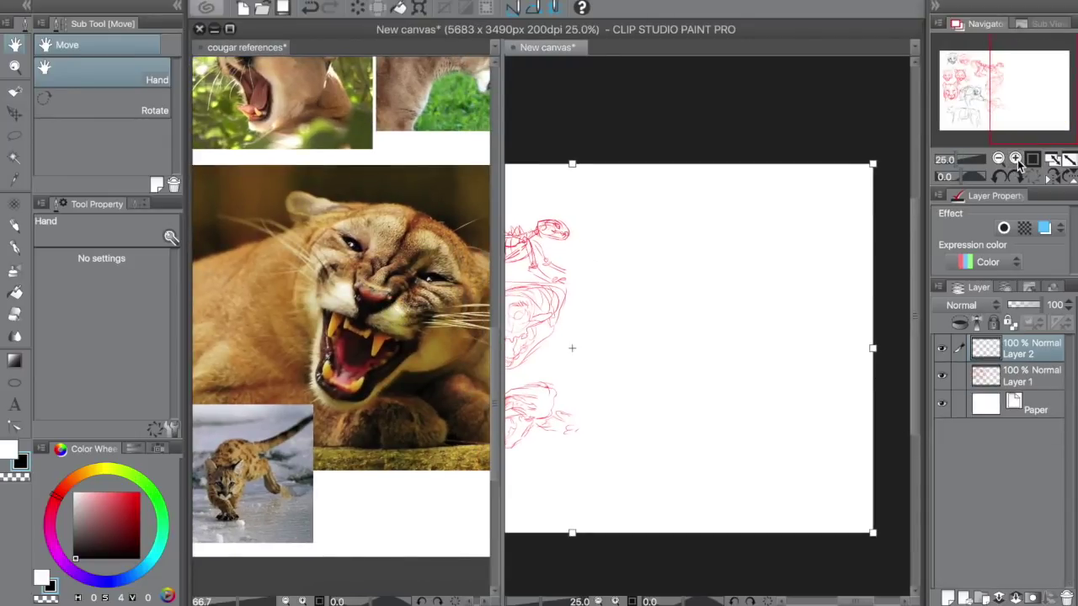
{"action": "left_click", "coordinate": [1016, 160]}
{"action": "left_click_drag", "start_coordinate": [729, 285], "coordinate": [739, 293]}
{"action": "left_click_drag", "start_coordinate": [656, 214], "coordinate": [725, 225]}
{"action": "left_click_drag", "start_coordinate": [674, 218], "coordinate": [726, 227]}
{"action": "key", "text": "space"}
{"action": "left_click_drag", "start_coordinate": [403, 344], "coordinate": [338, 341]}
{"action": "left_click", "coordinate": [648, 240]}
{"action": "left_click_drag", "start_coordinate": [662, 216], "coordinate": [730, 244]}
{"action": "mouse_move", "coordinate": [663, 214]}
{"action": "left_mouse_down"}
{"action": "mouse_move", "coordinate": [730, 243]}
{"action": "mouse_move", "coordinate": [644, 223]}
{"action": "mouse_move", "coordinate": [648, 290]}
{"action": "mouse_move", "coordinate": [641, 277]}
{"action": "mouse_move", "coordinate": [747, 249]}
{"action": "mouse_move", "coordinate": [725, 308]}
{"action": "left_mouse_up"}
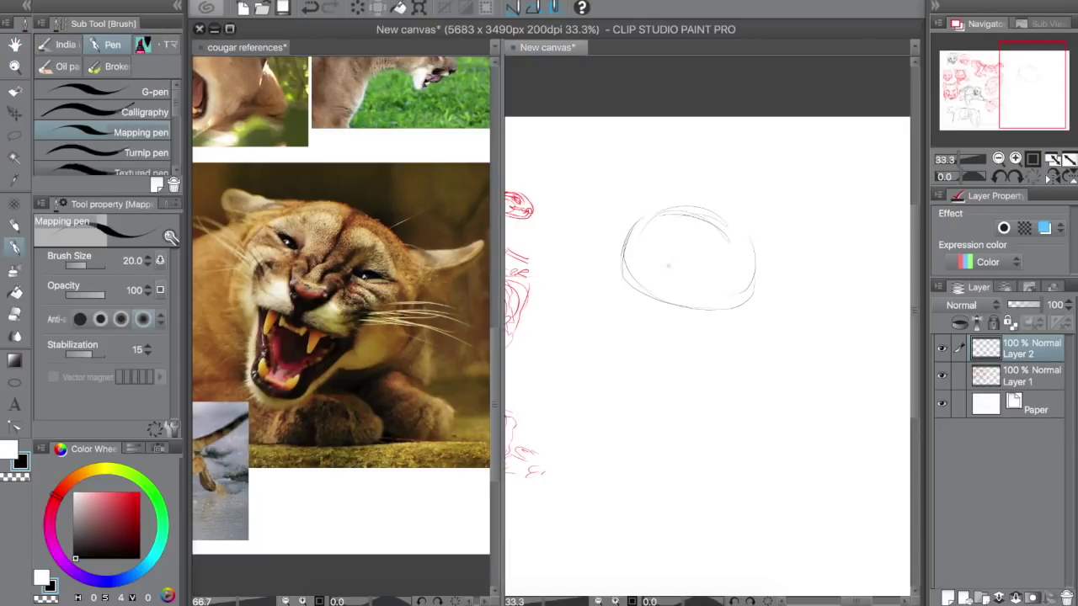
Sketch the snarling head's muzzle circle, open lower jaw, skull outline and flattened ears.
{"action": "mouse_move", "coordinate": [663, 253]}
{"action": "left_mouse_down"}
{"action": "mouse_move", "coordinate": [648, 298]}
{"action": "mouse_move", "coordinate": [659, 325]}
{"action": "mouse_move", "coordinate": [688, 344]}
{"action": "left_mouse_up"}
{"action": "mouse_move", "coordinate": [653, 286]}
{"action": "left_mouse_down"}
{"action": "mouse_move", "coordinate": [670, 343]}
{"action": "mouse_move", "coordinate": [781, 282]}
{"action": "mouse_move", "coordinate": [768, 204]}
{"action": "left_mouse_up"}
{"action": "left_click_drag", "start_coordinate": [646, 187], "coordinate": [761, 239]}
{"action": "mouse_move", "coordinate": [676, 202]}
{"action": "left_mouse_down"}
{"action": "mouse_move", "coordinate": [797, 239]}
{"action": "mouse_move", "coordinate": [792, 272]}
{"action": "mouse_move", "coordinate": [612, 202]}
{"action": "left_mouse_up"}
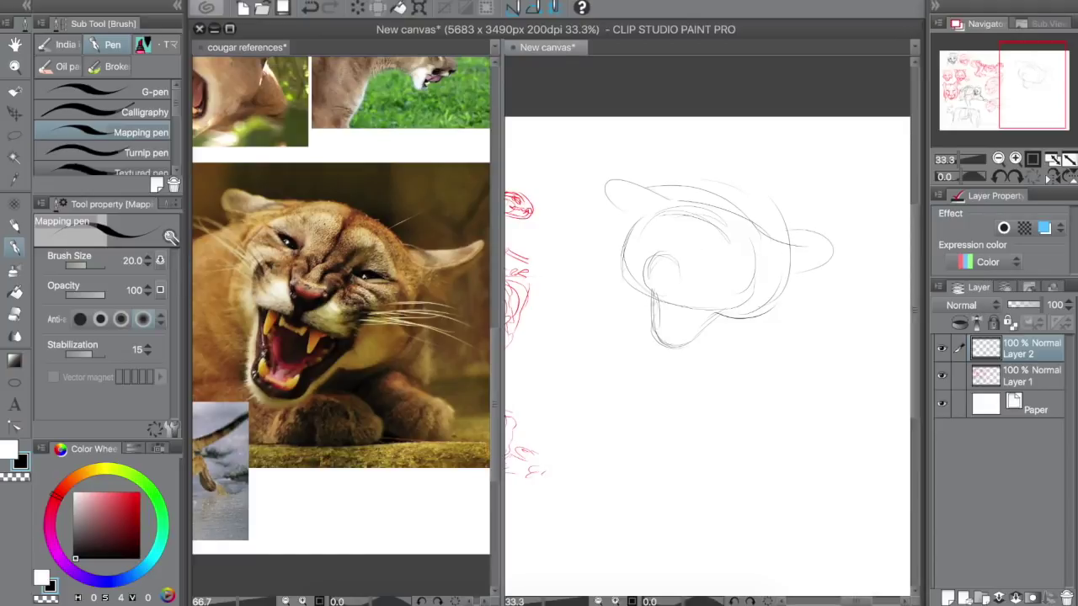
Draw the snarling head's open mouth with its teeth, the nose and the muzzle lines.
{"action": "left_click_drag", "start_coordinate": [638, 293], "coordinate": [708, 310]}
{"action": "left_click_drag", "start_coordinate": [646, 292], "coordinate": [714, 308]}
{"action": "mouse_move", "coordinate": [656, 276]}
{"action": "left_mouse_down"}
{"action": "mouse_move", "coordinate": [718, 295]}
{"action": "mouse_move", "coordinate": [661, 325]}
{"action": "left_mouse_up"}
{"action": "mouse_move", "coordinate": [659, 288]}
{"action": "left_mouse_down"}
{"action": "mouse_move", "coordinate": [665, 330]}
{"action": "mouse_move", "coordinate": [687, 336]}
{"action": "mouse_move", "coordinate": [724, 303]}
{"action": "left_mouse_up"}
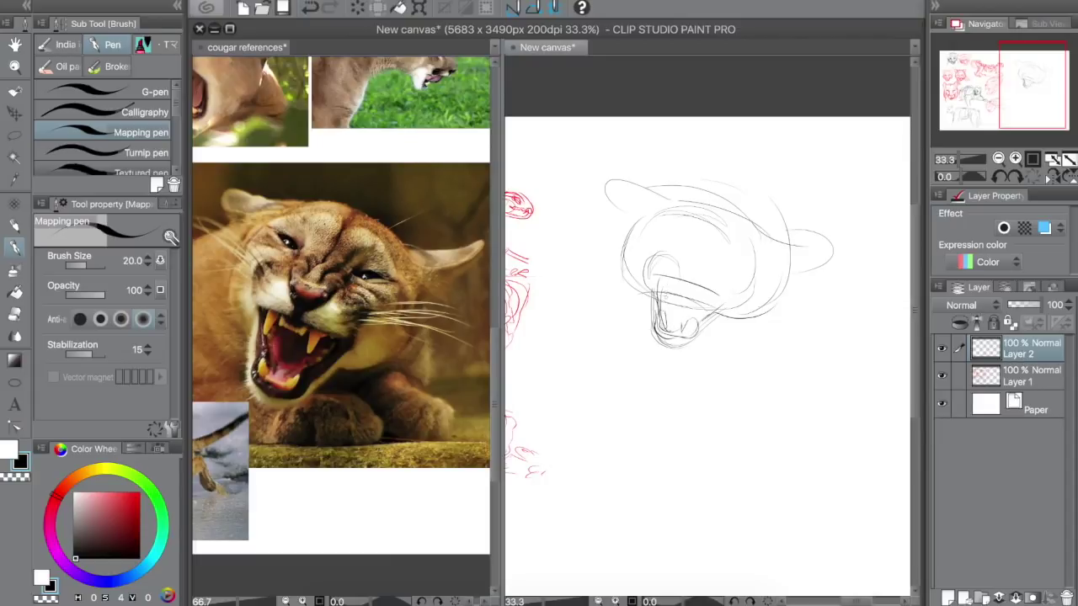
{"action": "left_click_drag", "start_coordinate": [663, 280], "coordinate": [672, 308]}
{"action": "mouse_move", "coordinate": [672, 282]}
{"action": "left_mouse_down"}
{"action": "mouse_move", "coordinate": [707, 312]}
{"action": "mouse_move", "coordinate": [683, 296]}
{"action": "left_mouse_up"}
{"action": "mouse_move", "coordinate": [691, 288]}
{"action": "left_mouse_down"}
{"action": "mouse_move", "coordinate": [697, 298]}
{"action": "mouse_move", "coordinate": [665, 271]}
{"action": "left_mouse_up"}
{"action": "mouse_move", "coordinate": [654, 280]}
{"action": "left_mouse_down"}
{"action": "mouse_move", "coordinate": [676, 275]}
{"action": "mouse_move", "coordinate": [741, 294]}
{"action": "left_mouse_up"}
{"action": "mouse_move", "coordinate": [722, 259]}
{"action": "left_mouse_down"}
{"action": "mouse_move", "coordinate": [742, 278]}
{"action": "mouse_move", "coordinate": [717, 272]}
{"action": "left_mouse_up"}
{"action": "mouse_move", "coordinate": [675, 266]}
{"action": "left_mouse_down"}
{"action": "mouse_move", "coordinate": [686, 255]}
{"action": "mouse_move", "coordinate": [641, 274]}
{"action": "mouse_move", "coordinate": [586, 219]}
{"action": "left_mouse_up"}
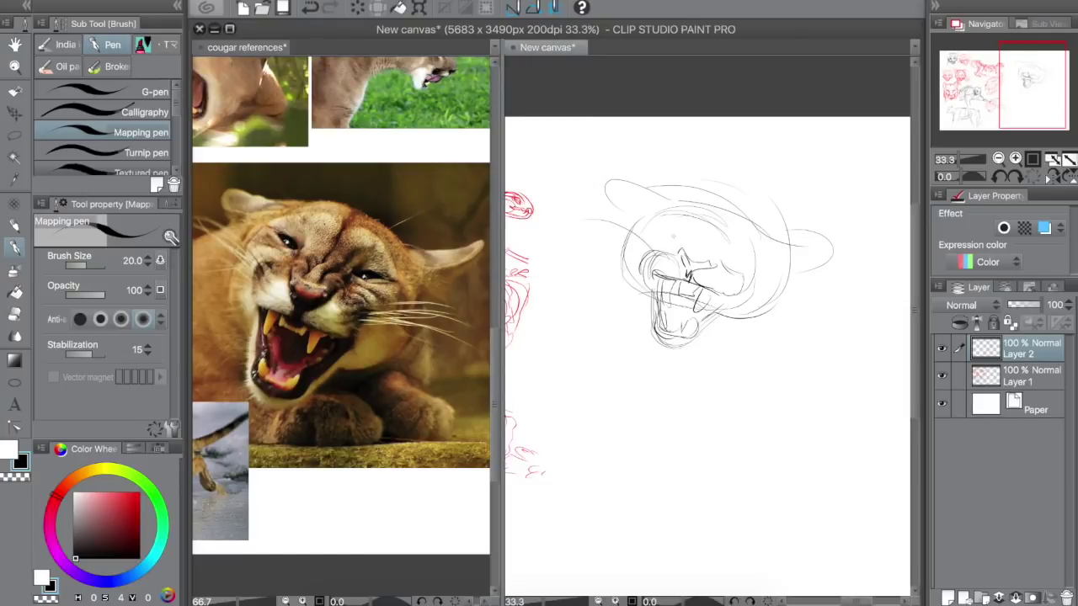
Draw the snarling head's narrowed eyes, wrinkled brow and cheek folds.
{"action": "left_click_drag", "start_coordinate": [663, 231], "coordinate": [730, 258]}
{"action": "left_click_drag", "start_coordinate": [703, 202], "coordinate": [721, 214]}
{"action": "mouse_move", "coordinate": [693, 212]}
{"action": "left_mouse_down"}
{"action": "mouse_move", "coordinate": [688, 227]}
{"action": "mouse_move", "coordinate": [709, 239]}
{"action": "left_mouse_up"}
{"action": "mouse_move", "coordinate": [712, 233]}
{"action": "left_mouse_down"}
{"action": "mouse_move", "coordinate": [741, 225]}
{"action": "mouse_move", "coordinate": [744, 280]}
{"action": "left_mouse_up"}
{"action": "mouse_move", "coordinate": [650, 251]}
{"action": "left_mouse_down"}
{"action": "mouse_move", "coordinate": [678, 233]}
{"action": "mouse_move", "coordinate": [635, 253]}
{"action": "mouse_move", "coordinate": [640, 267]}
{"action": "left_mouse_up"}
{"action": "mouse_move", "coordinate": [720, 263]}
{"action": "left_mouse_down"}
{"action": "mouse_move", "coordinate": [737, 300]}
{"action": "mouse_move", "coordinate": [729, 297]}
{"action": "left_mouse_up"}
{"action": "left_click_drag", "start_coordinate": [743, 274], "coordinate": [721, 302]}
{"action": "left_click_drag", "start_coordinate": [718, 282], "coordinate": [699, 301]}
{"action": "left_click_drag", "start_coordinate": [660, 247], "coordinate": [652, 272]}
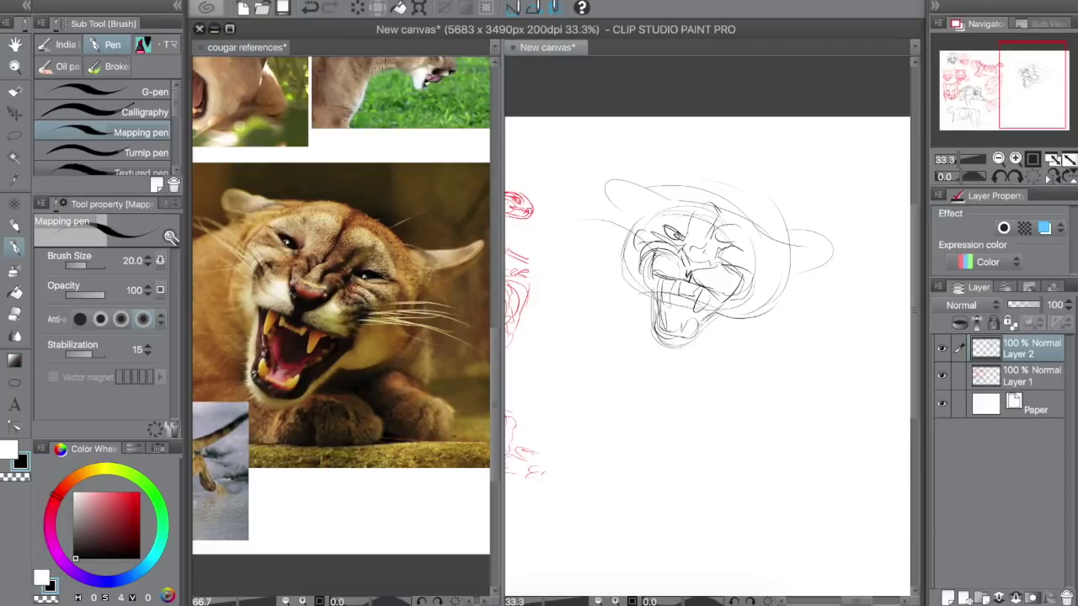
Strengthen the snarling head's jaw and outer contours and add the fur ruff below the cheek.
{"action": "left_click_drag", "start_coordinate": [720, 314], "coordinate": [680, 345]}
{"action": "left_click_drag", "start_coordinate": [737, 298], "coordinate": [717, 313]}
{"action": "mouse_move", "coordinate": [725, 301]}
{"action": "left_mouse_down"}
{"action": "mouse_move", "coordinate": [687, 333]}
{"action": "mouse_move", "coordinate": [696, 314]}
{"action": "left_mouse_up"}
{"action": "mouse_move", "coordinate": [635, 226]}
{"action": "left_mouse_down"}
{"action": "mouse_move", "coordinate": [624, 275]}
{"action": "mouse_move", "coordinate": [640, 271]}
{"action": "mouse_move", "coordinate": [617, 300]}
{"action": "left_mouse_up"}
{"action": "mouse_move", "coordinate": [667, 193]}
{"action": "left_mouse_down"}
{"action": "mouse_move", "coordinate": [612, 241]}
{"action": "mouse_move", "coordinate": [724, 187]}
{"action": "mouse_move", "coordinate": [758, 234]}
{"action": "mouse_move", "coordinate": [805, 237]}
{"action": "mouse_move", "coordinate": [719, 312]}
{"action": "left_mouse_up"}
{"action": "left_click_drag", "start_coordinate": [726, 246], "coordinate": [751, 251]}
{"action": "mouse_move", "coordinate": [764, 233]}
{"action": "left_mouse_down"}
{"action": "mouse_move", "coordinate": [766, 290]}
{"action": "mouse_move", "coordinate": [683, 331]}
{"action": "left_mouse_up"}
{"action": "left_click_drag", "start_coordinate": [783, 308], "coordinate": [732, 330]}
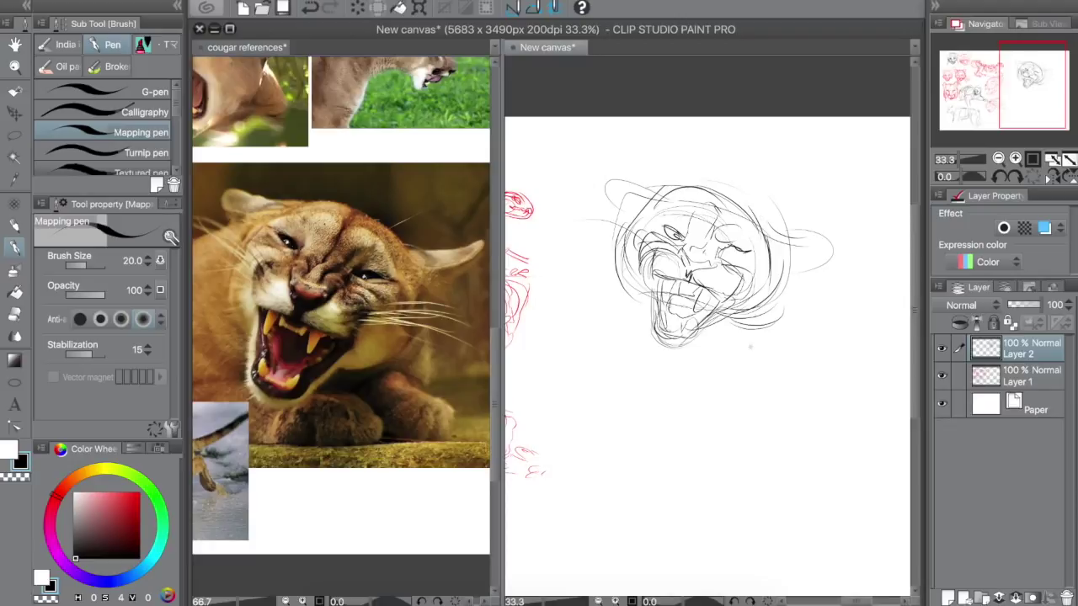
Refine the snarling head's far eye and darken the lines of its mouth and lower jaw.
{"action": "left_click_drag", "start_coordinate": [724, 254], "coordinate": [741, 248]}
{"action": "mouse_move", "coordinate": [660, 280]}
{"action": "left_mouse_down"}
{"action": "mouse_move", "coordinate": [668, 307]}
{"action": "mouse_move", "coordinate": [704, 291]}
{"action": "left_mouse_up"}
{"action": "left_click_drag", "start_coordinate": [719, 300], "coordinate": [704, 323]}
{"action": "mouse_move", "coordinate": [655, 269]}
{"action": "left_mouse_down"}
{"action": "mouse_move", "coordinate": [657, 302]}
{"action": "mouse_move", "coordinate": [689, 267]}
{"action": "mouse_move", "coordinate": [693, 285]}
{"action": "mouse_move", "coordinate": [723, 297]}
{"action": "mouse_move", "coordinate": [704, 330]}
{"action": "mouse_move", "coordinate": [648, 345]}
{"action": "left_mouse_up"}
{"action": "mouse_move", "coordinate": [652, 308]}
{"action": "left_mouse_down"}
{"action": "mouse_move", "coordinate": [649, 332]}
{"action": "mouse_move", "coordinate": [662, 347]}
{"action": "left_mouse_up"}
{"action": "left_click_drag", "start_coordinate": [719, 322], "coordinate": [693, 343]}
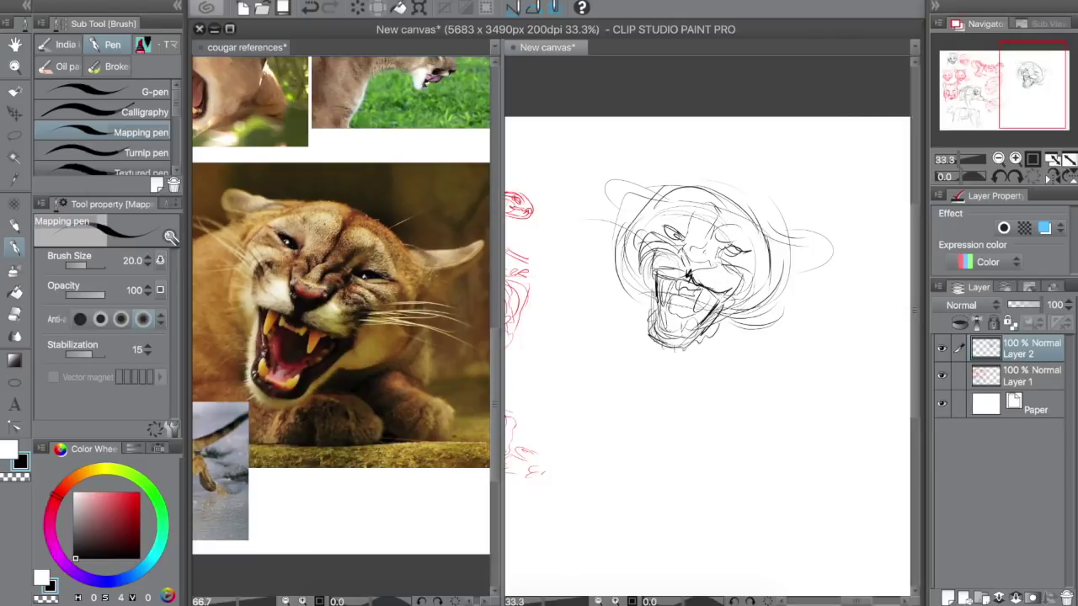
{"action": "left_click_drag", "start_coordinate": [655, 281], "coordinate": [648, 310]}
Bring the running cubs photo into view and sketch the first cub's shoulders and front legs below the snarling head.
{"action": "left_click", "coordinate": [14, 45]}
{"action": "left_click", "coordinate": [462, 404]}
{"action": "left_click_drag", "start_coordinate": [196, 463], "coordinate": [437, 385]}
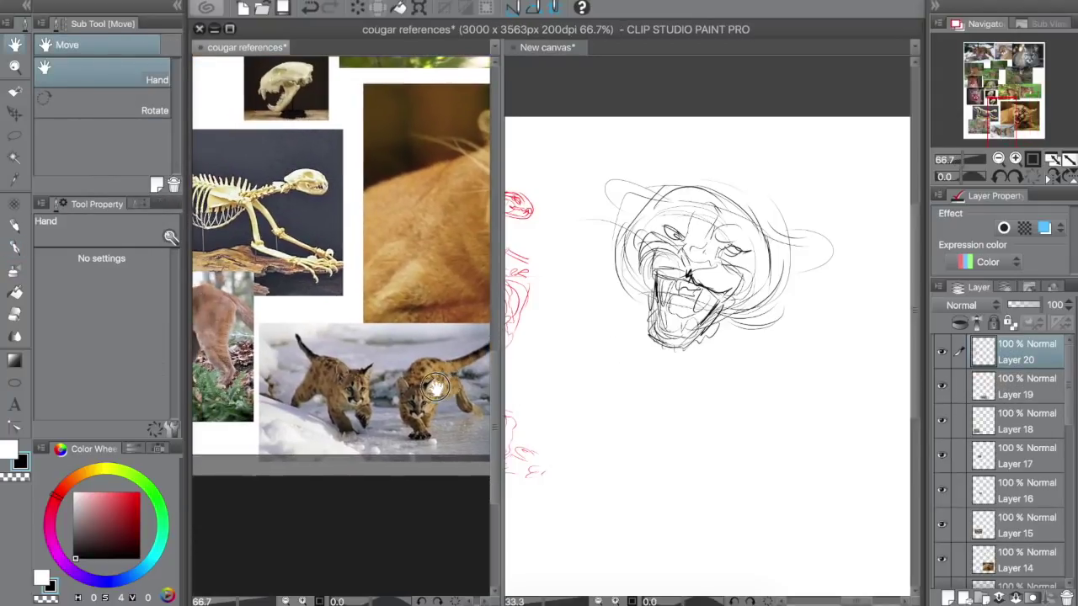
{"action": "left_click", "coordinate": [15, 67]}
{"action": "left_click_drag", "start_coordinate": [284, 314], "coordinate": [476, 494]}
{"action": "key", "text": "h"}
{"action": "mouse_move", "coordinate": [651, 426]}
{"action": "left_mouse_down"}
{"action": "mouse_move", "coordinate": [653, 412]}
{"action": "mouse_move", "coordinate": [633, 403]}
{"action": "mouse_move", "coordinate": [618, 458]}
{"action": "mouse_move", "coordinate": [653, 490]}
{"action": "mouse_move", "coordinate": [662, 523]}
{"action": "left_mouse_up"}
{"action": "key", "text": "p"}
{"action": "mouse_move", "coordinate": [666, 447]}
{"action": "left_mouse_down"}
{"action": "mouse_move", "coordinate": [676, 490]}
{"action": "mouse_move", "coordinate": [686, 459]}
{"action": "mouse_move", "coordinate": [663, 443]}
{"action": "left_mouse_up"}
{"action": "mouse_move", "coordinate": [660, 471]}
{"action": "left_mouse_down"}
{"action": "mouse_move", "coordinate": [682, 458]}
{"action": "mouse_move", "coordinate": [692, 535]}
{"action": "mouse_move", "coordinate": [670, 544]}
{"action": "left_mouse_up"}
{"action": "left_click_drag", "start_coordinate": [667, 547], "coordinate": [692, 542]}
{"action": "mouse_move", "coordinate": [722, 499]}
{"action": "left_mouse_down"}
{"action": "mouse_move", "coordinate": [709, 516]}
{"action": "mouse_move", "coordinate": [728, 502]}
{"action": "left_mouse_up"}
{"action": "left_click_drag", "start_coordinate": [736, 505], "coordinate": [743, 520]}
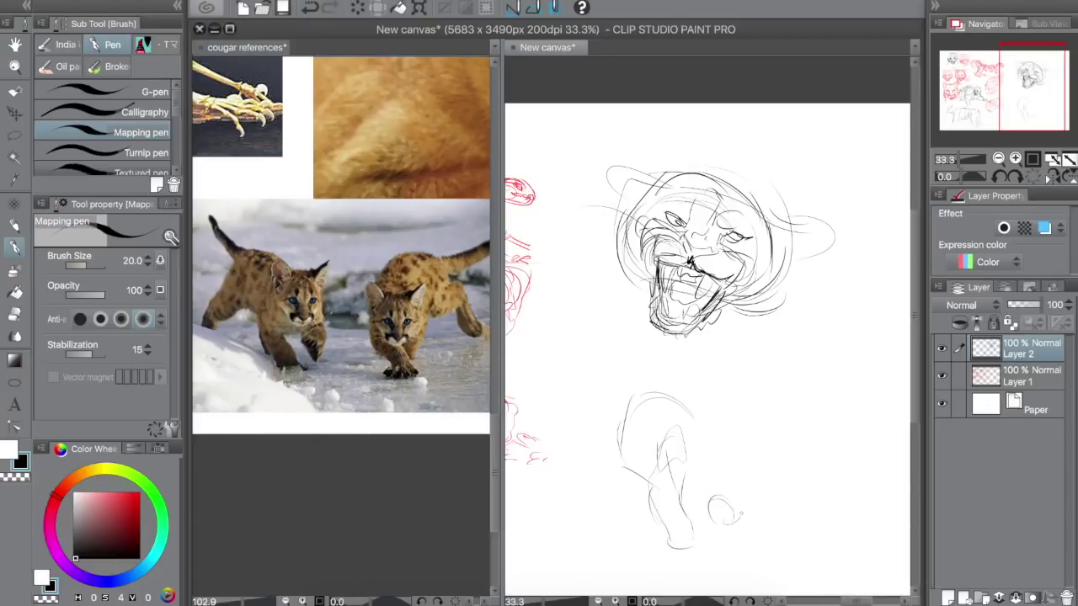
Sketch the first cub's raised foreleg, round head, ears and facial features.
{"action": "left_click_drag", "start_coordinate": [738, 473], "coordinate": [746, 510]}
{"action": "left_click_drag", "start_coordinate": [719, 489], "coordinate": [739, 473]}
{"action": "mouse_move", "coordinate": [724, 418]}
{"action": "left_mouse_down"}
{"action": "mouse_move", "coordinate": [692, 471]}
{"action": "mouse_move", "coordinate": [729, 481]}
{"action": "mouse_move", "coordinate": [741, 434]}
{"action": "mouse_move", "coordinate": [734, 399]}
{"action": "mouse_move", "coordinate": [757, 386]}
{"action": "left_mouse_up"}
{"action": "left_click_drag", "start_coordinate": [756, 386], "coordinate": [746, 433]}
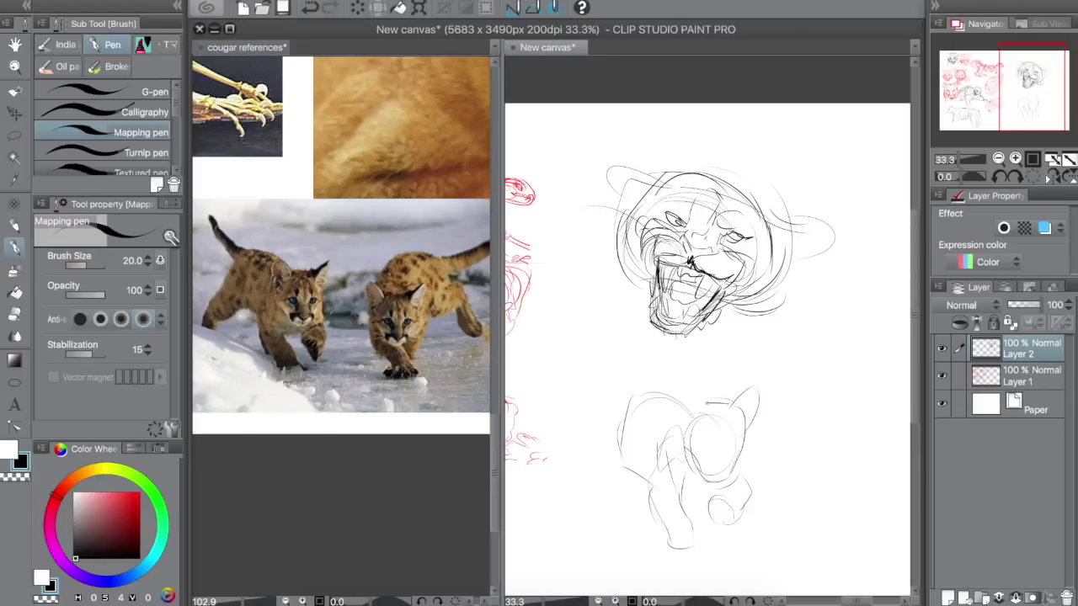
{"action": "mouse_move", "coordinate": [679, 423]}
{"action": "left_mouse_down"}
{"action": "mouse_move", "coordinate": [707, 404]}
{"action": "mouse_move", "coordinate": [692, 428]}
{"action": "mouse_move", "coordinate": [741, 399]}
{"action": "mouse_move", "coordinate": [717, 460]}
{"action": "mouse_move", "coordinate": [714, 448]}
{"action": "mouse_move", "coordinate": [741, 448]}
{"action": "mouse_move", "coordinate": [718, 445]}
{"action": "mouse_move", "coordinate": [728, 465]}
{"action": "left_mouse_up"}
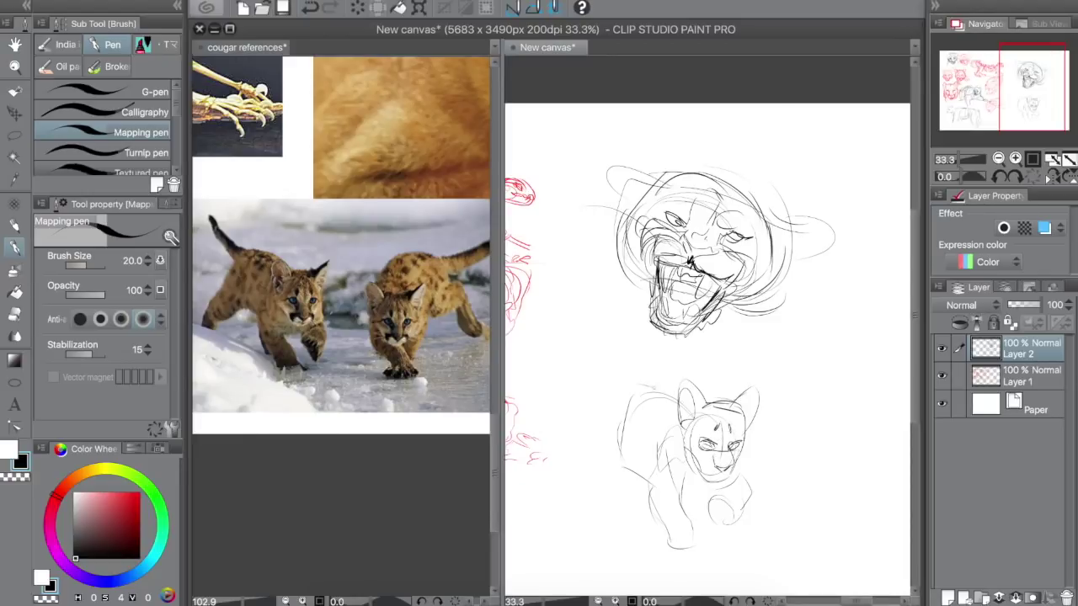
Add the first cub's hindquarters and tail, and refine its chest and both front paws.
{"action": "mouse_move", "coordinate": [621, 401]}
{"action": "left_mouse_down"}
{"action": "mouse_move", "coordinate": [679, 384]}
{"action": "mouse_move", "coordinate": [587, 344]}
{"action": "mouse_move", "coordinate": [620, 403]}
{"action": "mouse_move", "coordinate": [578, 455]}
{"action": "mouse_move", "coordinate": [623, 477]}
{"action": "left_mouse_up"}
{"action": "mouse_move", "coordinate": [580, 447]}
{"action": "left_mouse_down"}
{"action": "mouse_move", "coordinate": [559, 465]}
{"action": "mouse_move", "coordinate": [591, 505]}
{"action": "left_mouse_up"}
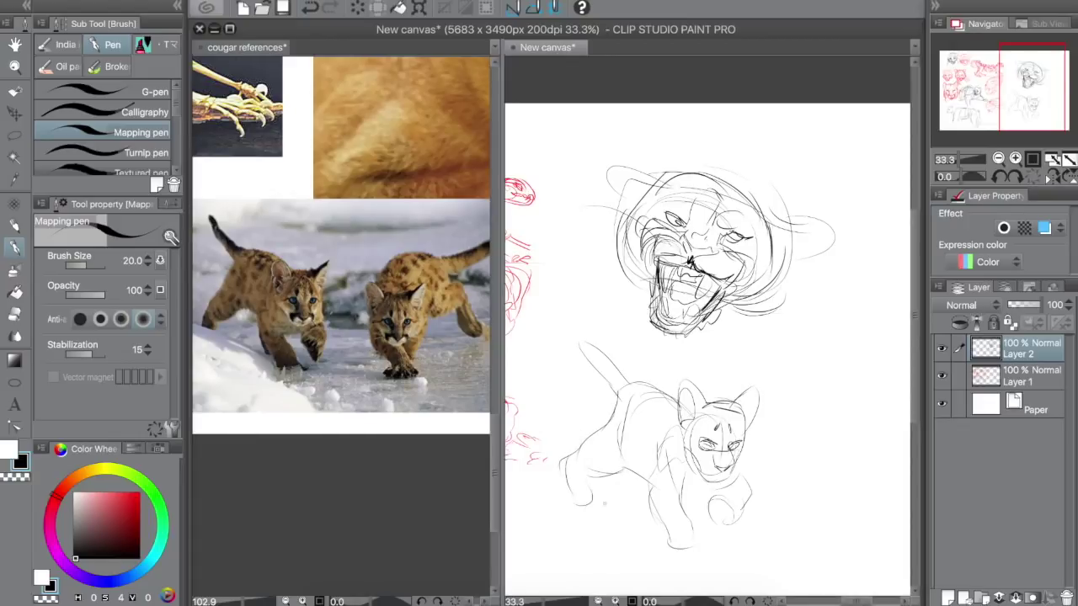
{"action": "mouse_move", "coordinate": [724, 499]}
{"action": "left_mouse_down"}
{"action": "mouse_move", "coordinate": [750, 483]}
{"action": "mouse_move", "coordinate": [728, 527]}
{"action": "left_mouse_up"}
{"action": "left_click_drag", "start_coordinate": [723, 532], "coordinate": [746, 509]}
{"action": "mouse_move", "coordinate": [682, 495]}
{"action": "left_mouse_down"}
{"action": "mouse_move", "coordinate": [719, 486]}
{"action": "mouse_move", "coordinate": [708, 492]}
{"action": "left_mouse_up"}
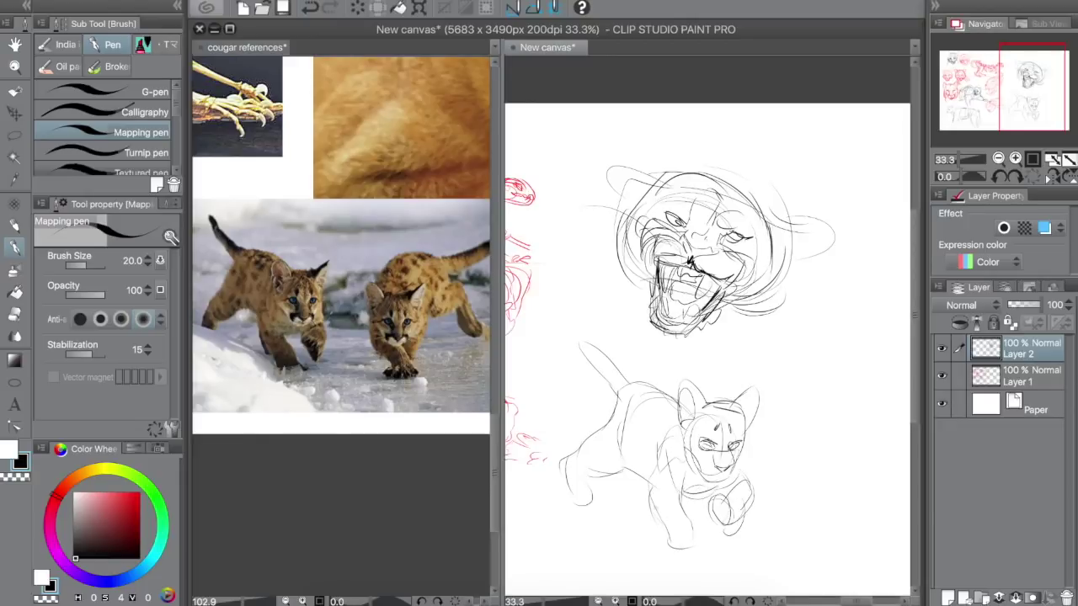
{"action": "left_click_drag", "start_coordinate": [653, 512], "coordinate": [671, 559]}
Sketch the second cub beside the first, drawing its front legs, paw, head, ears and arched back.
{"action": "mouse_move", "coordinate": [802, 453]}
{"action": "left_mouse_down"}
{"action": "mouse_move", "coordinate": [807, 514]}
{"action": "mouse_move", "coordinate": [852, 535]}
{"action": "mouse_move", "coordinate": [819, 549]}
{"action": "mouse_move", "coordinate": [830, 550]}
{"action": "left_mouse_up"}
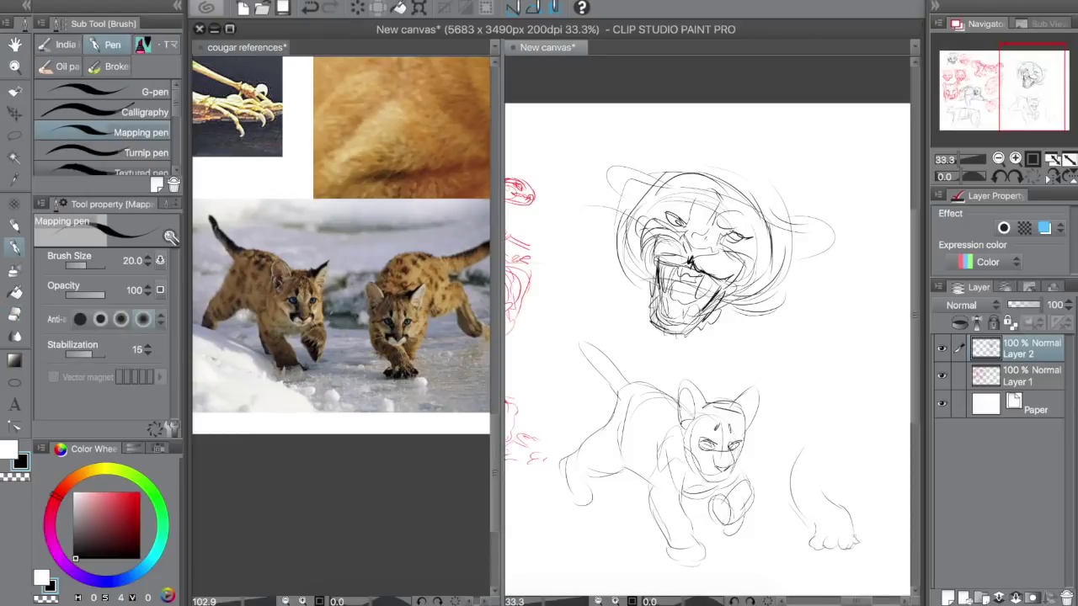
{"action": "left_click_drag", "start_coordinate": [886, 480], "coordinate": [861, 528]}
{"action": "mouse_move", "coordinate": [815, 444]}
{"action": "left_mouse_down"}
{"action": "mouse_move", "coordinate": [825, 500]}
{"action": "mouse_move", "coordinate": [853, 507]}
{"action": "mouse_move", "coordinate": [884, 459]}
{"action": "left_mouse_up"}
{"action": "mouse_move", "coordinate": [822, 426]}
{"action": "left_mouse_down"}
{"action": "mouse_move", "coordinate": [860, 424]}
{"action": "mouse_move", "coordinate": [886, 406]}
{"action": "mouse_move", "coordinate": [889, 441]}
{"action": "mouse_move", "coordinate": [799, 408]}
{"action": "mouse_move", "coordinate": [818, 443]}
{"action": "left_mouse_up"}
{"action": "left_click_drag", "start_coordinate": [799, 443], "coordinate": [810, 460]}
{"action": "left_click_drag", "start_coordinate": [864, 421], "coordinate": [891, 405]}
{"action": "left_click_drag", "start_coordinate": [879, 406], "coordinate": [894, 456]}
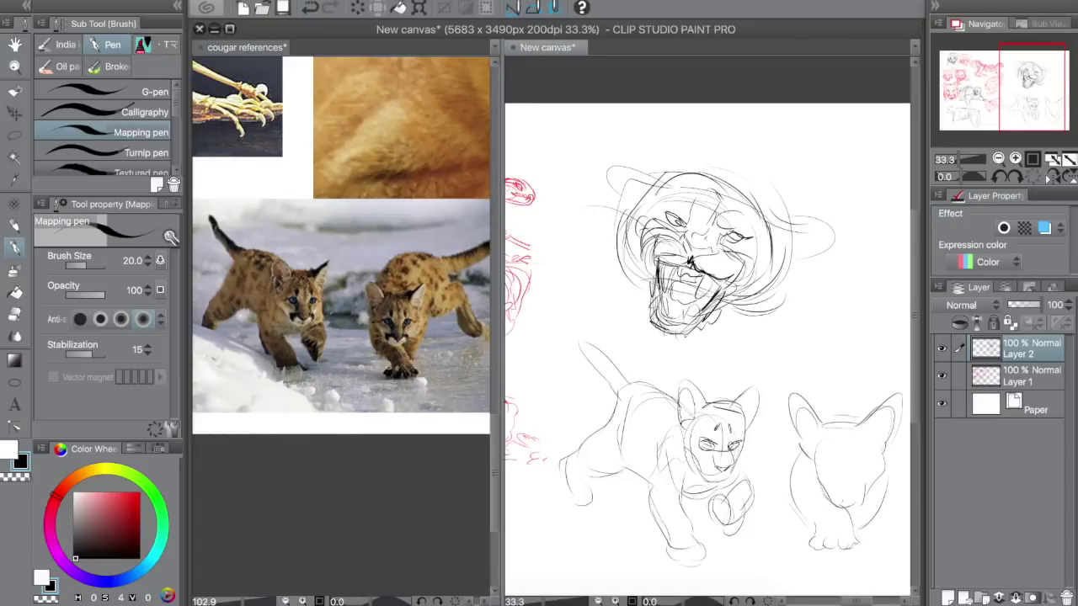
{"action": "mouse_move", "coordinate": [816, 405]}
{"action": "left_mouse_down"}
{"action": "mouse_move", "coordinate": [844, 362]}
{"action": "mouse_move", "coordinate": [889, 371]}
{"action": "left_mouse_up"}
Select the second cub sketch with a rectangle and scale it to 82%.
{"action": "key", "text": "space"}
{"action": "left_click_drag", "start_coordinate": [794, 411], "coordinate": [735, 393]}
{"action": "key", "text": "m"}
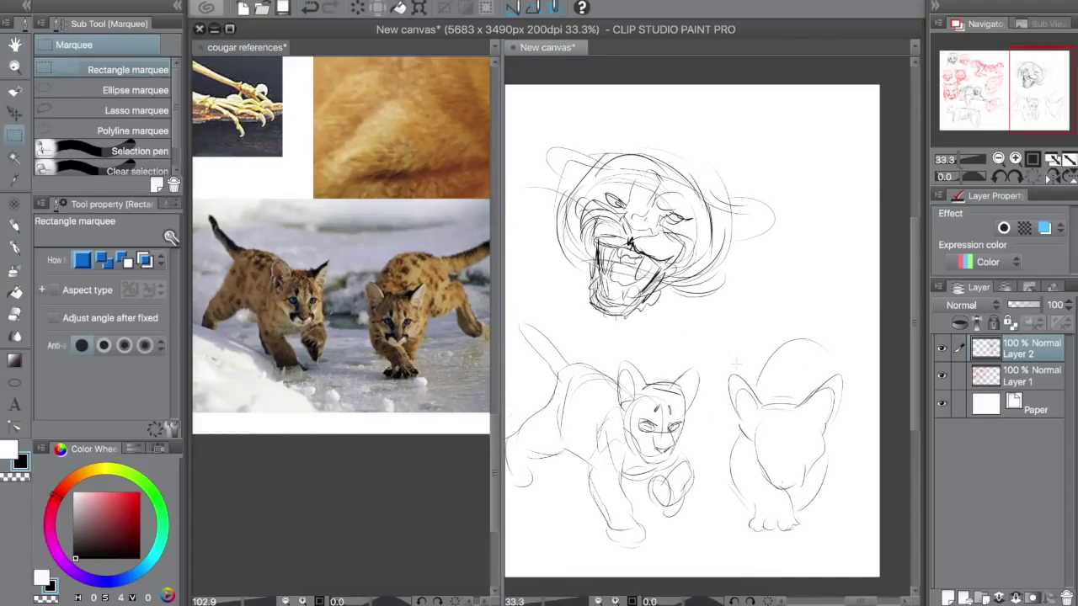
{"action": "mouse_move", "coordinate": [708, 326]}
{"action": "left_mouse_down"}
{"action": "mouse_move", "coordinate": [883, 559]}
{"action": "mouse_move", "coordinate": [846, 508]}
{"action": "left_mouse_up"}
{"action": "key", "text": "ctrl+t"}
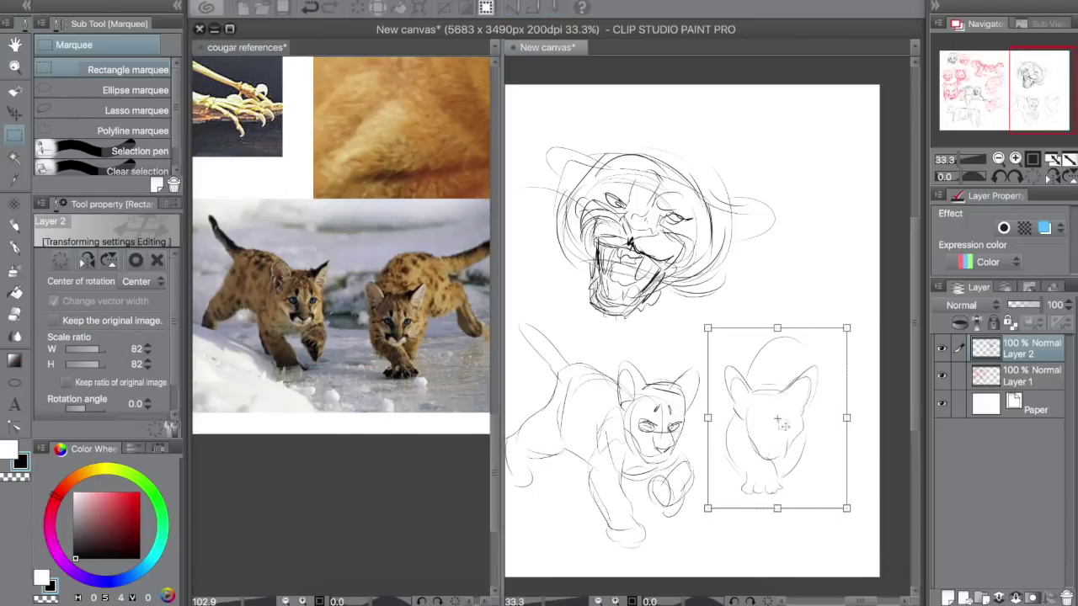
{"action": "key", "text": "Return"}
Draw the second cub's belly and hind legs, erasing and redrawing the outer leg.
{"action": "key", "text": "p"}
{"action": "mouse_move", "coordinate": [808, 401]}
{"action": "left_mouse_down"}
{"action": "mouse_move", "coordinate": [831, 417]}
{"action": "mouse_move", "coordinate": [859, 413]}
{"action": "mouse_move", "coordinate": [871, 438]}
{"action": "left_mouse_up"}
{"action": "mouse_move", "coordinate": [829, 381]}
{"action": "left_mouse_down"}
{"action": "mouse_move", "coordinate": [852, 376]}
{"action": "mouse_move", "coordinate": [879, 451]}
{"action": "left_mouse_up"}
{"action": "key", "text": "ctrl+z"}
{"action": "key", "text": "e"}
{"action": "mouse_move", "coordinate": [858, 371]}
{"action": "left_mouse_down"}
{"action": "mouse_move", "coordinate": [873, 418]}
{"action": "mouse_move", "coordinate": [854, 419]}
{"action": "left_mouse_up"}
{"action": "key", "text": "p"}
{"action": "left_click_drag", "start_coordinate": [860, 381], "coordinate": [872, 409]}
{"action": "left_click_drag", "start_coordinate": [855, 418], "coordinate": [869, 450]}
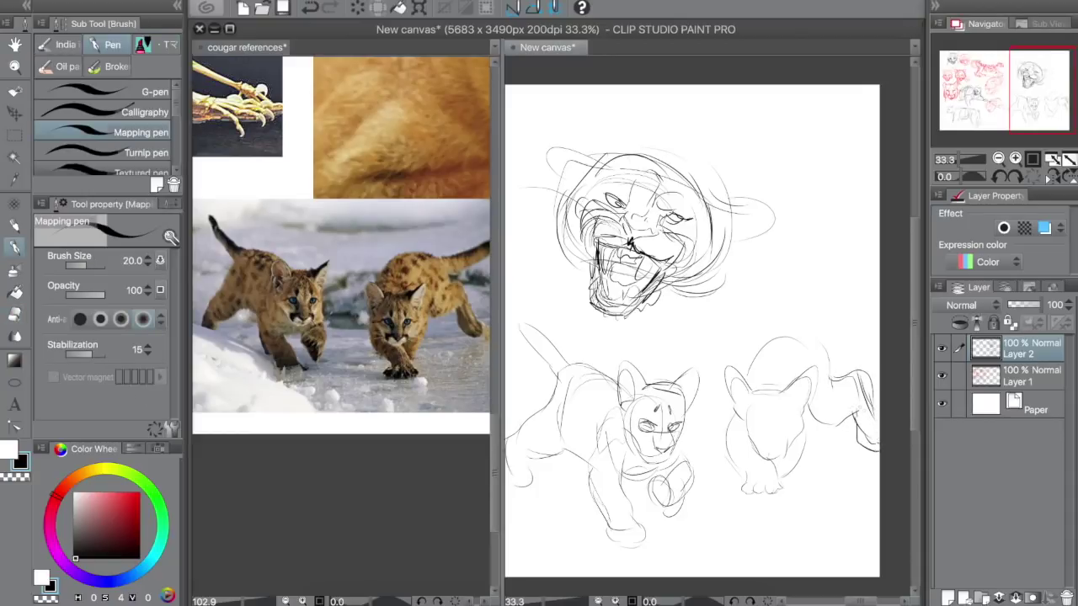
Draw the second cub's back contour, haunch and raised tail.
{"action": "left_click_drag", "start_coordinate": [792, 338], "coordinate": [875, 313]}
{"action": "left_click_drag", "start_coordinate": [739, 371], "coordinate": [791, 314]}
{"action": "mouse_move", "coordinate": [749, 345]}
{"action": "left_mouse_down"}
{"action": "mouse_move", "coordinate": [832, 322]}
{"action": "mouse_move", "coordinate": [843, 382]}
{"action": "left_mouse_up"}
{"action": "left_click_drag", "start_coordinate": [815, 319], "coordinate": [877, 302]}
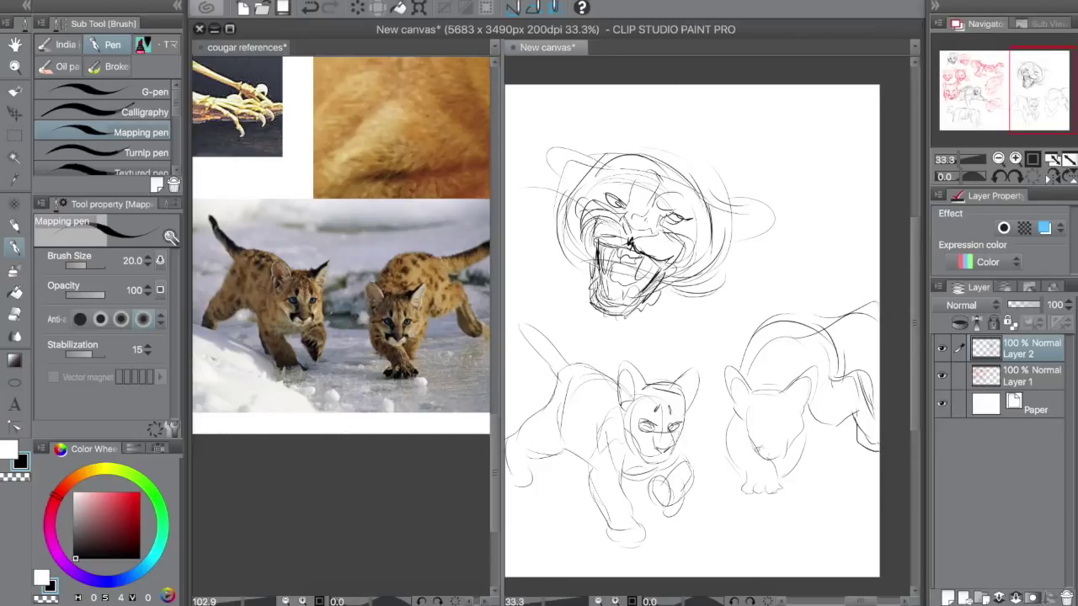
Draw the second cub's muzzle, cheek and front paw.
{"action": "left_click_drag", "start_coordinate": [792, 440], "coordinate": [778, 448]}
{"action": "left_click_drag", "start_coordinate": [789, 450], "coordinate": [774, 459]}
{"action": "mouse_move", "coordinate": [738, 416]}
{"action": "left_mouse_down"}
{"action": "mouse_move", "coordinate": [751, 441]}
{"action": "mouse_move", "coordinate": [725, 452]}
{"action": "left_mouse_up"}
{"action": "mouse_move", "coordinate": [722, 455]}
{"action": "left_mouse_down"}
{"action": "mouse_move", "coordinate": [781, 489]}
{"action": "mouse_move", "coordinate": [749, 503]}
{"action": "left_mouse_up"}
{"action": "mouse_move", "coordinate": [743, 477]}
{"action": "left_mouse_down"}
{"action": "mouse_move", "coordinate": [783, 480]}
{"action": "mouse_move", "coordinate": [771, 500]}
{"action": "left_mouse_up"}
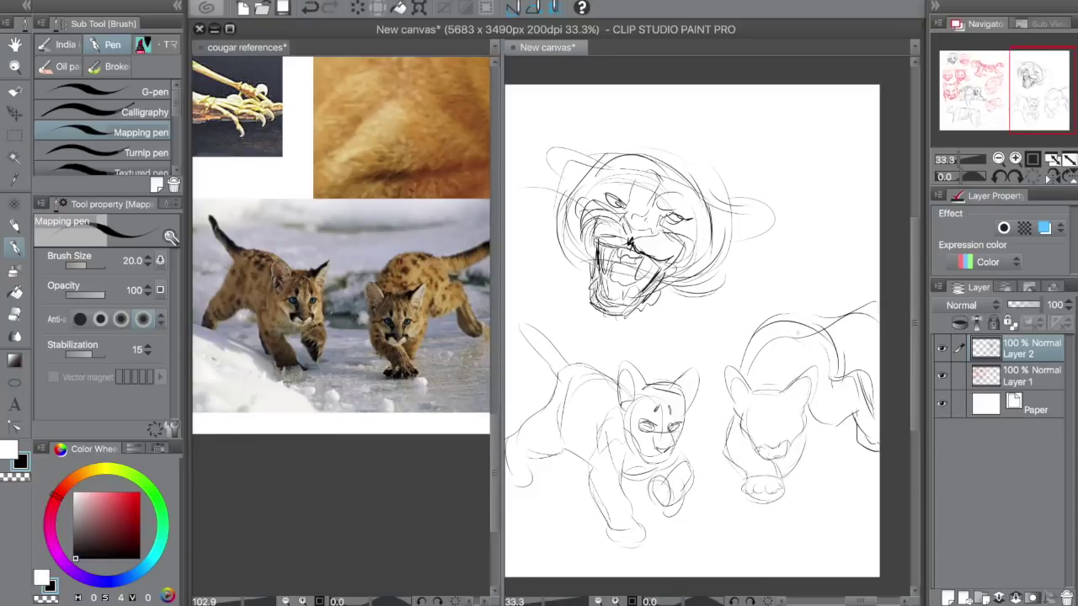
Add contour lines to the second cub's body and guide lines across its face.
{"action": "left_click_drag", "start_coordinate": [802, 335], "coordinate": [831, 427]}
{"action": "left_click_drag", "start_coordinate": [823, 359], "coordinate": [801, 426]}
{"action": "left_click_drag", "start_coordinate": [732, 420], "coordinate": [815, 434]}
{"action": "left_click_drag", "start_coordinate": [773, 411], "coordinate": [769, 455]}
Scale the Layer 2 sketches to 56%, place them at the upper edge beside the red skeleton, and add one new layer.
{"action": "left_click", "coordinate": [999, 159]}
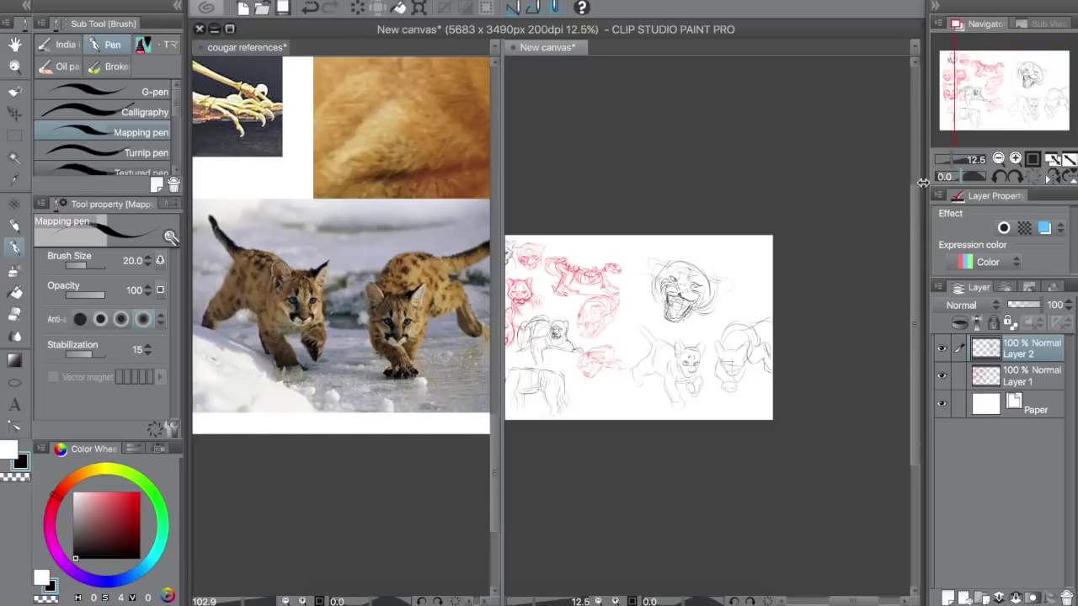
{"action": "key", "text": "ctrl+t"}
{"action": "mouse_move", "coordinate": [770, 409]}
{"action": "left_mouse_down"}
{"action": "mouse_move", "coordinate": [741, 348]}
{"action": "mouse_move", "coordinate": [690, 313]}
{"action": "left_mouse_up"}
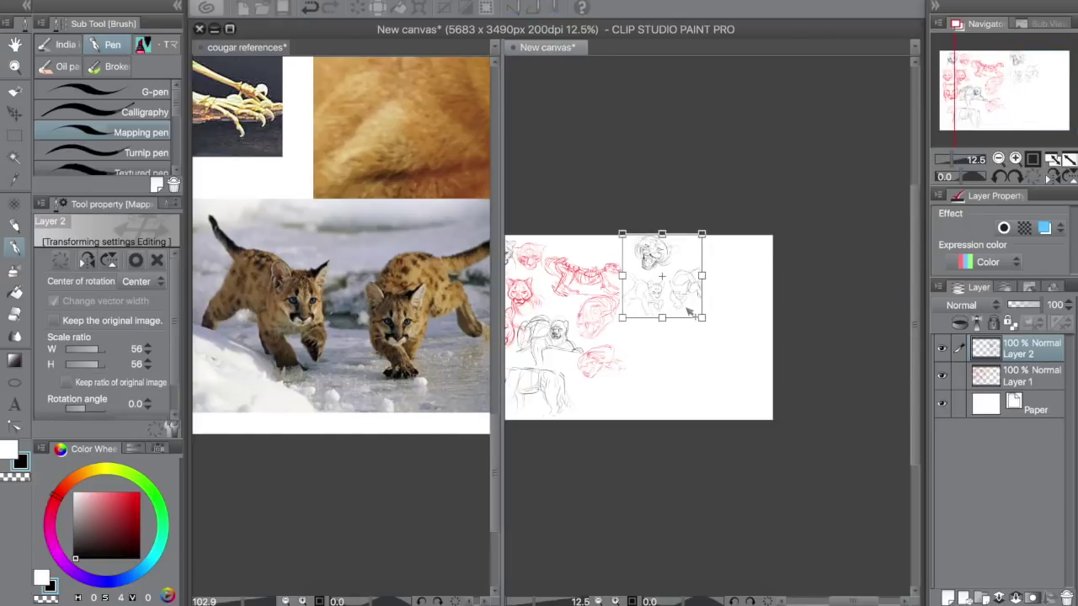
{"action": "key", "text": "Return"}
{"action": "left_click", "coordinate": [949, 596]}
{"action": "left_click", "coordinate": [949, 597]}
{"action": "left_click", "coordinate": [1066, 597]}
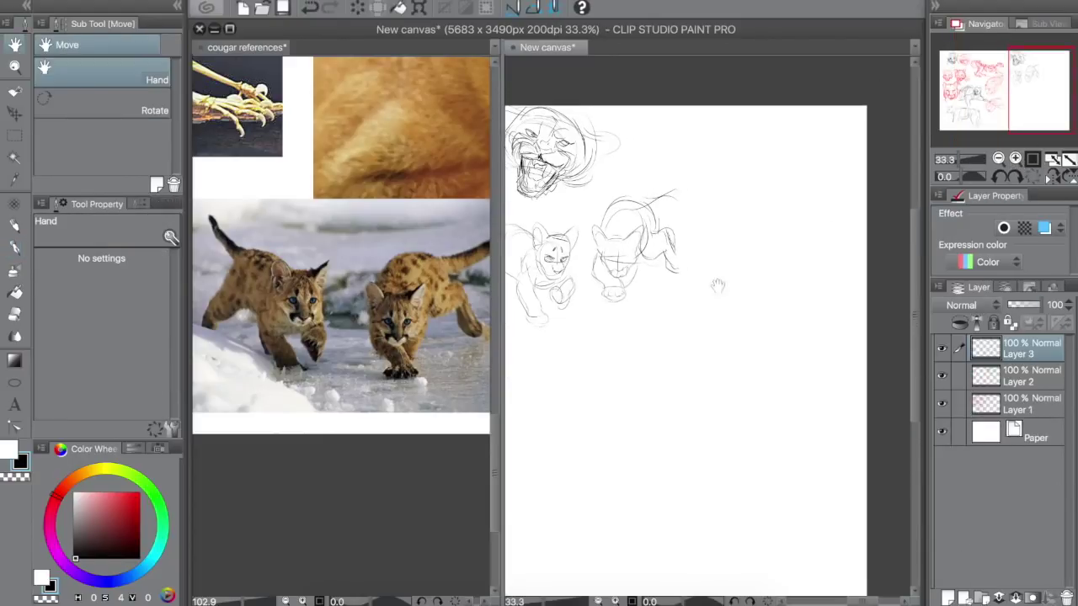
Bring the crouching mother cougar photo into view and sketch her back line, rump and hind leg below the cubs.
{"action": "left_click", "coordinate": [340, 285]}
{"action": "left_click_drag", "start_coordinate": [340, 285], "coordinate": [376, 350]}
{"action": "left_click_drag", "start_coordinate": [480, 362], "coordinate": [448, 360]}
{"action": "left_click", "coordinate": [612, 354]}
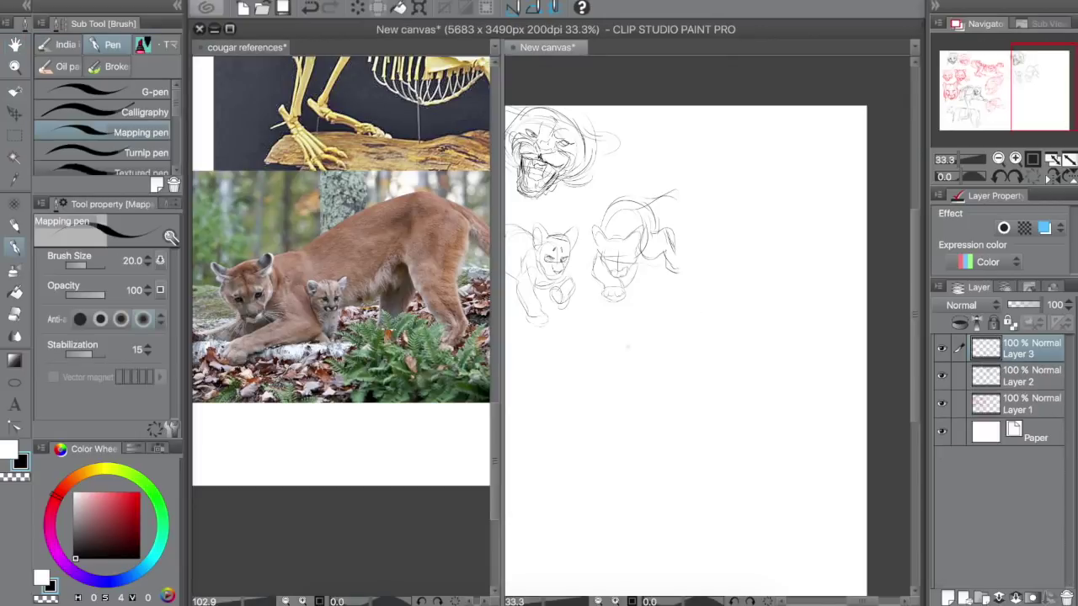
{"action": "mouse_move", "coordinate": [620, 355]}
{"action": "left_mouse_down"}
{"action": "mouse_move", "coordinate": [769, 319]}
{"action": "mouse_move", "coordinate": [789, 372]}
{"action": "mouse_move", "coordinate": [778, 396]}
{"action": "left_mouse_up"}
{"action": "mouse_move", "coordinate": [722, 349]}
{"action": "left_mouse_down"}
{"action": "mouse_move", "coordinate": [719, 387]}
{"action": "mouse_move", "coordinate": [744, 441]}
{"action": "left_mouse_up"}
{"action": "mouse_move", "coordinate": [774, 395]}
{"action": "left_mouse_down"}
{"action": "mouse_move", "coordinate": [786, 446]}
{"action": "mouse_move", "coordinate": [752, 489]}
{"action": "left_mouse_up"}
{"action": "mouse_move", "coordinate": [746, 441]}
{"action": "left_mouse_down"}
{"action": "mouse_move", "coordinate": [751, 461]}
{"action": "mouse_move", "coordinate": [715, 501]}
{"action": "left_mouse_up"}
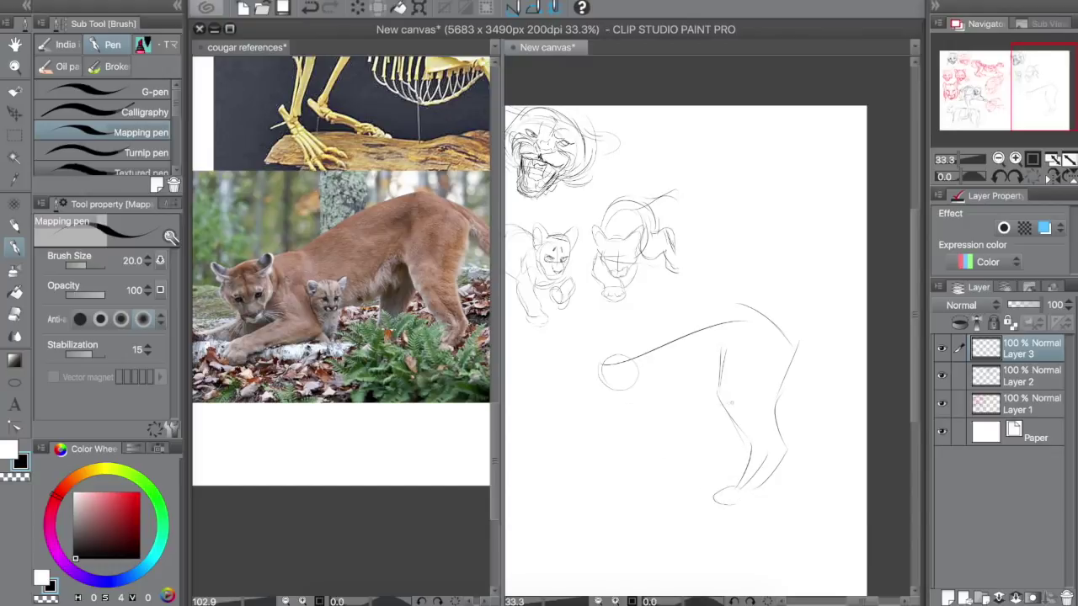
Sketch the mother cougar's belly, head circle and neck, and reinforce her shoulder and back line.
{"action": "left_click_drag", "start_coordinate": [731, 406], "coordinate": [639, 440]}
{"action": "mouse_move", "coordinate": [619, 371]}
{"action": "left_mouse_down"}
{"action": "mouse_move", "coordinate": [630, 434]}
{"action": "mouse_move", "coordinate": [570, 371]}
{"action": "mouse_move", "coordinate": [583, 370]}
{"action": "mouse_move", "coordinate": [575, 412]}
{"action": "mouse_move", "coordinate": [543, 385]}
{"action": "left_mouse_up"}
{"action": "key", "text": "ctrl+z"}
{"action": "mouse_move", "coordinate": [574, 373]}
{"action": "left_mouse_down"}
{"action": "mouse_move", "coordinate": [606, 378]}
{"action": "mouse_move", "coordinate": [675, 359]}
{"action": "left_mouse_up"}
{"action": "left_click_drag", "start_coordinate": [582, 373], "coordinate": [724, 318]}
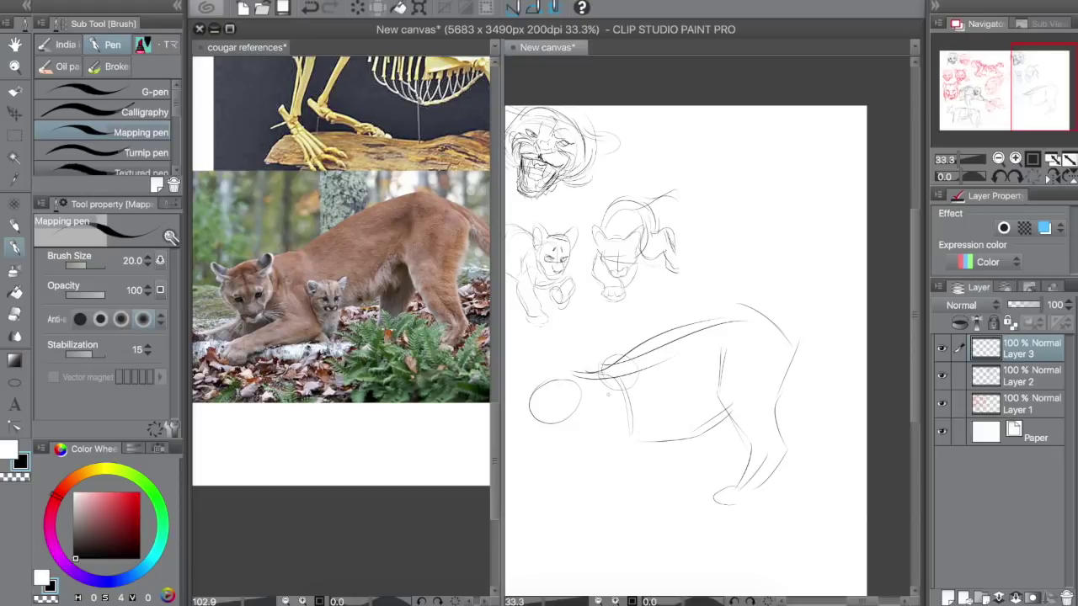
Sketch the mother cougar's bent, outstretched foreleg and redraw its paw after erasing the rough circle.
{"action": "key", "text": "space"}
{"action": "mouse_move", "coordinate": [608, 394]}
{"action": "left_mouse_down"}
{"action": "mouse_move", "coordinate": [673, 399]}
{"action": "mouse_move", "coordinate": [658, 406]}
{"action": "mouse_move", "coordinate": [689, 454]}
{"action": "mouse_move", "coordinate": [633, 491]}
{"action": "left_mouse_up"}
{"action": "mouse_move", "coordinate": [642, 424]}
{"action": "left_mouse_down"}
{"action": "mouse_move", "coordinate": [608, 481]}
{"action": "mouse_move", "coordinate": [577, 489]}
{"action": "mouse_move", "coordinate": [610, 515]}
{"action": "left_mouse_up"}
{"action": "left_click_drag", "start_coordinate": [612, 507], "coordinate": [672, 485]}
{"action": "key", "text": "e"}
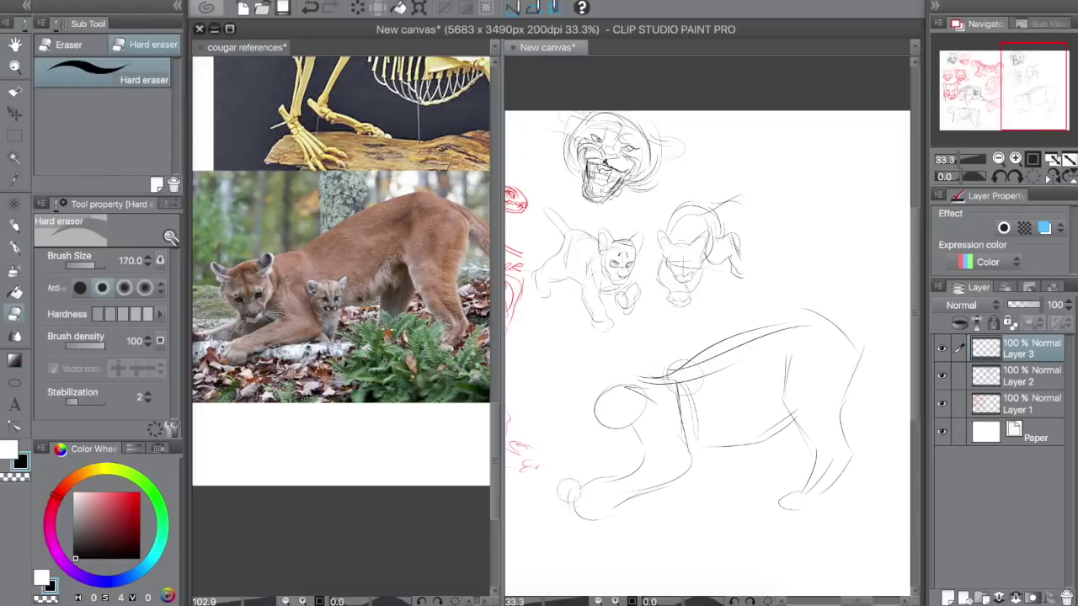
{"action": "key", "text": "p"}
{"action": "mouse_move", "coordinate": [570, 507]}
{"action": "left_mouse_down"}
{"action": "mouse_move", "coordinate": [588, 492]}
{"action": "mouse_move", "coordinate": [629, 498]}
{"action": "left_mouse_up"}
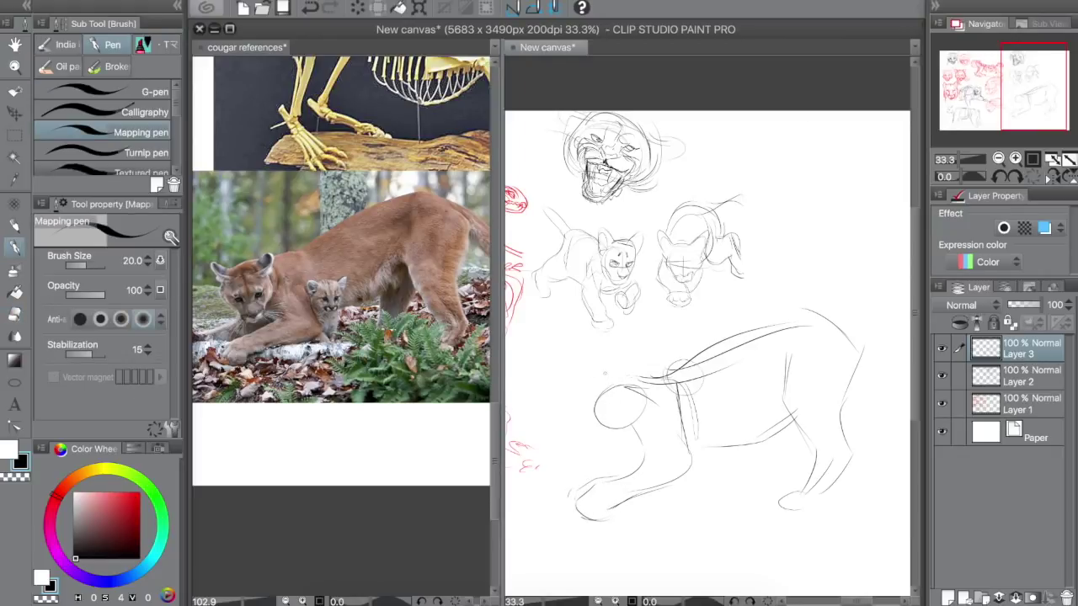
Sketch the mother cougar's ears, cheeks and muzzle outline around the head circle, plus her neck, chest and far foreleg.
{"action": "mouse_move", "coordinate": [606, 374]}
{"action": "left_mouse_down"}
{"action": "mouse_move", "coordinate": [579, 428]}
{"action": "mouse_move", "coordinate": [623, 446]}
{"action": "left_mouse_up"}
{"action": "left_click_drag", "start_coordinate": [633, 401], "coordinate": [625, 441]}
{"action": "mouse_move", "coordinate": [635, 404]}
{"action": "left_mouse_down"}
{"action": "mouse_move", "coordinate": [589, 377]}
{"action": "mouse_move", "coordinate": [581, 402]}
{"action": "mouse_move", "coordinate": [633, 379]}
{"action": "mouse_move", "coordinate": [576, 404]}
{"action": "mouse_move", "coordinate": [605, 445]}
{"action": "mouse_move", "coordinate": [532, 477]}
{"action": "left_mouse_up"}
{"action": "key", "text": "e"}
{"action": "key", "text": "p"}
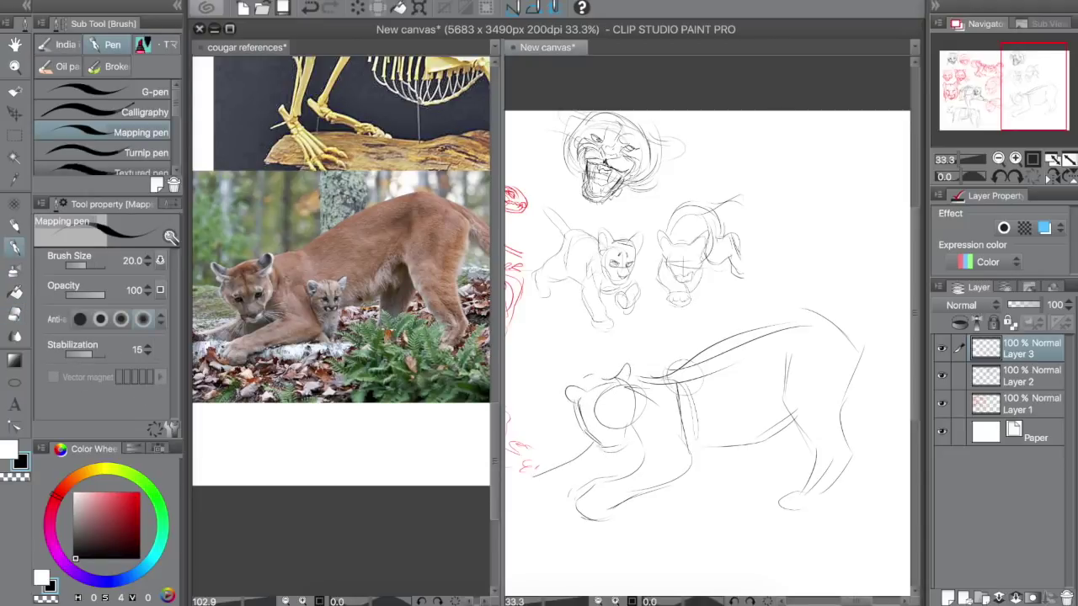
{"action": "mouse_move", "coordinate": [598, 453]}
{"action": "left_mouse_down"}
{"action": "mouse_move", "coordinate": [652, 445]}
{"action": "mouse_move", "coordinate": [638, 457]}
{"action": "mouse_move", "coordinate": [646, 463]}
{"action": "left_mouse_up"}
{"action": "mouse_move", "coordinate": [681, 431]}
{"action": "left_mouse_down"}
{"action": "mouse_move", "coordinate": [692, 461]}
{"action": "mouse_move", "coordinate": [623, 501]}
{"action": "mouse_move", "coordinate": [778, 425]}
{"action": "mouse_move", "coordinate": [674, 456]}
{"action": "left_mouse_up"}
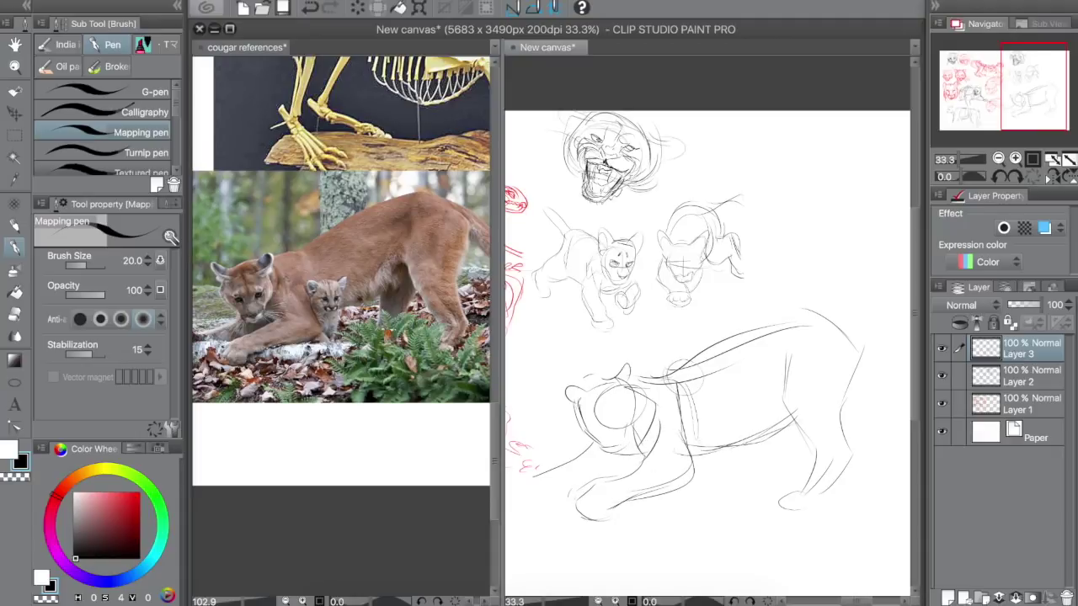
Sketch the mother cougar's tail base, thigh line and far hind leg with its paw.
{"action": "left_click_drag", "start_coordinate": [783, 371], "coordinate": [780, 417]}
{"action": "left_click_drag", "start_coordinate": [813, 310], "coordinate": [909, 404]}
{"action": "left_click_drag", "start_coordinate": [845, 372], "coordinate": [909, 413]}
{"action": "mouse_move", "coordinate": [776, 426]}
{"action": "left_mouse_down"}
{"action": "mouse_move", "coordinate": [769, 456]}
{"action": "mouse_move", "coordinate": [798, 471]}
{"action": "left_mouse_up"}
{"action": "left_click_drag", "start_coordinate": [766, 465], "coordinate": [751, 486]}
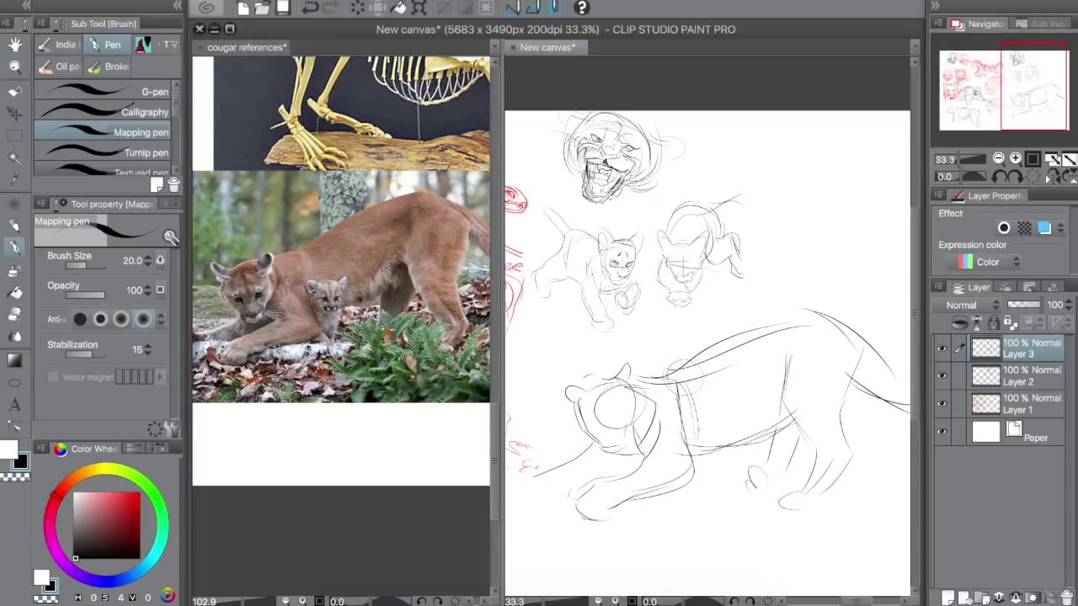
Sketch the cub under the mother's chest with a round head, ears and short front legs.
{"action": "mouse_move", "coordinate": [707, 411]}
{"action": "left_mouse_down"}
{"action": "mouse_move", "coordinate": [712, 448]}
{"action": "mouse_move", "coordinate": [688, 428]}
{"action": "mouse_move", "coordinate": [718, 447]}
{"action": "mouse_move", "coordinate": [722, 404]}
{"action": "left_mouse_up"}
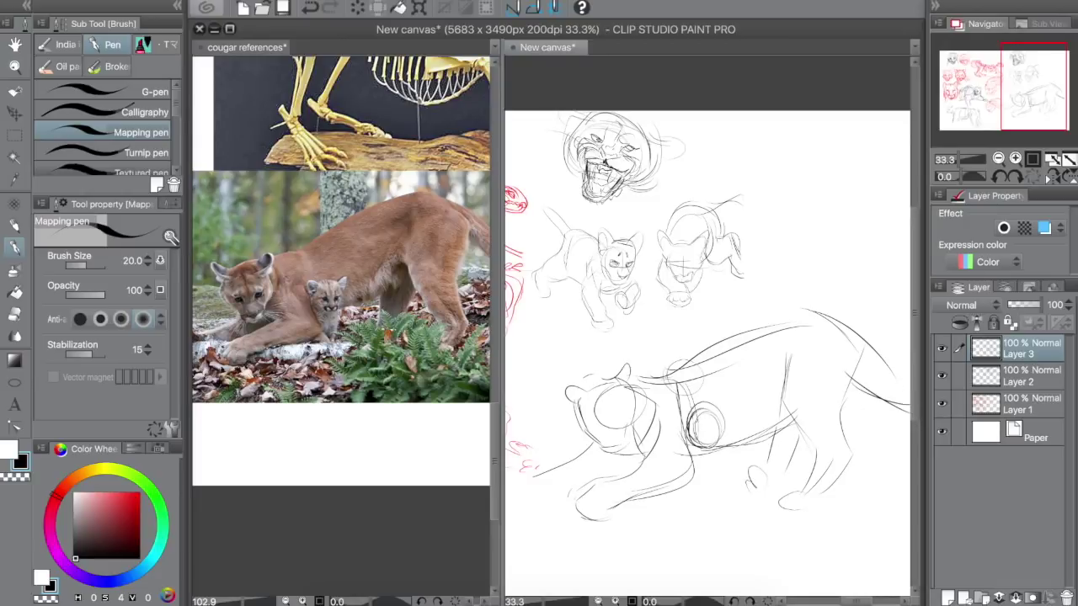
{"action": "left_click_drag", "start_coordinate": [692, 443], "coordinate": [707, 439]}
{"action": "mouse_move", "coordinate": [721, 398]}
{"action": "left_mouse_down"}
{"action": "mouse_move", "coordinate": [729, 418]}
{"action": "mouse_move", "coordinate": [673, 421]}
{"action": "mouse_move", "coordinate": [733, 416]}
{"action": "mouse_move", "coordinate": [725, 441]}
{"action": "mouse_move", "coordinate": [693, 453]}
{"action": "mouse_move", "coordinate": [712, 495]}
{"action": "left_mouse_up"}
{"action": "mouse_move", "coordinate": [705, 450]}
{"action": "left_mouse_down"}
{"action": "mouse_move", "coordinate": [696, 495]}
{"action": "mouse_move", "coordinate": [682, 498]}
{"action": "mouse_move", "coordinate": [695, 500]}
{"action": "left_mouse_up"}
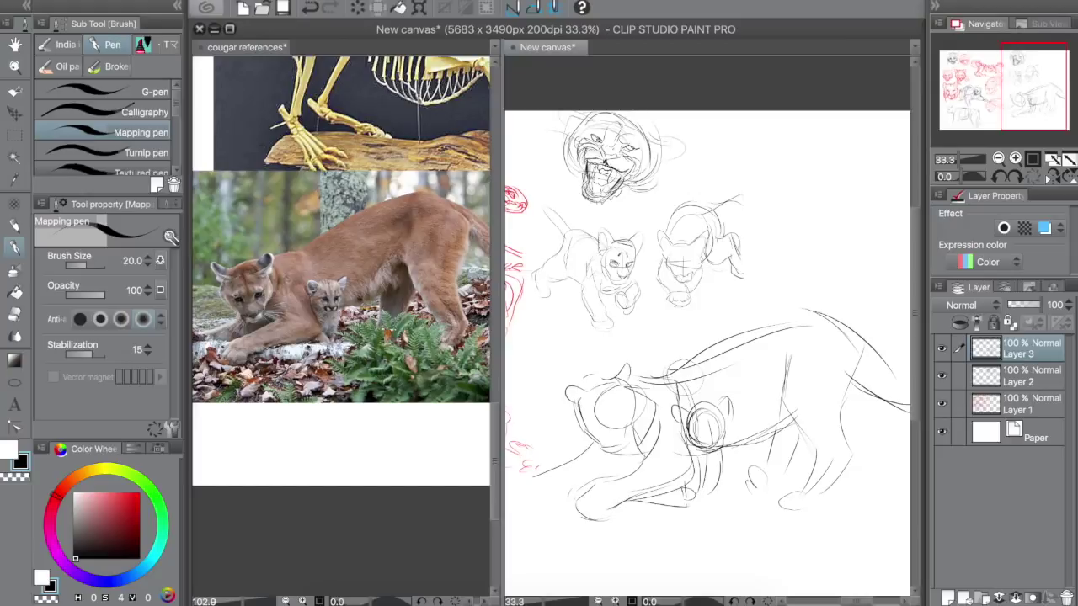
Draw the ground line under the cougars, extend the mother's far foreleg, and add her pointed ear, eyes and nose.
{"action": "mouse_move", "coordinate": [836, 503]}
{"action": "left_mouse_down"}
{"action": "mouse_move", "coordinate": [524, 510]}
{"action": "mouse_move", "coordinate": [579, 490]}
{"action": "left_mouse_up"}
{"action": "mouse_move", "coordinate": [613, 454]}
{"action": "left_mouse_down"}
{"action": "mouse_move", "coordinate": [583, 469]}
{"action": "mouse_move", "coordinate": [620, 435]}
{"action": "mouse_move", "coordinate": [603, 423]}
{"action": "mouse_move", "coordinate": [605, 438]}
{"action": "mouse_move", "coordinate": [623, 410]}
{"action": "left_mouse_up"}
{"action": "mouse_move", "coordinate": [581, 381]}
{"action": "left_mouse_down"}
{"action": "mouse_move", "coordinate": [612, 372]}
{"action": "mouse_move", "coordinate": [551, 396]}
{"action": "left_mouse_up"}
{"action": "left_click_drag", "start_coordinate": [563, 399], "coordinate": [574, 426]}
{"action": "mouse_move", "coordinate": [625, 385]}
{"action": "left_mouse_down"}
{"action": "mouse_move", "coordinate": [635, 440]}
{"action": "mouse_move", "coordinate": [604, 448]}
{"action": "left_mouse_up"}
{"action": "mouse_move", "coordinate": [574, 406]}
{"action": "left_mouse_down"}
{"action": "mouse_move", "coordinate": [584, 438]}
{"action": "mouse_move", "coordinate": [579, 426]}
{"action": "left_mouse_up"}
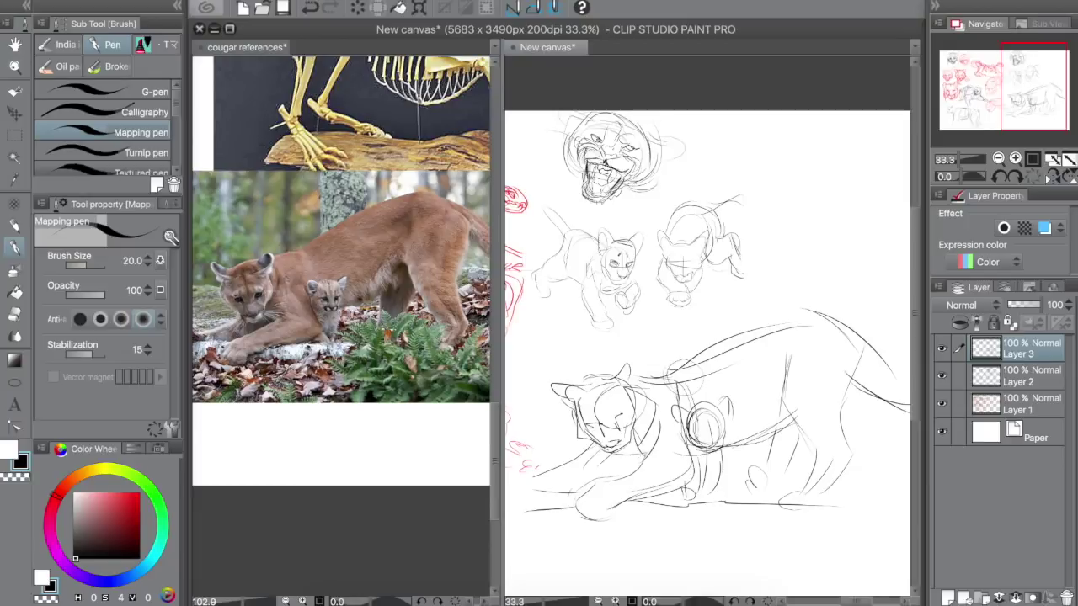
Reinforce the mother cougar's back, rump, hind legs and belly with darker strokes.
{"action": "left_click_drag", "start_coordinate": [650, 375], "coordinate": [789, 310]}
{"action": "mouse_move", "coordinate": [706, 348]}
{"action": "left_mouse_down"}
{"action": "mouse_move", "coordinate": [805, 301]}
{"action": "mouse_move", "coordinate": [872, 347]}
{"action": "left_mouse_up"}
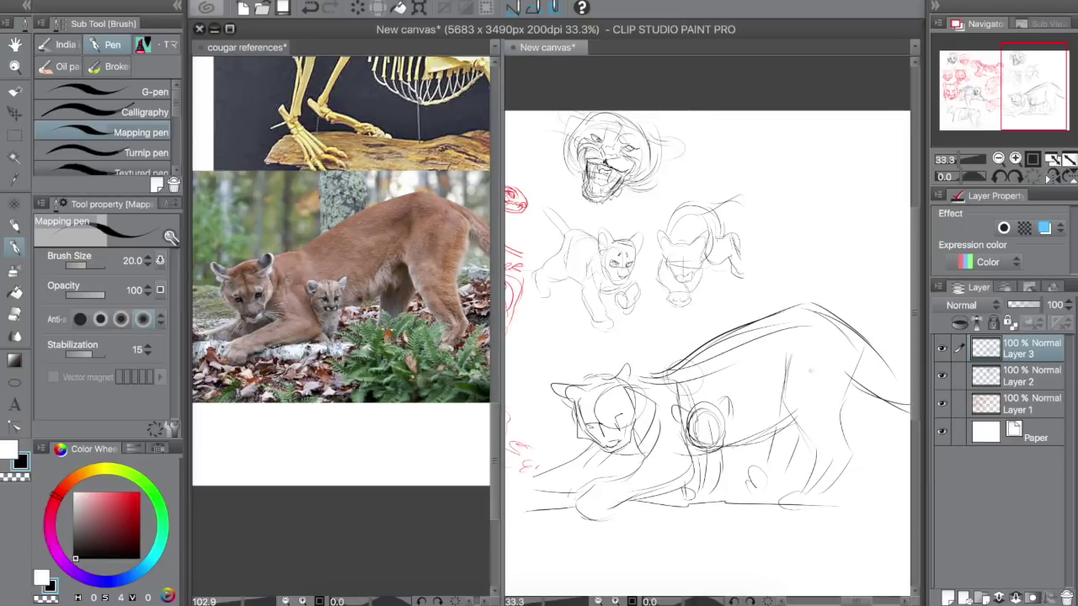
{"action": "left_click_drag", "start_coordinate": [788, 348], "coordinate": [813, 452]}
{"action": "mouse_move", "coordinate": [851, 339]}
{"action": "left_mouse_down"}
{"action": "mouse_move", "coordinate": [859, 459]}
{"action": "mouse_move", "coordinate": [810, 506]}
{"action": "left_mouse_up"}
{"action": "left_click_drag", "start_coordinate": [812, 448], "coordinate": [795, 501]}
{"action": "left_click_drag", "start_coordinate": [776, 431], "coordinate": [761, 490]}
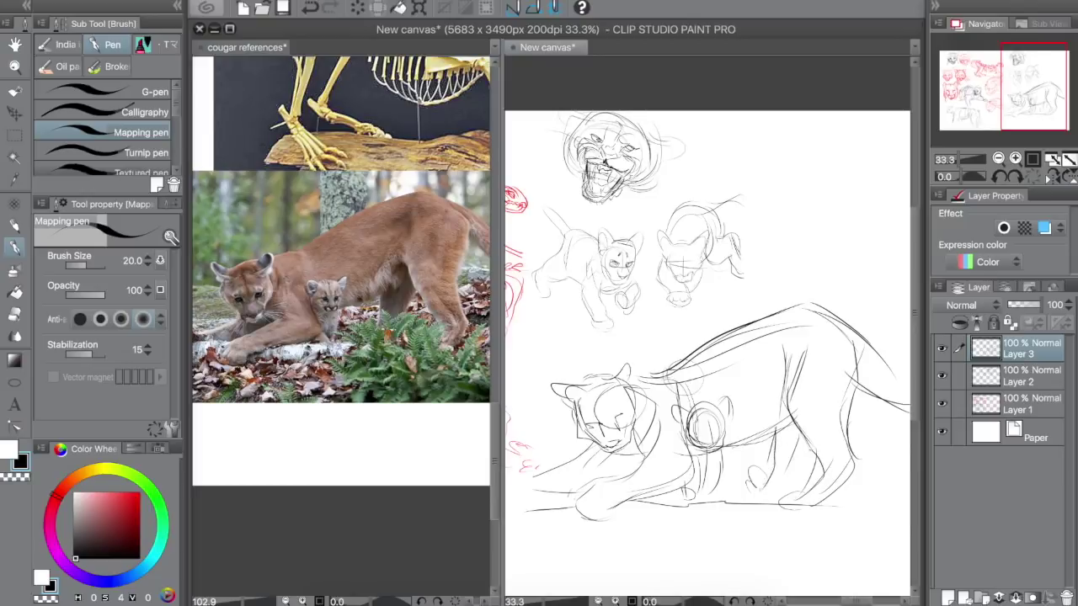
{"action": "left_click_drag", "start_coordinate": [810, 446], "coordinate": [786, 484]}
{"action": "mouse_move", "coordinate": [714, 451]}
{"action": "left_mouse_down"}
{"action": "mouse_move", "coordinate": [796, 412]}
{"action": "mouse_move", "coordinate": [725, 461]}
{"action": "left_mouse_up"}
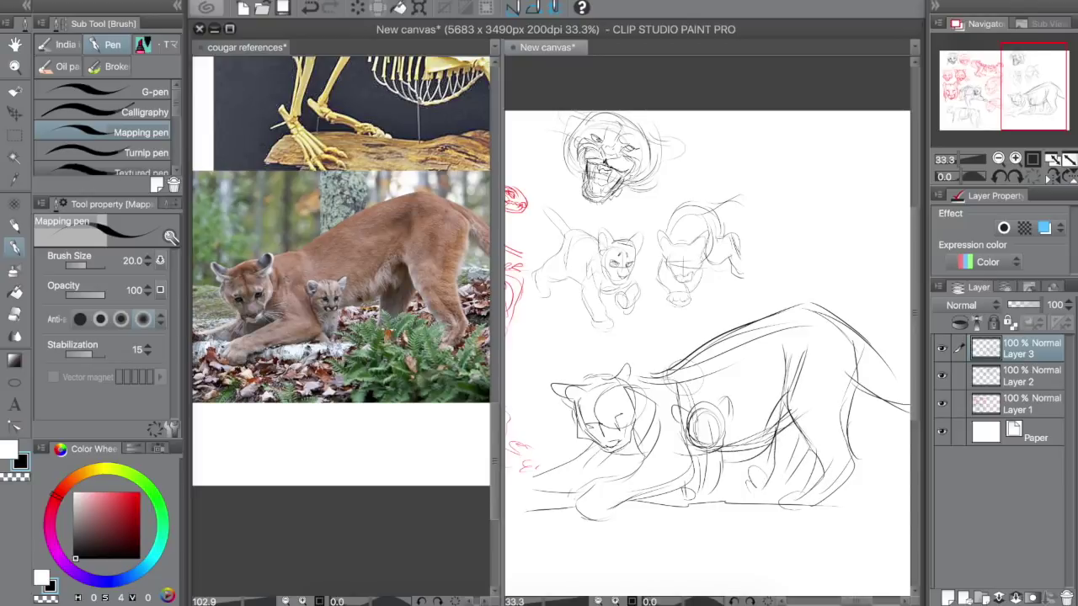
Lasso the mother cougar's head, scale it slightly smaller with a transform, and redraw the line joining neck and back.
{"action": "left_click", "coordinate": [14, 135]}
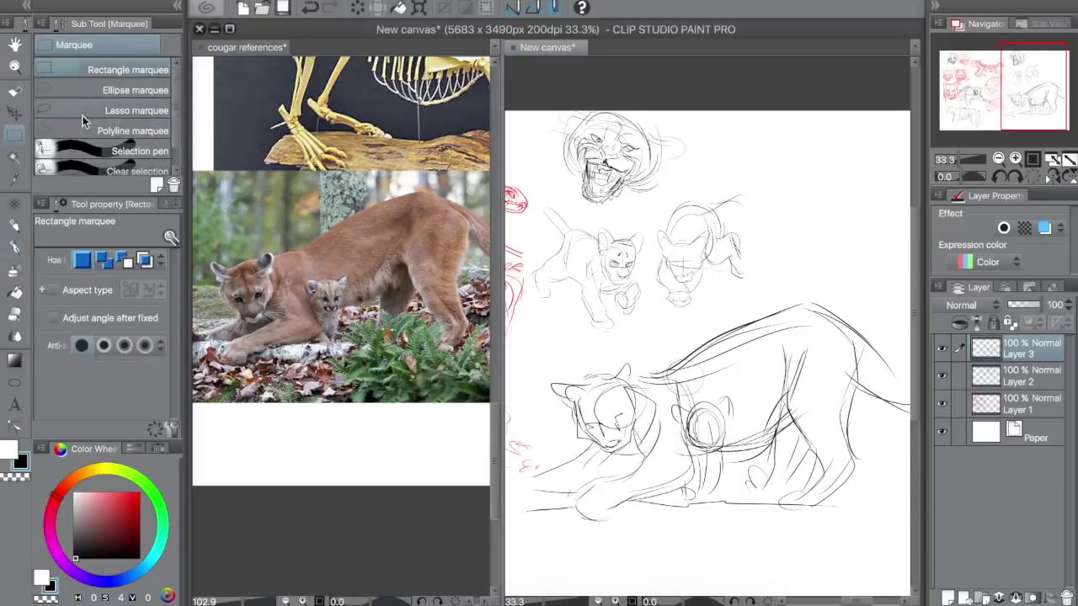
{"action": "left_click", "coordinate": [85, 110]}
{"action": "mouse_move", "coordinate": [599, 353]}
{"action": "left_mouse_down"}
{"action": "mouse_move", "coordinate": [590, 455]}
{"action": "mouse_move", "coordinate": [587, 362]}
{"action": "mouse_move", "coordinate": [541, 352]}
{"action": "mouse_move", "coordinate": [552, 374]}
{"action": "left_mouse_up"}
{"action": "key", "text": "super+t"}
{"action": "key", "text": "Return"}
{"action": "key", "text": "super+d"}
{"action": "key", "text": "p"}
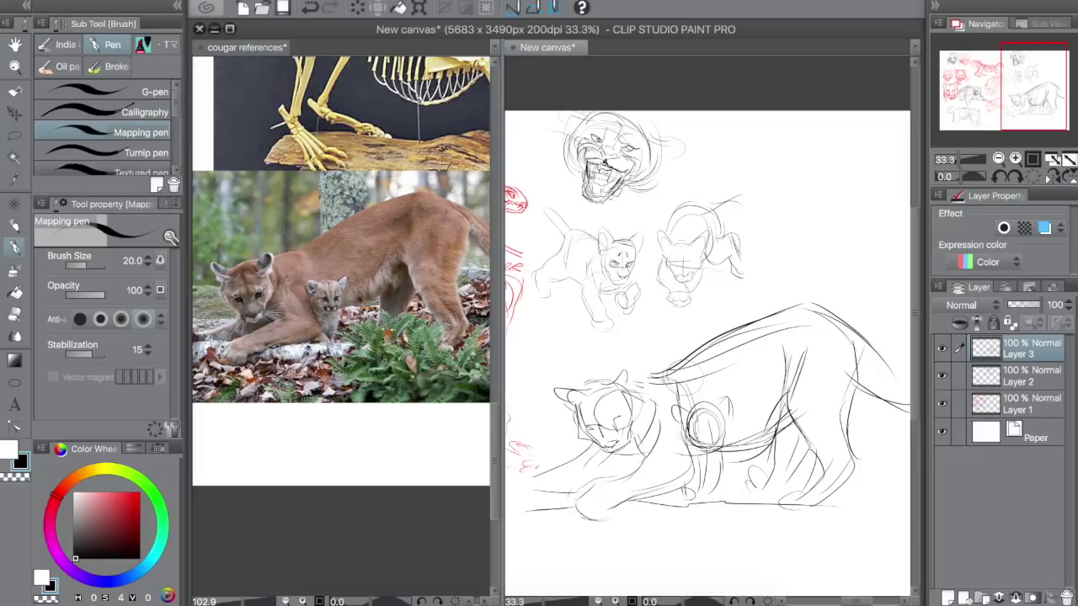
{"action": "left_click_drag", "start_coordinate": [628, 384], "coordinate": [703, 356]}
Add a soft airbrush shadow beside the mother cougar's eye and darken her cheek, jaw and neck outlines with the pen.
{"action": "key", "text": "b"}
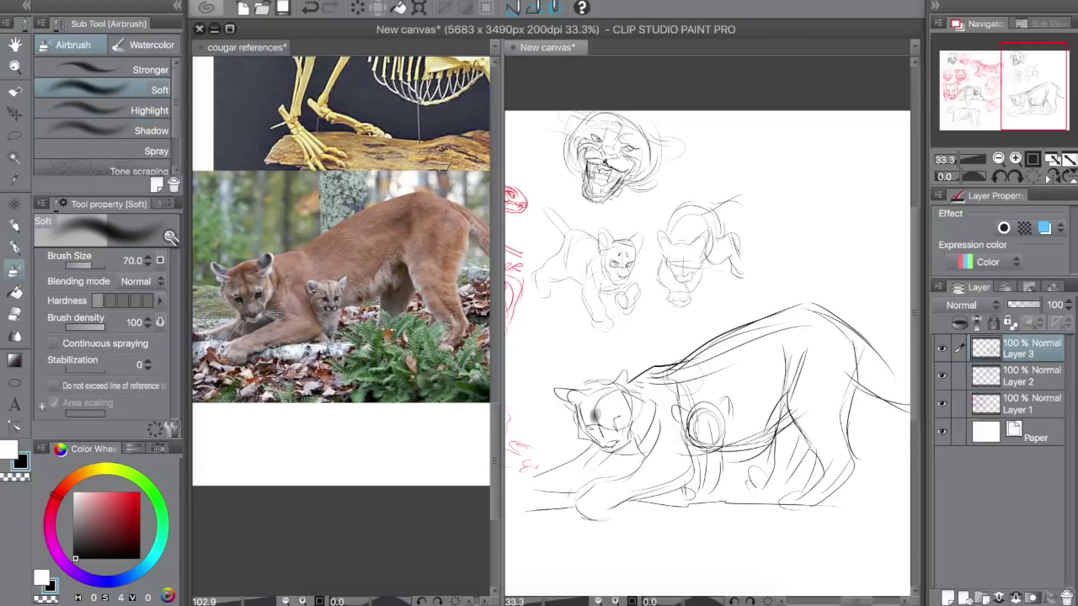
{"action": "key", "text": "p"}
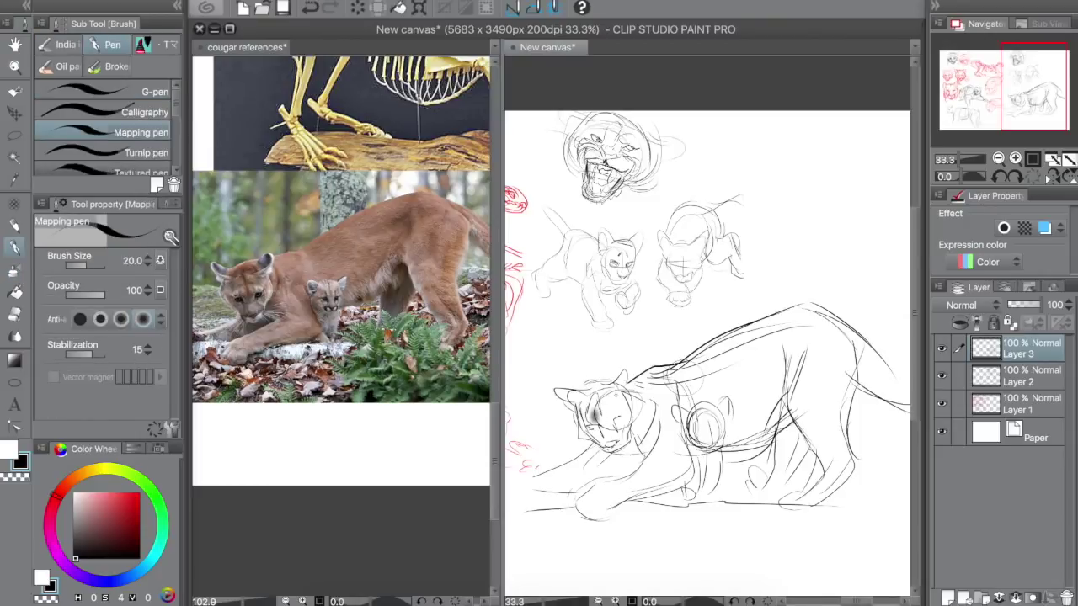
{"action": "mouse_move", "coordinate": [627, 390]}
{"action": "left_mouse_down"}
{"action": "mouse_move", "coordinate": [570, 408]}
{"action": "mouse_move", "coordinate": [634, 440]}
{"action": "mouse_move", "coordinate": [598, 453]}
{"action": "left_mouse_up"}
{"action": "mouse_move", "coordinate": [576, 402]}
{"action": "left_mouse_down"}
{"action": "mouse_move", "coordinate": [573, 436]}
{"action": "mouse_move", "coordinate": [595, 439]}
{"action": "left_mouse_up"}
{"action": "mouse_move", "coordinate": [633, 382]}
{"action": "left_mouse_down"}
{"action": "mouse_move", "coordinate": [642, 428]}
{"action": "mouse_move", "coordinate": [655, 433]}
{"action": "mouse_move", "coordinate": [647, 443]}
{"action": "left_mouse_up"}
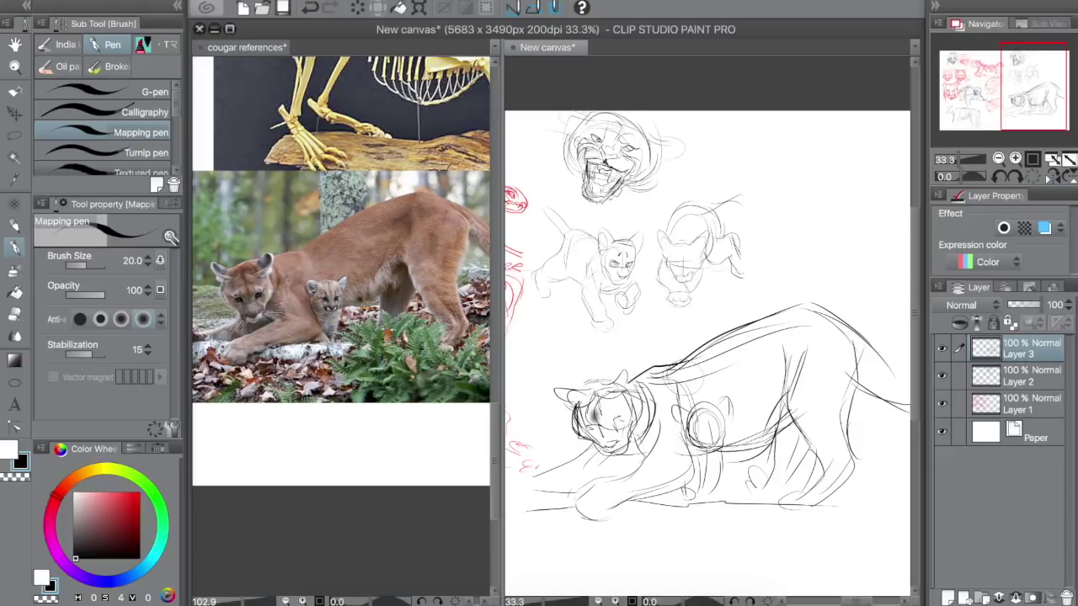
Darken the cub's front legs and redraw the mother cougar's hind legs and heavier rear paw.
{"action": "left_click_drag", "start_coordinate": [722, 458], "coordinate": [692, 502]}
{"action": "left_click_drag", "start_coordinate": [799, 433], "coordinate": [829, 469]}
{"action": "mouse_move", "coordinate": [846, 432]}
{"action": "left_mouse_down"}
{"action": "mouse_move", "coordinate": [855, 494]}
{"action": "mouse_move", "coordinate": [834, 506]}
{"action": "left_mouse_up"}
{"action": "key", "text": "space"}
{"action": "mouse_move", "coordinate": [825, 438]}
{"action": "left_mouse_down"}
{"action": "mouse_move", "coordinate": [844, 475]}
{"action": "mouse_move", "coordinate": [827, 500]}
{"action": "left_mouse_up"}
{"action": "left_click_drag", "start_coordinate": [866, 474], "coordinate": [826, 507]}
{"action": "left_click_drag", "start_coordinate": [820, 463], "coordinate": [788, 504]}
{"action": "mouse_move", "coordinate": [812, 443]}
{"action": "left_mouse_down"}
{"action": "mouse_move", "coordinate": [791, 487]}
{"action": "mouse_move", "coordinate": [783, 440]}
{"action": "left_mouse_up"}
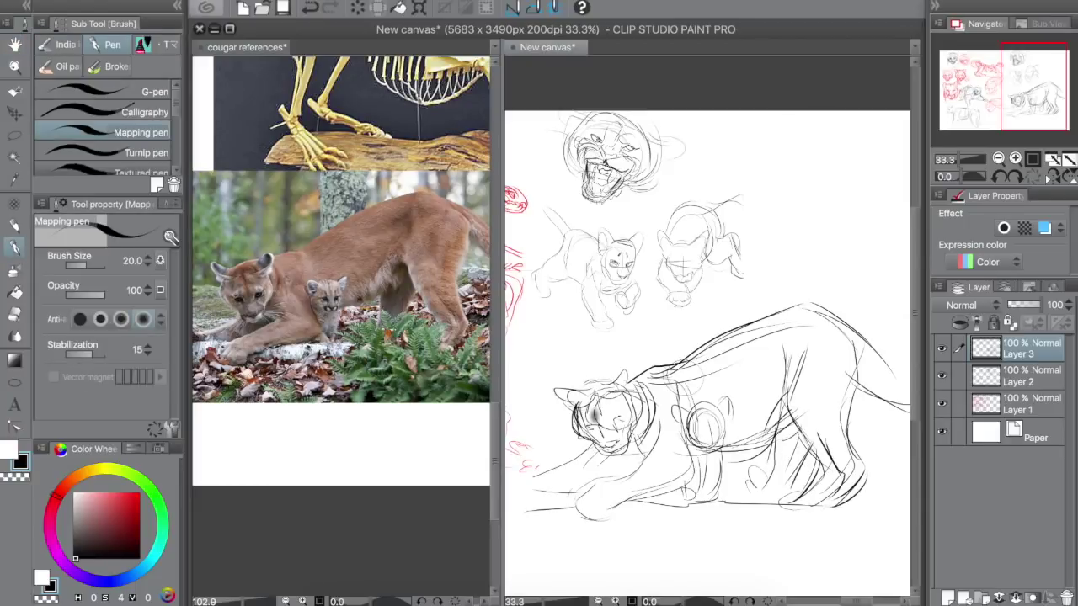
From the photo of the cougar walking across the path, sketch its back and belly lines, hind legs and tail below the skull.
{"action": "key", "text": "space"}
{"action": "mouse_move", "coordinate": [556, 505]}
{"action": "left_mouse_down"}
{"action": "mouse_move", "coordinate": [652, 513]}
{"action": "mouse_move", "coordinate": [791, 455]}
{"action": "left_mouse_up"}
{"action": "mouse_move", "coordinate": [270, 314]}
{"action": "left_mouse_down"}
{"action": "mouse_move", "coordinate": [271, 305]}
{"action": "mouse_move", "coordinate": [464, 328]}
{"action": "left_mouse_up"}
{"action": "left_click_drag", "start_coordinate": [256, 429], "coordinate": [214, 555]}
{"action": "left_click_drag", "start_coordinate": [471, 326], "coordinate": [341, 585]}
{"action": "left_click_drag", "start_coordinate": [368, 101], "coordinate": [379, 421]}
{"action": "left_click_drag", "start_coordinate": [367, 267], "coordinate": [288, 327]}
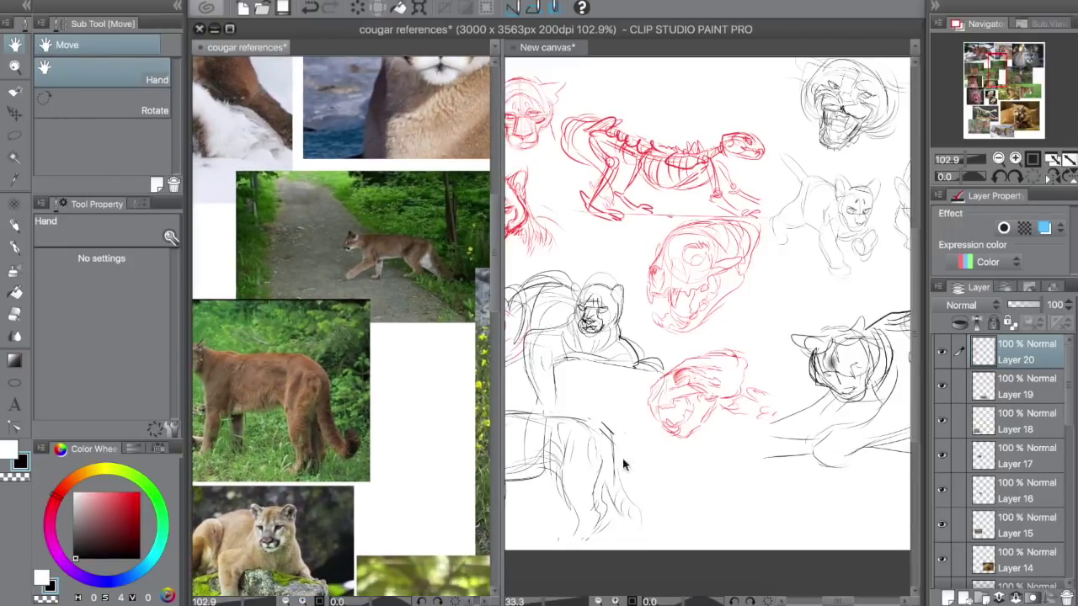
{"action": "left_click", "coordinate": [647, 413]}
{"action": "left_click_drag", "start_coordinate": [647, 412], "coordinate": [589, 352]}
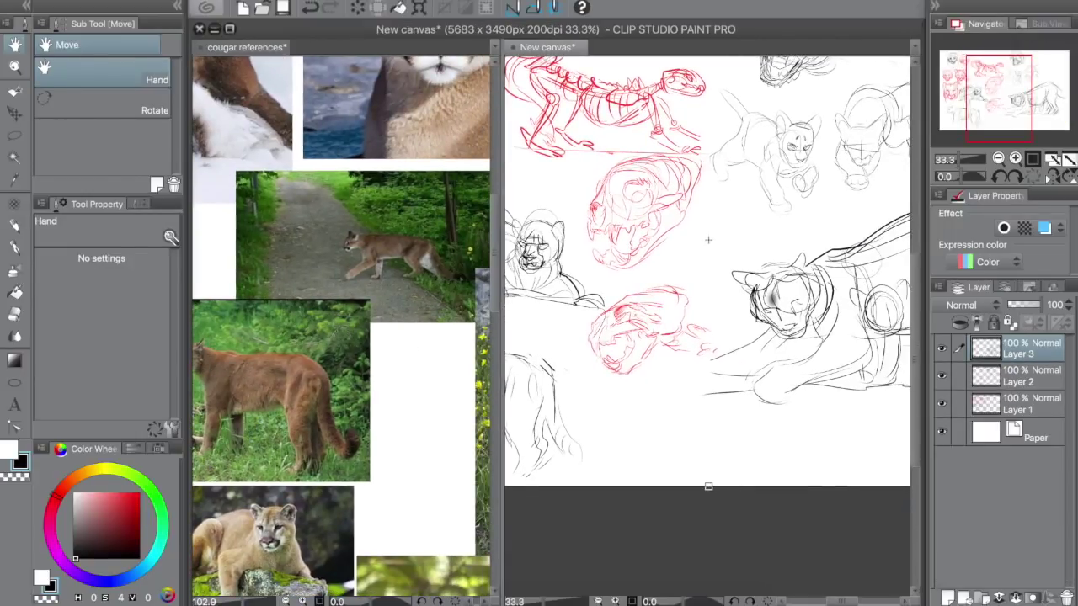
{"action": "key", "text": "p"}
{"action": "mouse_move", "coordinate": [637, 408]}
{"action": "left_mouse_down"}
{"action": "mouse_move", "coordinate": [747, 411]}
{"action": "mouse_move", "coordinate": [721, 438]}
{"action": "mouse_move", "coordinate": [717, 412]}
{"action": "mouse_move", "coordinate": [720, 460]}
{"action": "mouse_move", "coordinate": [707, 447]}
{"action": "mouse_move", "coordinate": [722, 464]}
{"action": "mouse_move", "coordinate": [704, 481]}
{"action": "mouse_move", "coordinate": [751, 468]}
{"action": "mouse_move", "coordinate": [753, 419]}
{"action": "mouse_move", "coordinate": [747, 469]}
{"action": "mouse_move", "coordinate": [790, 471]}
{"action": "left_mouse_up"}
{"action": "left_click_drag", "start_coordinate": [775, 415], "coordinate": [797, 444]}
{"action": "mouse_move", "coordinate": [761, 406]}
{"action": "left_mouse_down"}
{"action": "mouse_move", "coordinate": [833, 449]}
{"action": "mouse_move", "coordinate": [822, 459]}
{"action": "left_mouse_up"}
{"action": "mouse_move", "coordinate": [774, 427]}
{"action": "left_mouse_down"}
{"action": "mouse_move", "coordinate": [849, 476]}
{"action": "mouse_move", "coordinate": [836, 453]}
{"action": "left_mouse_up"}
{"action": "left_click_drag", "start_coordinate": [645, 437], "coordinate": [704, 436]}
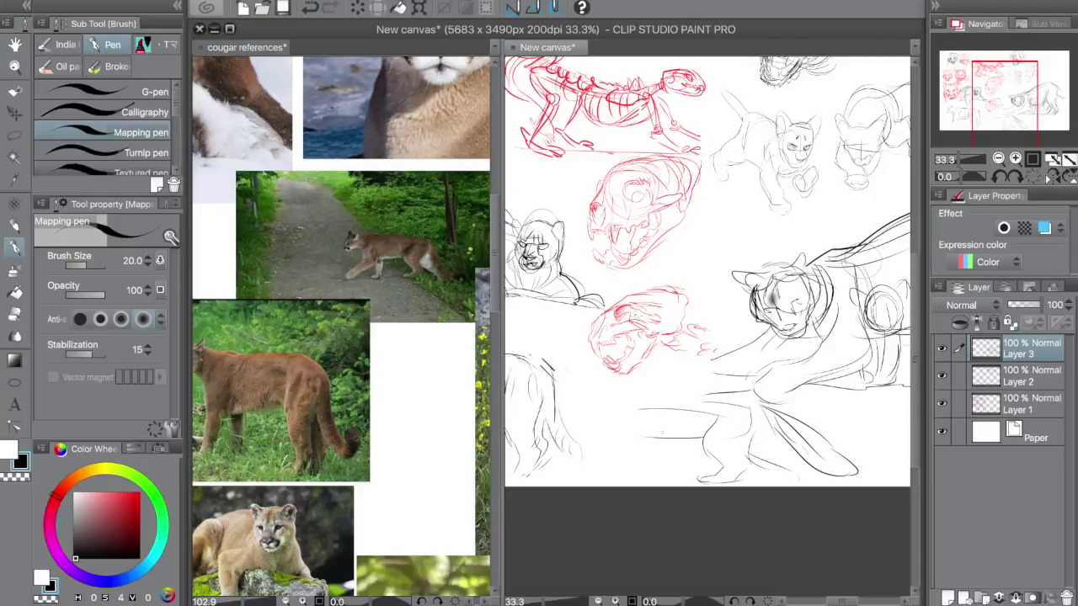
Sketch the walking cougar's long upper back line, shoulder and front legs with paws.
{"action": "mouse_move", "coordinate": [741, 381]}
{"action": "left_mouse_down"}
{"action": "mouse_move", "coordinate": [630, 386]}
{"action": "mouse_move", "coordinate": [647, 456]}
{"action": "left_mouse_up"}
{"action": "left_click_drag", "start_coordinate": [602, 426], "coordinate": [604, 439]}
{"action": "mouse_move", "coordinate": [593, 418]}
{"action": "left_mouse_down"}
{"action": "mouse_move", "coordinate": [591, 439]}
{"action": "mouse_move", "coordinate": [554, 485]}
{"action": "mouse_move", "coordinate": [689, 433]}
{"action": "mouse_move", "coordinate": [658, 467]}
{"action": "left_mouse_up"}
{"action": "left_click_drag", "start_coordinate": [639, 459], "coordinate": [637, 487]}
{"action": "left_click_drag", "start_coordinate": [596, 450], "coordinate": [598, 473]}
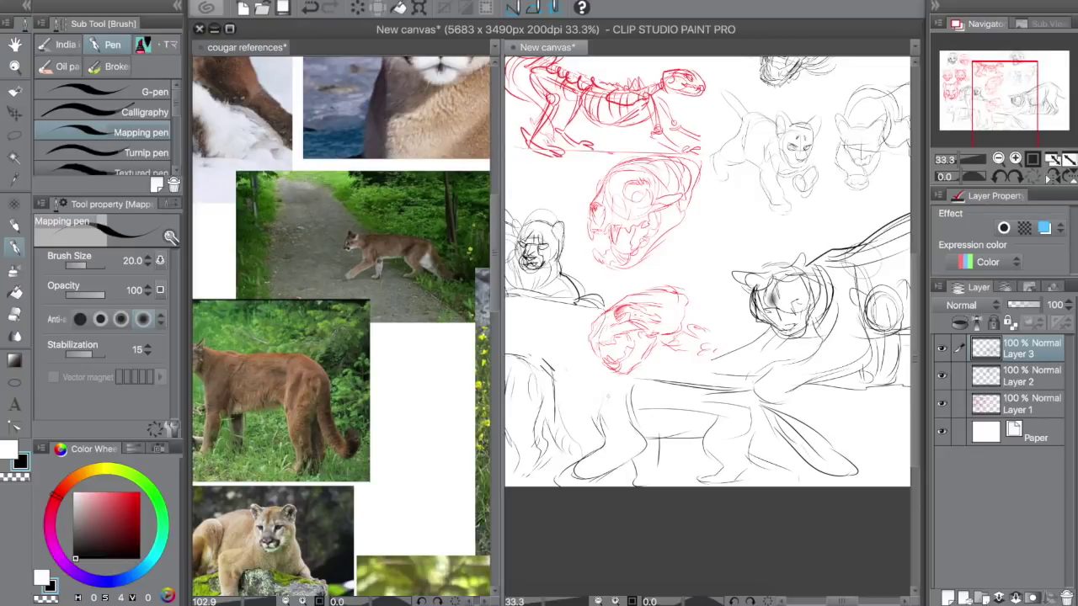
Sketch the walking cougar's neck and head in profile with its muzzle and ear.
{"action": "mouse_move", "coordinate": [631, 376]}
{"action": "left_mouse_down"}
{"action": "mouse_move", "coordinate": [559, 382]}
{"action": "mouse_move", "coordinate": [566, 420]}
{"action": "mouse_move", "coordinate": [586, 414]}
{"action": "left_mouse_up"}
{"action": "mouse_move", "coordinate": [562, 378]}
{"action": "left_mouse_down"}
{"action": "mouse_move", "coordinate": [541, 410]}
{"action": "mouse_move", "coordinate": [565, 419]}
{"action": "left_mouse_up"}
{"action": "left_click_drag", "start_coordinate": [564, 412], "coordinate": [588, 411]}
{"action": "mouse_move", "coordinate": [558, 375]}
{"action": "left_mouse_down"}
{"action": "mouse_move", "coordinate": [573, 362]}
{"action": "mouse_move", "coordinate": [588, 382]}
{"action": "mouse_move", "coordinate": [634, 384]}
{"action": "left_mouse_up"}
Extend the canvas downward to a height of 6263 px.
{"action": "left_click", "coordinate": [999, 158]}
{"action": "left_click", "coordinate": [999, 158]}
{"action": "left_click", "coordinate": [999, 158]}
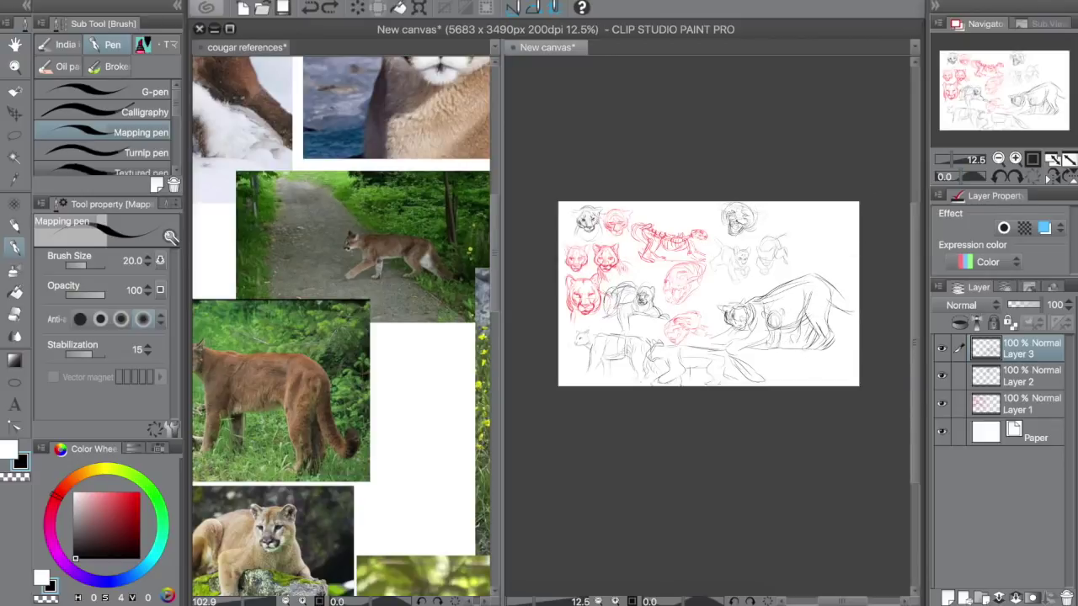
{"action": "left_click", "coordinate": [226, 1]}
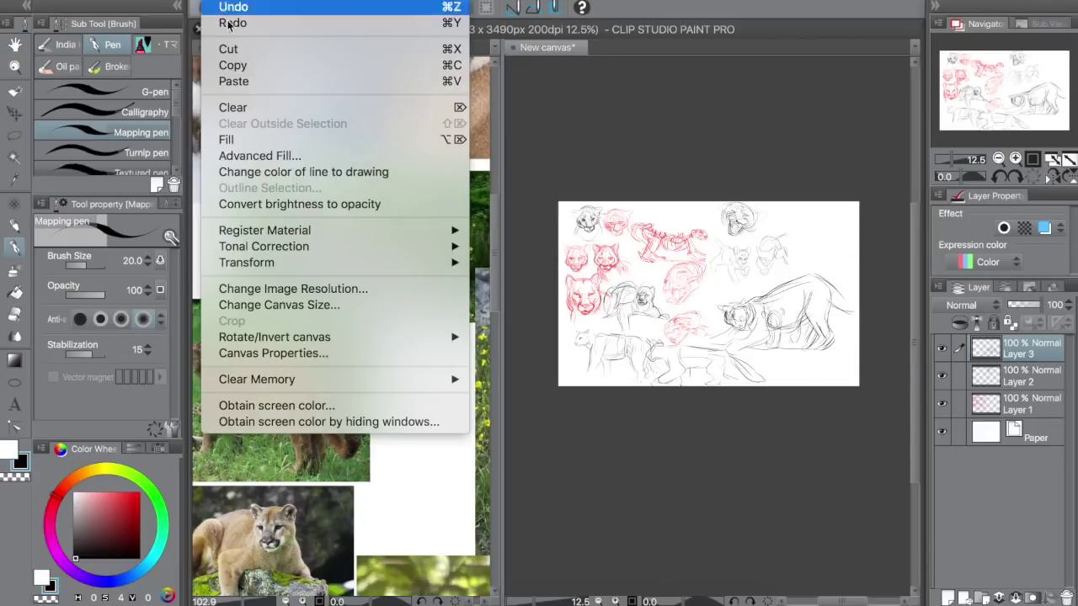
{"action": "left_click", "coordinate": [424, 307]}
{"action": "left_click_drag", "start_coordinate": [708, 385], "coordinate": [703, 537]}
{"action": "left_click", "coordinate": [1016, 103]}
Add a new layer above Layer 3 for drawing in the blank lower area of the canvas.
{"action": "left_click", "coordinate": [1016, 159]}
{"action": "left_click", "coordinate": [1015, 159]}
{"action": "key", "text": "space"}
{"action": "mouse_move", "coordinate": [708, 461]}
{"action": "left_mouse_down"}
{"action": "mouse_move", "coordinate": [767, 311]}
{"action": "mouse_move", "coordinate": [834, 260]}
{"action": "left_mouse_up"}
{"action": "left_click", "coordinate": [979, 382]}
{"action": "left_click", "coordinate": [1002, 363]}
{"action": "left_click", "coordinate": [950, 597]}
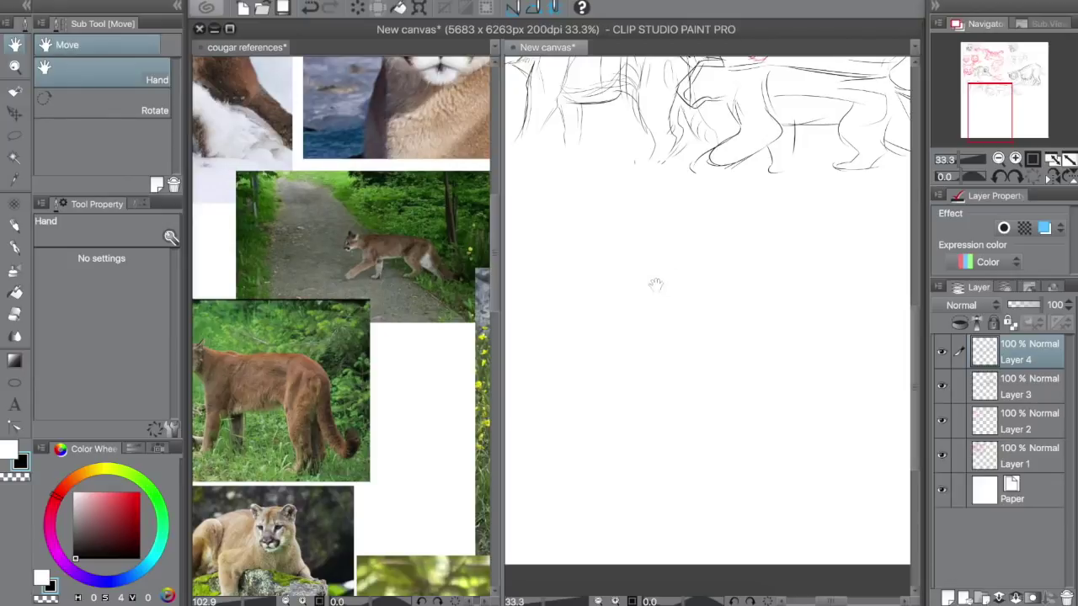
Sketch an upright figure's torso in the blank area, with a curved shoulder line, tapering sides and hips.
{"action": "mouse_move", "coordinate": [640, 268]}
{"action": "left_mouse_down"}
{"action": "mouse_move", "coordinate": [687, 266]}
{"action": "mouse_move", "coordinate": [634, 305]}
{"action": "left_mouse_up"}
{"action": "left_click_drag", "start_coordinate": [690, 271], "coordinate": [684, 328]}
{"action": "left_click_drag", "start_coordinate": [628, 273], "coordinate": [629, 326]}
{"action": "left_click_drag", "start_coordinate": [627, 279], "coordinate": [627, 330]}
{"action": "left_click_drag", "start_coordinate": [688, 286], "coordinate": [685, 390]}
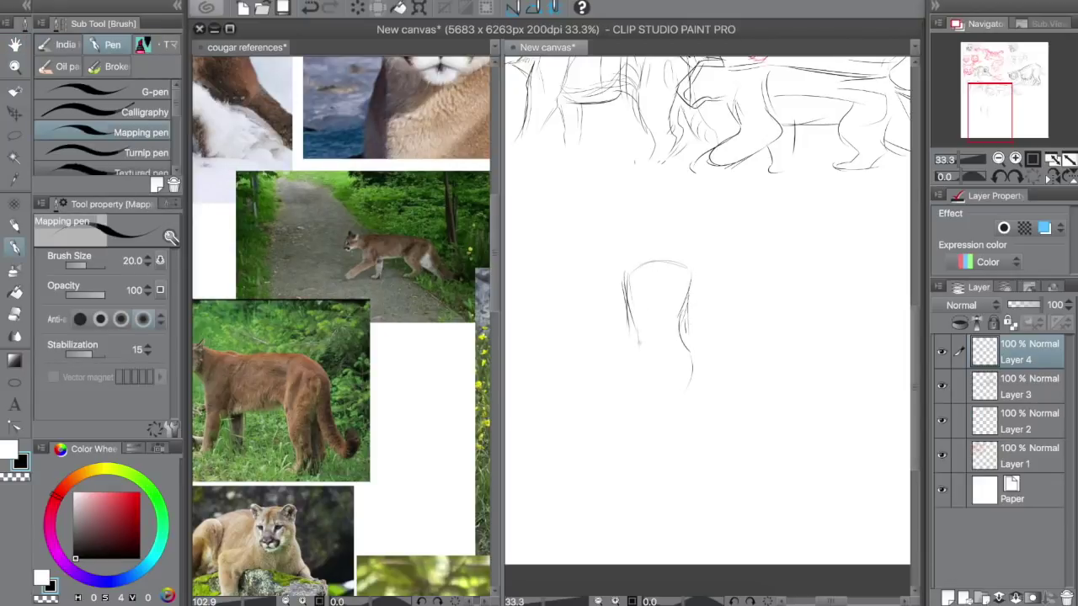
{"action": "left_click_drag", "start_coordinate": [639, 343], "coordinate": [637, 369]}
{"action": "left_click_drag", "start_coordinate": [686, 342], "coordinate": [667, 372]}
Sketch the upright figure's long tail angling down from the hip and the outline of its near thigh.
{"action": "mouse_move", "coordinate": [680, 341]}
{"action": "left_mouse_down"}
{"action": "mouse_move", "coordinate": [698, 382]}
{"action": "mouse_move", "coordinate": [661, 405]}
{"action": "mouse_move", "coordinate": [691, 350]}
{"action": "mouse_move", "coordinate": [755, 460]}
{"action": "left_mouse_up"}
{"action": "left_click_drag", "start_coordinate": [697, 358], "coordinate": [771, 493]}
{"action": "mouse_move", "coordinate": [694, 399]}
{"action": "left_mouse_down"}
{"action": "mouse_move", "coordinate": [740, 460]}
{"action": "mouse_move", "coordinate": [774, 478]}
{"action": "left_mouse_up"}
{"action": "left_click_drag", "start_coordinate": [662, 366], "coordinate": [657, 426]}
{"action": "mouse_move", "coordinate": [701, 370]}
{"action": "left_mouse_down"}
{"action": "mouse_move", "coordinate": [694, 421]}
{"action": "mouse_move", "coordinate": [658, 430]}
{"action": "left_mouse_up"}
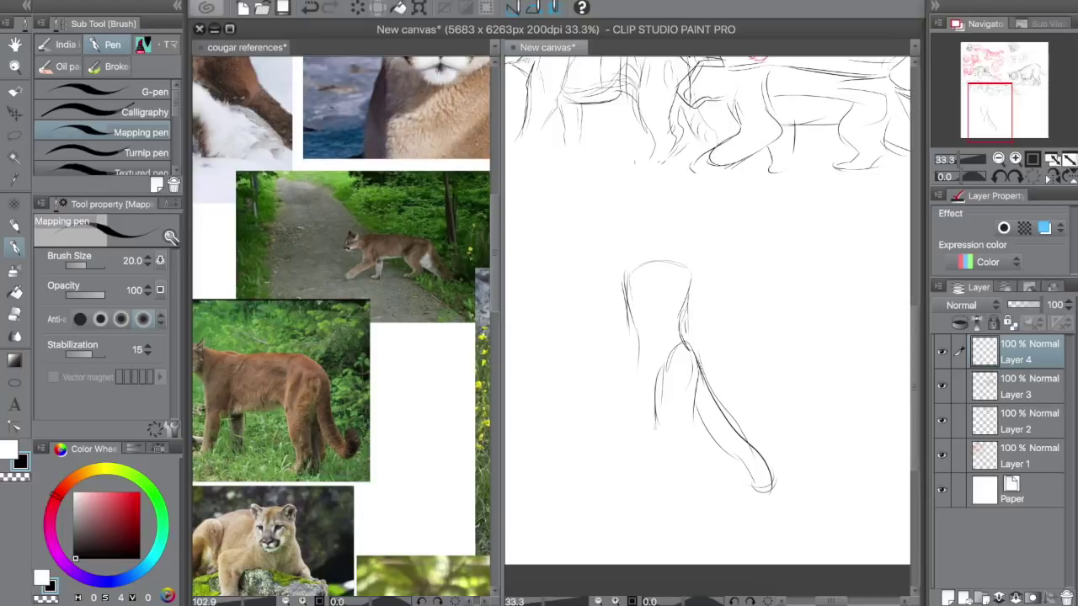
Sketch the upright figure's cat-like lower legs with raised heels and paws, using the standing cougar photo as reference.
{"action": "key", "text": "space"}
{"action": "left_click_drag", "start_coordinate": [324, 475], "coordinate": [377, 400]}
{"action": "left_click_drag", "start_coordinate": [472, 432], "coordinate": [279, 321]}
{"action": "left_click_drag", "start_coordinate": [317, 194], "coordinate": [384, 324]}
{"action": "left_click", "coordinate": [690, 440]}
{"action": "mouse_move", "coordinate": [653, 407]}
{"action": "left_mouse_down"}
{"action": "mouse_move", "coordinate": [703, 480]}
{"action": "mouse_move", "coordinate": [666, 491]}
{"action": "left_mouse_up"}
{"action": "mouse_move", "coordinate": [691, 447]}
{"action": "left_mouse_down"}
{"action": "mouse_move", "coordinate": [686, 469]}
{"action": "mouse_move", "coordinate": [646, 503]}
{"action": "mouse_move", "coordinate": [703, 480]}
{"action": "left_mouse_up"}
{"action": "mouse_move", "coordinate": [632, 361]}
{"action": "left_mouse_down"}
{"action": "mouse_move", "coordinate": [654, 453]}
{"action": "mouse_move", "coordinate": [644, 489]}
{"action": "mouse_move", "coordinate": [625, 504]}
{"action": "left_mouse_up"}
Sketch both arms of the upright figure hanging at its sides, with rough paw-like hands.
{"action": "mouse_move", "coordinate": [693, 276]}
{"action": "left_mouse_down"}
{"action": "mouse_move", "coordinate": [709, 323]}
{"action": "mouse_move", "coordinate": [694, 278]}
{"action": "mouse_move", "coordinate": [695, 350]}
{"action": "mouse_move", "coordinate": [722, 381]}
{"action": "left_mouse_up"}
{"action": "mouse_move", "coordinate": [697, 278]}
{"action": "left_mouse_down"}
{"action": "mouse_move", "coordinate": [711, 322]}
{"action": "mouse_move", "coordinate": [678, 330]}
{"action": "mouse_move", "coordinate": [728, 384]}
{"action": "left_mouse_up"}
{"action": "left_click_drag", "start_coordinate": [623, 283], "coordinate": [633, 356]}
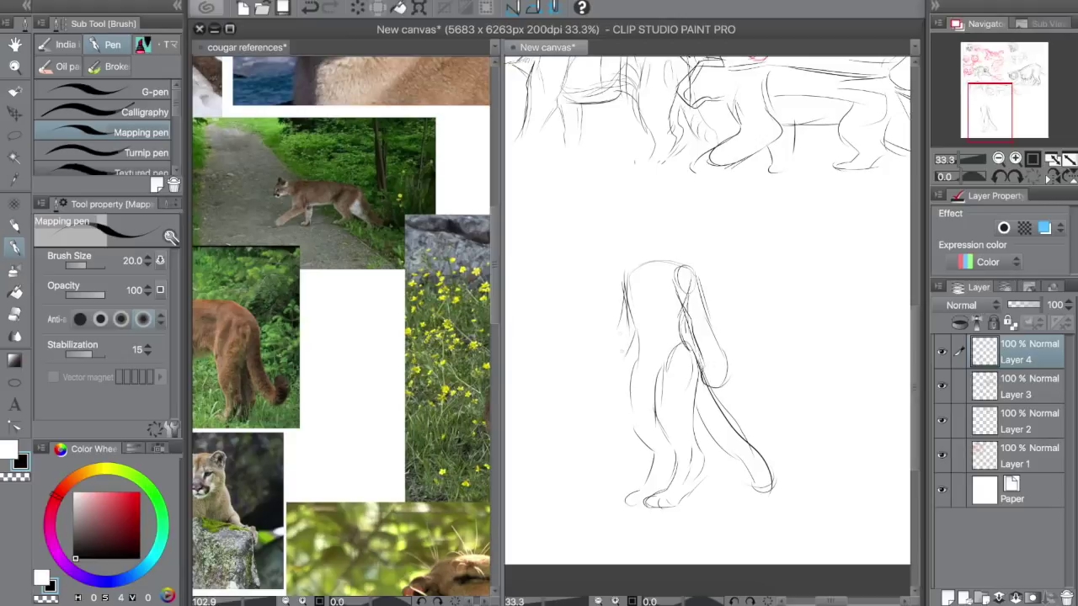
{"action": "mouse_move", "coordinate": [620, 308]}
{"action": "left_mouse_down"}
{"action": "mouse_move", "coordinate": [603, 383]}
{"action": "mouse_move", "coordinate": [589, 374]}
{"action": "mouse_move", "coordinate": [605, 396]}
{"action": "left_mouse_up"}
{"action": "left_click_drag", "start_coordinate": [604, 384], "coordinate": [616, 396]}
{"action": "mouse_move", "coordinate": [691, 361]}
{"action": "left_mouse_down"}
{"action": "mouse_move", "coordinate": [702, 383]}
{"action": "mouse_move", "coordinate": [729, 376]}
{"action": "left_mouse_up"}
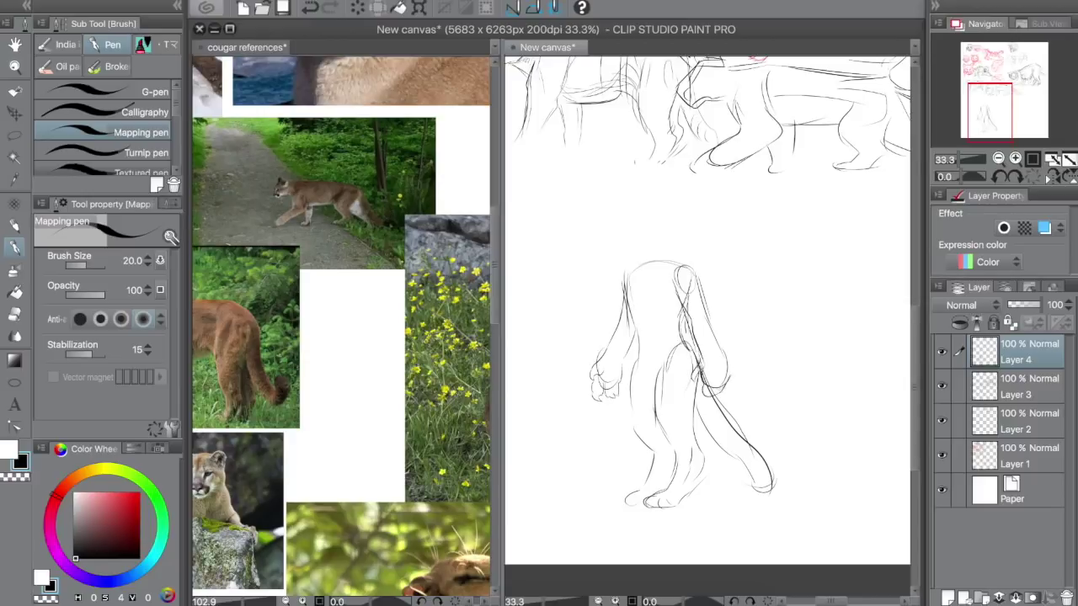
Reinforce the upright figure's waist, thighs, lower legs and feet with darker lines.
{"action": "left_click_drag", "start_coordinate": [624, 295], "coordinate": [651, 389]}
{"action": "left_click_drag", "start_coordinate": [636, 355], "coordinate": [627, 430]}
{"action": "left_click_drag", "start_coordinate": [674, 351], "coordinate": [663, 410]}
{"action": "left_click_drag", "start_coordinate": [684, 370], "coordinate": [666, 447]}
{"action": "left_click_drag", "start_coordinate": [656, 415], "coordinate": [674, 447]}
{"action": "mouse_move", "coordinate": [690, 370]}
{"action": "left_mouse_down"}
{"action": "mouse_move", "coordinate": [636, 442]}
{"action": "mouse_move", "coordinate": [650, 454]}
{"action": "left_mouse_up"}
{"action": "left_click_drag", "start_coordinate": [652, 455], "coordinate": [644, 503]}
{"action": "mouse_move", "coordinate": [679, 459]}
{"action": "left_mouse_down"}
{"action": "mouse_move", "coordinate": [661, 488]}
{"action": "mouse_move", "coordinate": [714, 462]}
{"action": "mouse_move", "coordinate": [688, 496]}
{"action": "left_mouse_up"}
{"action": "mouse_move", "coordinate": [705, 457]}
{"action": "left_mouse_down"}
{"action": "mouse_move", "coordinate": [679, 504]}
{"action": "mouse_move", "coordinate": [700, 477]}
{"action": "left_mouse_up"}
{"action": "key", "text": "e"}
{"action": "key", "text": "p"}
{"action": "left_click_drag", "start_coordinate": [660, 368], "coordinate": [650, 428]}
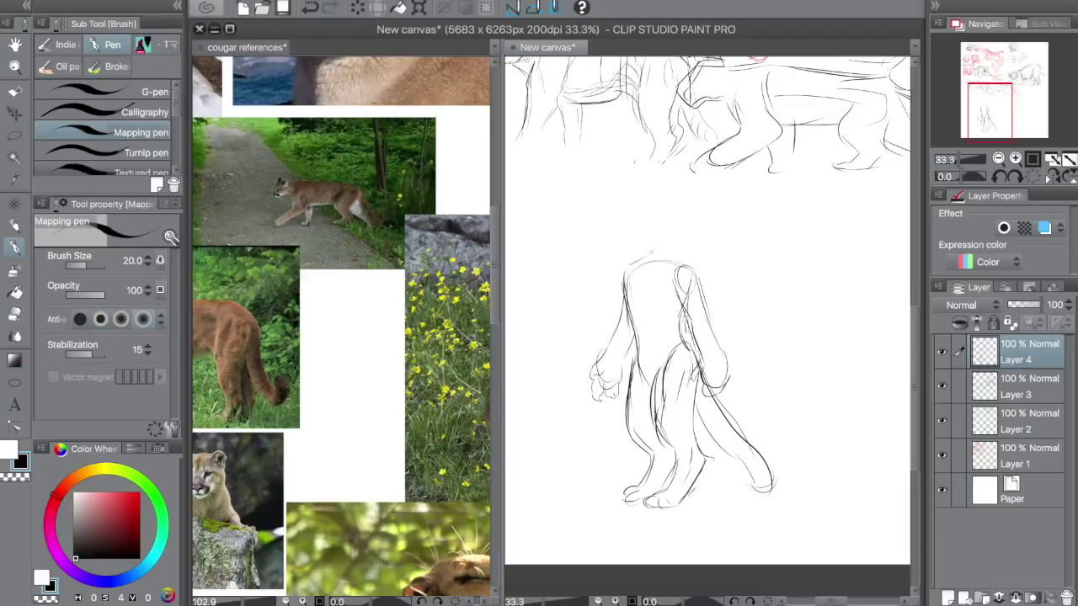
Sketch the upright figure's neck and round head with guide lines and two ears.
{"action": "mouse_move", "coordinate": [645, 221]}
{"action": "left_mouse_down"}
{"action": "mouse_move", "coordinate": [665, 246]}
{"action": "mouse_move", "coordinate": [630, 221]}
{"action": "mouse_move", "coordinate": [660, 262]}
{"action": "left_mouse_up"}
{"action": "mouse_move", "coordinate": [662, 255]}
{"action": "left_mouse_down"}
{"action": "mouse_move", "coordinate": [671, 225]}
{"action": "mouse_move", "coordinate": [657, 263]}
{"action": "left_mouse_up"}
{"action": "key", "text": "e"}
{"action": "key", "text": "p"}
{"action": "mouse_move", "coordinate": [631, 223]}
{"action": "left_mouse_down"}
{"action": "mouse_move", "coordinate": [627, 247]}
{"action": "mouse_move", "coordinate": [660, 205]}
{"action": "mouse_move", "coordinate": [674, 217]}
{"action": "mouse_move", "coordinate": [655, 209]}
{"action": "mouse_move", "coordinate": [662, 215]}
{"action": "mouse_move", "coordinate": [621, 232]}
{"action": "mouse_move", "coordinate": [660, 237]}
{"action": "mouse_move", "coordinate": [645, 255]}
{"action": "left_mouse_up"}
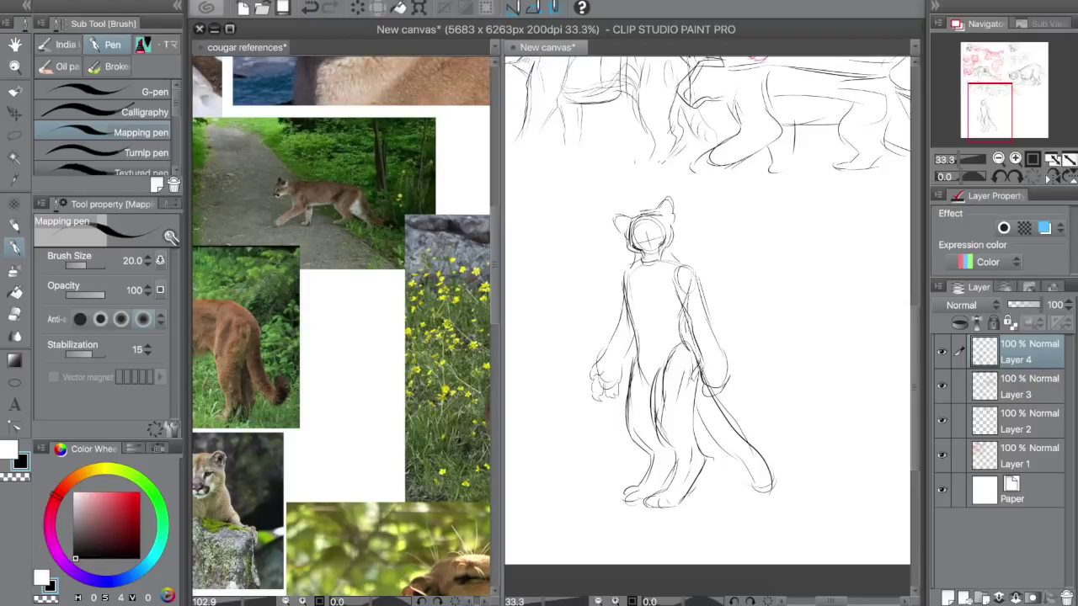
Add the upright figure's eyes, nose and muzzle, and erase and redraw both ears smaller and rounder.
{"action": "left_click_drag", "start_coordinate": [660, 254], "coordinate": [645, 262]}
{"action": "key", "text": "e"}
{"action": "key", "text": "p"}
{"action": "left_click_drag", "start_coordinate": [615, 215], "coordinate": [628, 233]}
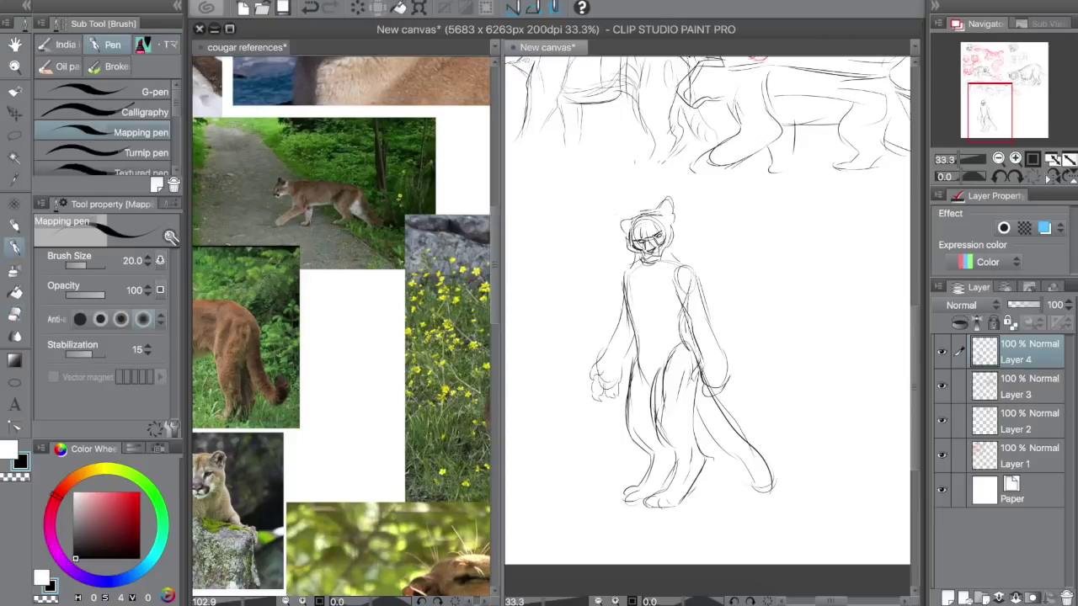
{"action": "key", "text": "e"}
{"action": "left_click_drag", "start_coordinate": [681, 210], "coordinate": [667, 200]}
{"action": "key", "text": "p"}
{"action": "mouse_move", "coordinate": [660, 212]}
{"action": "left_mouse_down"}
{"action": "mouse_move", "coordinate": [671, 207]}
{"action": "mouse_move", "coordinate": [672, 229]}
{"action": "left_mouse_up"}
Lasso the upright figure's head and transform it to shift it slightly away from the tail side.
{"action": "key", "text": "m"}
{"action": "mouse_move", "coordinate": [661, 181]}
{"action": "left_mouse_down"}
{"action": "mouse_move", "coordinate": [614, 241]}
{"action": "mouse_move", "coordinate": [633, 258]}
{"action": "mouse_move", "coordinate": [664, 182]}
{"action": "mouse_move", "coordinate": [680, 188]}
{"action": "mouse_move", "coordinate": [666, 221]}
{"action": "mouse_move", "coordinate": [642, 220]}
{"action": "mouse_move", "coordinate": [669, 197]}
{"action": "left_mouse_up"}
{"action": "key", "text": "ctrl+t"}
{"action": "left_click_drag", "start_coordinate": [653, 218], "coordinate": [661, 215]}
{"action": "left_click_drag", "start_coordinate": [597, 192], "coordinate": [590, 186]}
{"action": "key", "text": "Return"}
{"action": "key", "text": "ctrl+d"}
Erase the upright figure's hand opposite the tail and redraw that forearm and hand with a bent wrist.
{"action": "key", "text": "e"}
{"action": "left_click_drag", "start_coordinate": [596, 374], "coordinate": [609, 385]}
{"action": "key", "text": "p"}
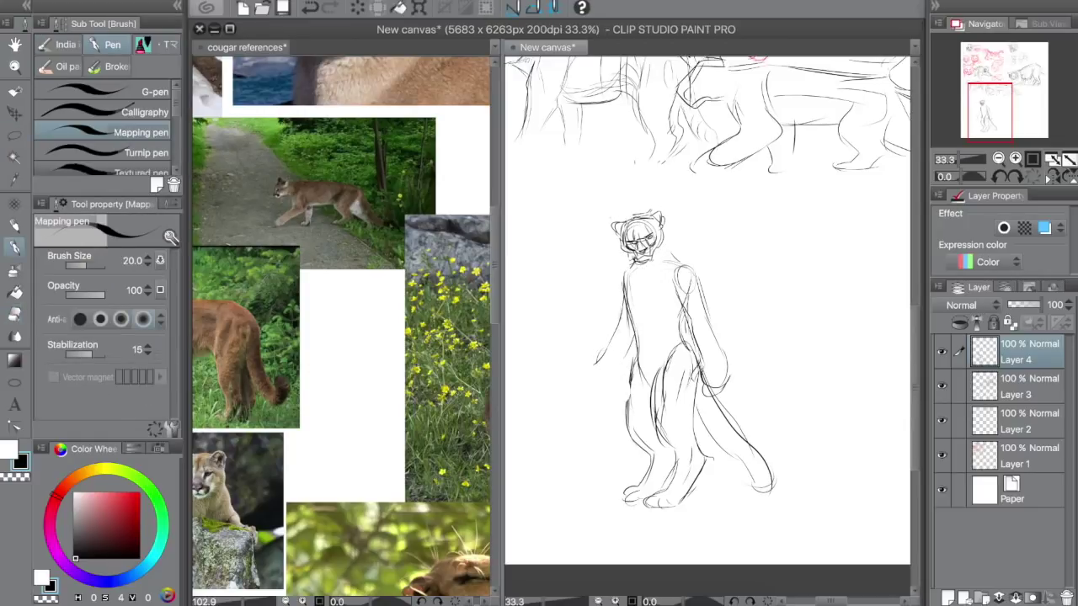
{"action": "mouse_move", "coordinate": [622, 309]}
{"action": "left_mouse_down"}
{"action": "mouse_move", "coordinate": [628, 320]}
{"action": "mouse_move", "coordinate": [601, 374]}
{"action": "mouse_move", "coordinate": [588, 361]}
{"action": "mouse_move", "coordinate": [592, 386]}
{"action": "mouse_move", "coordinate": [608, 387]}
{"action": "left_mouse_up"}
Erase the upright figure's tail-side hand and redraw that forearm and hand slimmer, hanging beside the hip.
{"action": "key", "text": "e"}
{"action": "left_click_drag", "start_coordinate": [725, 357], "coordinate": [706, 390]}
{"action": "key", "text": "p"}
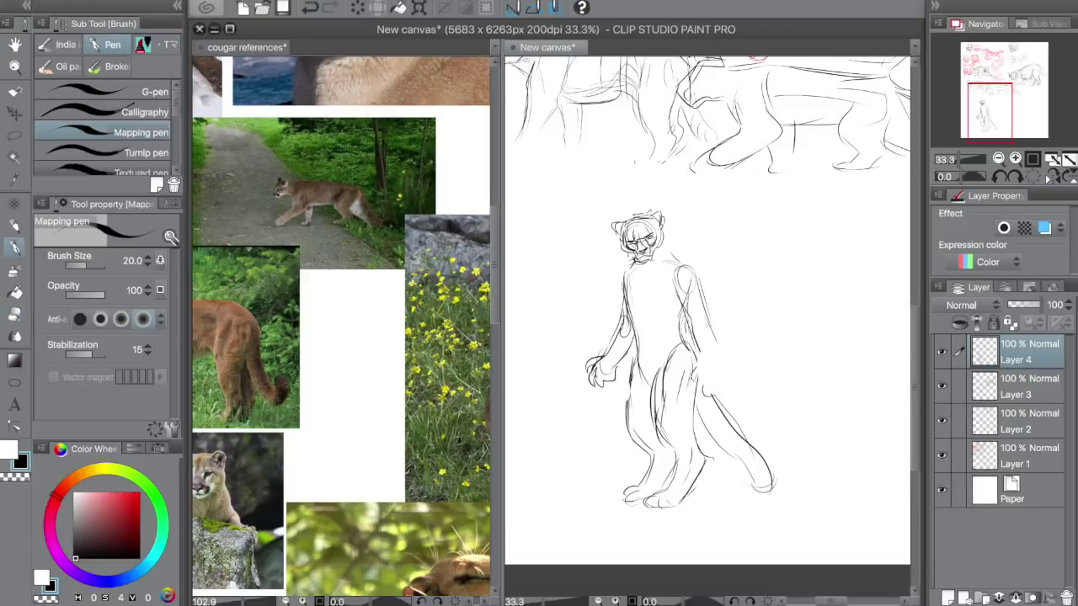
{"action": "left_click_drag", "start_coordinate": [691, 313], "coordinate": [704, 349]}
{"action": "mouse_move", "coordinate": [713, 328]}
{"action": "left_mouse_down"}
{"action": "mouse_move", "coordinate": [720, 361]}
{"action": "mouse_move", "coordinate": [704, 378]}
{"action": "mouse_move", "coordinate": [718, 393]}
{"action": "left_mouse_up"}
{"action": "mouse_move", "coordinate": [720, 346]}
{"action": "left_mouse_down"}
{"action": "mouse_move", "coordinate": [724, 369]}
{"action": "mouse_move", "coordinate": [705, 390]}
{"action": "left_mouse_up"}
Sketch the upright figure's neck and shoulder slopes and firm up the outer contours of both upper arms.
{"action": "left_click_drag", "start_coordinate": [693, 263], "coordinate": [704, 294]}
{"action": "mouse_move", "coordinate": [666, 236]}
{"action": "left_mouse_down"}
{"action": "mouse_move", "coordinate": [661, 258]}
{"action": "mouse_move", "coordinate": [620, 278]}
{"action": "mouse_move", "coordinate": [621, 307]}
{"action": "left_mouse_up"}
{"action": "left_click_drag", "start_coordinate": [621, 281], "coordinate": [628, 325]}
{"action": "left_click_drag", "start_coordinate": [664, 249], "coordinate": [687, 266]}
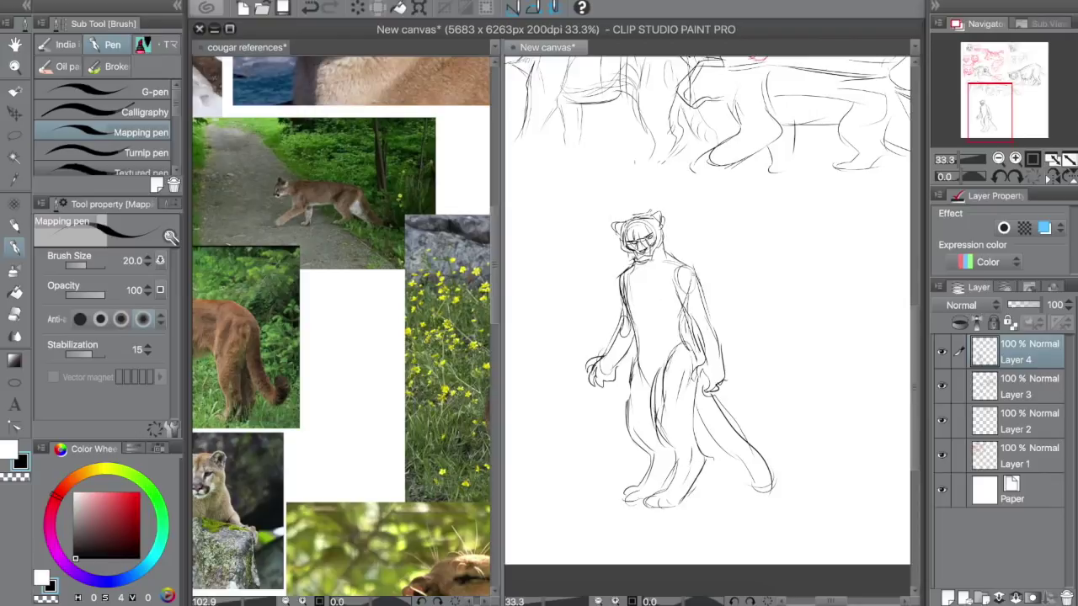
Draw a waistline across the upright figure's torso just above the legs.
{"action": "left_click_drag", "start_coordinate": [682, 416], "coordinate": [670, 421]}
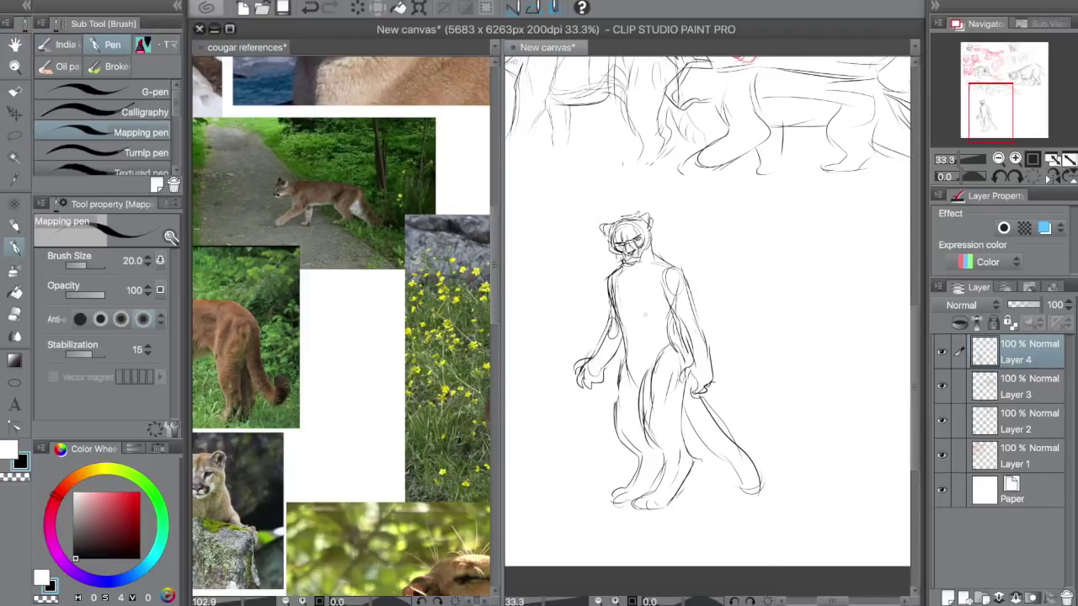
{"action": "left_click_drag", "start_coordinate": [623, 353], "coordinate": [666, 349]}
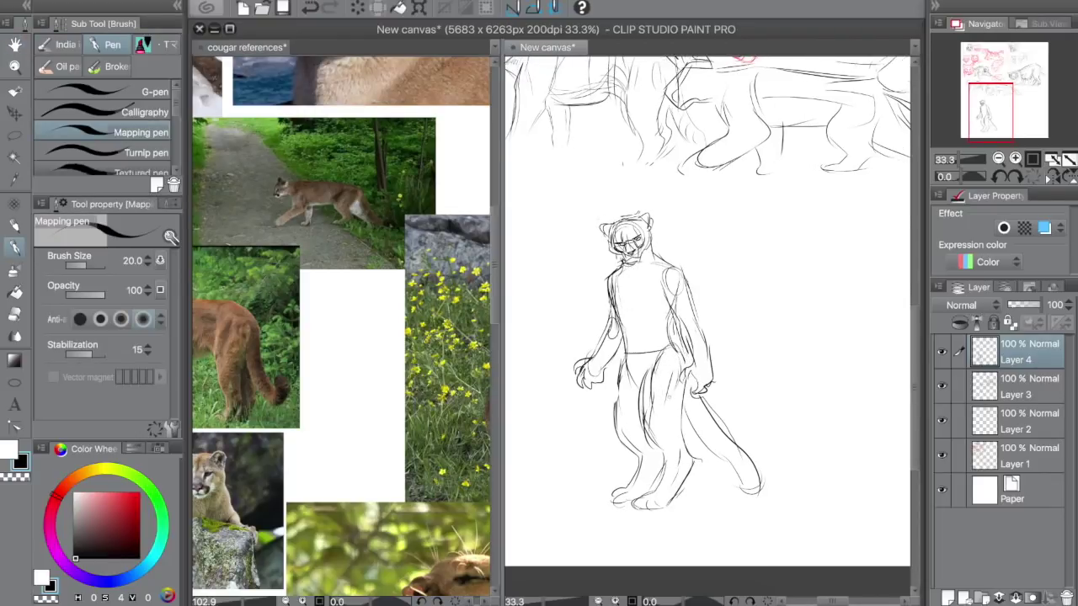